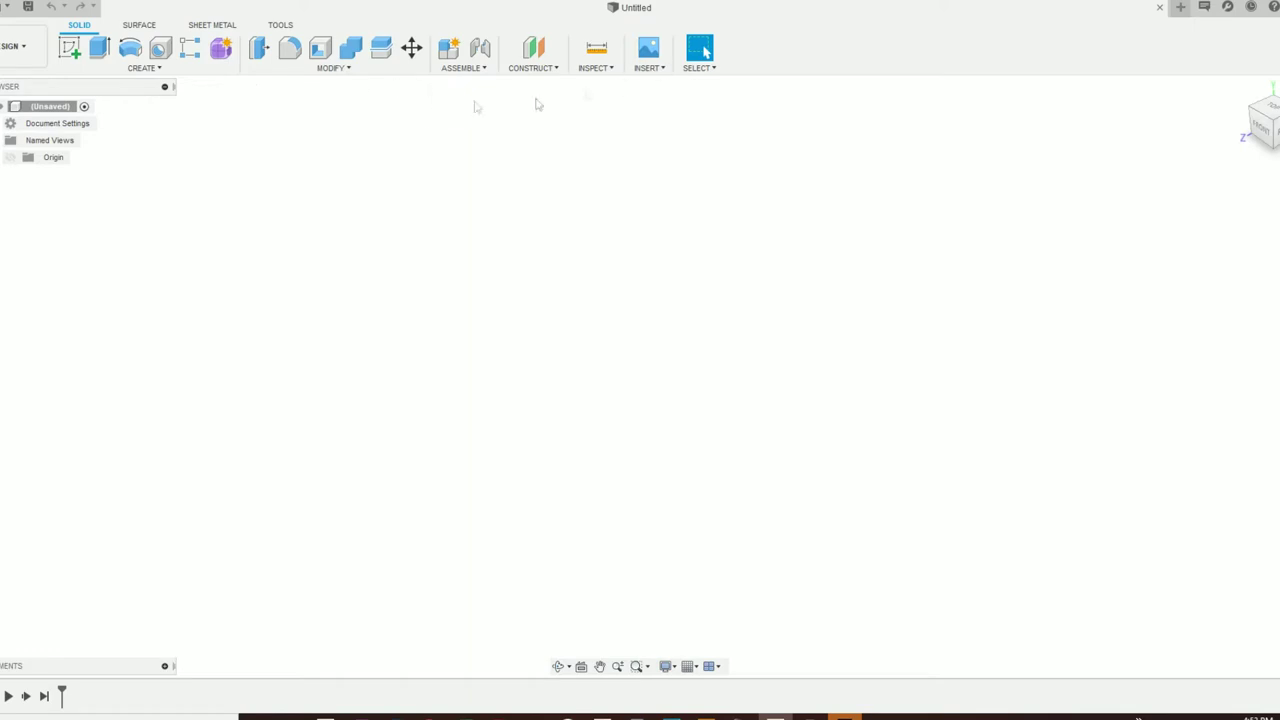
Create a construction plane offset forward from the XY plane.
{"action": "left_click", "coordinate": [545, 62]}
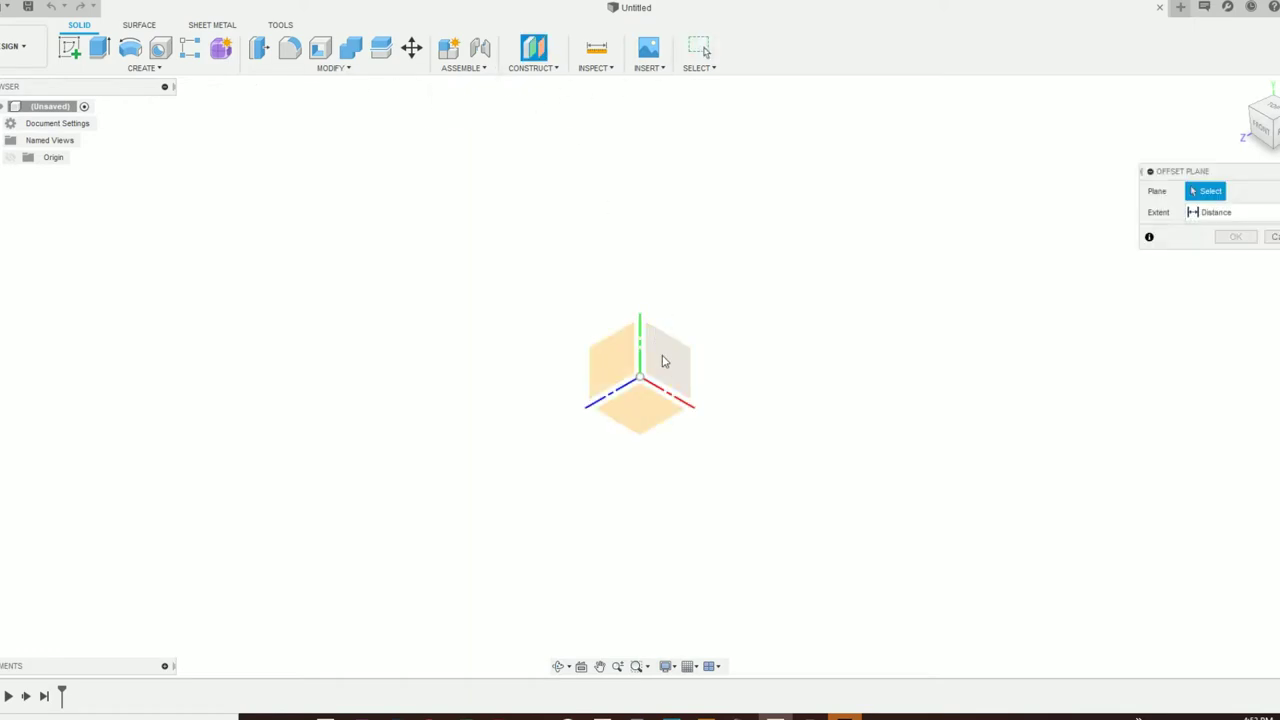
{"action": "left_click", "coordinate": [661, 360]}
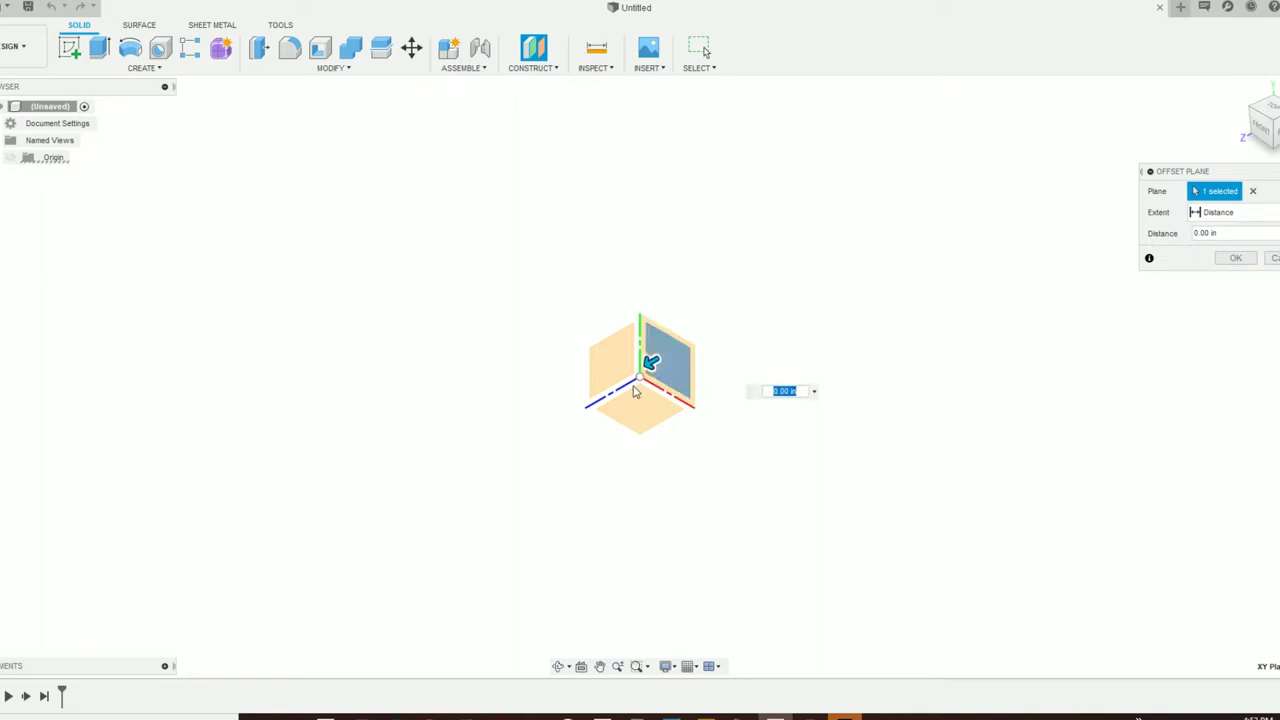
{"action": "key", "text": "Return"}
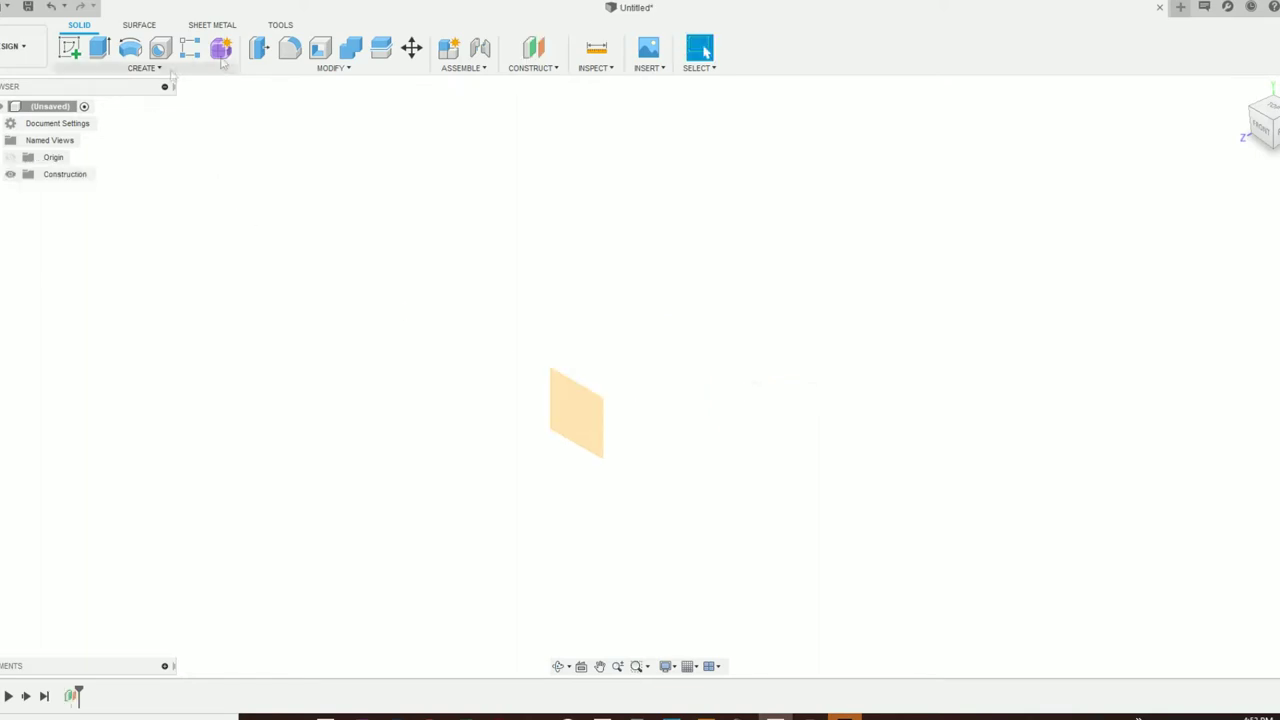
Create a second construction plane offset -3 in from the first offset plane.
{"action": "left_click", "coordinate": [538, 54]}
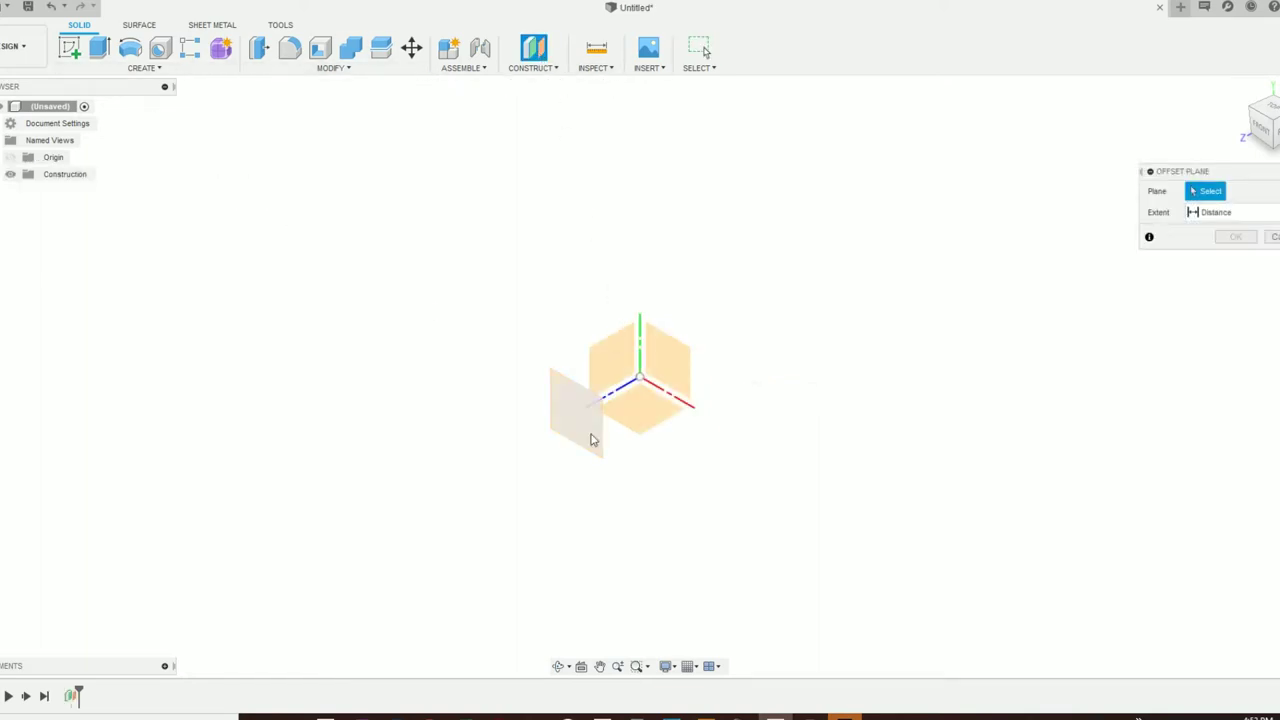
{"action": "left_click", "coordinate": [593, 432]}
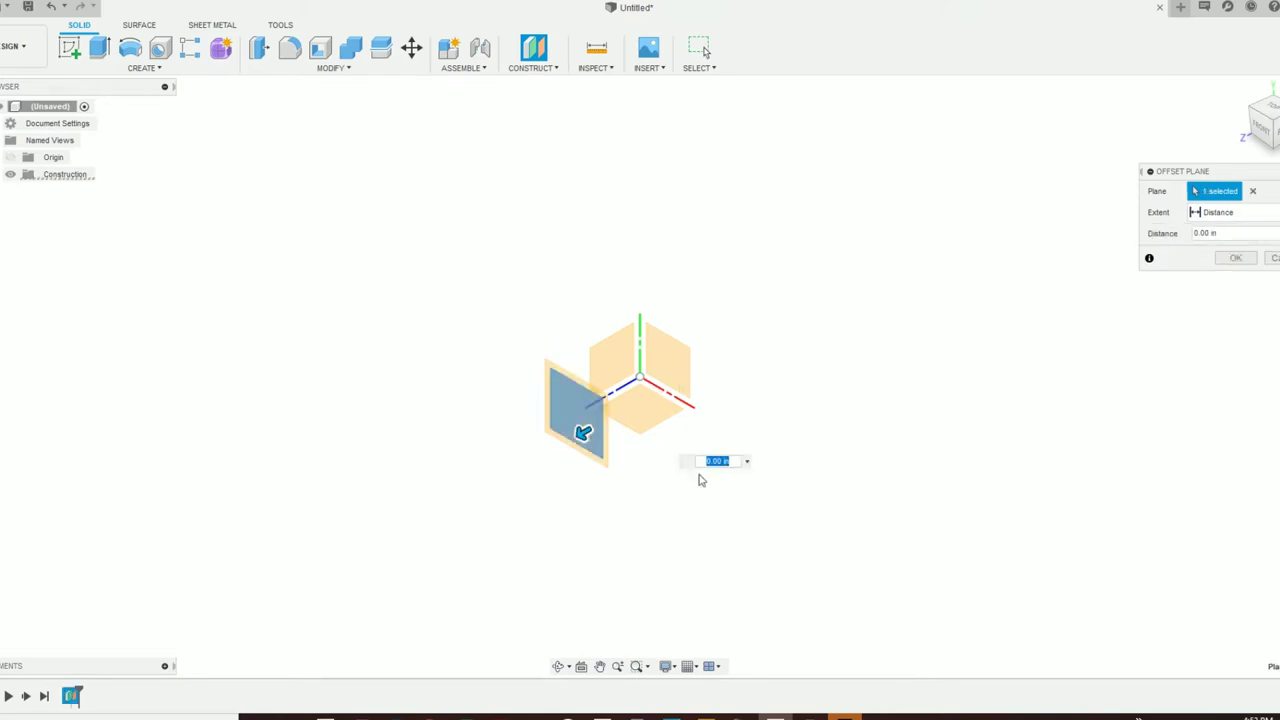
{"action": "left_click_drag", "start_coordinate": [584, 432], "coordinate": [689, 351]}
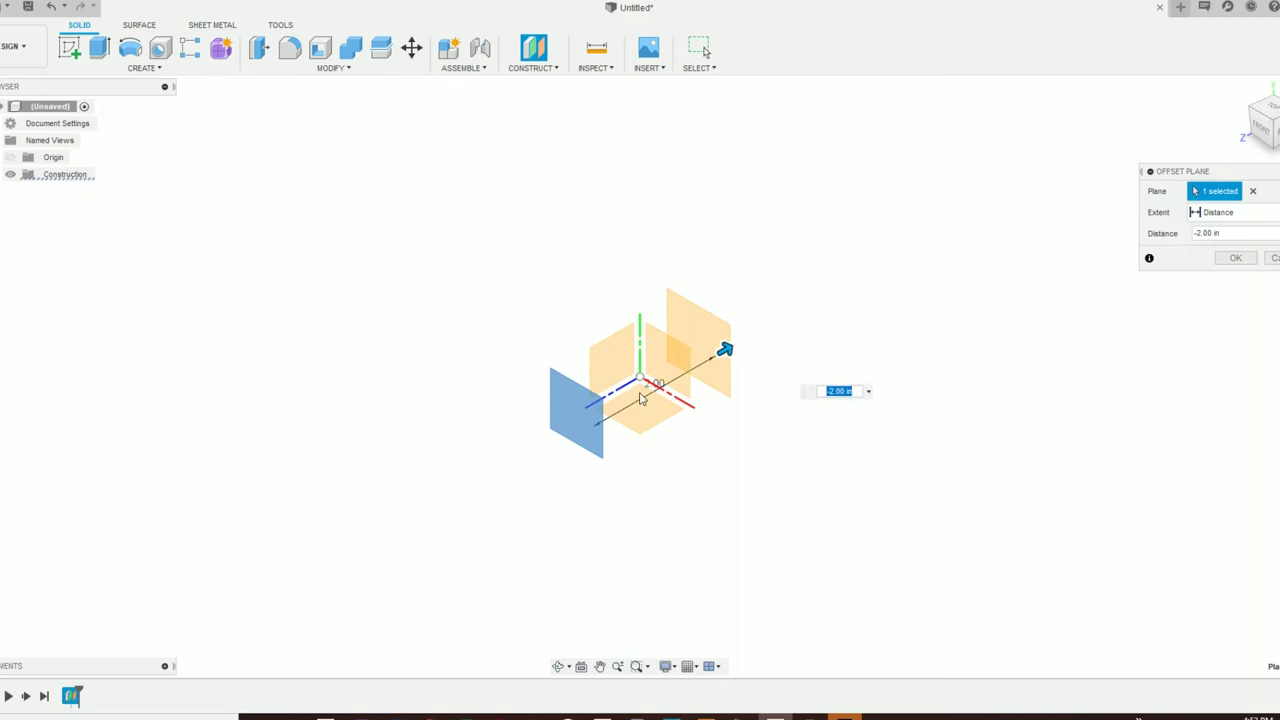
{"action": "key", "text": "BackSpace"}
{"action": "type", "text": "-3"}
{"action": "key", "text": "Return"}
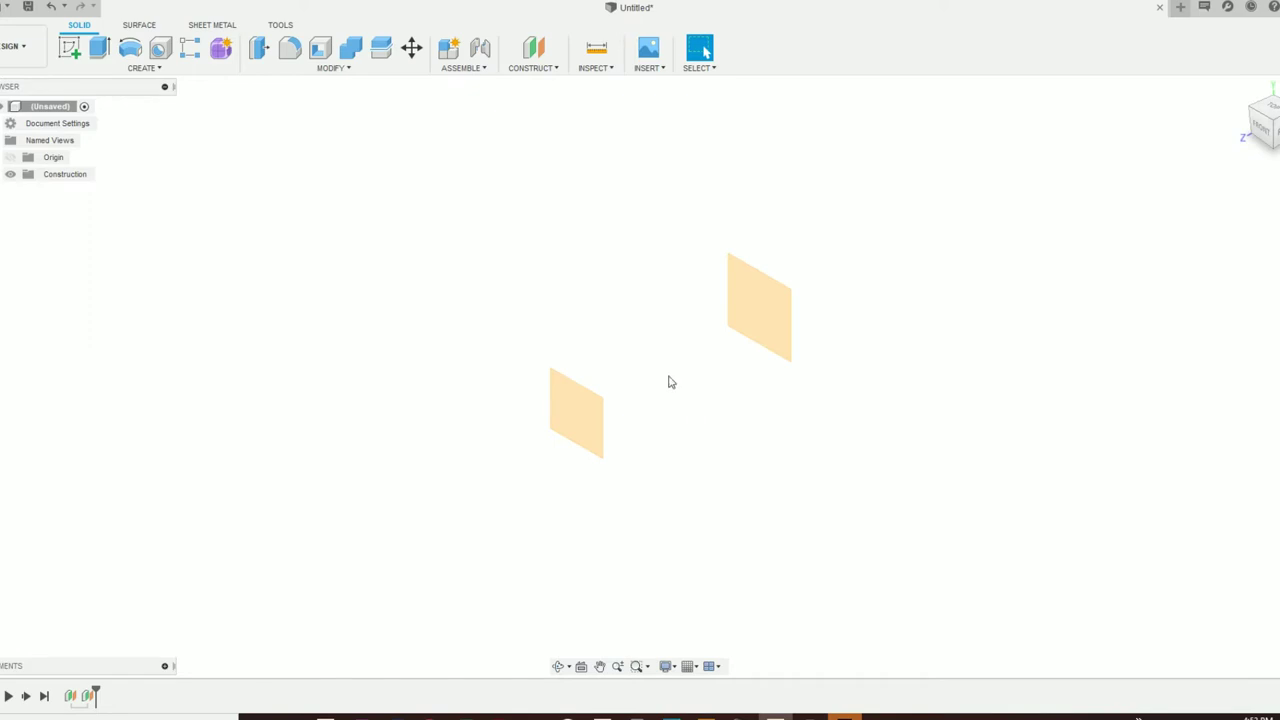
Sketch the text "BRO" with a height of 1.5 in on the front offset plane.
{"action": "left_click", "coordinate": [69, 47]}
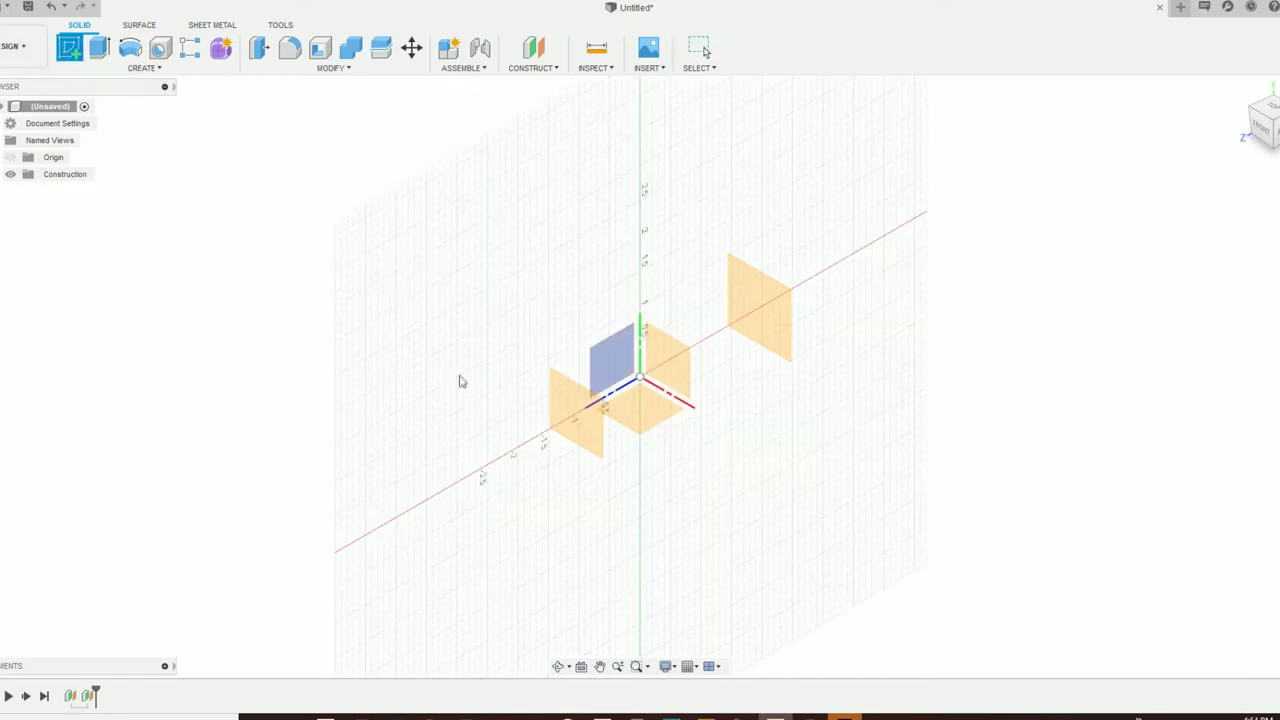
{"action": "left_click", "coordinate": [550, 403]}
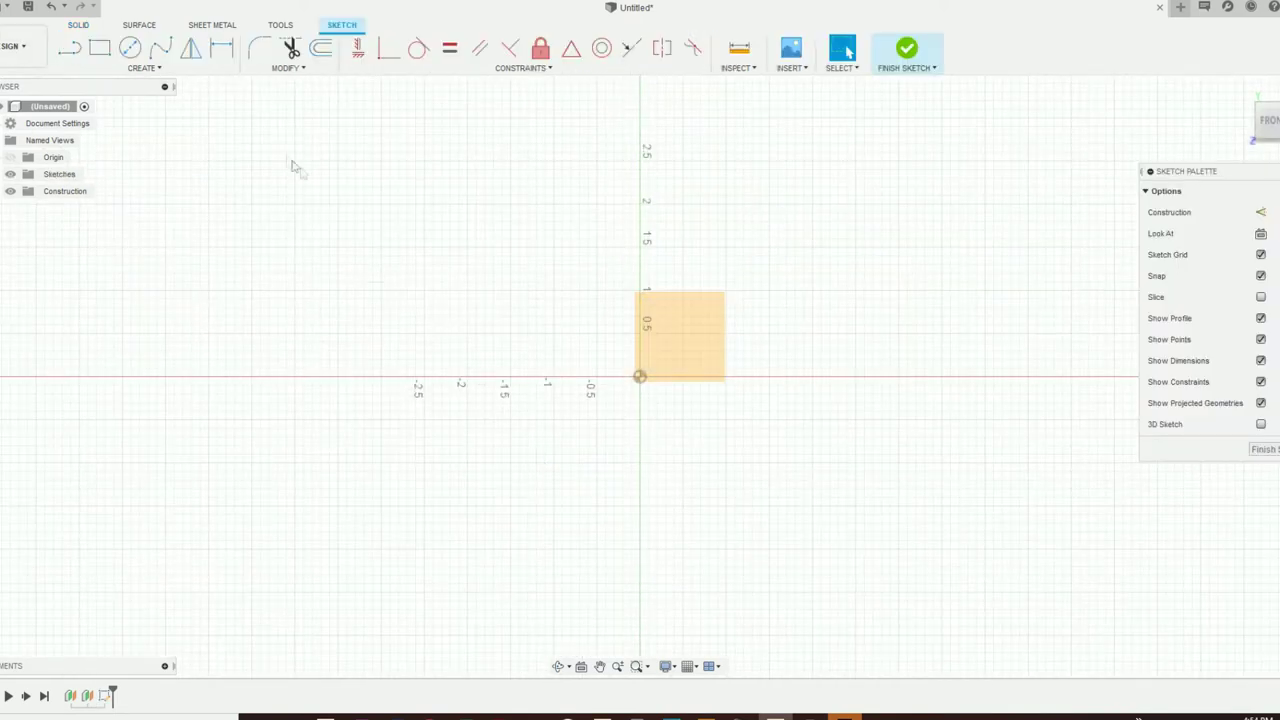
{"action": "left_click", "coordinate": [144, 68]}
{"action": "left_click", "coordinate": [148, 240]}
{"action": "left_click", "coordinate": [640, 341]}
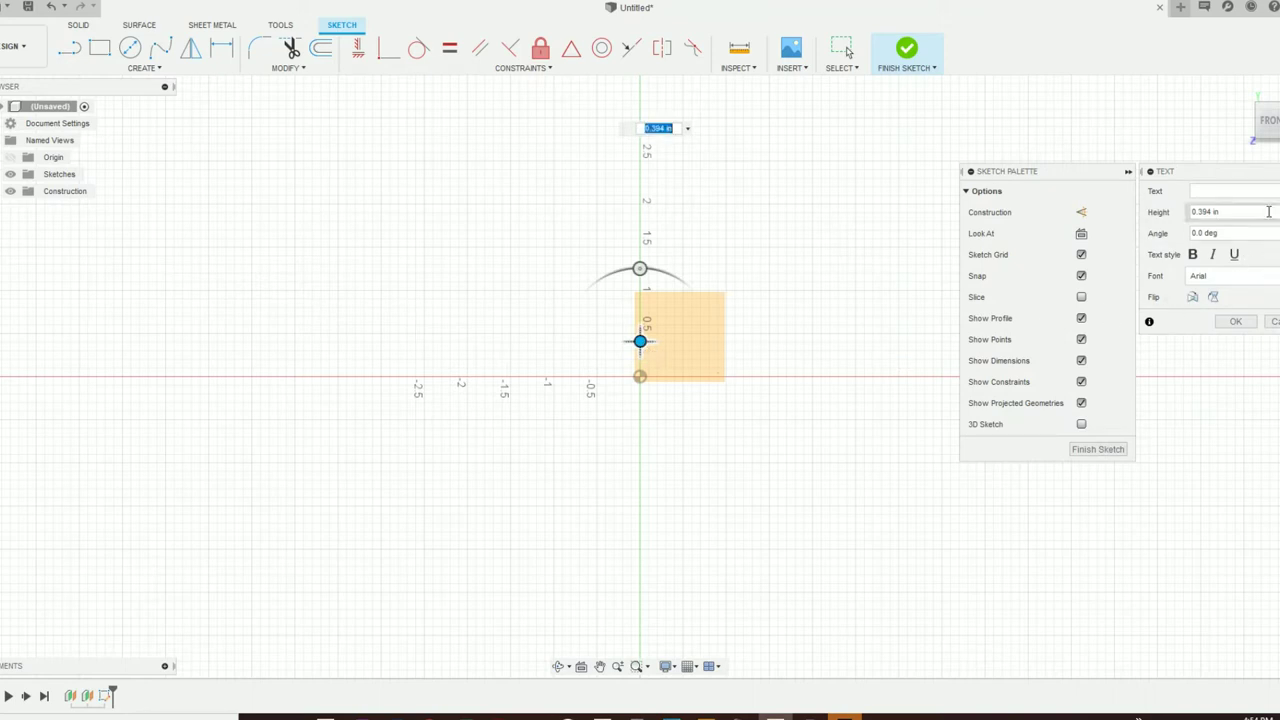
{"action": "left_click", "coordinate": [1268, 211]}
{"action": "left_click", "coordinate": [1206, 188]}
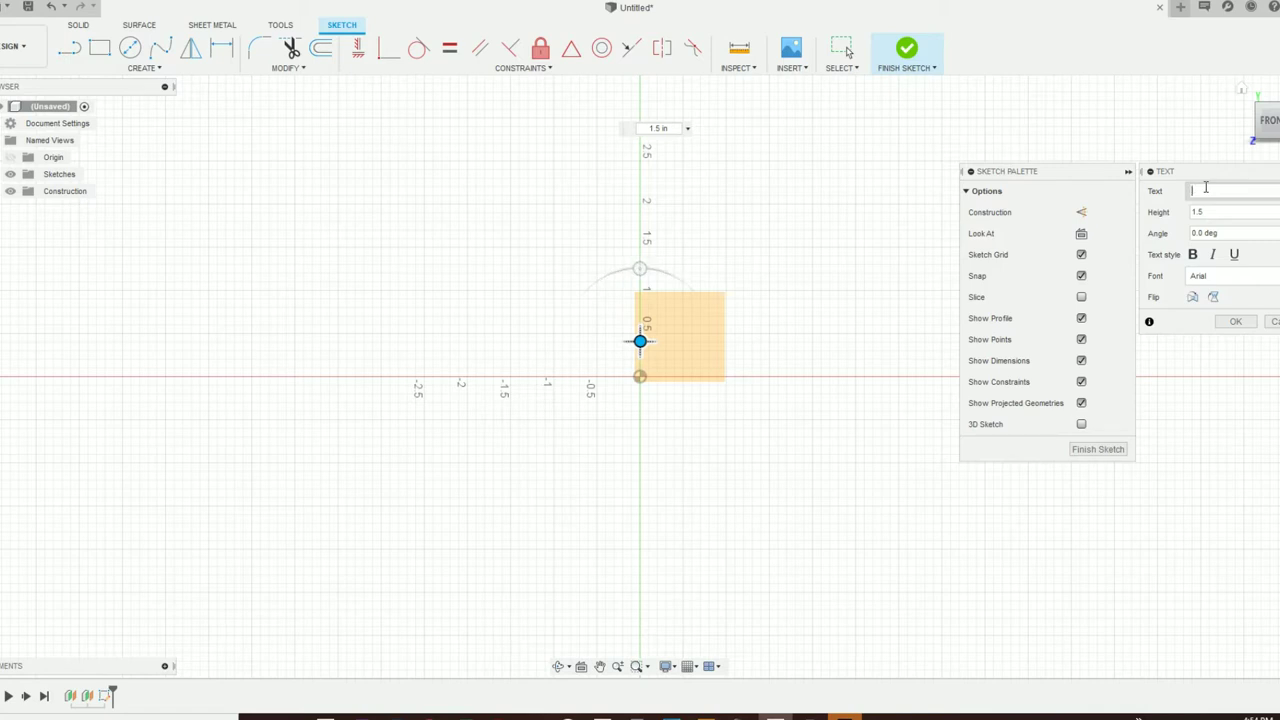
{"action": "type", "text": "bR"}
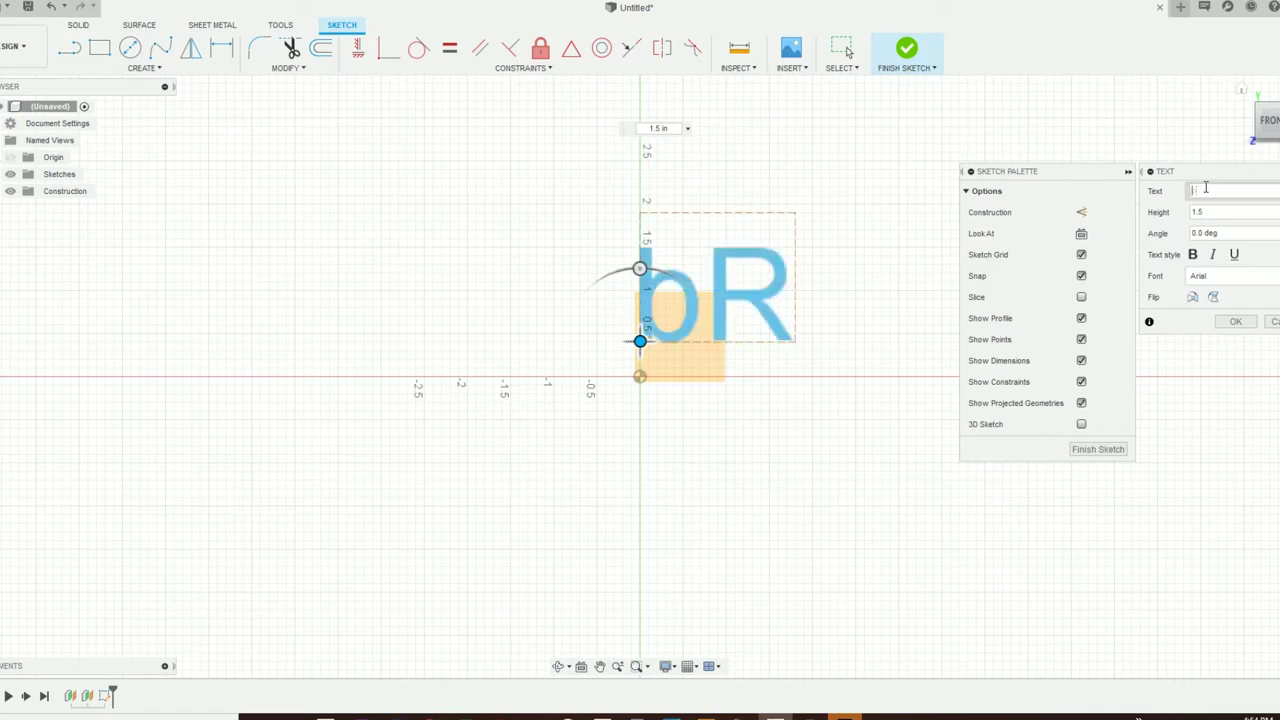
{"action": "type", "text": "O"}
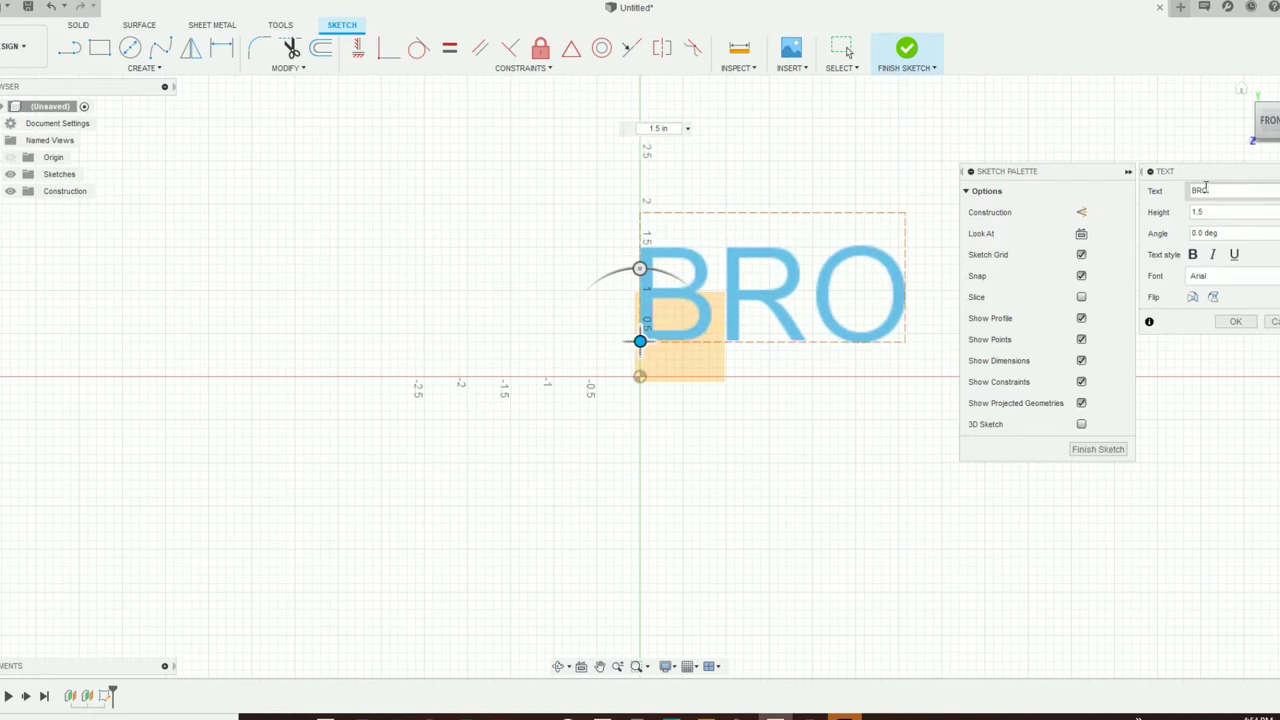
{"action": "left_click", "coordinate": [1236, 321]}
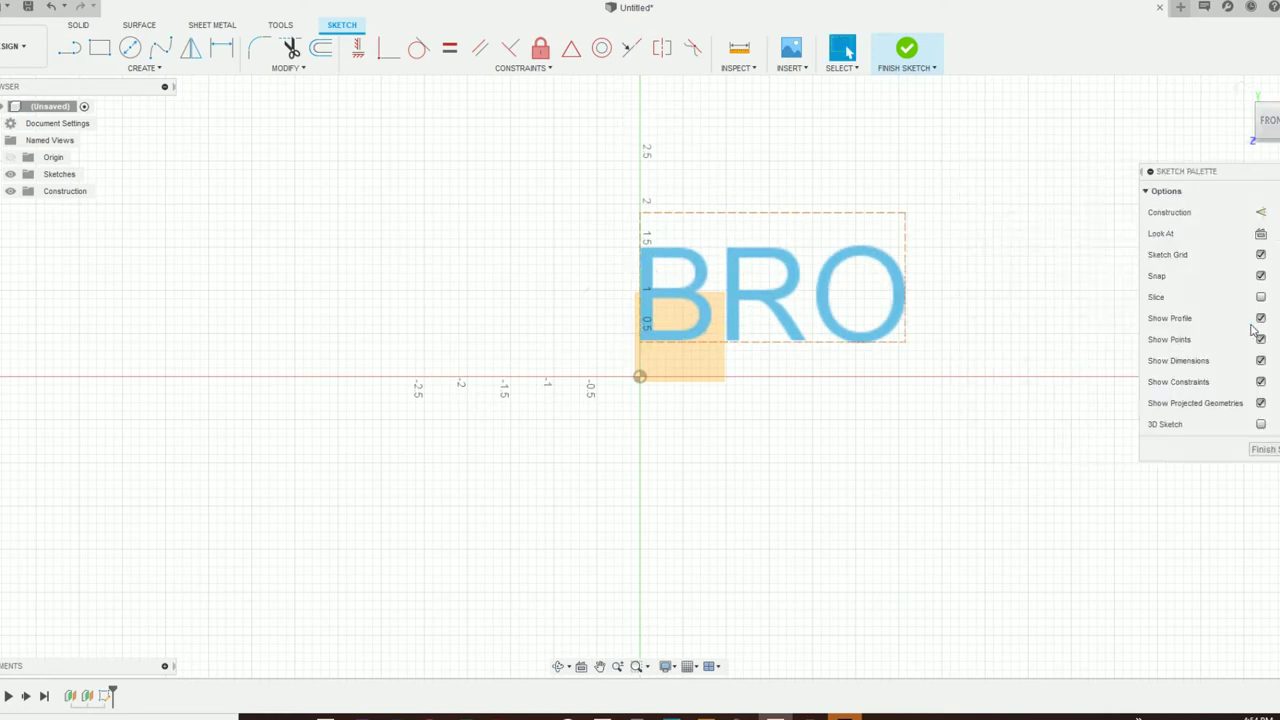
Move the "BRO" text so it is roughly centred on the origin and finish the sketch.
{"action": "left_click_drag", "start_coordinate": [777, 307], "coordinate": [659, 390]}
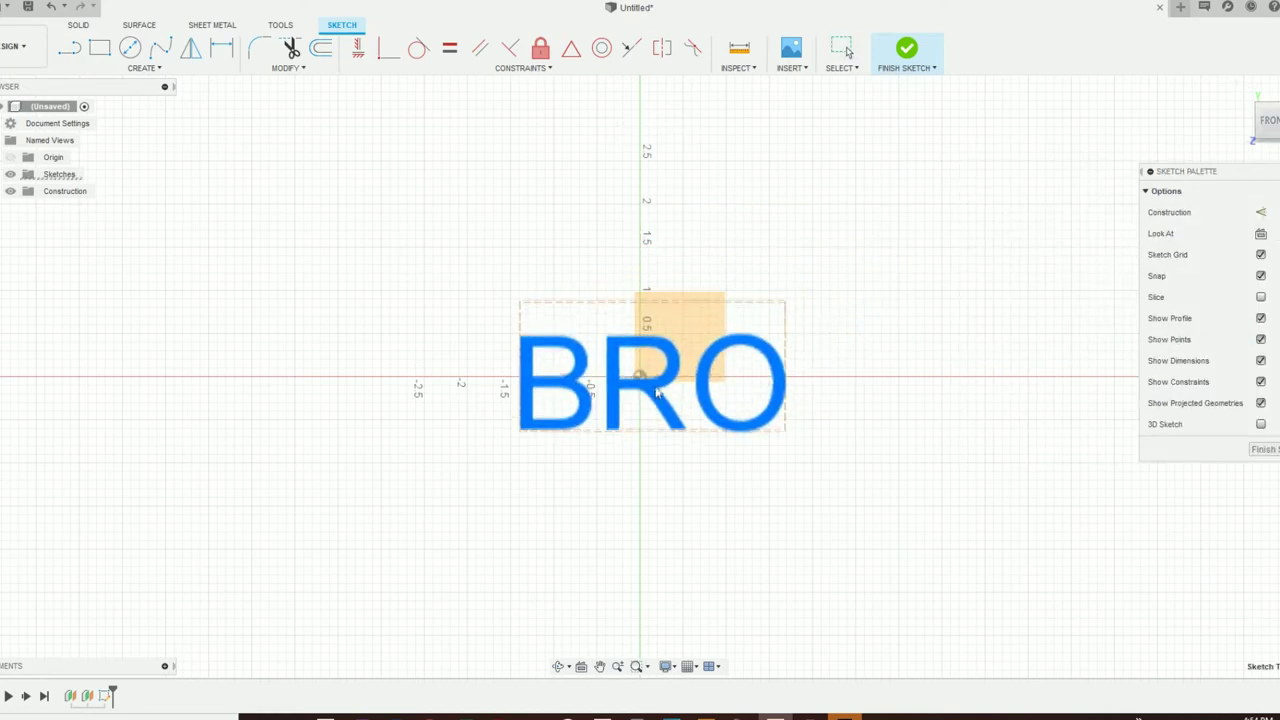
{"action": "key", "text": "Escape"}
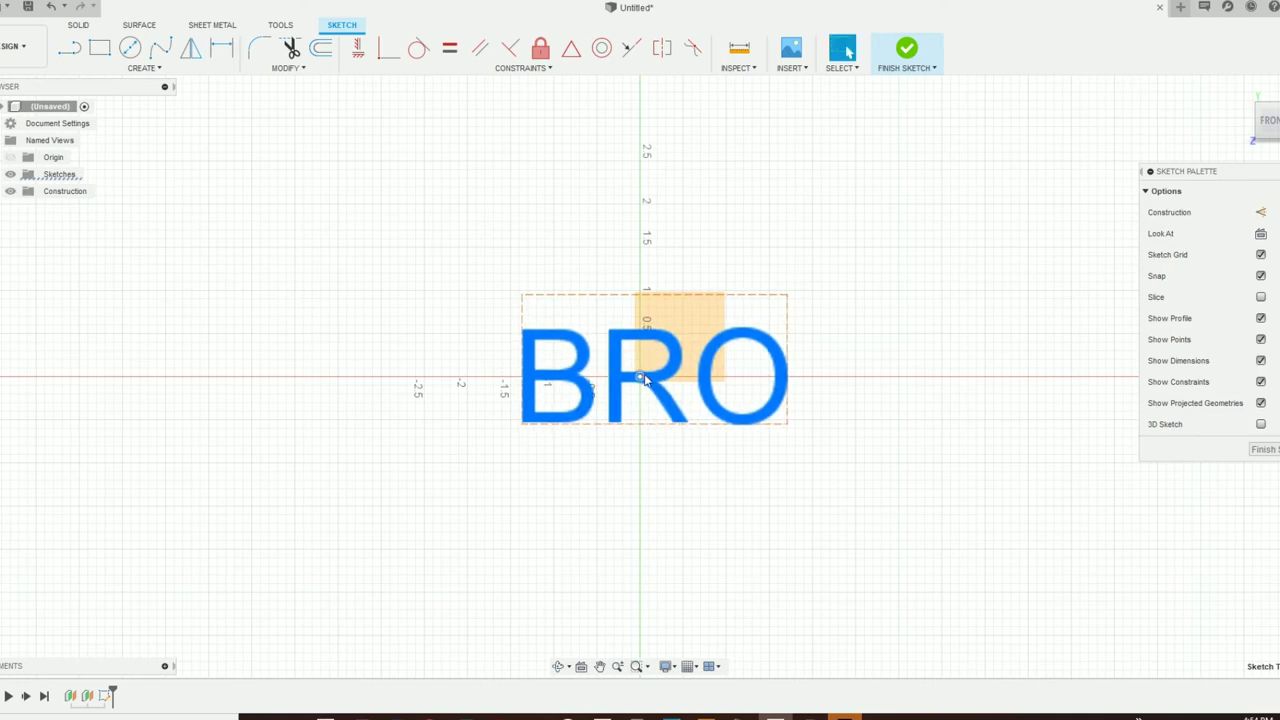
{"action": "left_click", "coordinate": [644, 381]}
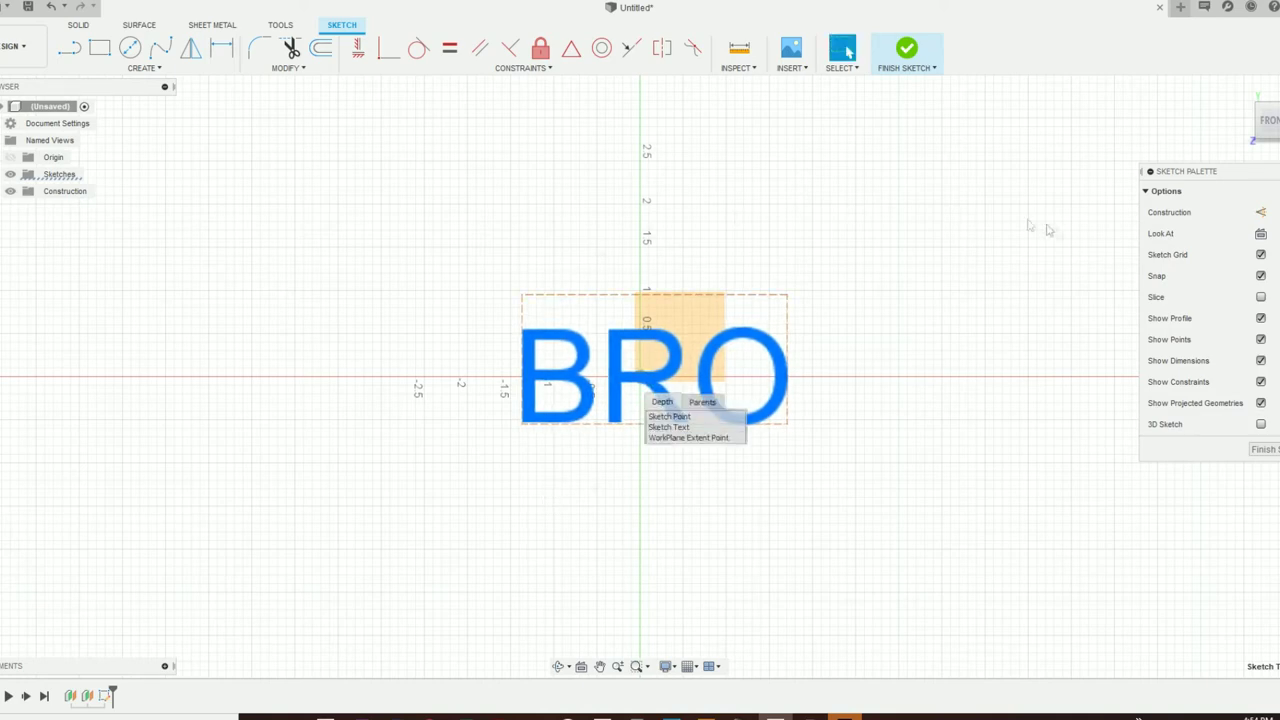
{"action": "left_click", "coordinate": [906, 52]}
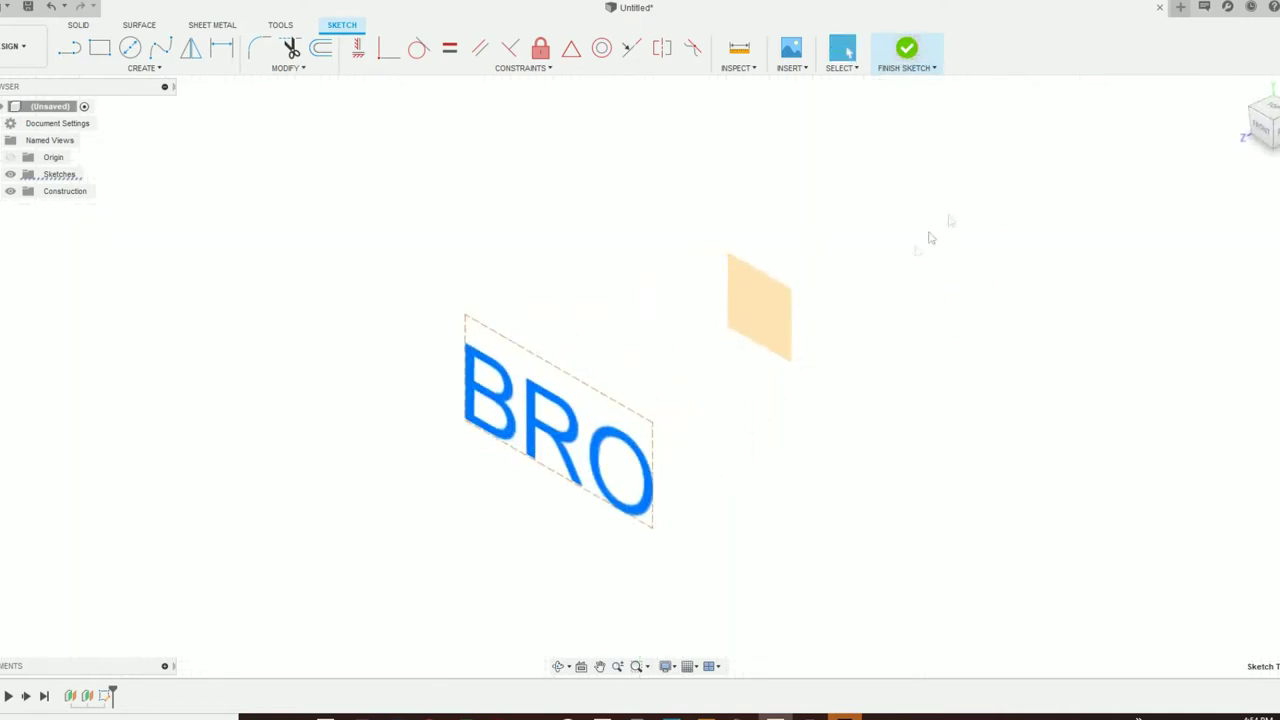
Start a new sketch on the rear offset plane, viewed from behind.
{"action": "left_click", "coordinate": [1262, 140]}
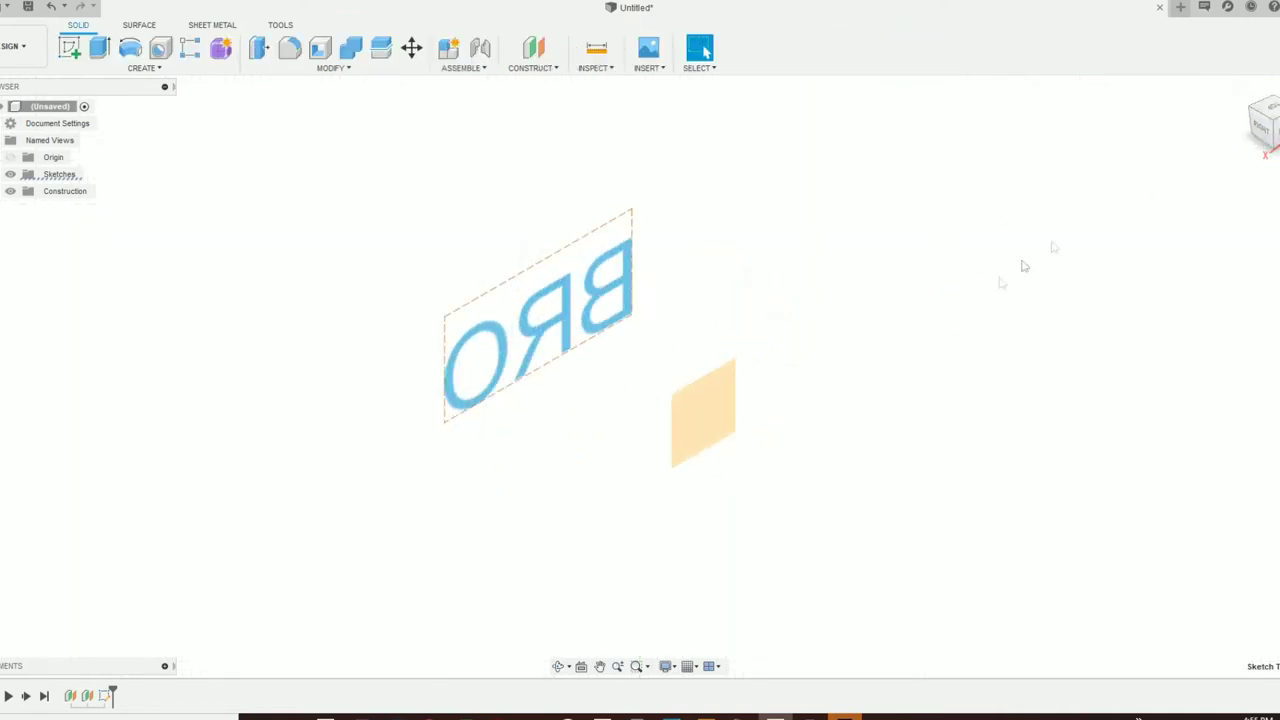
{"action": "left_click", "coordinate": [697, 437]}
{"action": "left_click", "coordinate": [69, 47]}
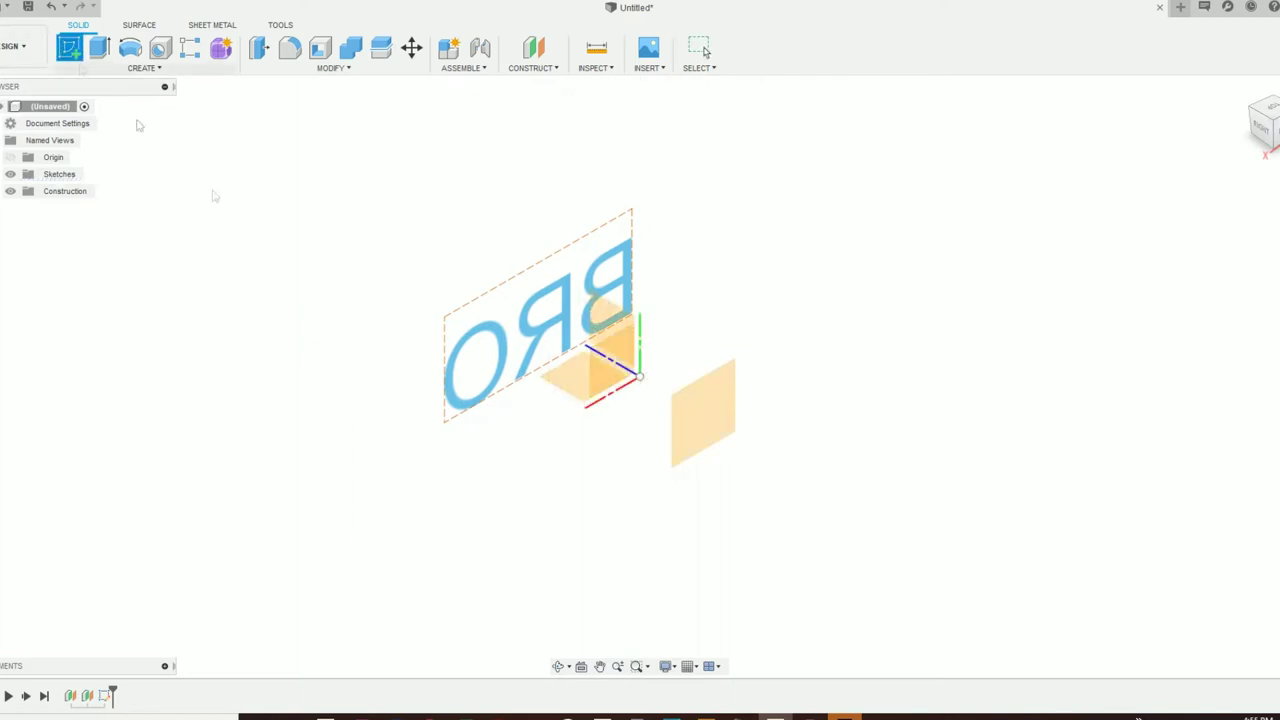
{"action": "left_click", "coordinate": [712, 421]}
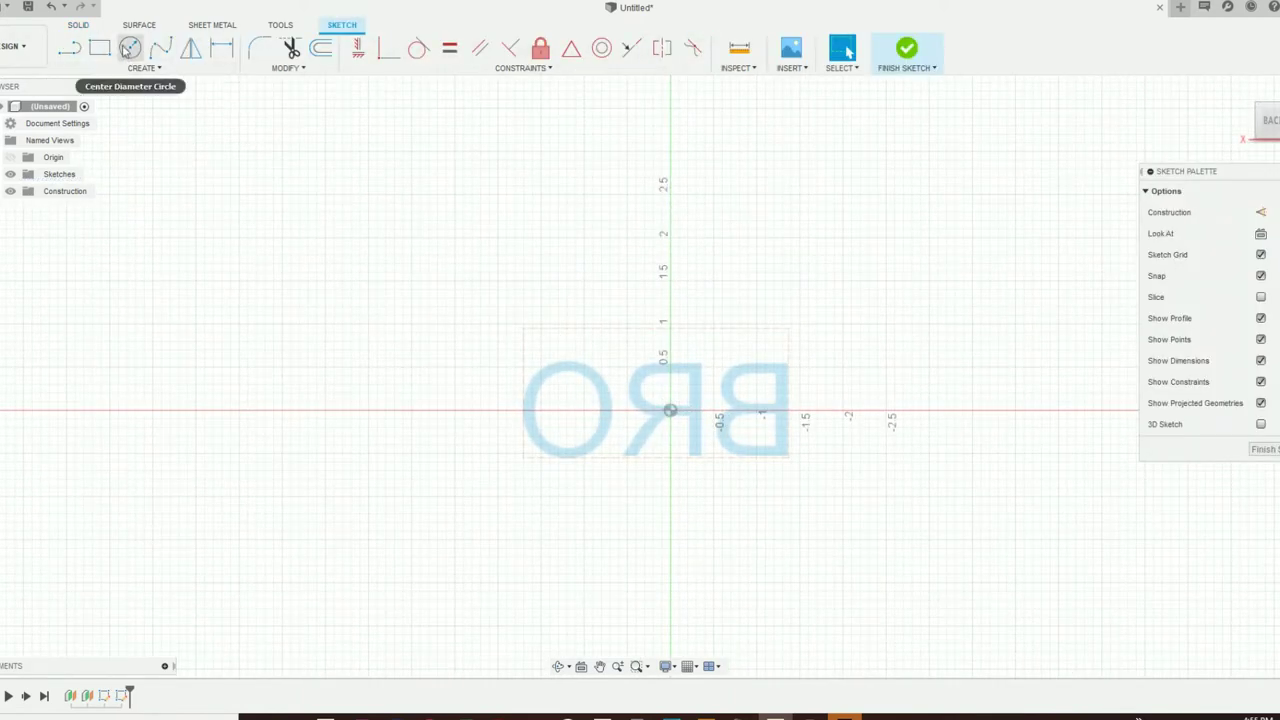
Add the text "#1" with a height of 1.5 in, roughly centre it on the origin and finish the sketch.
{"action": "left_click", "coordinate": [138, 68]}
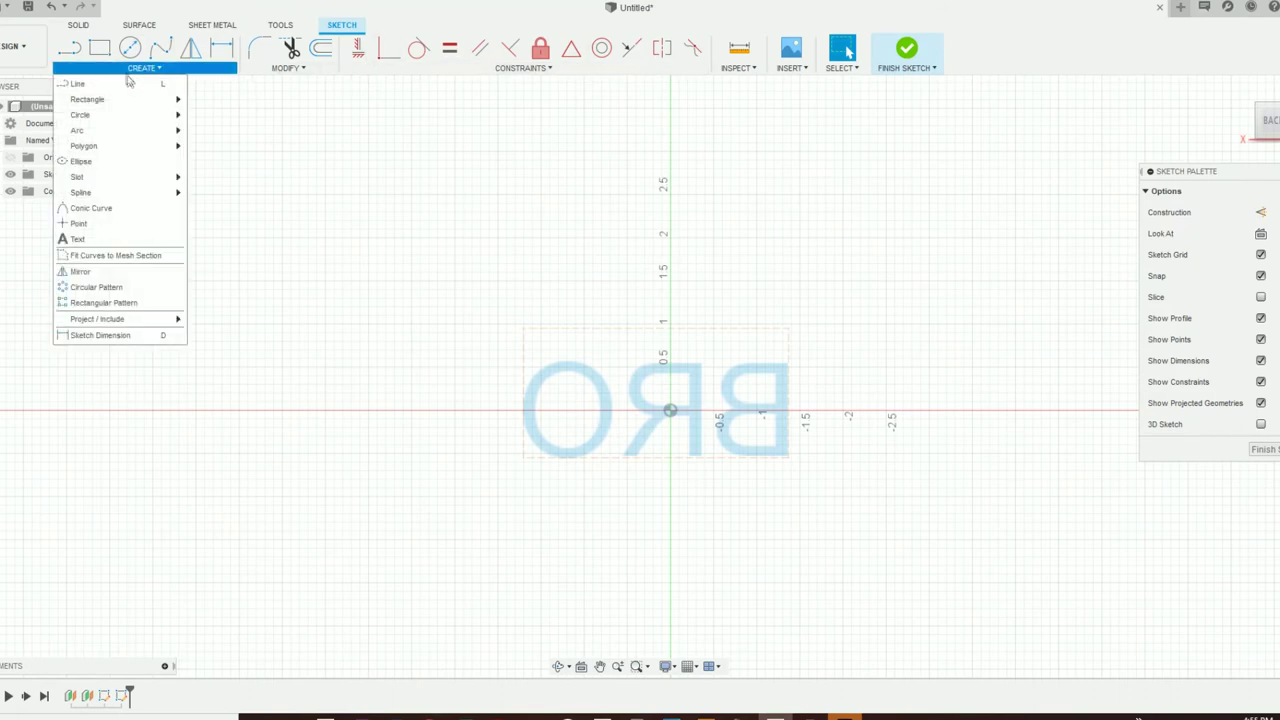
{"action": "left_click", "coordinate": [125, 241]}
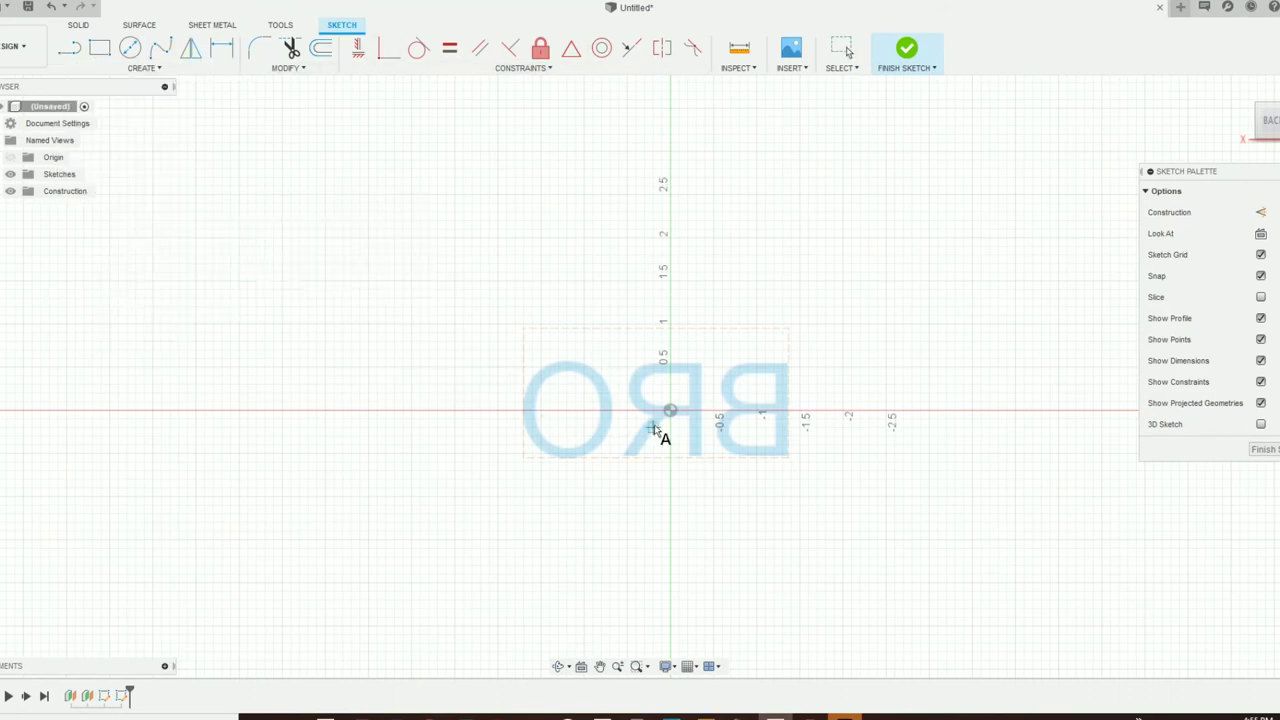
{"action": "left_click", "coordinate": [627, 410]}
{"action": "left_click", "coordinate": [1216, 193]}
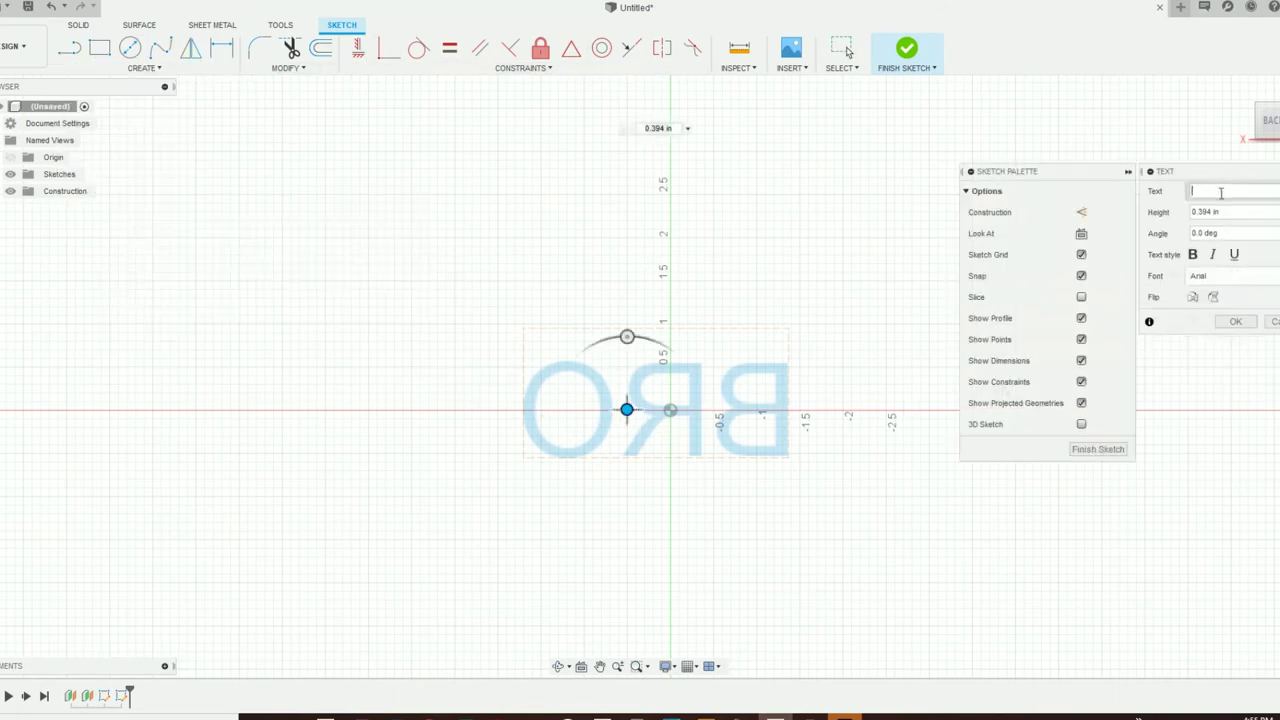
{"action": "type", "text": "#1"}
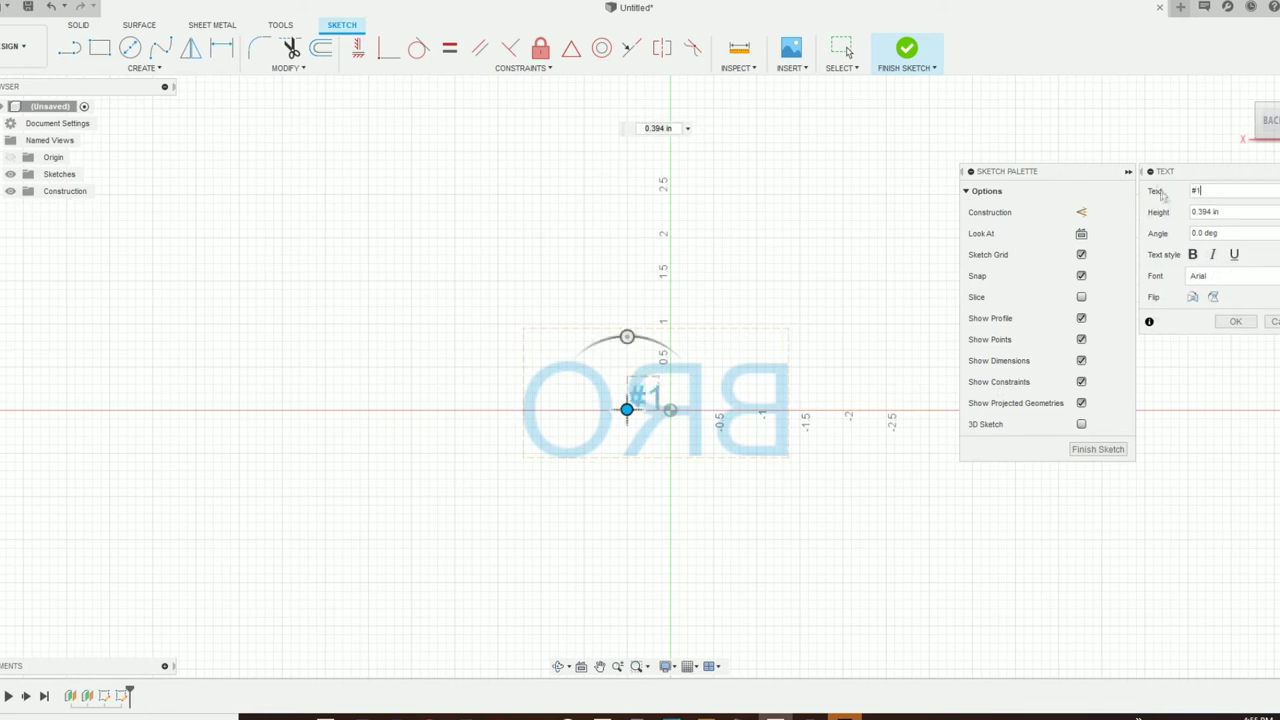
{"action": "left_click", "coordinate": [1217, 213]}
{"action": "key", "text": "ctrl+a"}
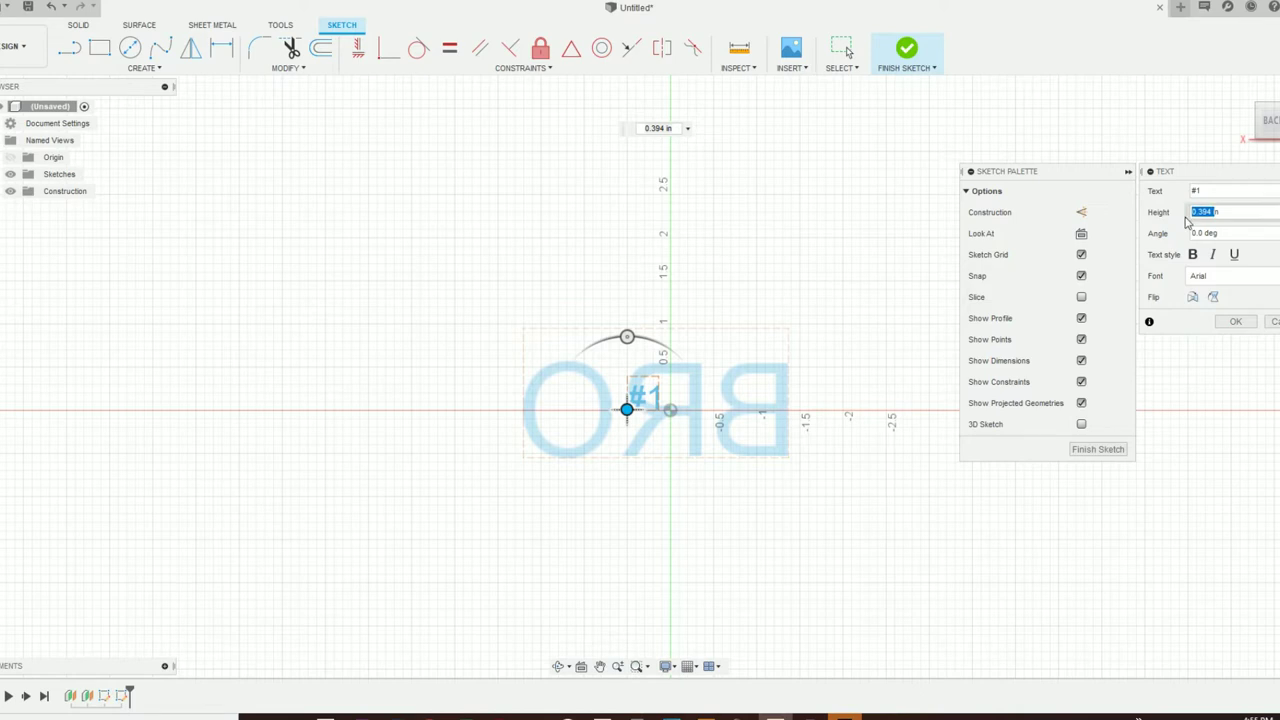
{"action": "type", "text": "1.5"}
{"action": "key", "text": "Return"}
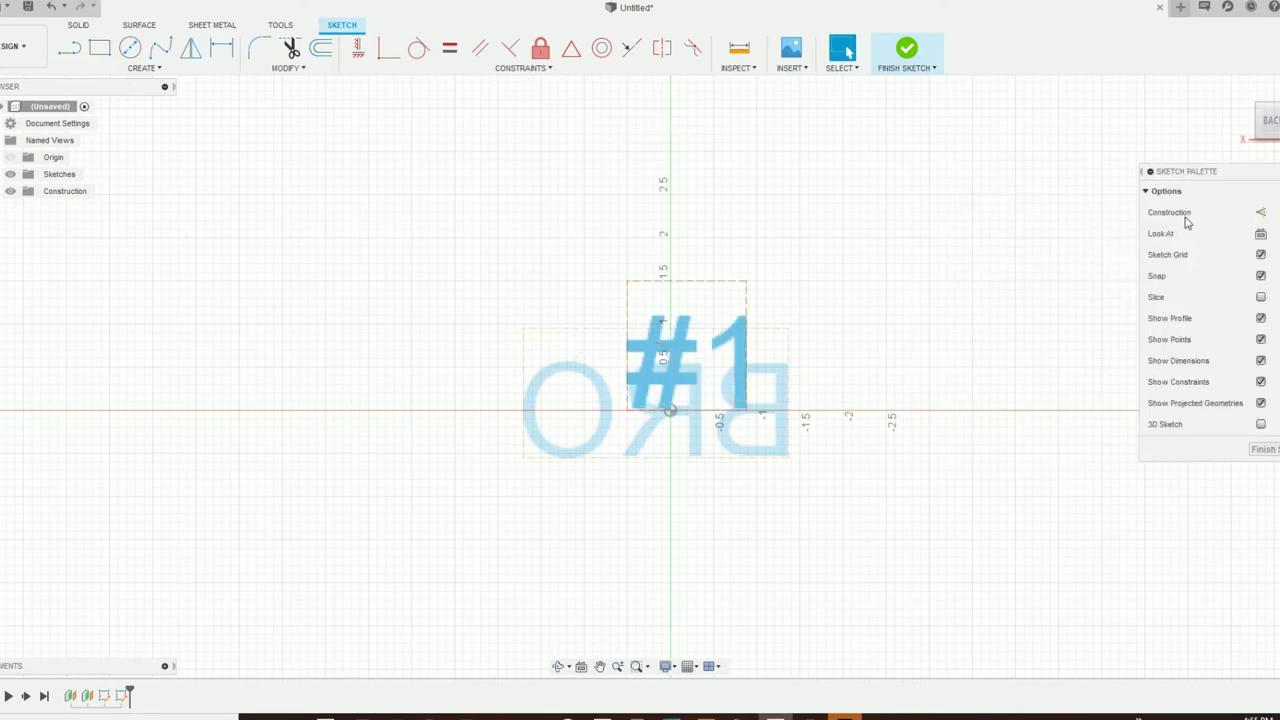
{"action": "left_click_drag", "start_coordinate": [672, 368], "coordinate": [656, 420]}
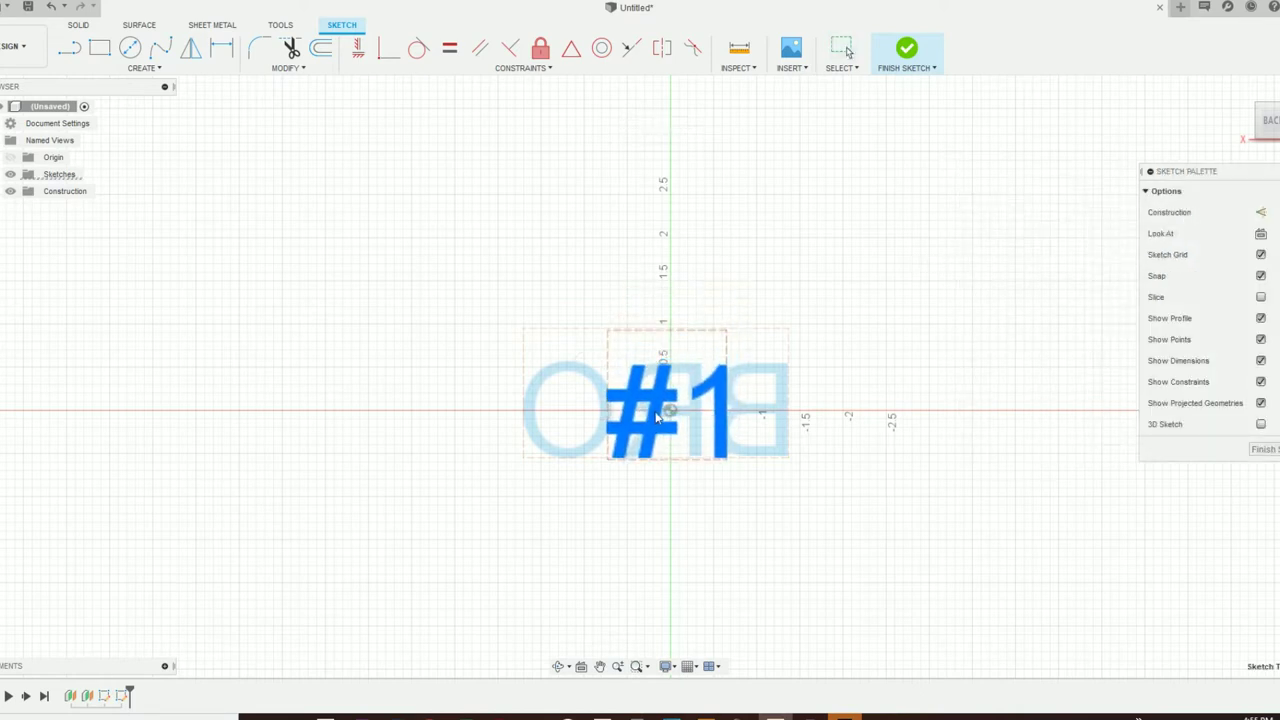
{"action": "left_click", "coordinate": [908, 49]}
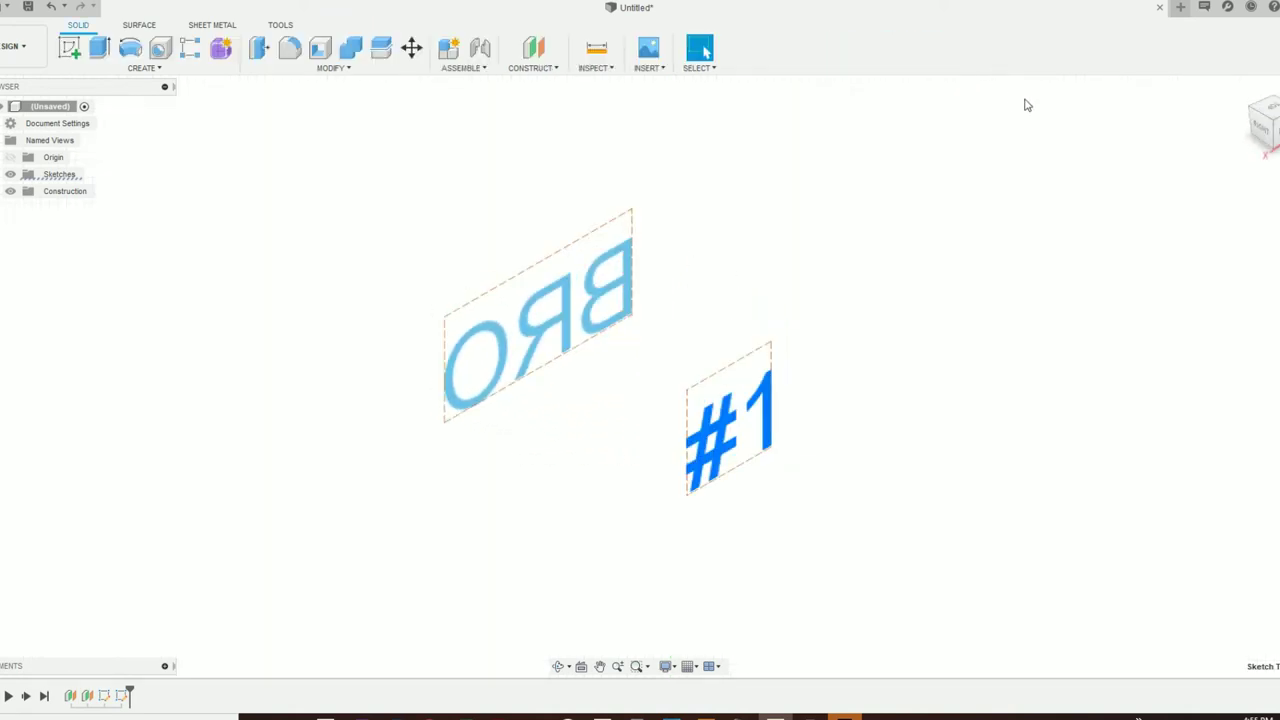
Extrude the "#1" text 0.2 in as a new body.
{"action": "left_click", "coordinate": [99, 48]}
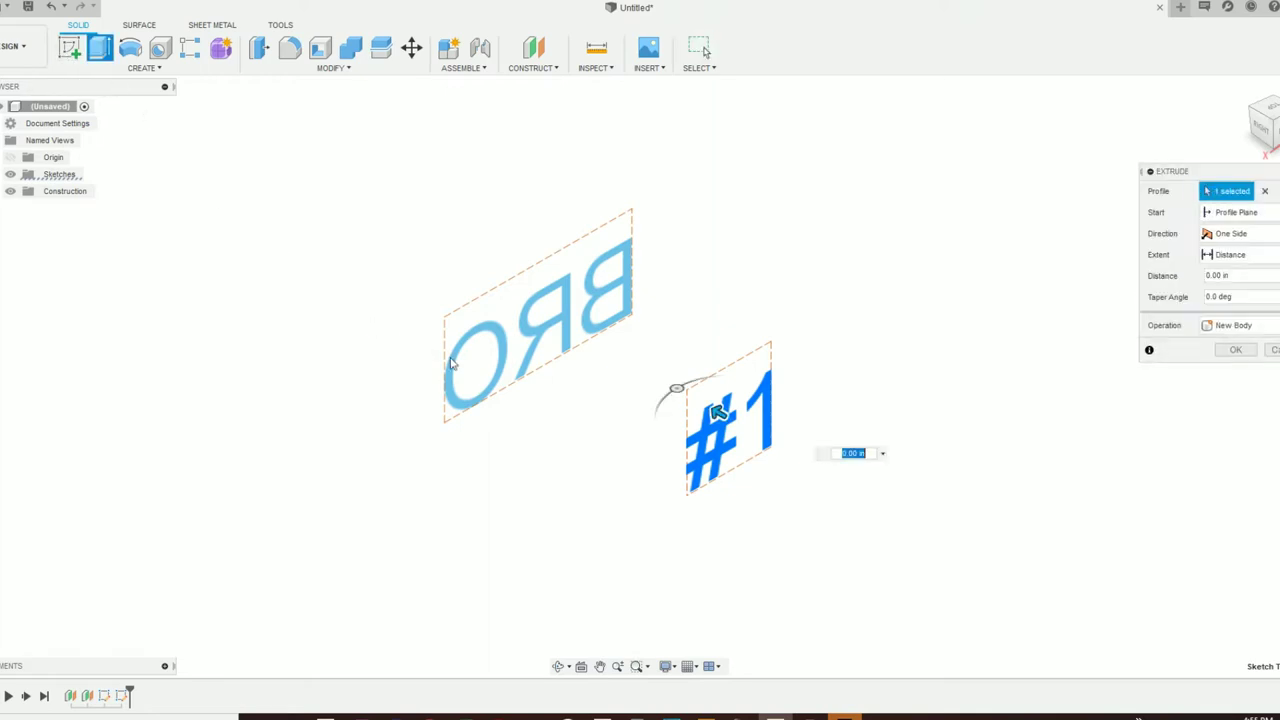
{"action": "left_click", "coordinate": [708, 437]}
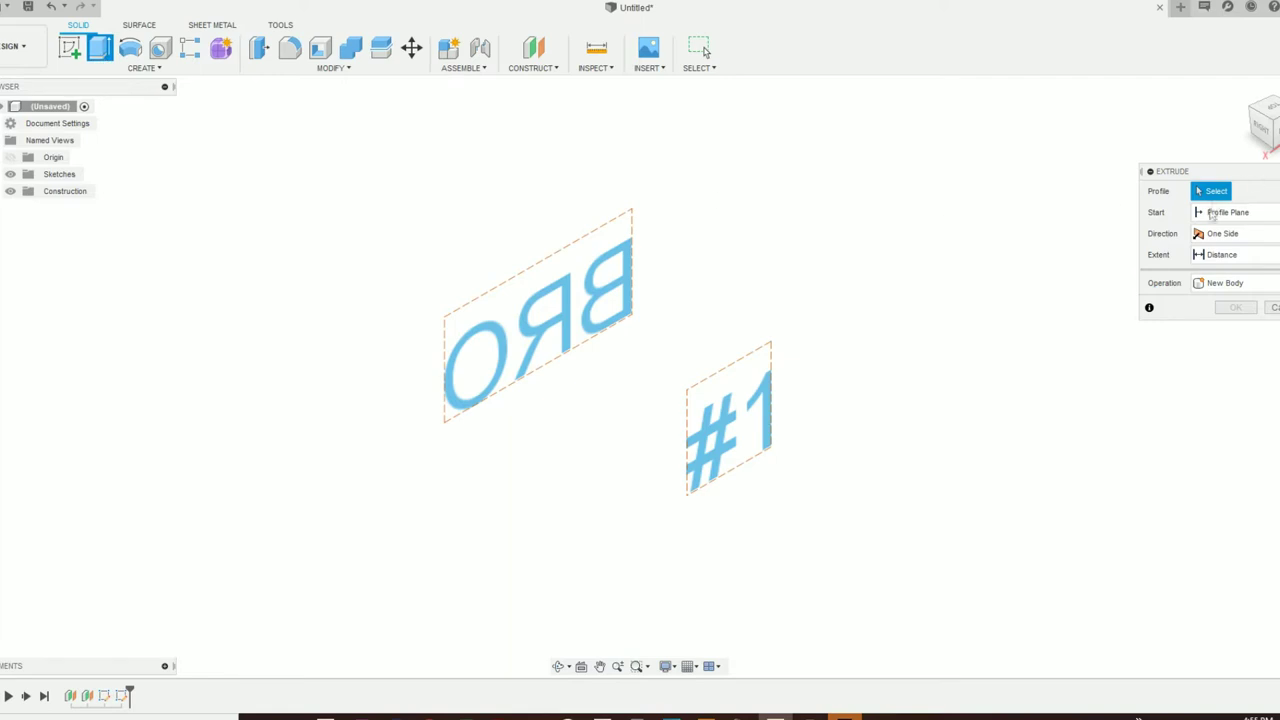
{"action": "left_click", "coordinate": [766, 400]}
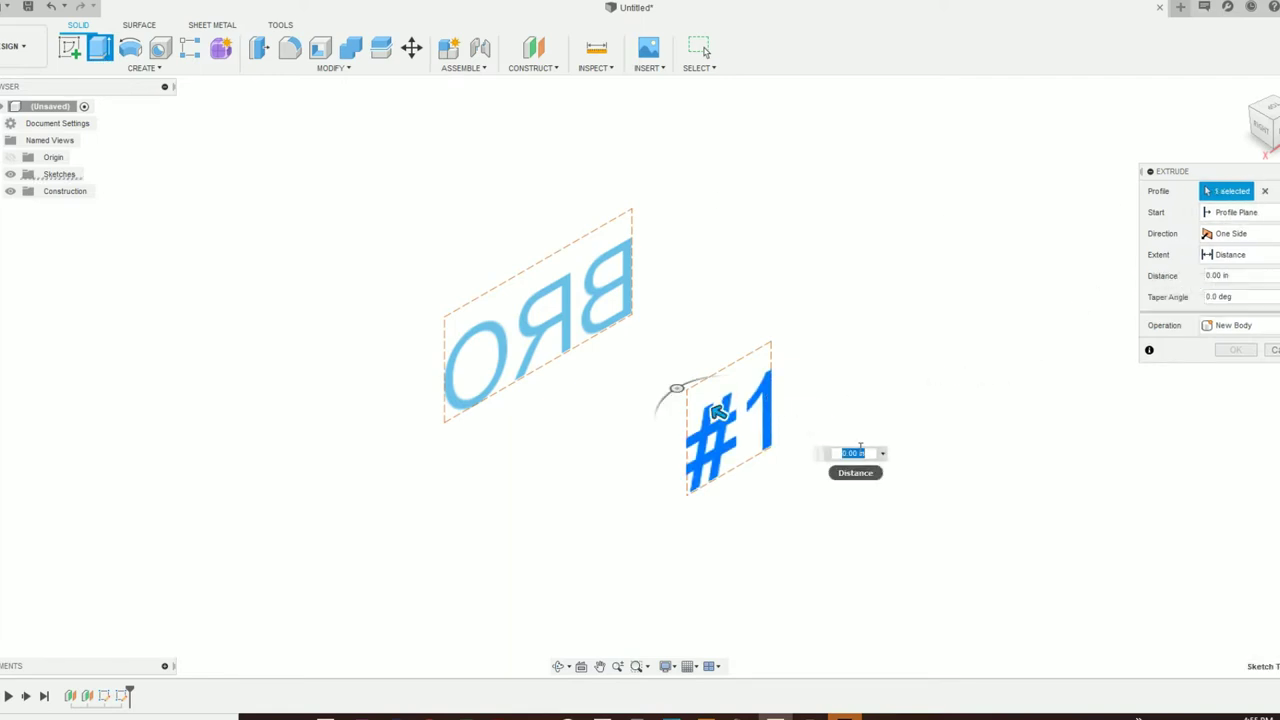
{"action": "type", "text": ".2"}
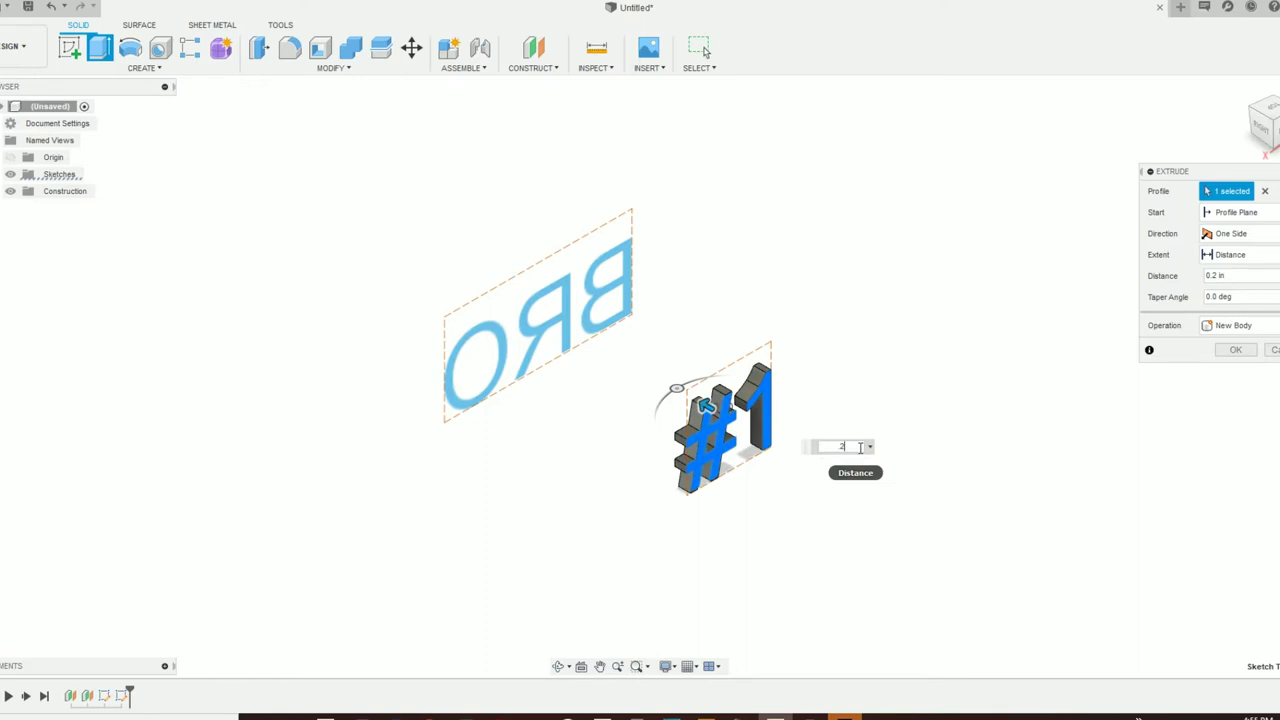
{"action": "key", "text": "Return"}
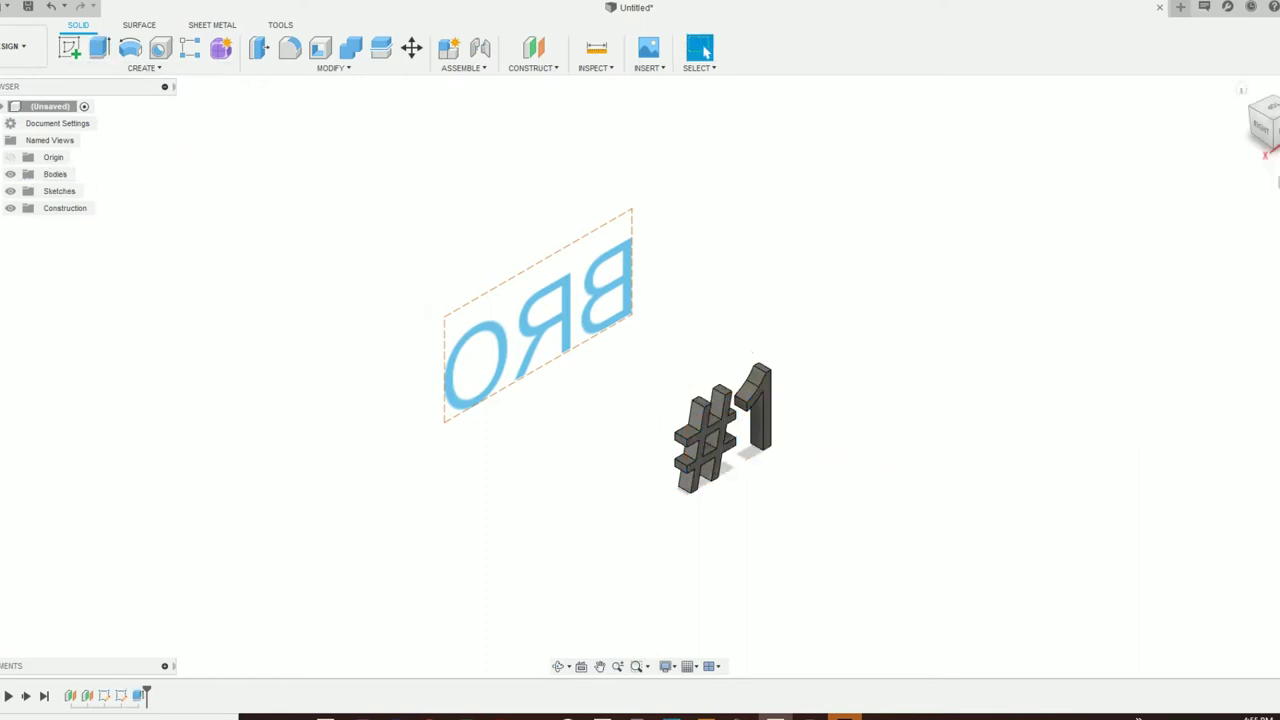
{"action": "left_click", "coordinate": [1252, 112]}
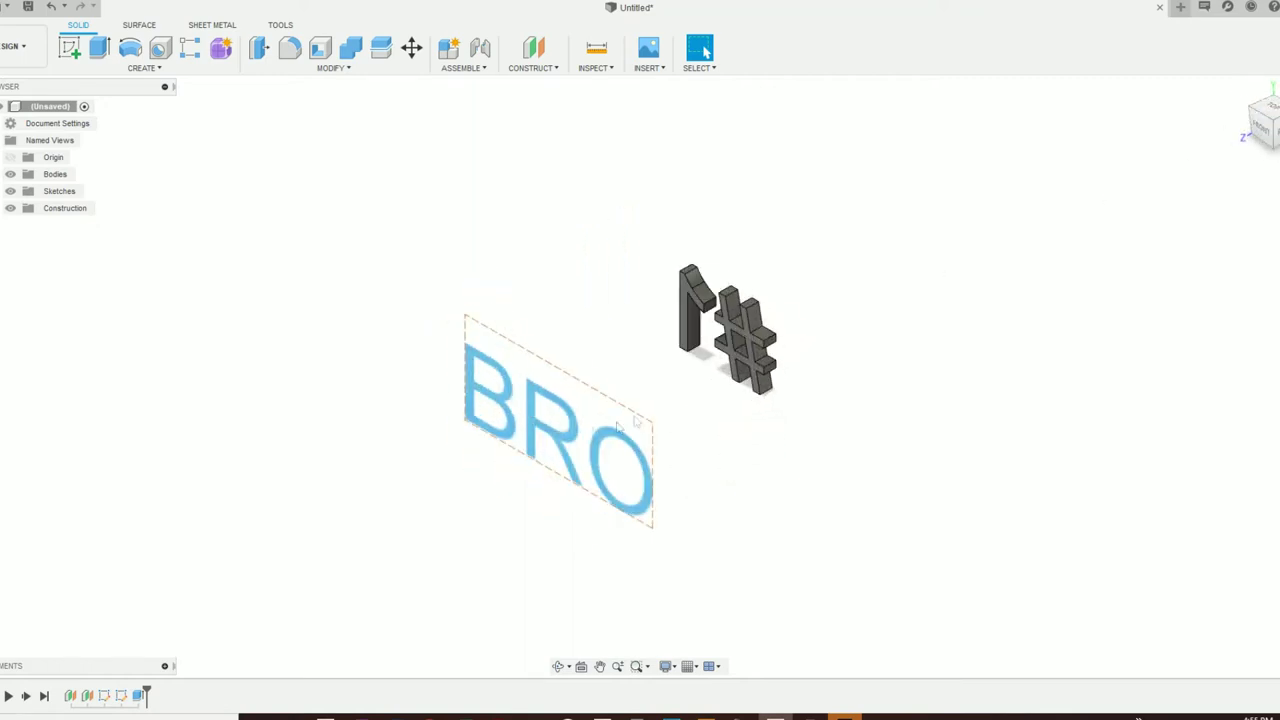
Extrude the "BRO" text backward toward the "#1" as a new body.
{"action": "left_click", "coordinate": [98, 55]}
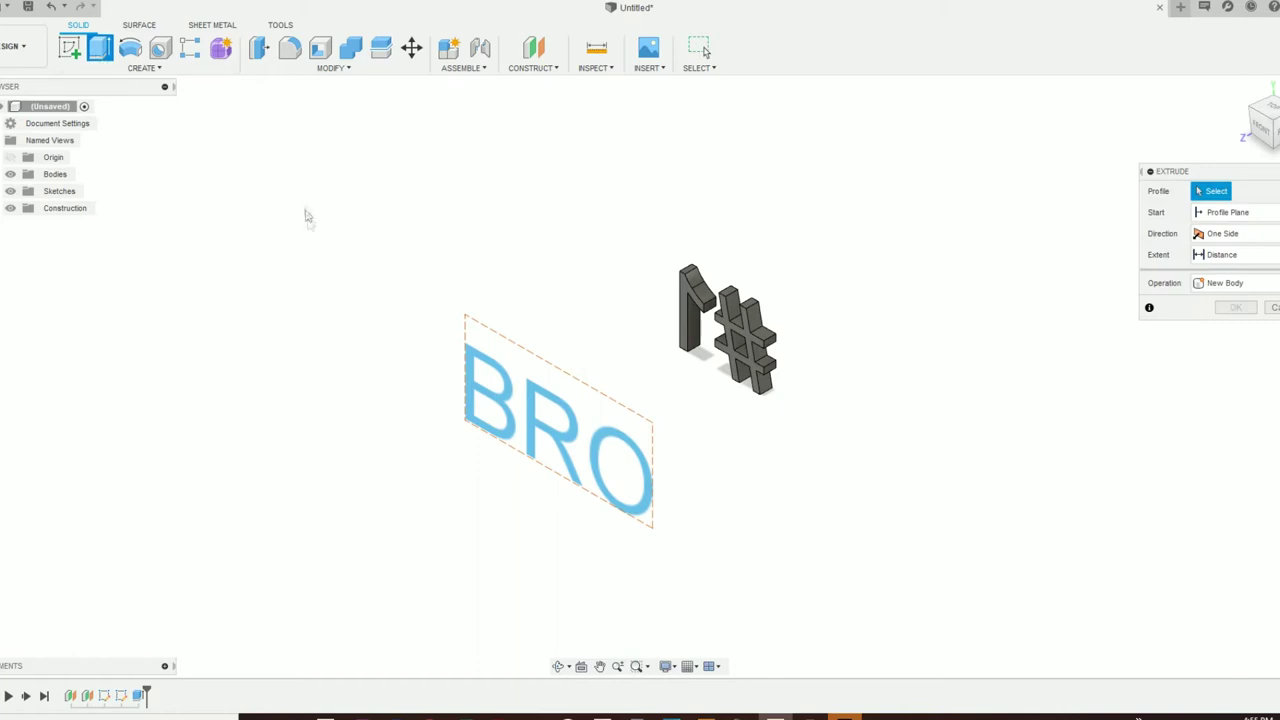
{"action": "left_click", "coordinate": [474, 366]}
{"action": "left_click", "coordinate": [474, 366]}
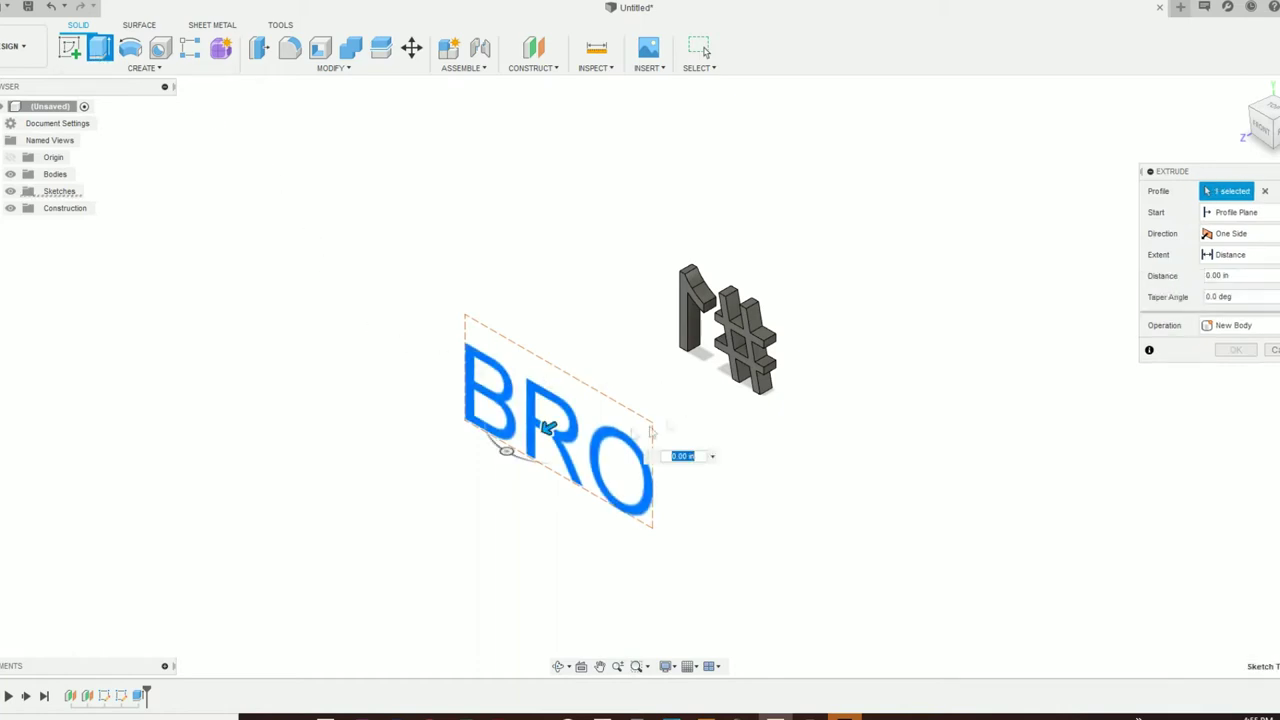
{"action": "left_click_drag", "start_coordinate": [545, 428], "coordinate": [574, 420]}
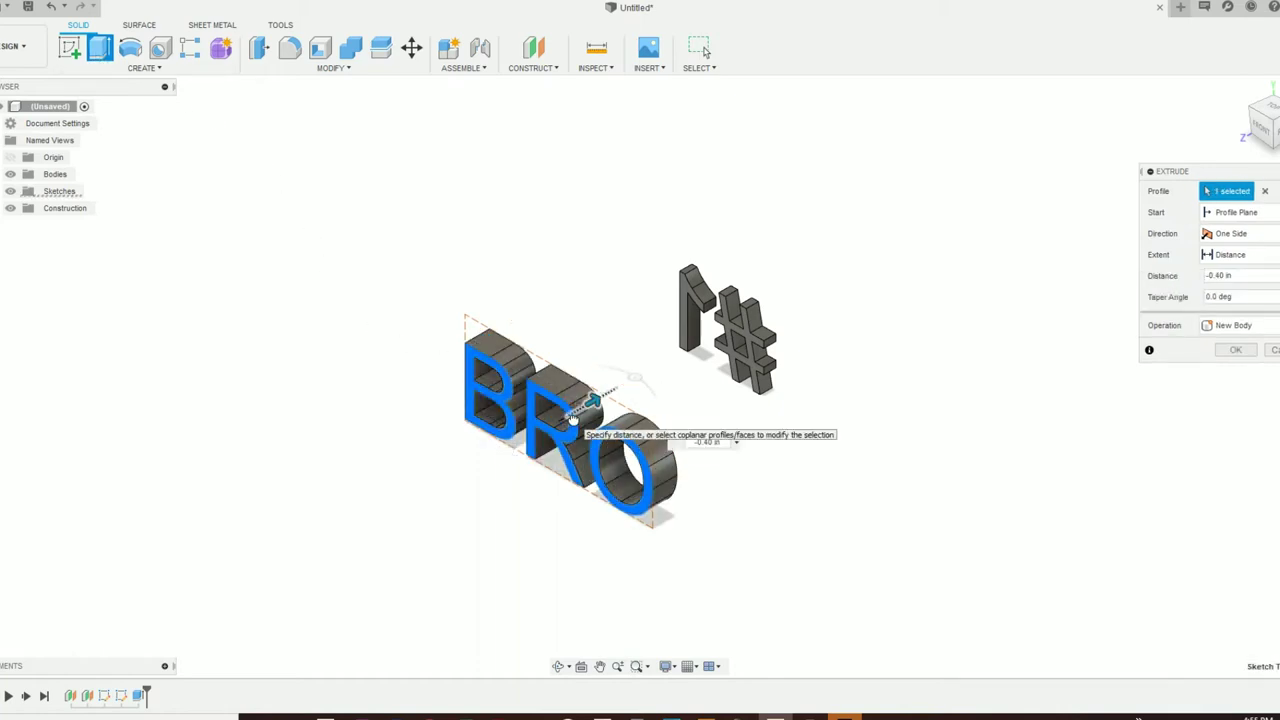
{"action": "left_click", "coordinate": [712, 442]}
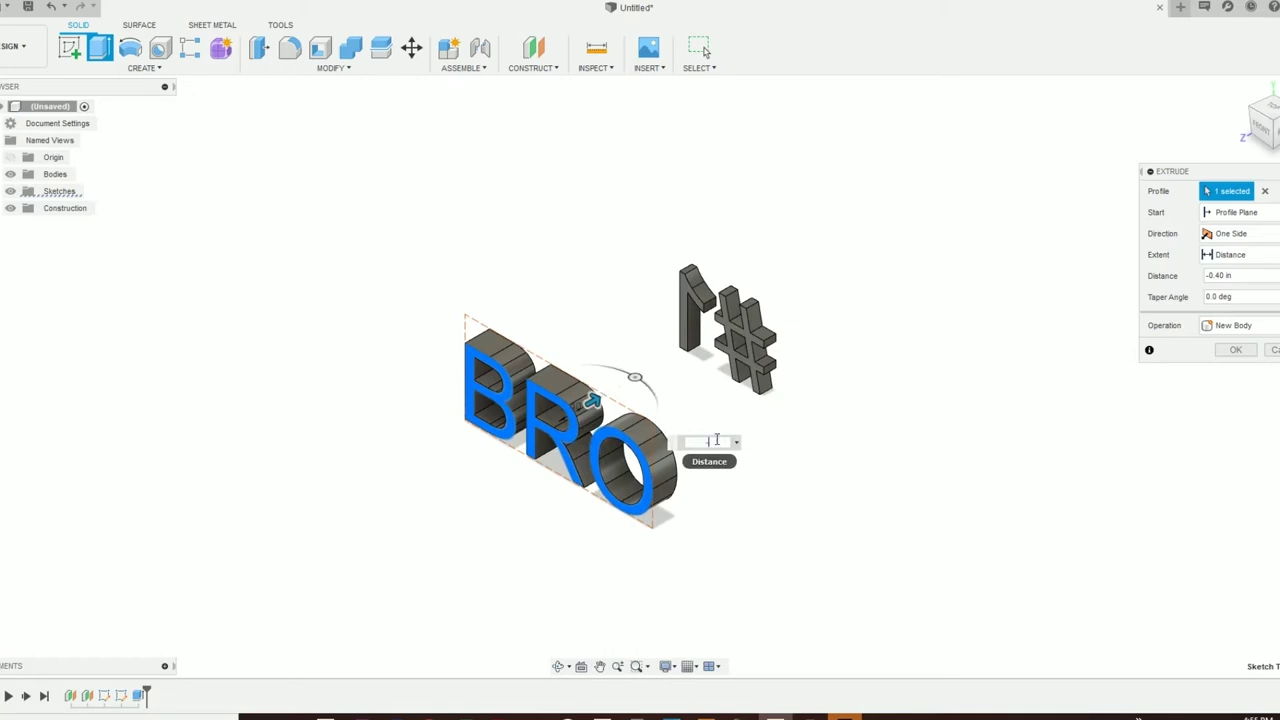
{"action": "key", "text": "Return"}
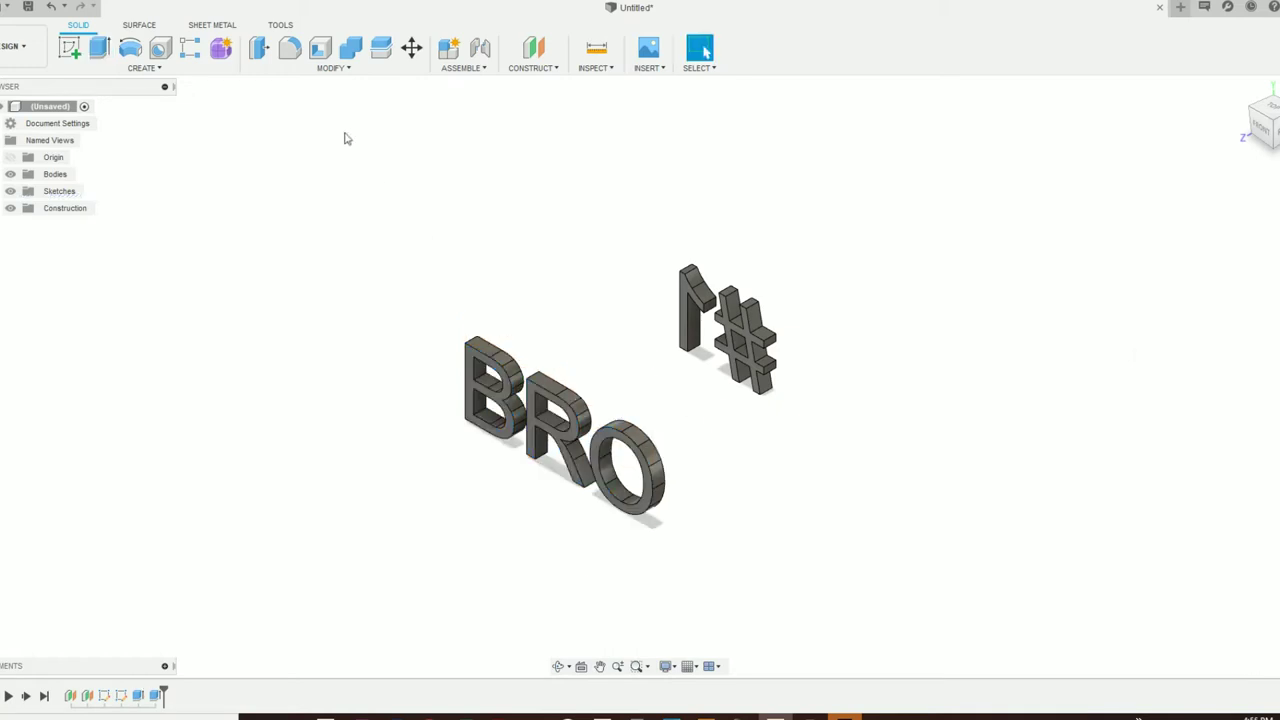
Rotate the three "BRO" letter bodies together by 45 degrees about the Z axis and view the model from the front.
{"action": "left_click", "coordinate": [411, 47]}
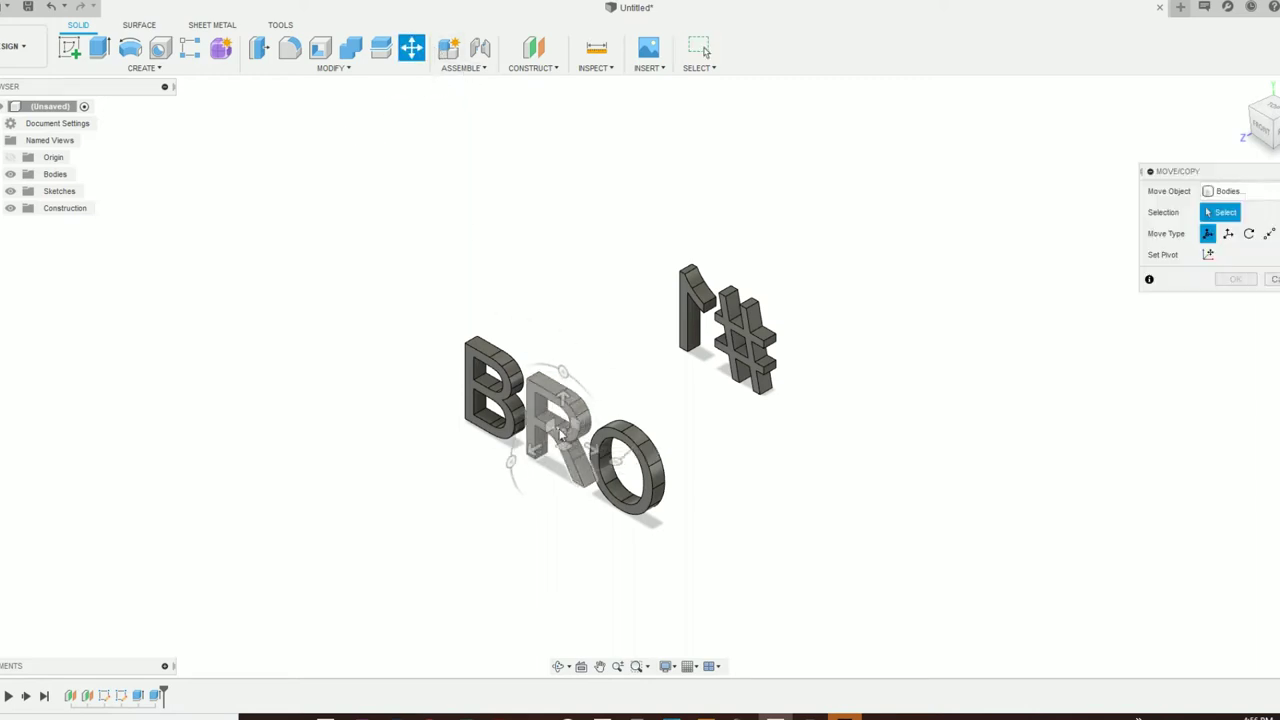
{"action": "left_click", "coordinate": [655, 465]}
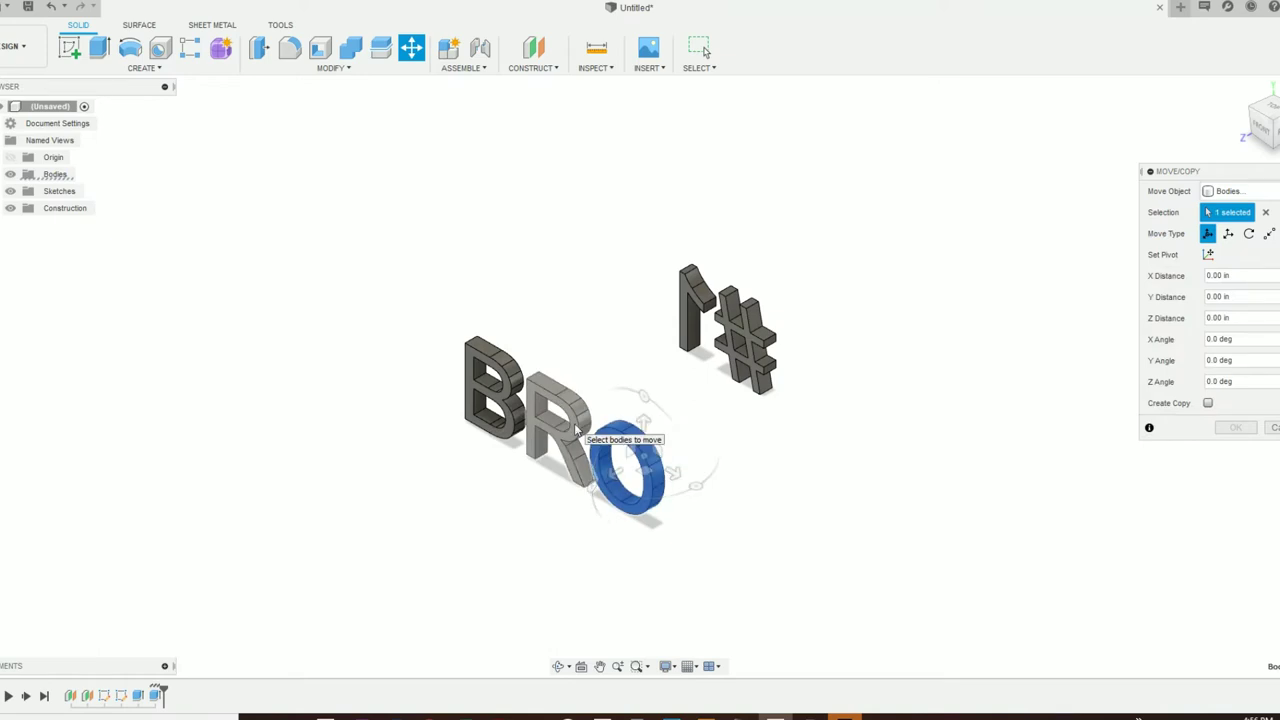
{"action": "left_click", "coordinate": [549, 440]}
{"action": "left_click", "coordinate": [511, 378]}
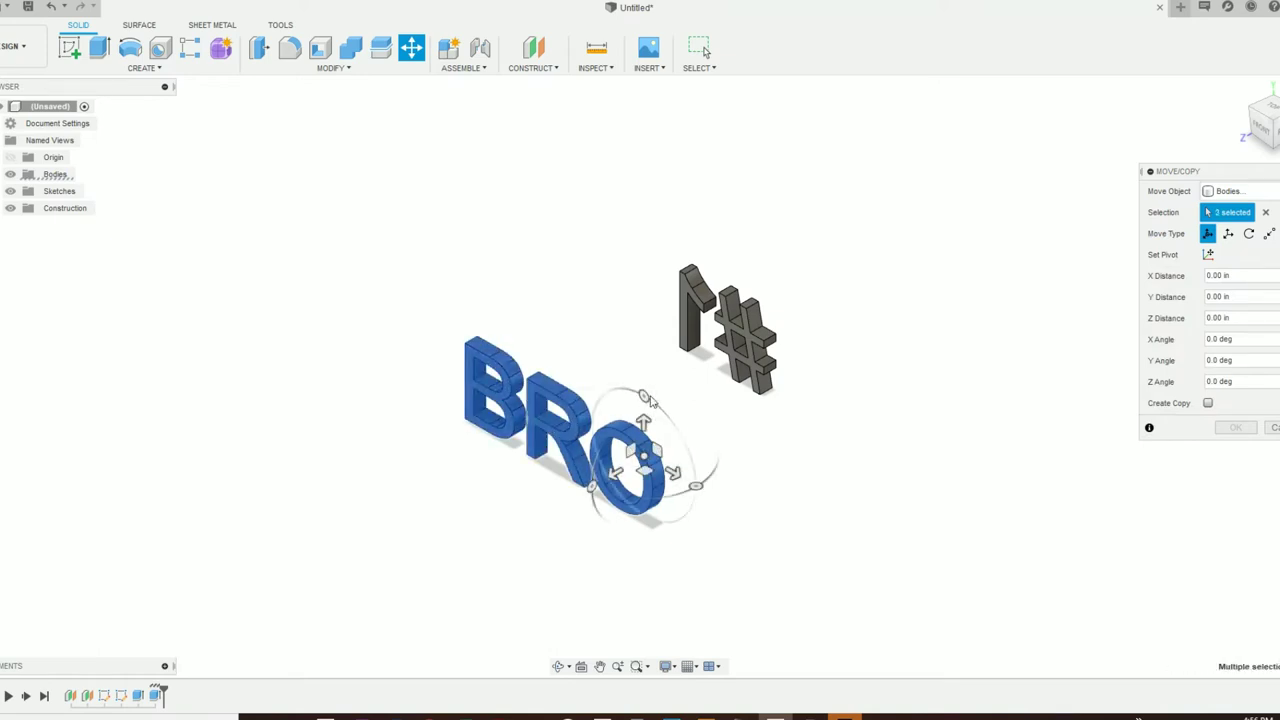
{"action": "left_click_drag", "start_coordinate": [643, 392], "coordinate": [625, 383]}
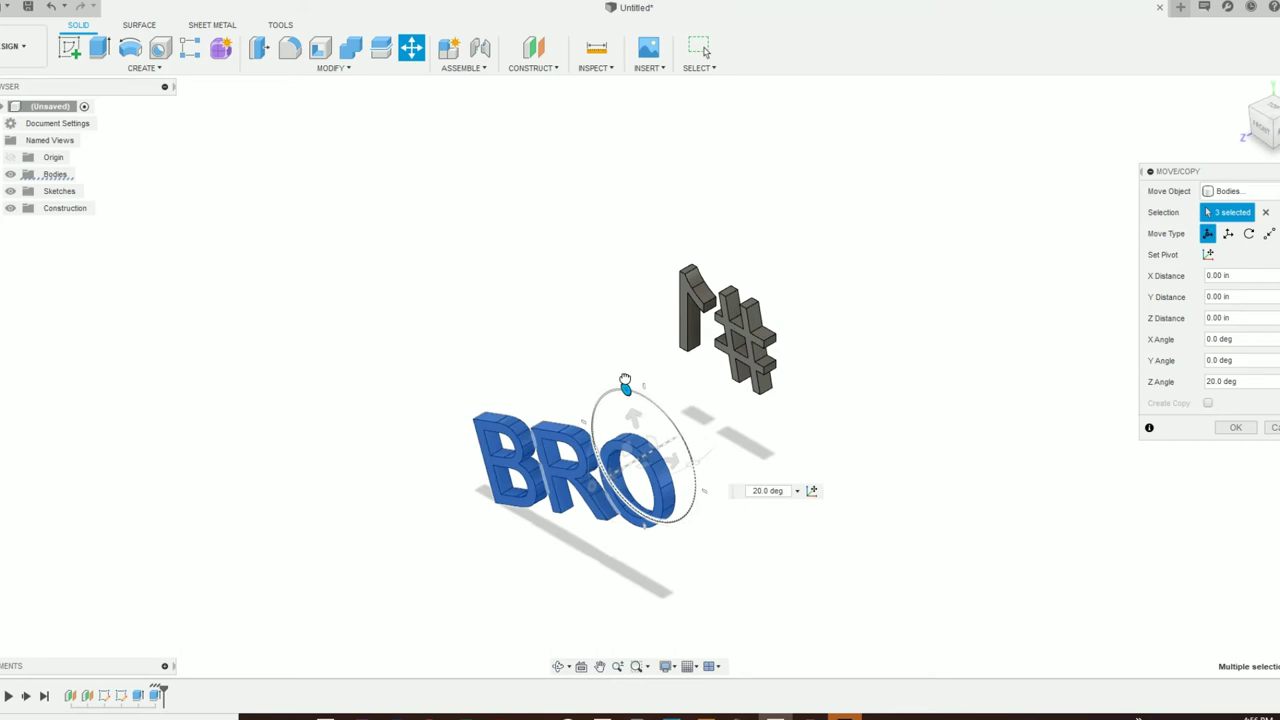
{"action": "mouse_move", "coordinate": [625, 383]}
{"action": "left_mouse_down"}
{"action": "mouse_move", "coordinate": [521, 344]}
{"action": "mouse_move", "coordinate": [486, 380]}
{"action": "mouse_move", "coordinate": [563, 451]}
{"action": "mouse_move", "coordinate": [640, 389]}
{"action": "mouse_move", "coordinate": [615, 374]}
{"action": "left_mouse_up"}
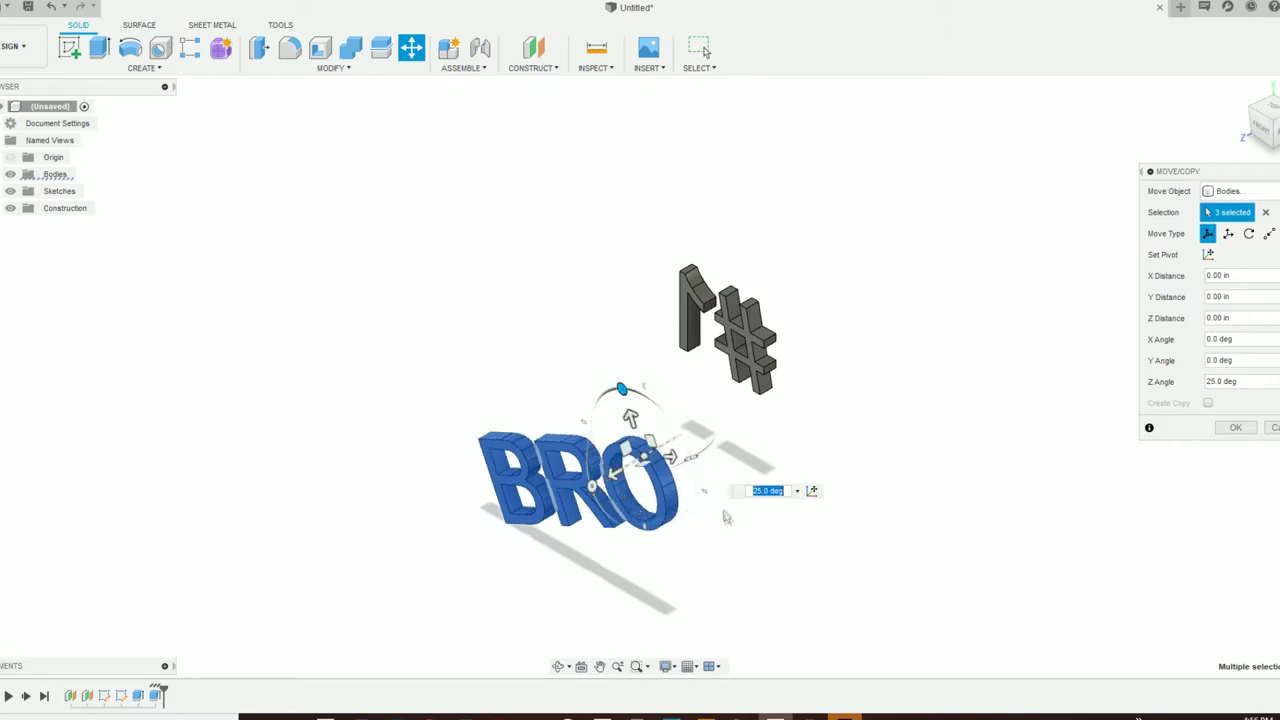
{"action": "type", "text": "45"}
{"action": "key", "text": "Return"}
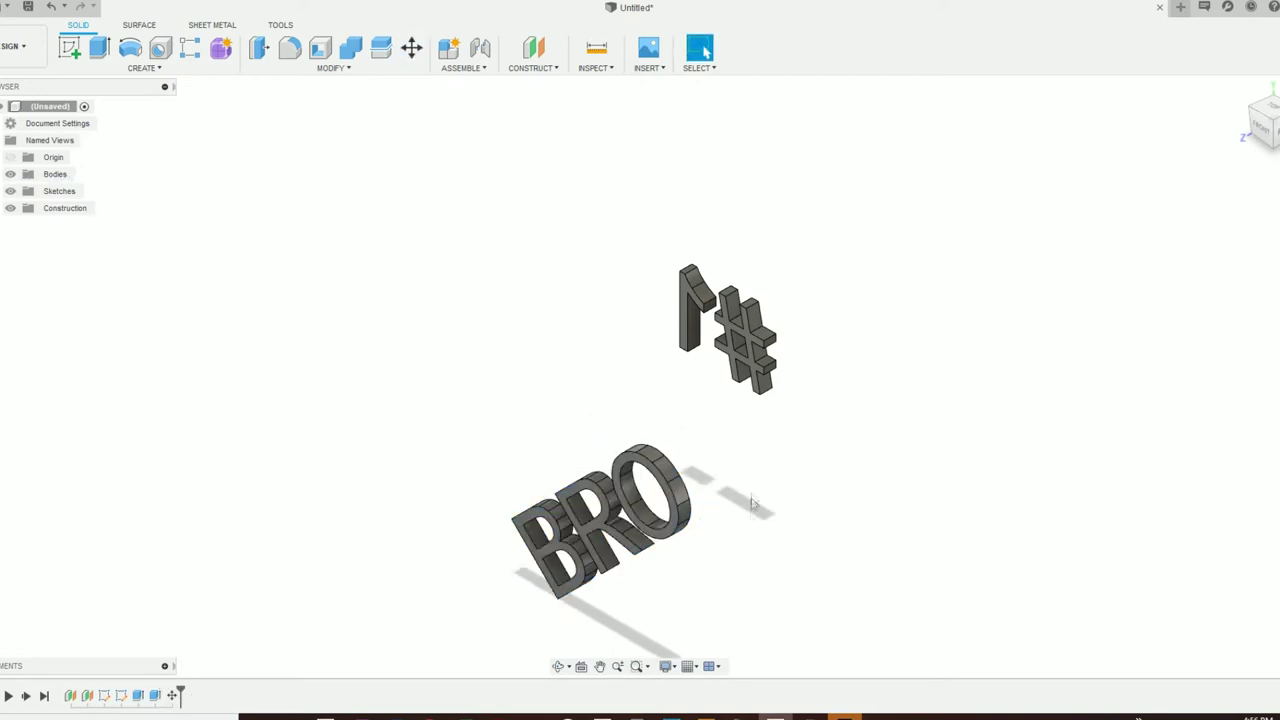
{"action": "left_click", "coordinate": [1262, 130]}
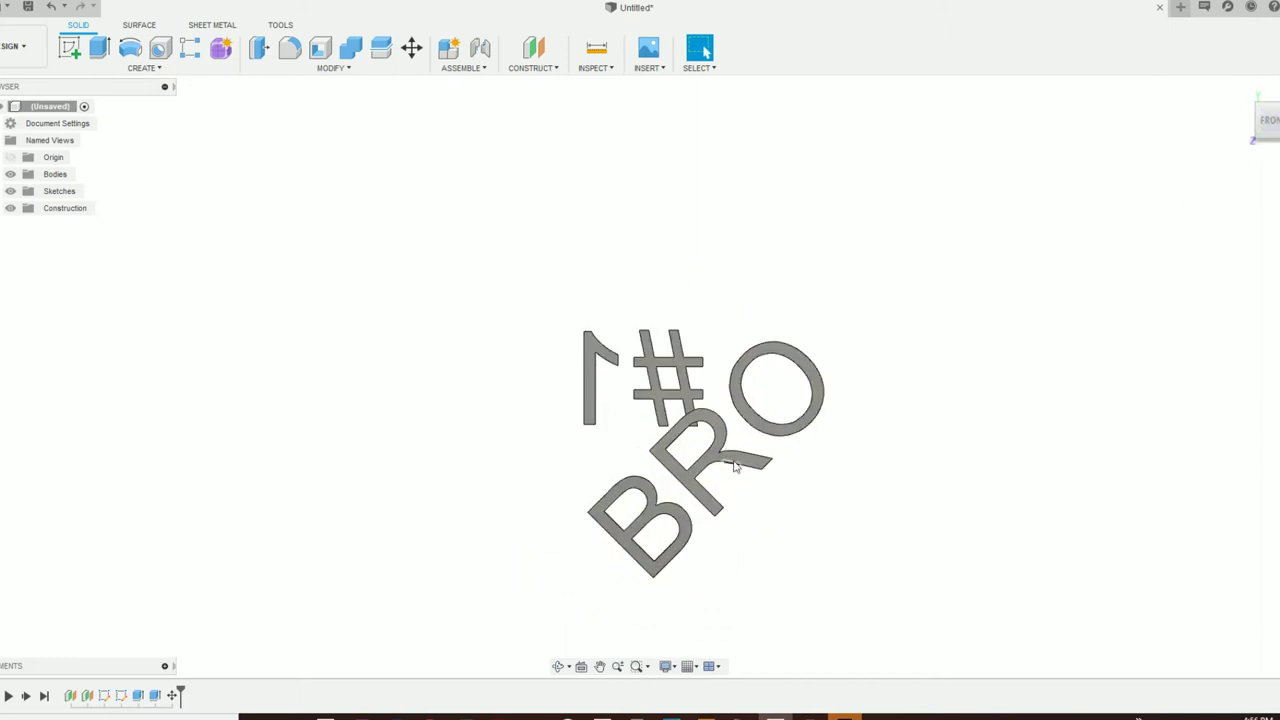
{"action": "left_click_drag", "start_coordinate": [903, 580], "coordinate": [697, 470]}
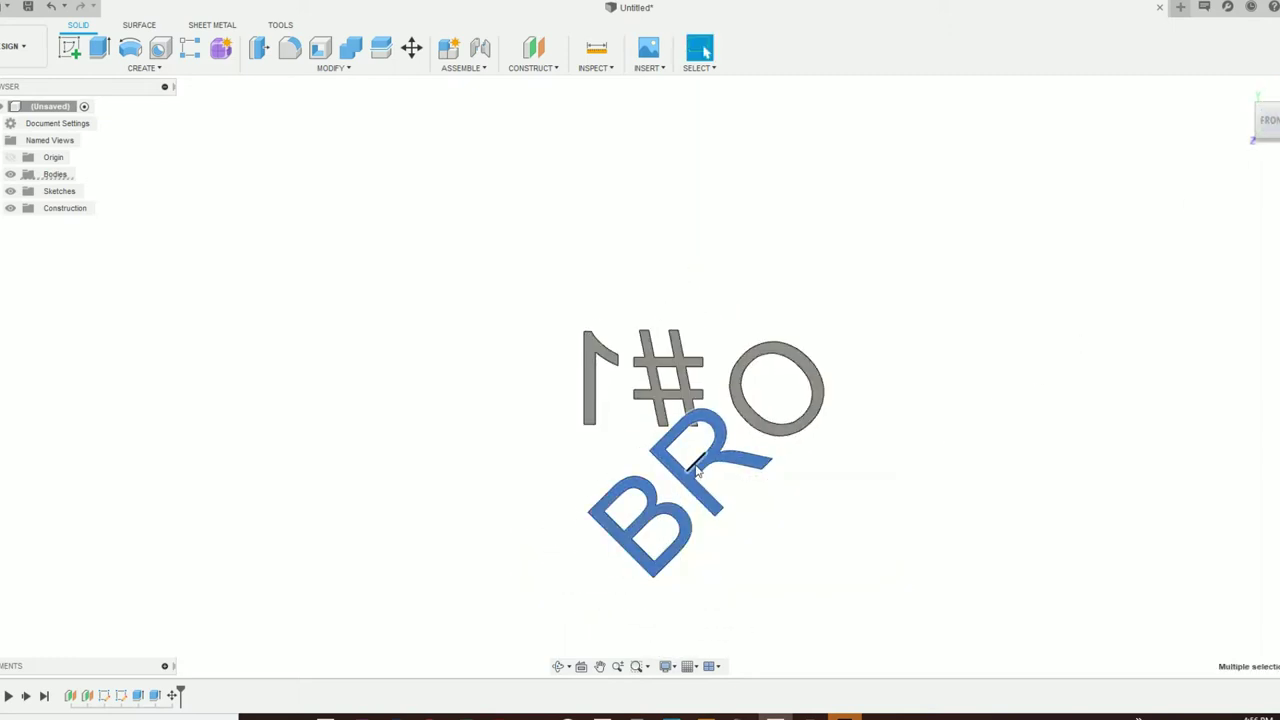
{"action": "left_click_drag", "start_coordinate": [857, 560], "coordinate": [639, 538]}
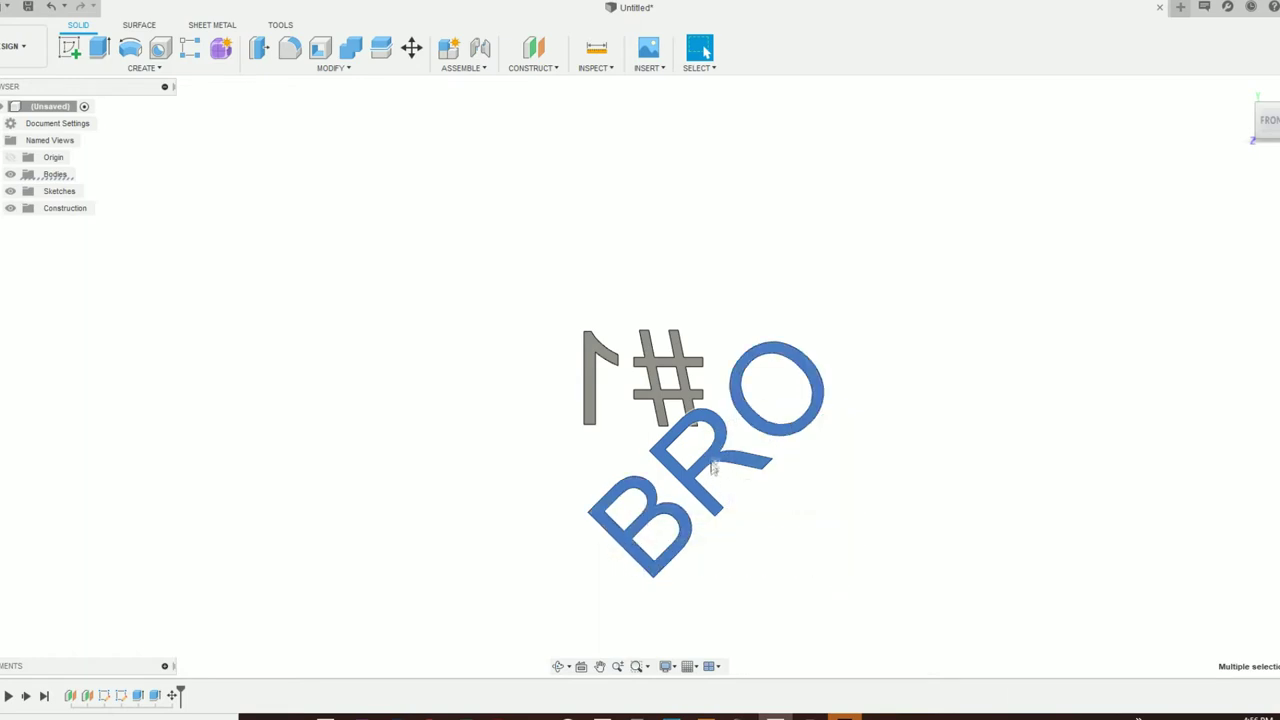
{"action": "left_click", "coordinate": [626, 440]}
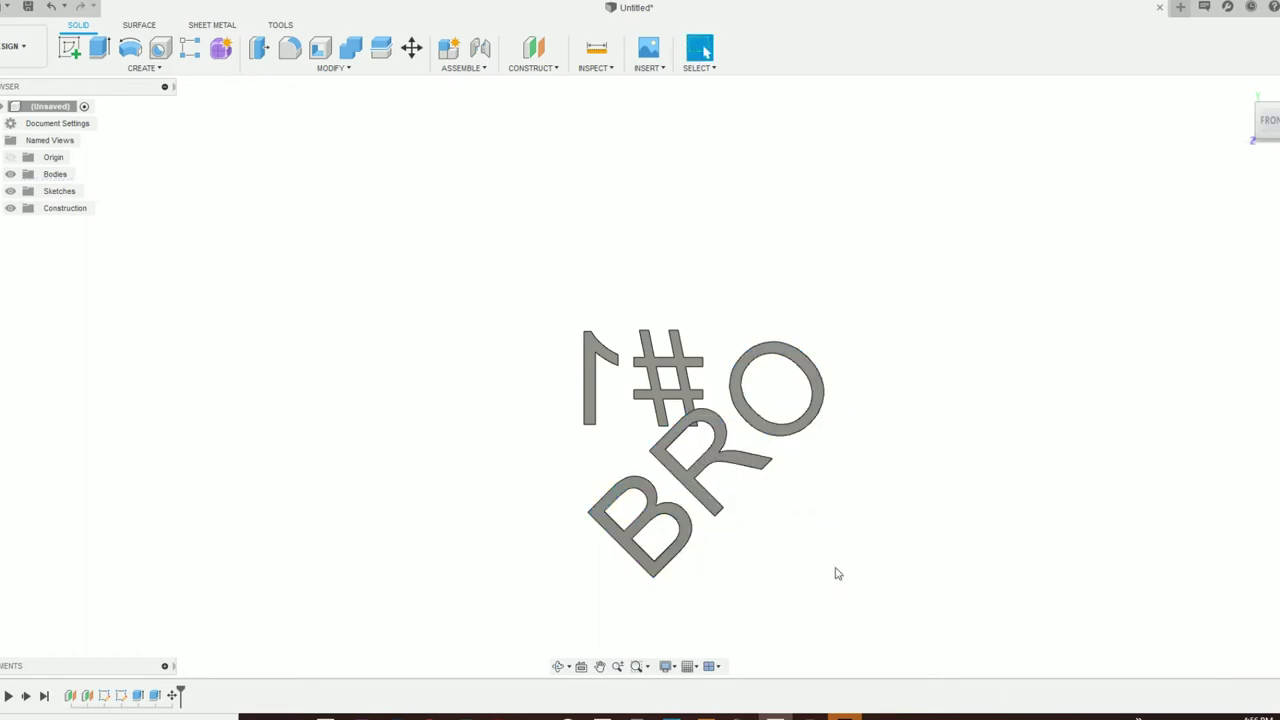
Move the three "BRO" letter bodies together by 0.6 in along Y and -0.5 in along X.
{"action": "left_click", "coordinate": [411, 47]}
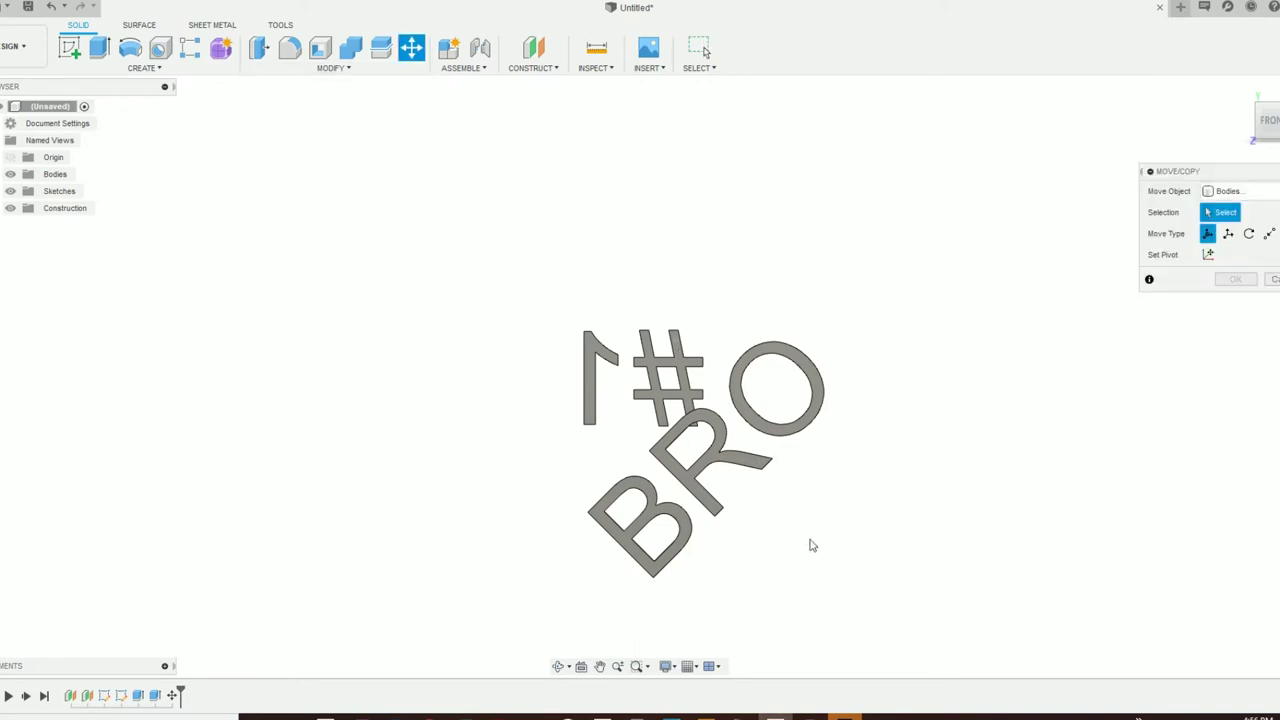
{"action": "left_click", "coordinate": [772, 434]}
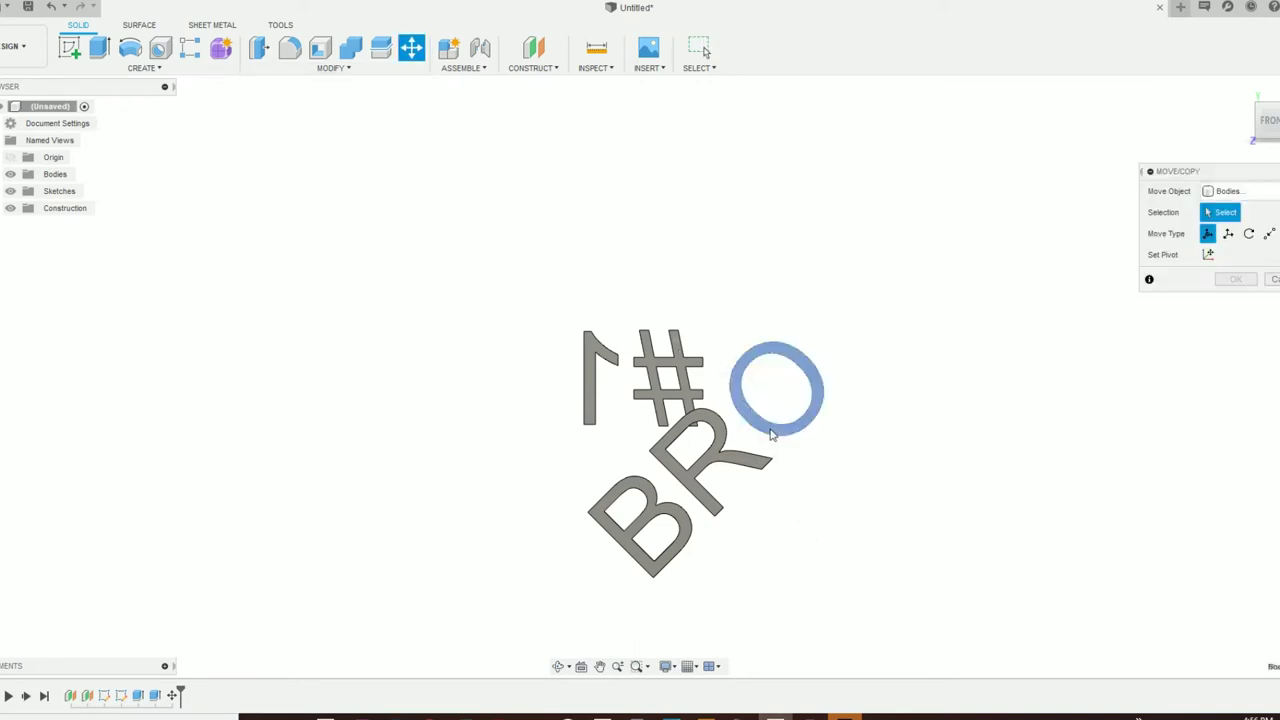
{"action": "left_click", "coordinate": [708, 470]}
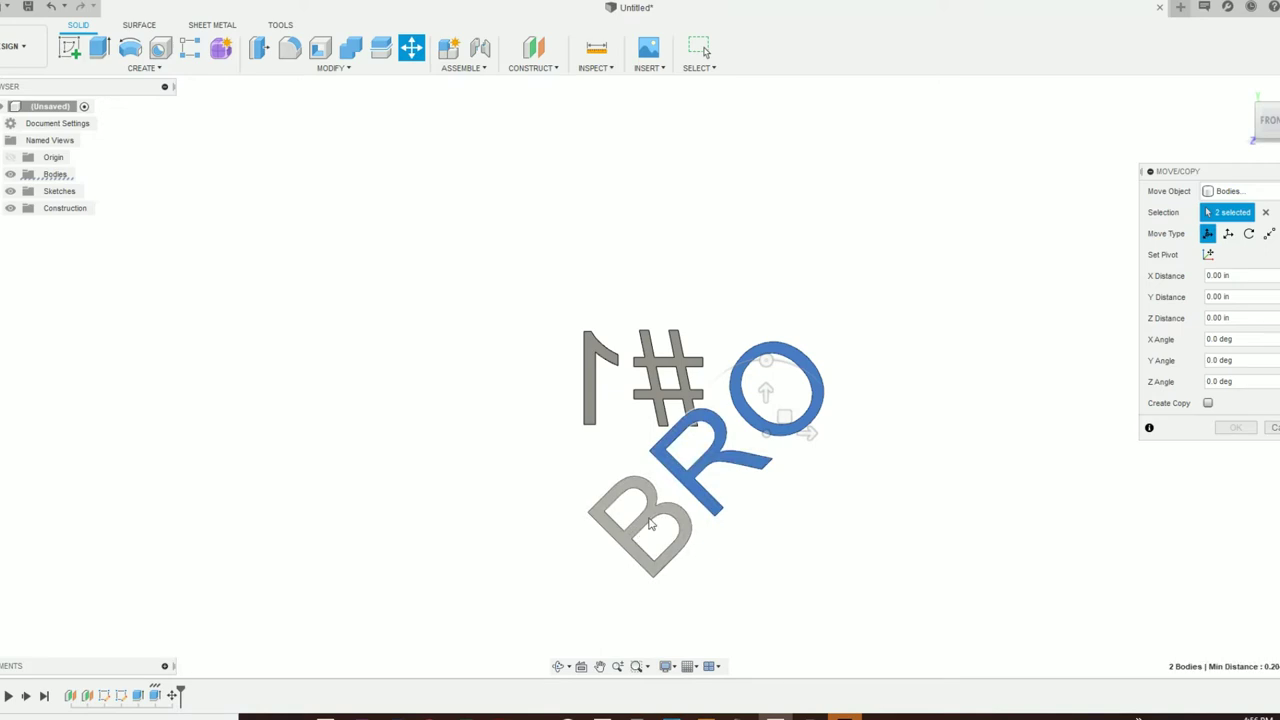
{"action": "left_click", "coordinate": [650, 524]}
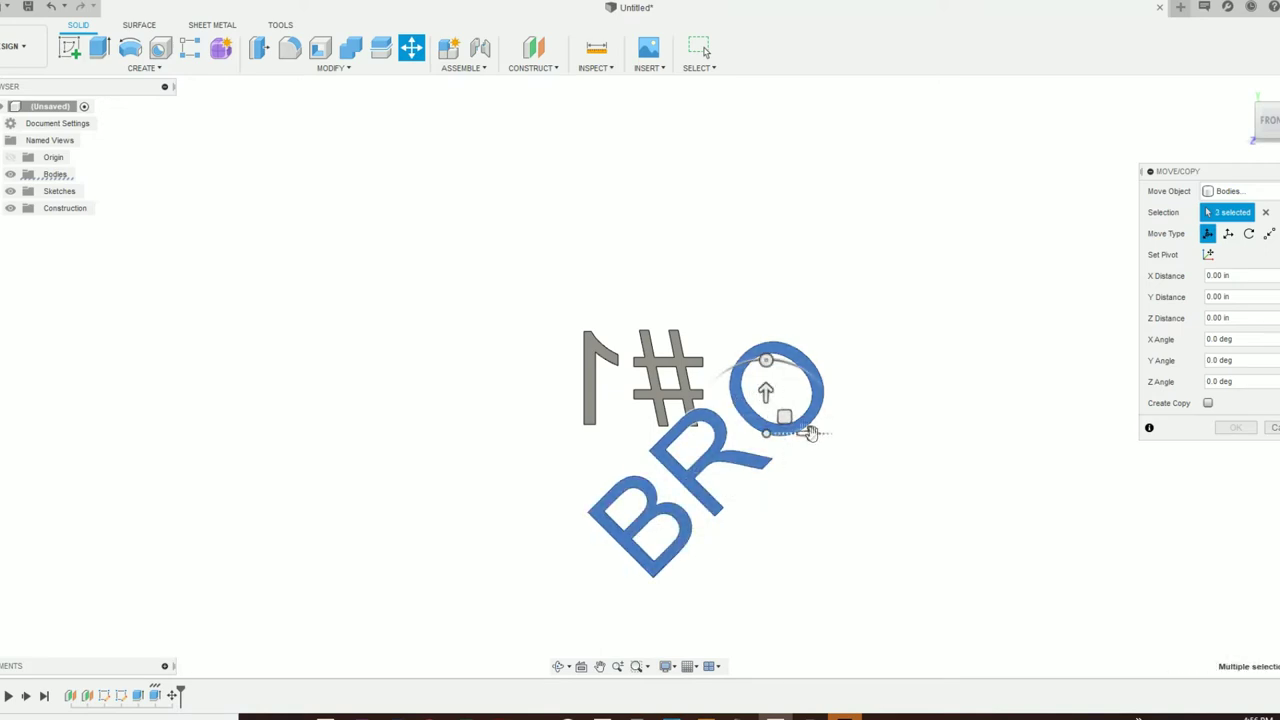
{"action": "left_click_drag", "start_coordinate": [765, 392], "coordinate": [765, 340]}
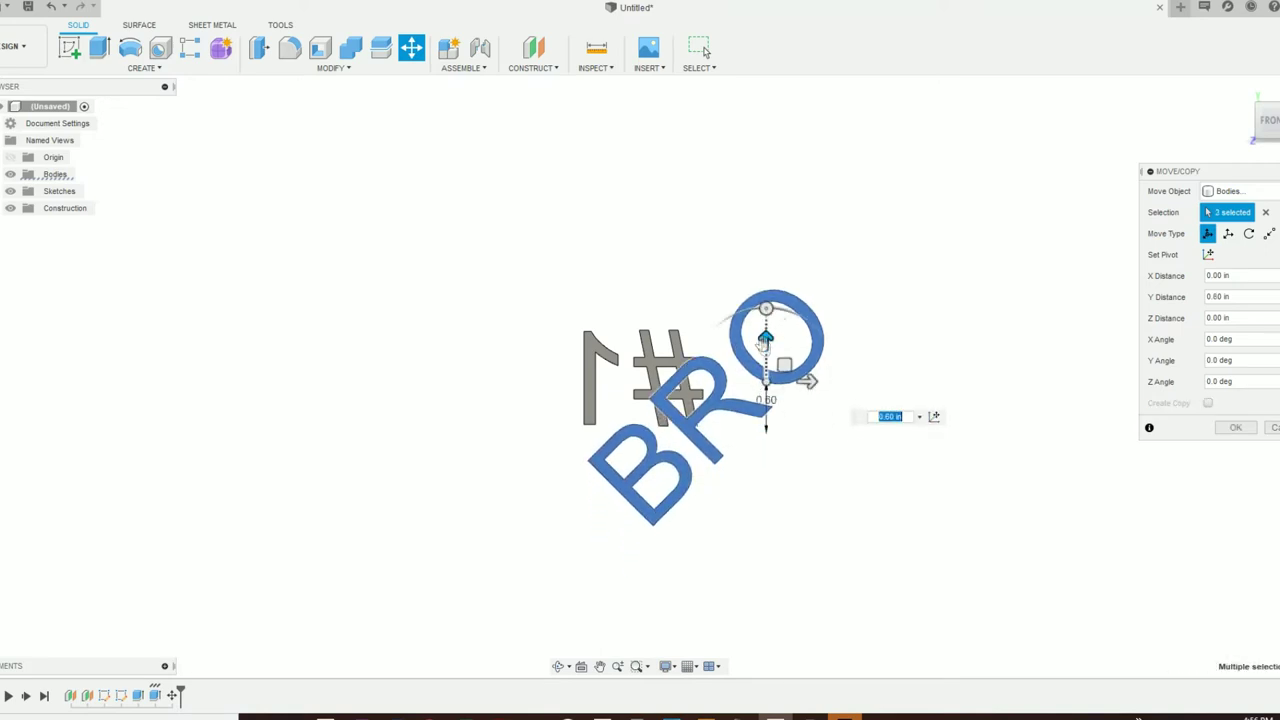
{"action": "left_click_drag", "start_coordinate": [808, 380], "coordinate": [765, 381]}
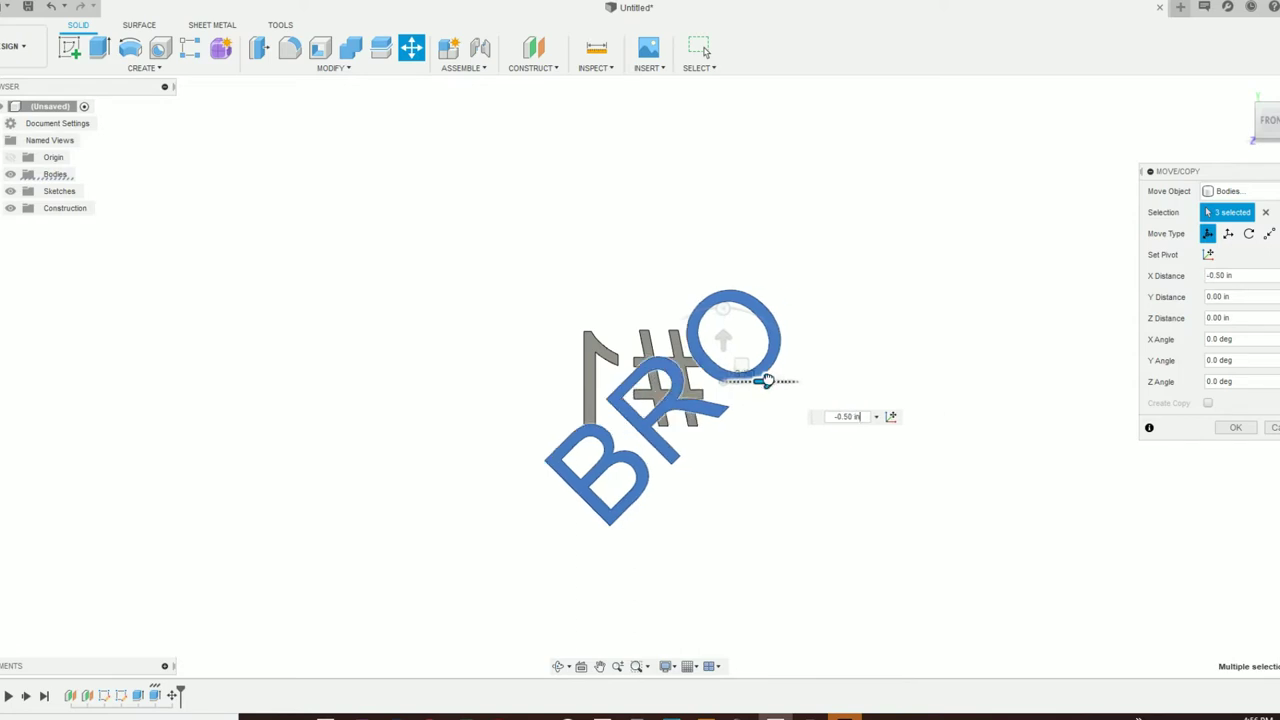
Shift the "BRO" letters a further 0.3 in along Y and -0.1 in along X, and finish the move.
{"action": "left_click", "coordinate": [723, 307]}
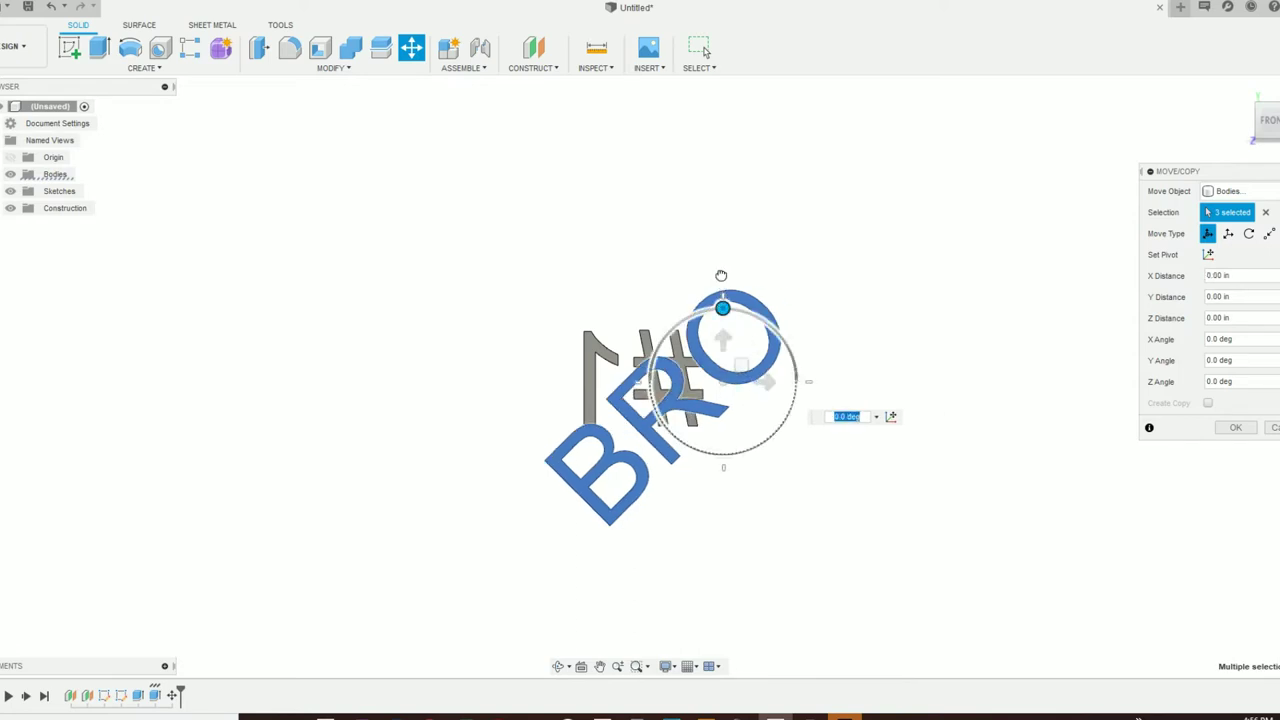
{"action": "left_click", "coordinate": [723, 311]}
{"action": "left_click_drag", "start_coordinate": [726, 273], "coordinate": [724, 397]}
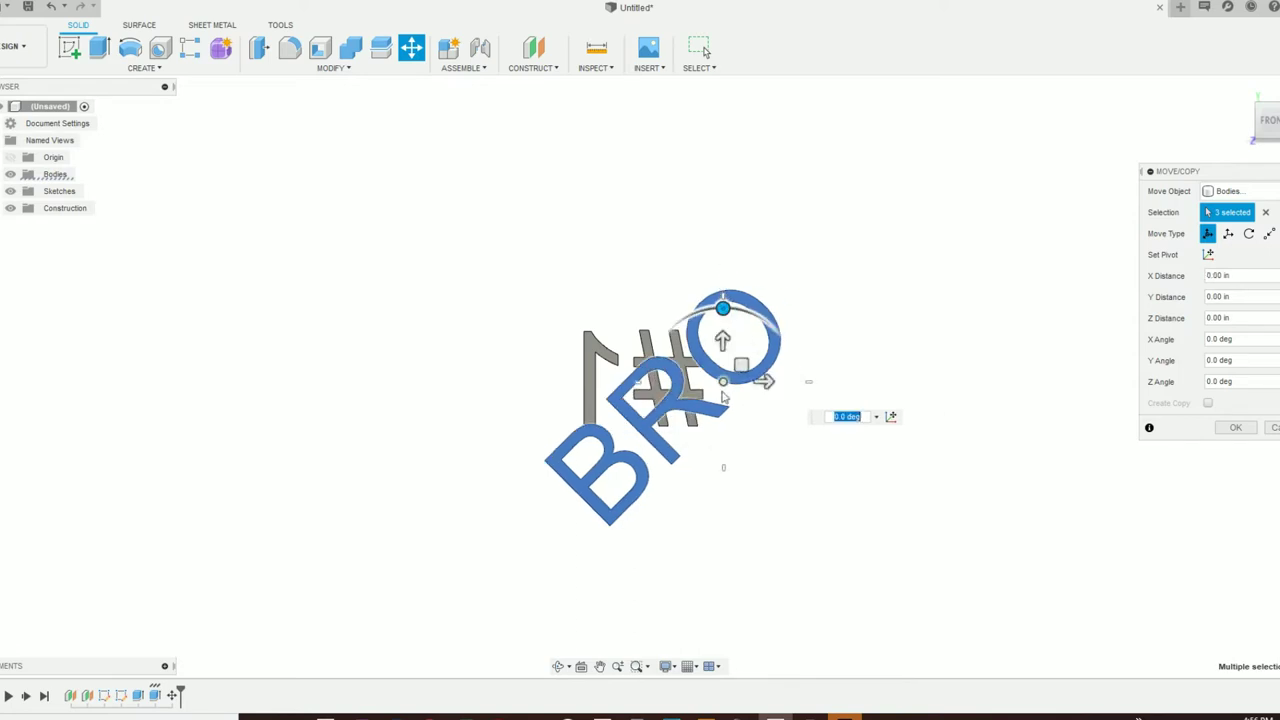
{"action": "left_click_drag", "start_coordinate": [722, 338], "coordinate": [722, 312]}
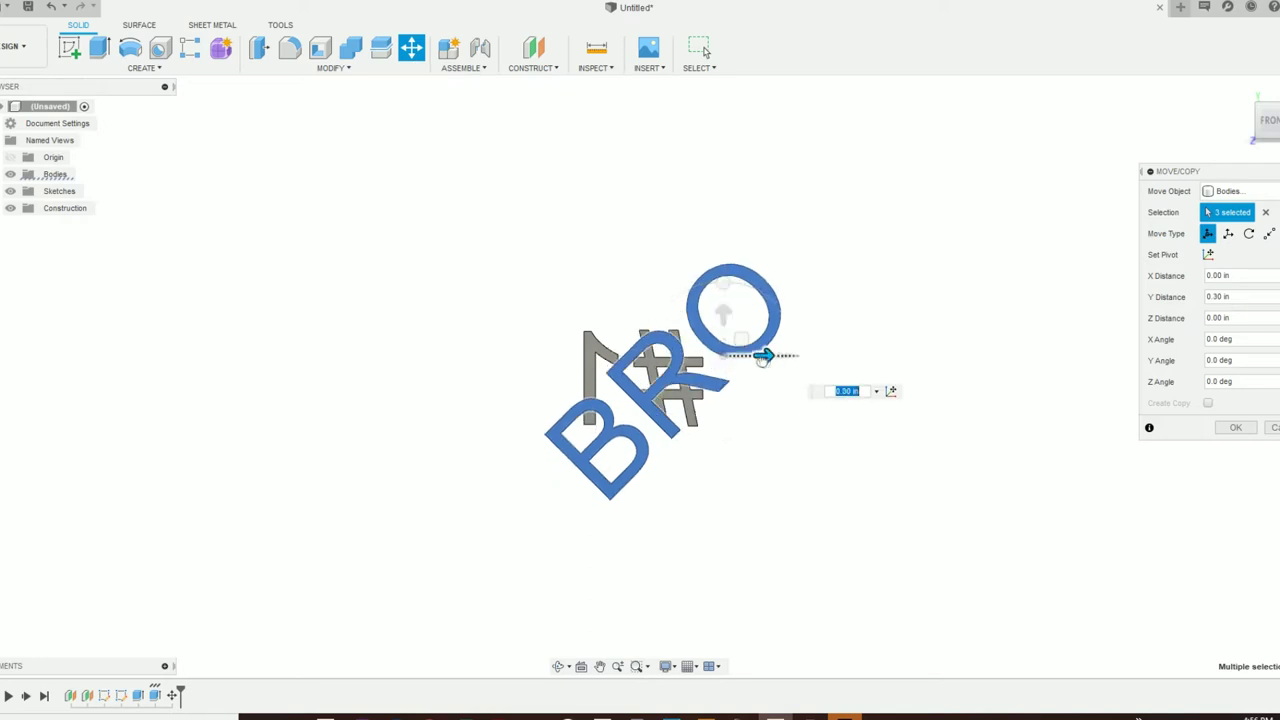
{"action": "left_click_drag", "start_coordinate": [763, 354], "coordinate": [754, 354]}
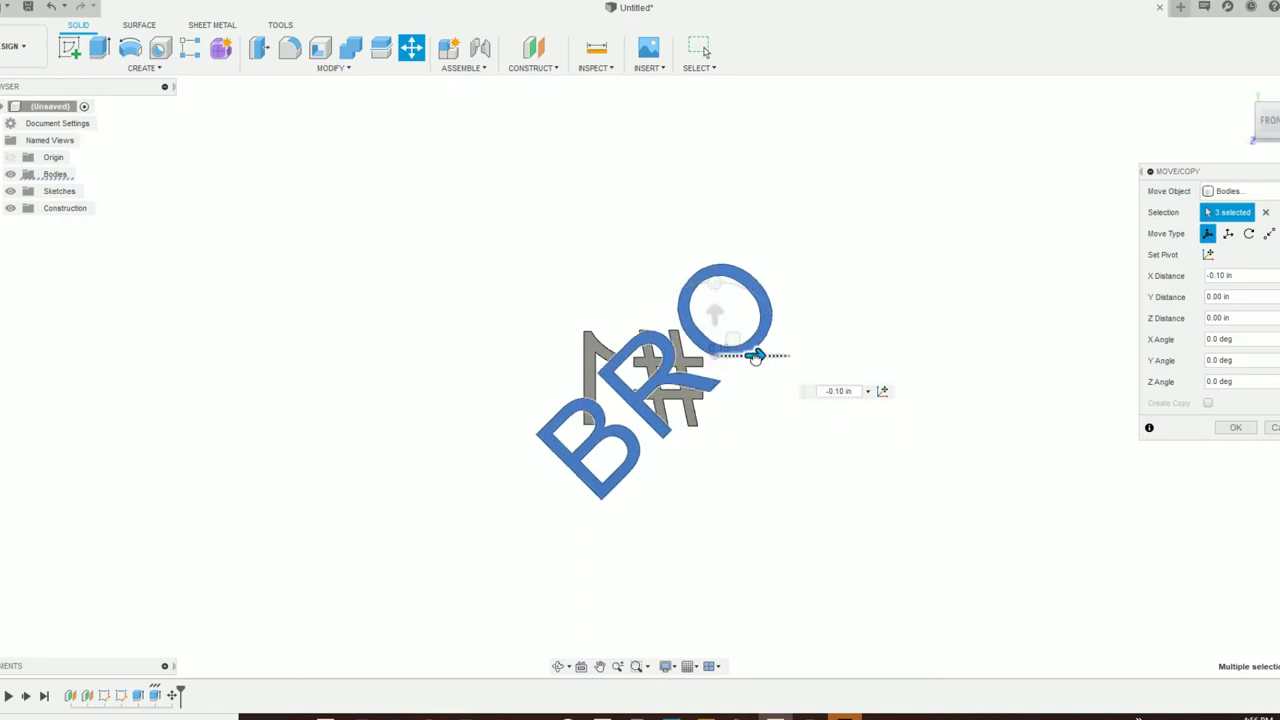
{"action": "left_click", "coordinate": [1236, 428]}
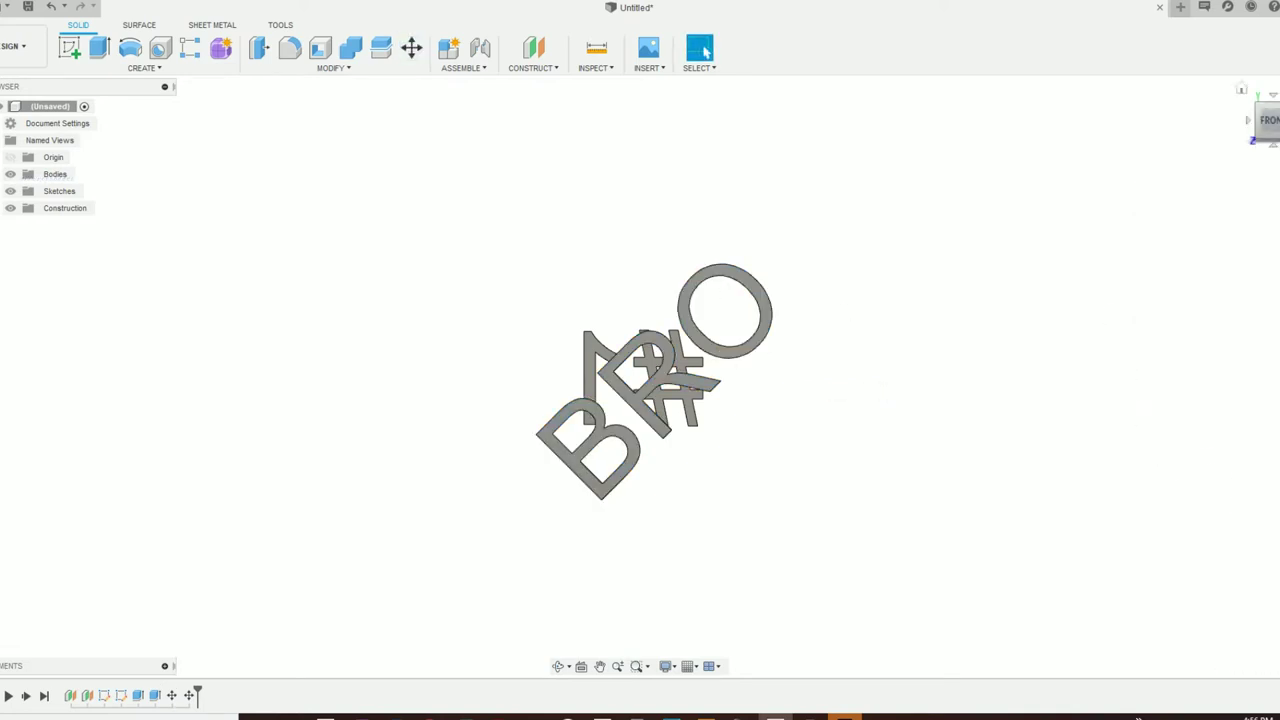
Start a new sketch on the back face of the letter "O", viewed from behind.
{"action": "left_click", "coordinate": [1241, 89]}
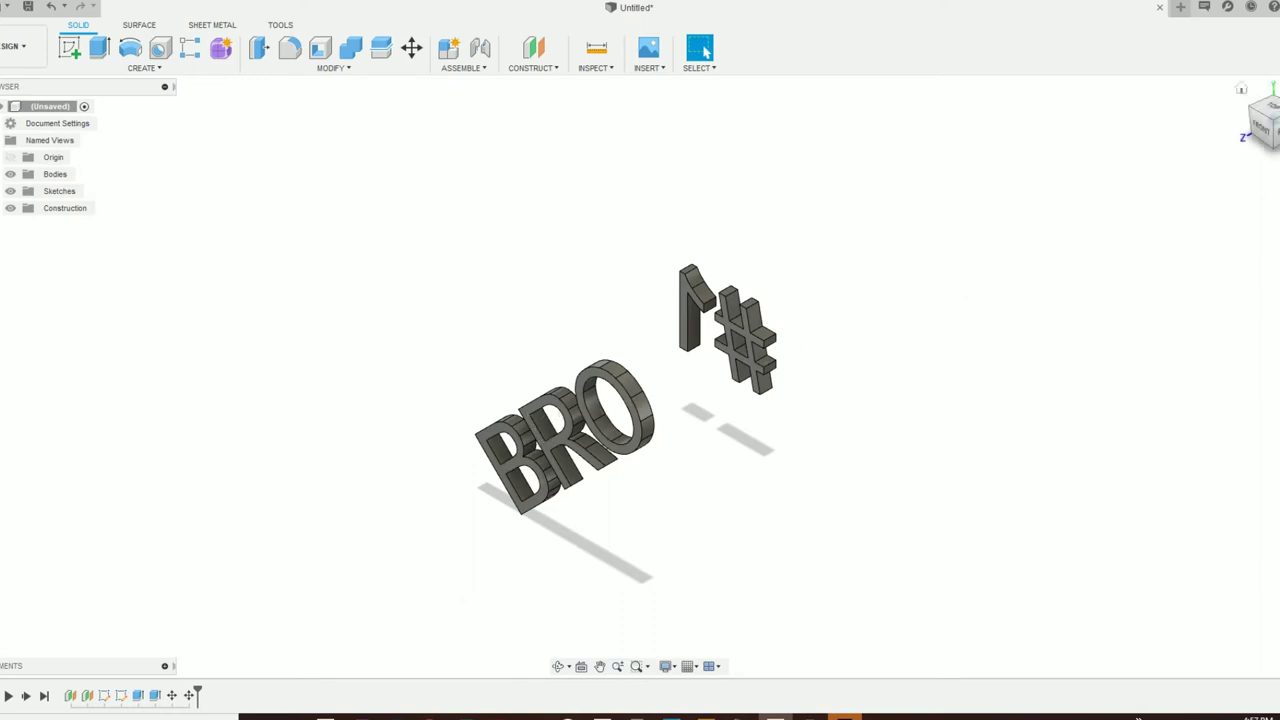
{"action": "left_click", "coordinate": [1274, 145]}
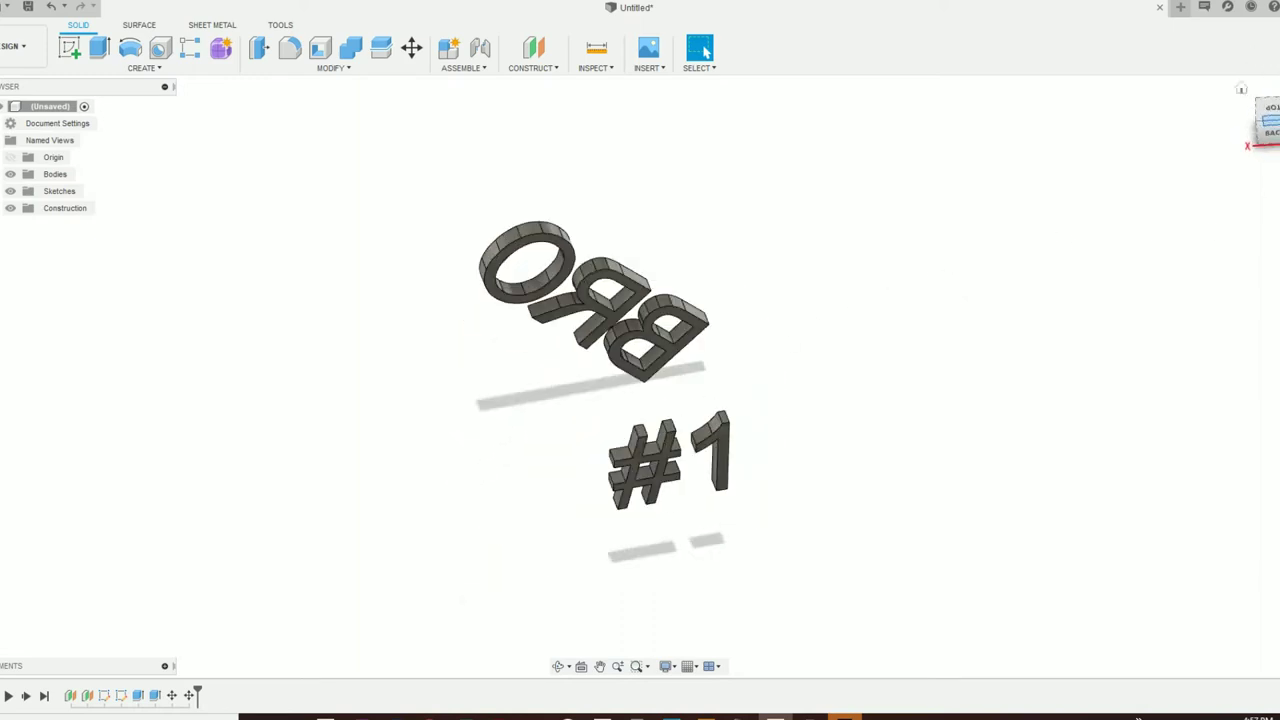
{"action": "left_click", "coordinate": [1273, 142]}
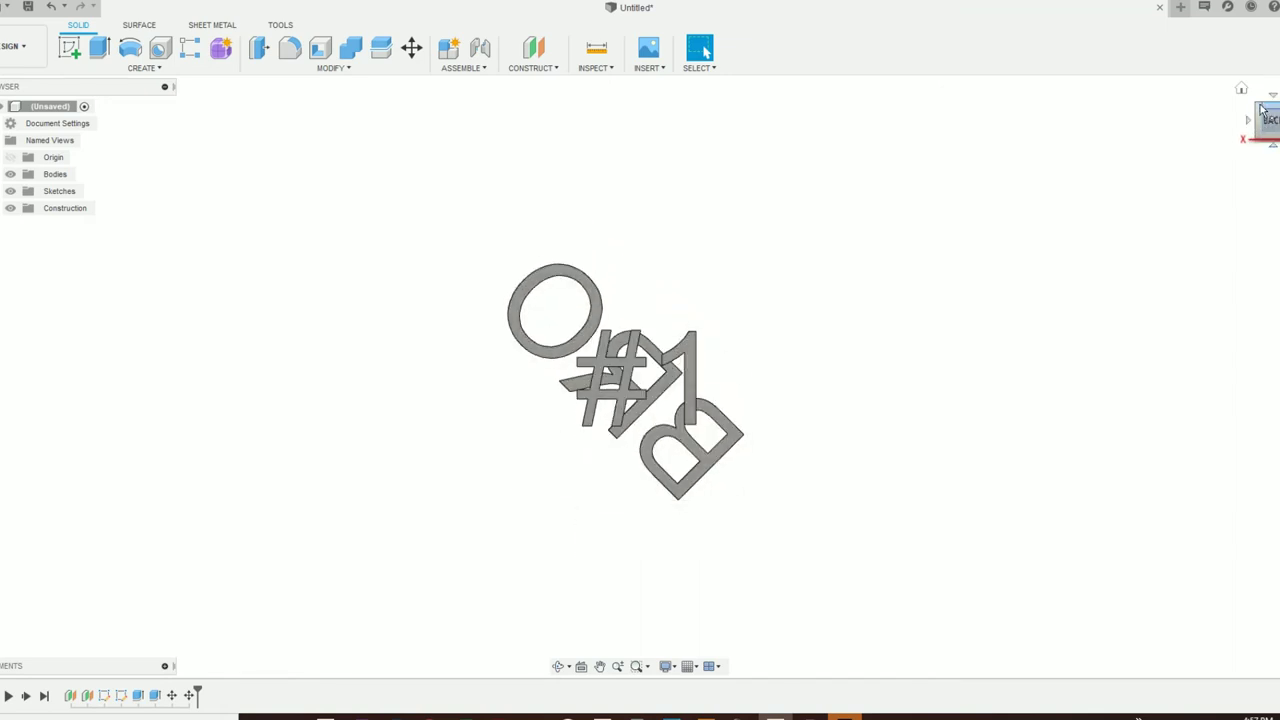
{"action": "left_click", "coordinate": [1261, 108]}
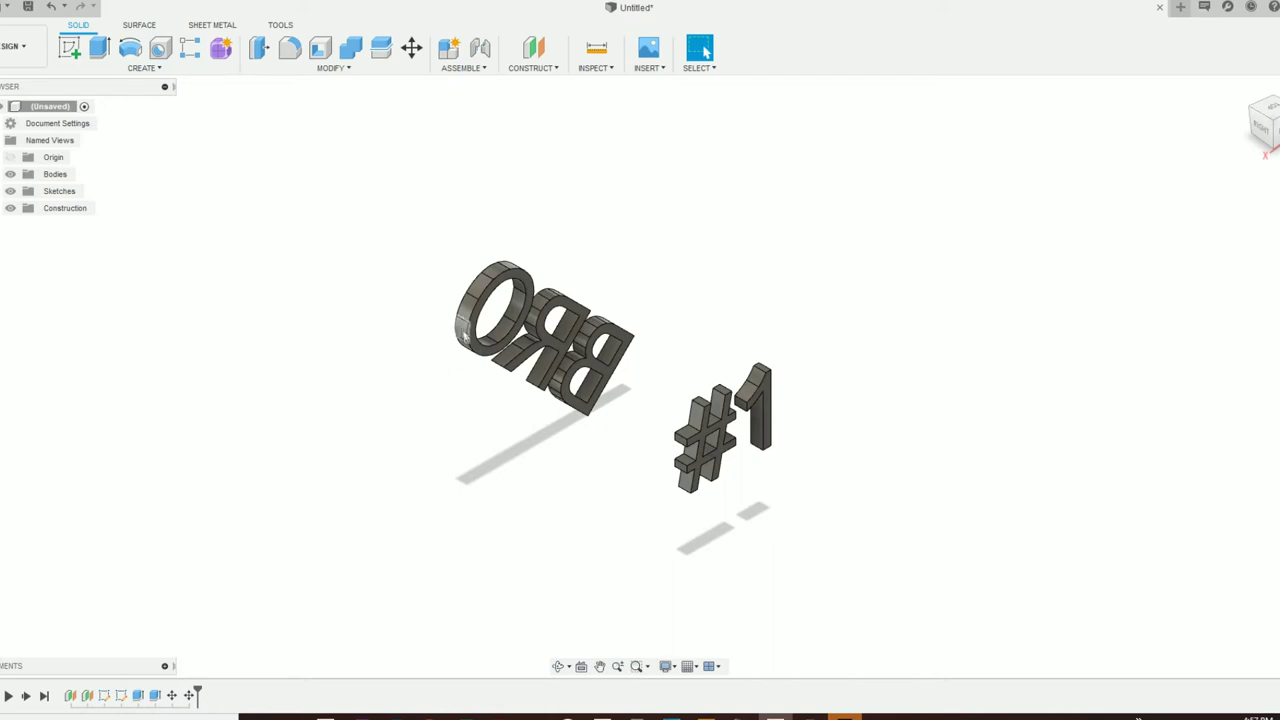
{"action": "left_click", "coordinate": [142, 68]}
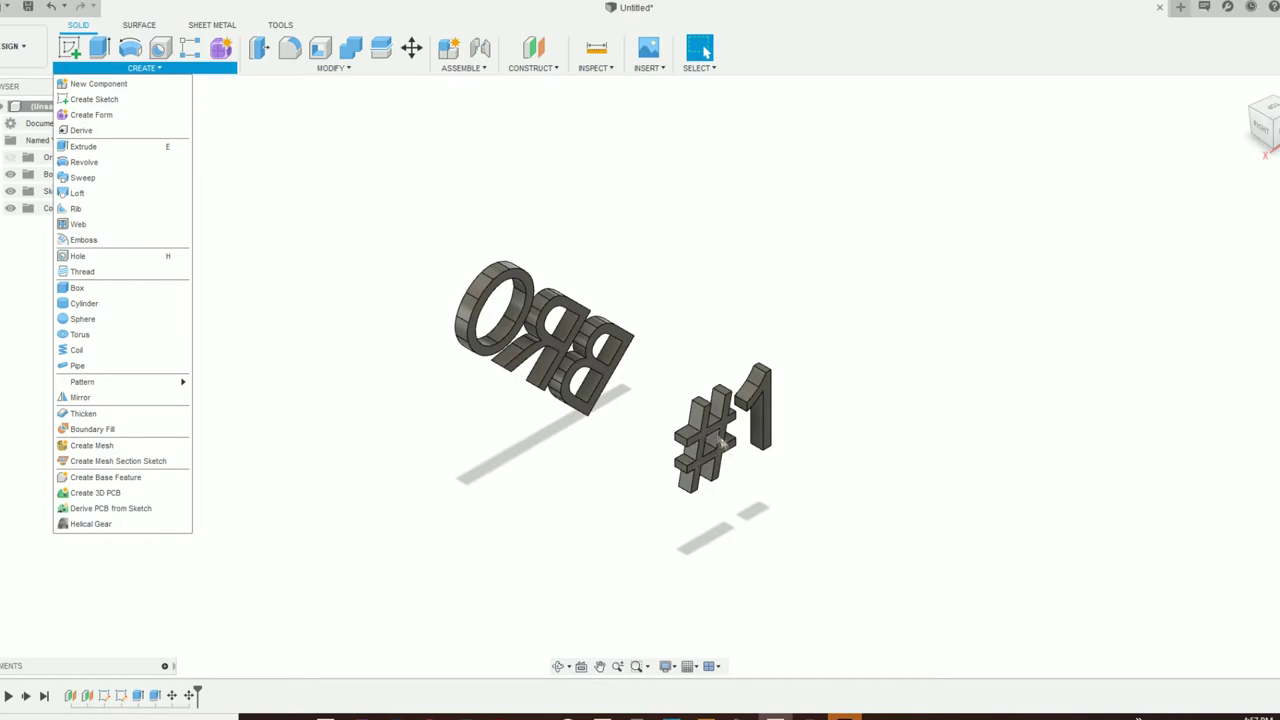
{"action": "left_click", "coordinate": [709, 441]}
Include the outline of the letter "O" in the sketch as 3D geometry.
{"action": "left_click", "coordinate": [155, 70]}
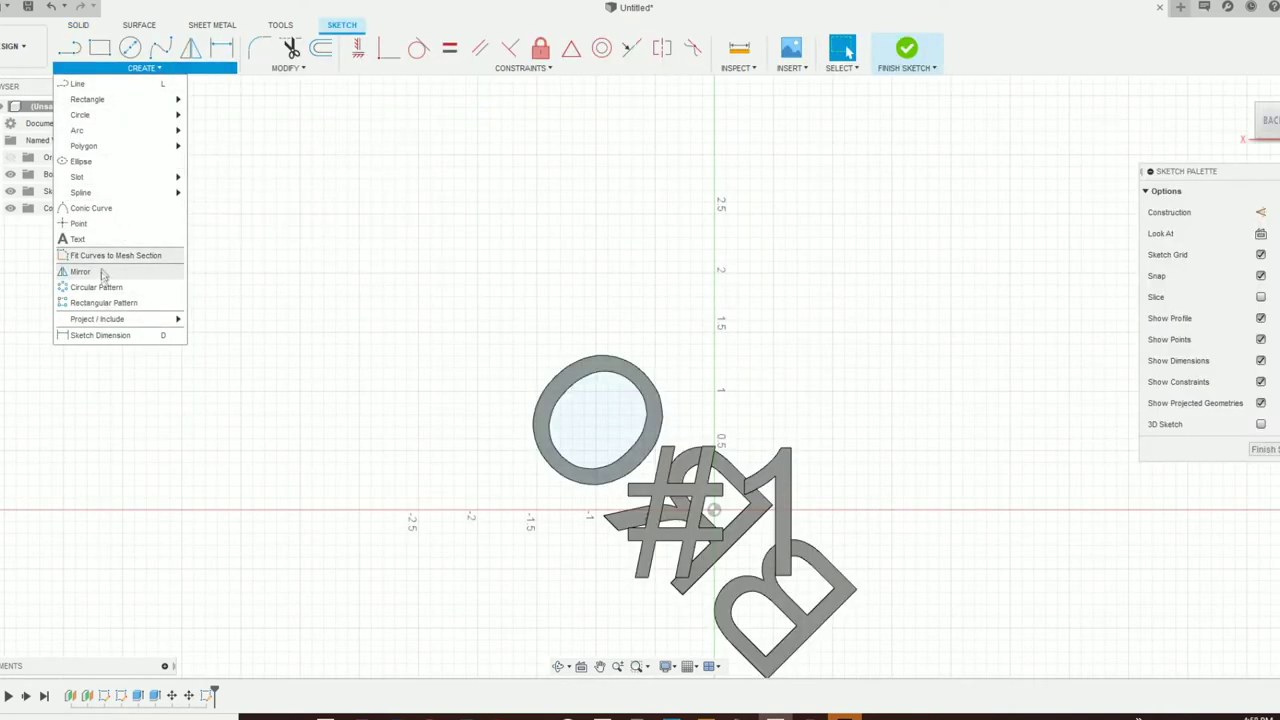
{"action": "mouse_move", "coordinate": [105, 318]}
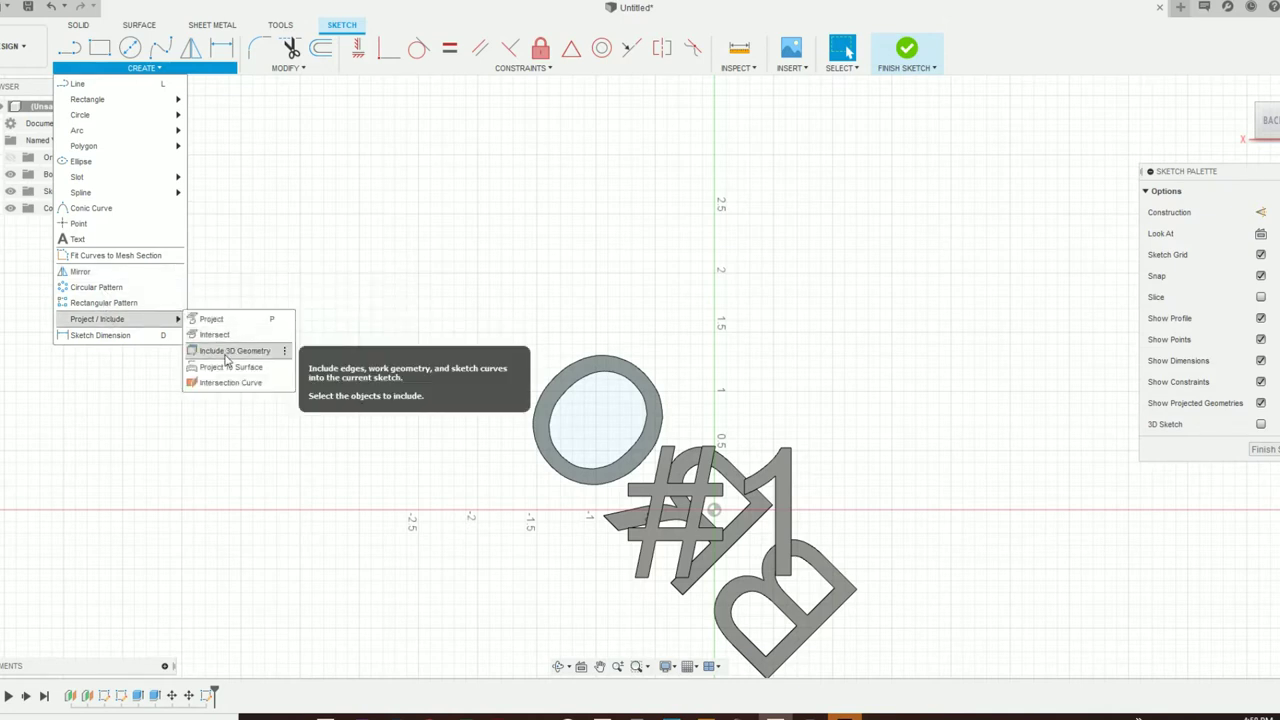
{"action": "left_click", "coordinate": [226, 358]}
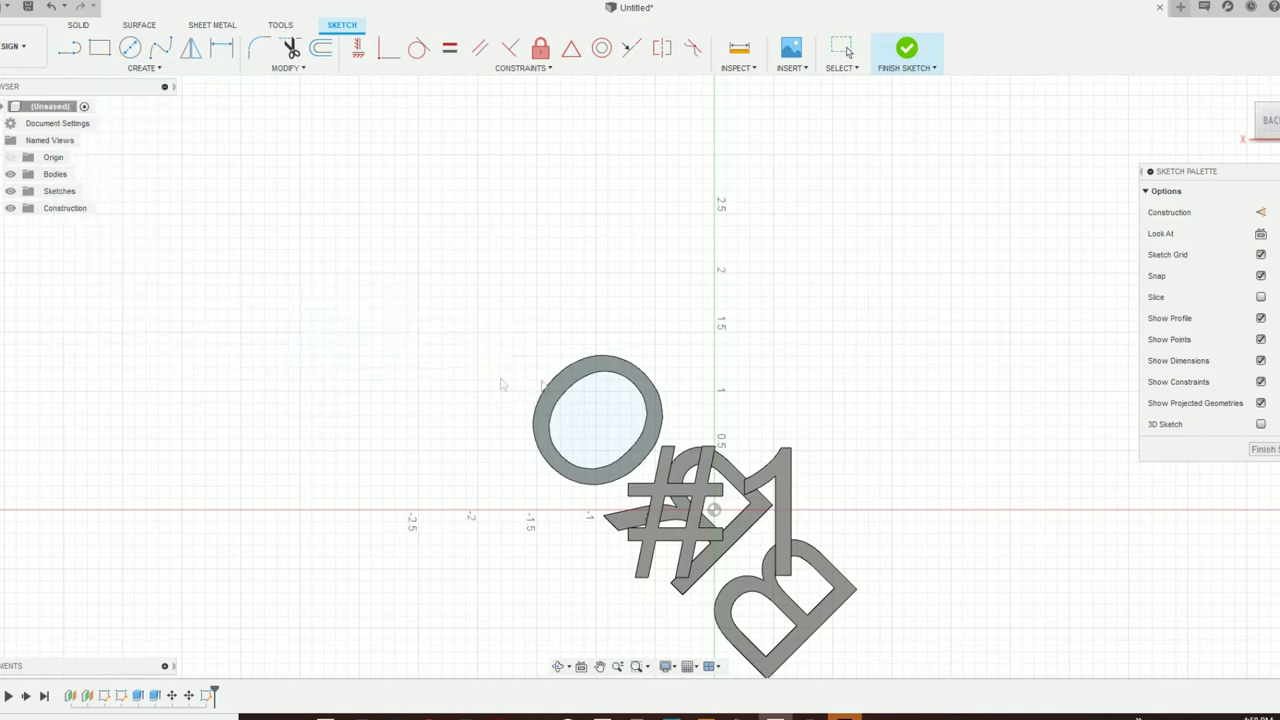
{"action": "left_click", "coordinate": [556, 464]}
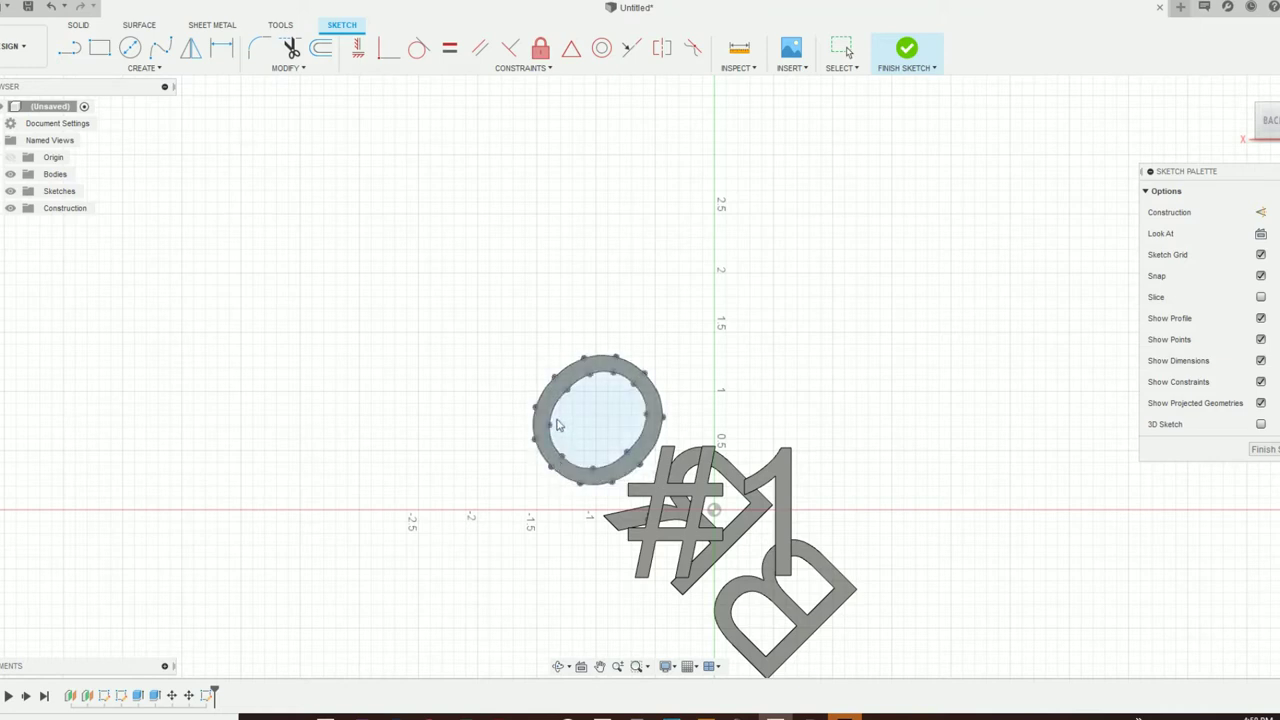
Delete the inner outline of the letter "O" from the sketch, keep only its outer outline, and finish the sketch.
{"action": "key", "text": "Escape"}
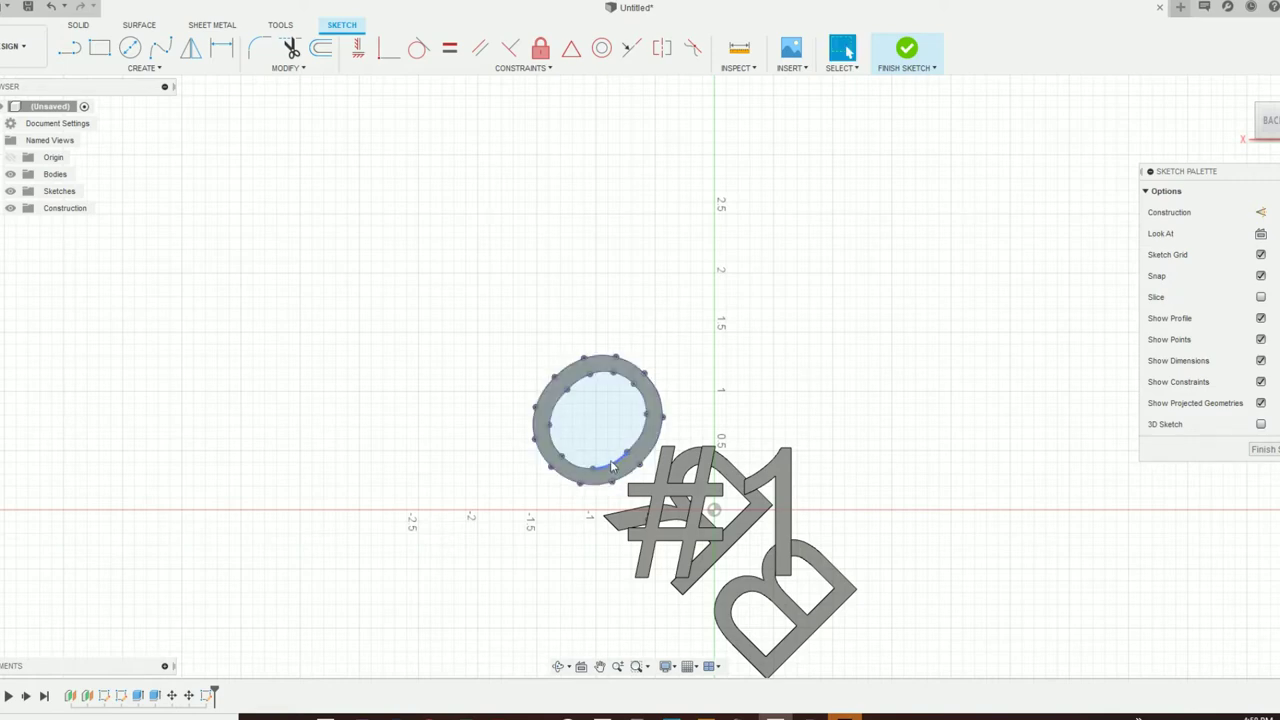
{"action": "left_click_drag", "start_coordinate": [620, 466], "coordinate": [562, 383]}
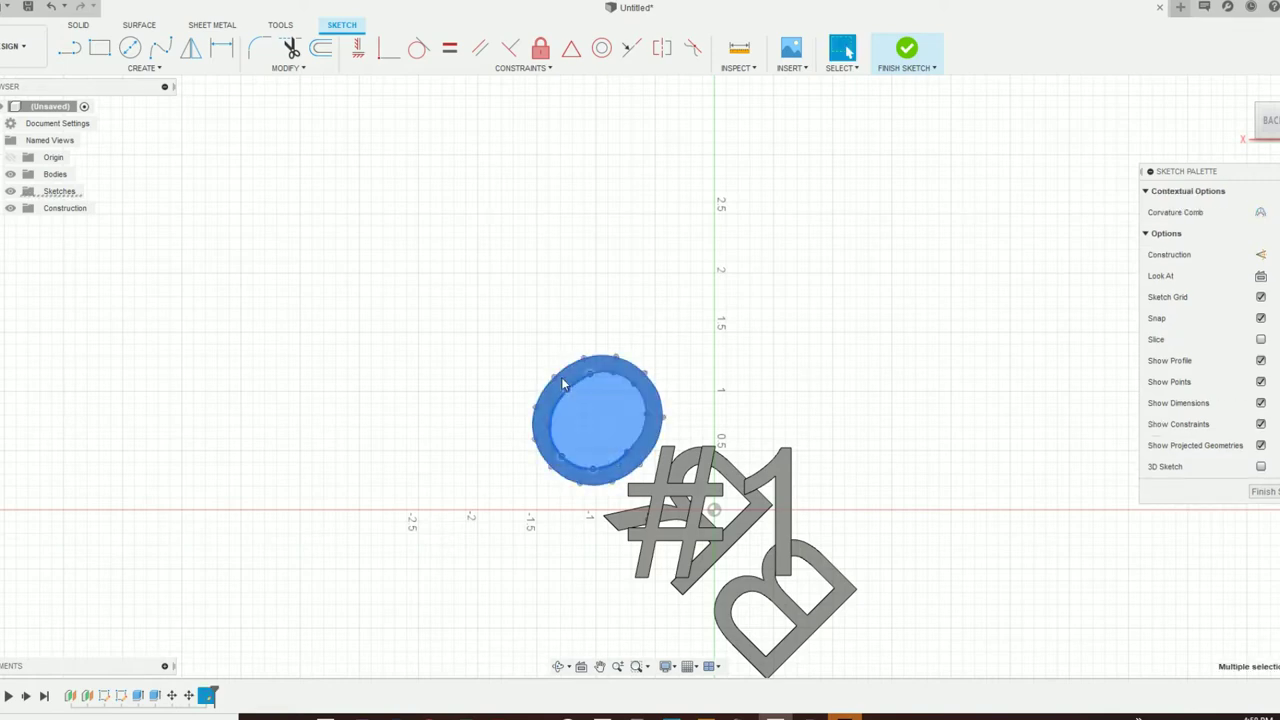
{"action": "key", "text": "Escape"}
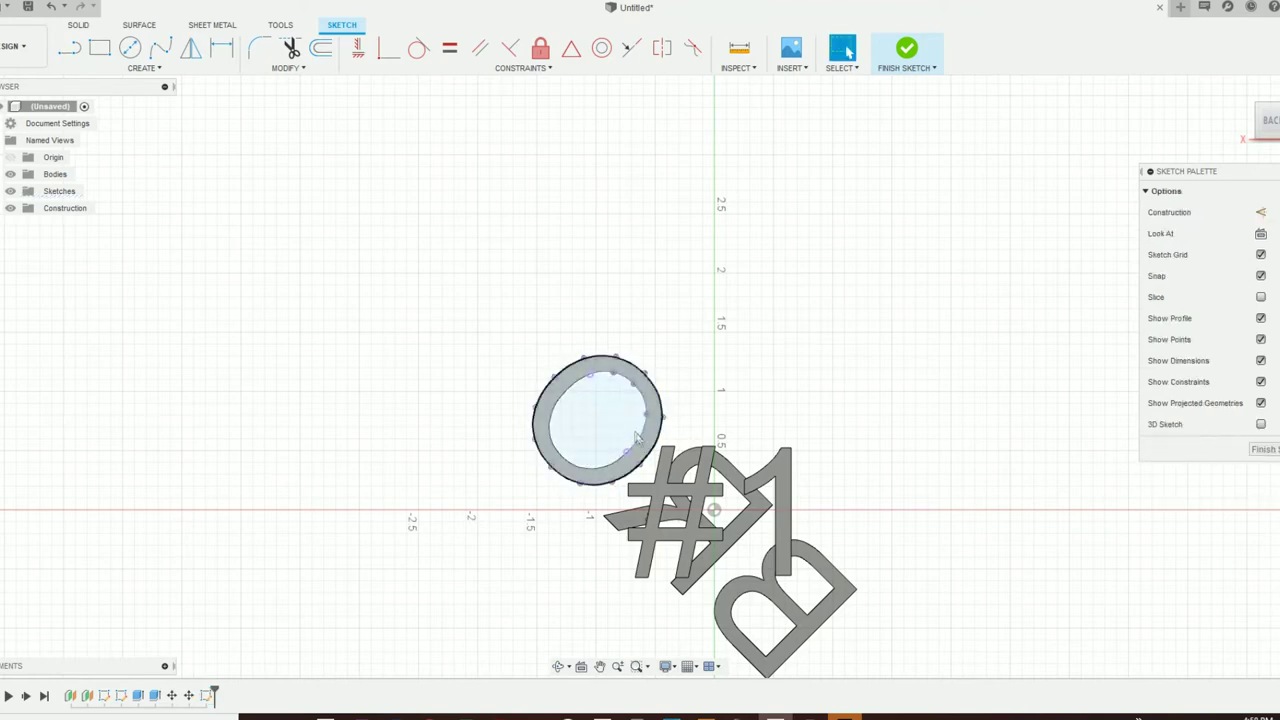
{"action": "left_click_drag", "start_coordinate": [643, 443], "coordinate": [590, 374]}
{"action": "key", "text": "Escape"}
{"action": "key", "text": "Escape"}
{"action": "left_click", "coordinate": [906, 50]}
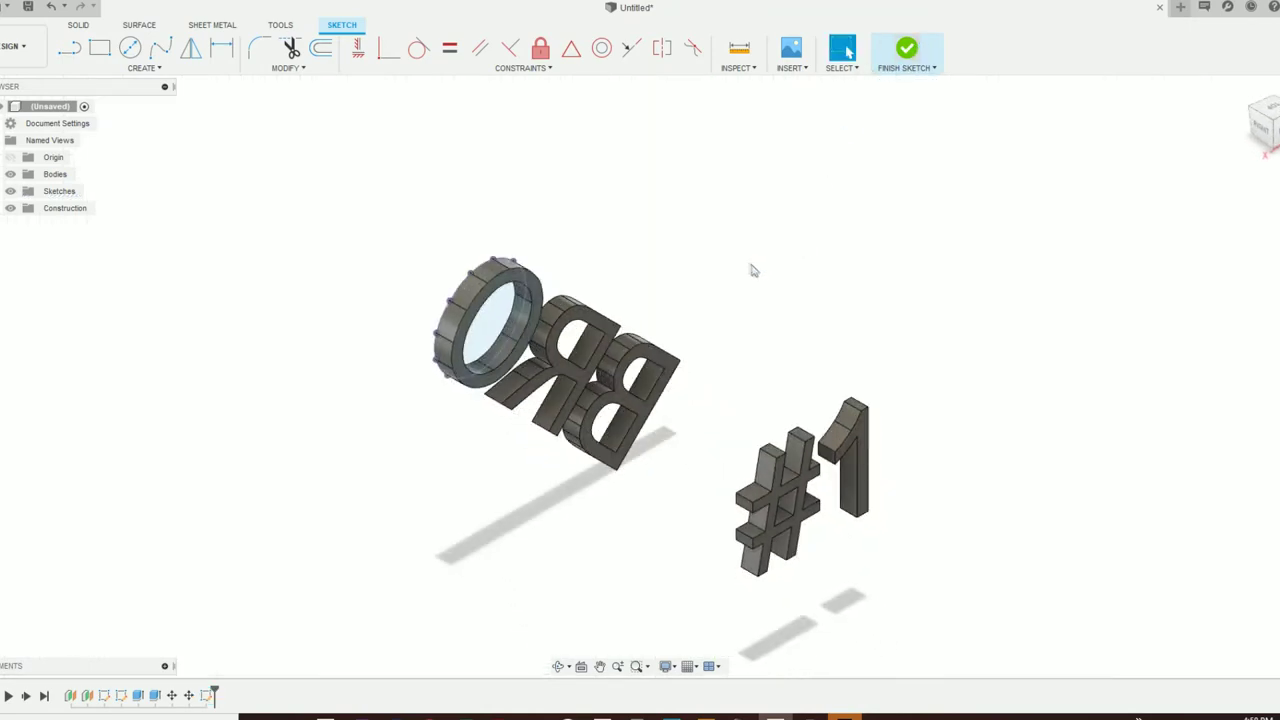
Start a new sketch on the back face of the letter "R" and include its long straight edge as 3D geometry.
{"action": "left_click", "coordinate": [70, 50]}
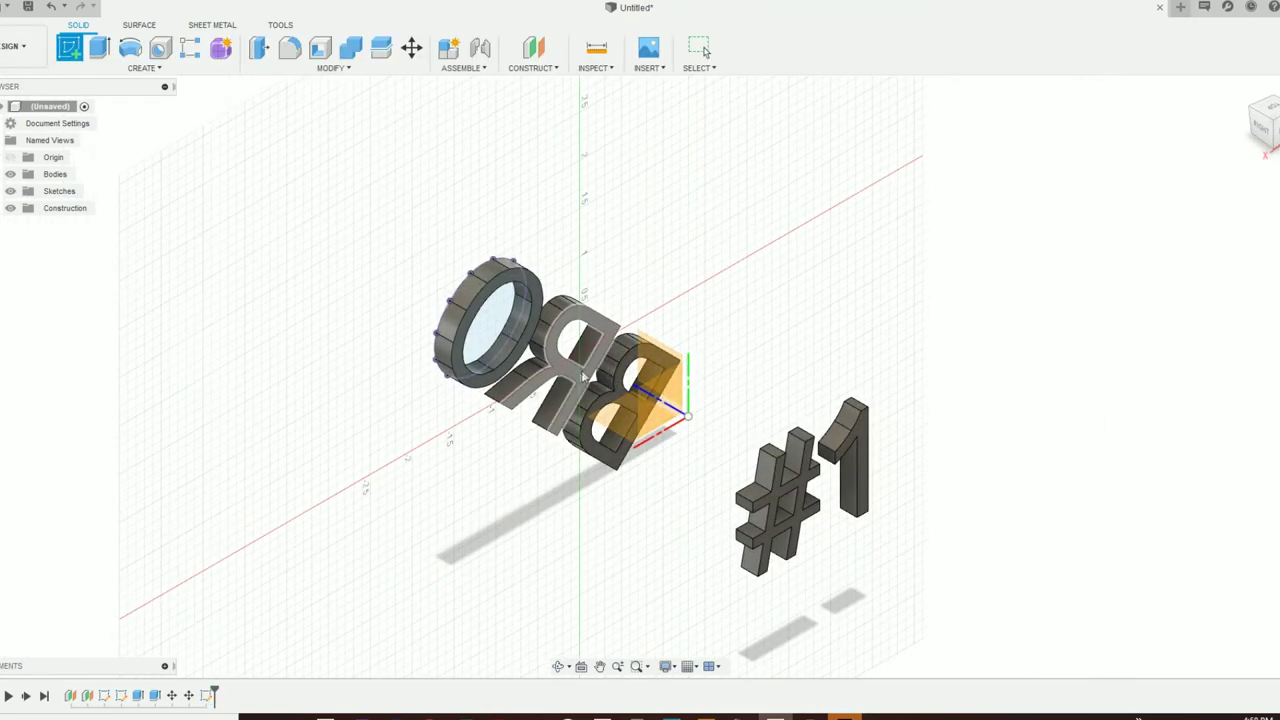
{"action": "left_click", "coordinate": [574, 378]}
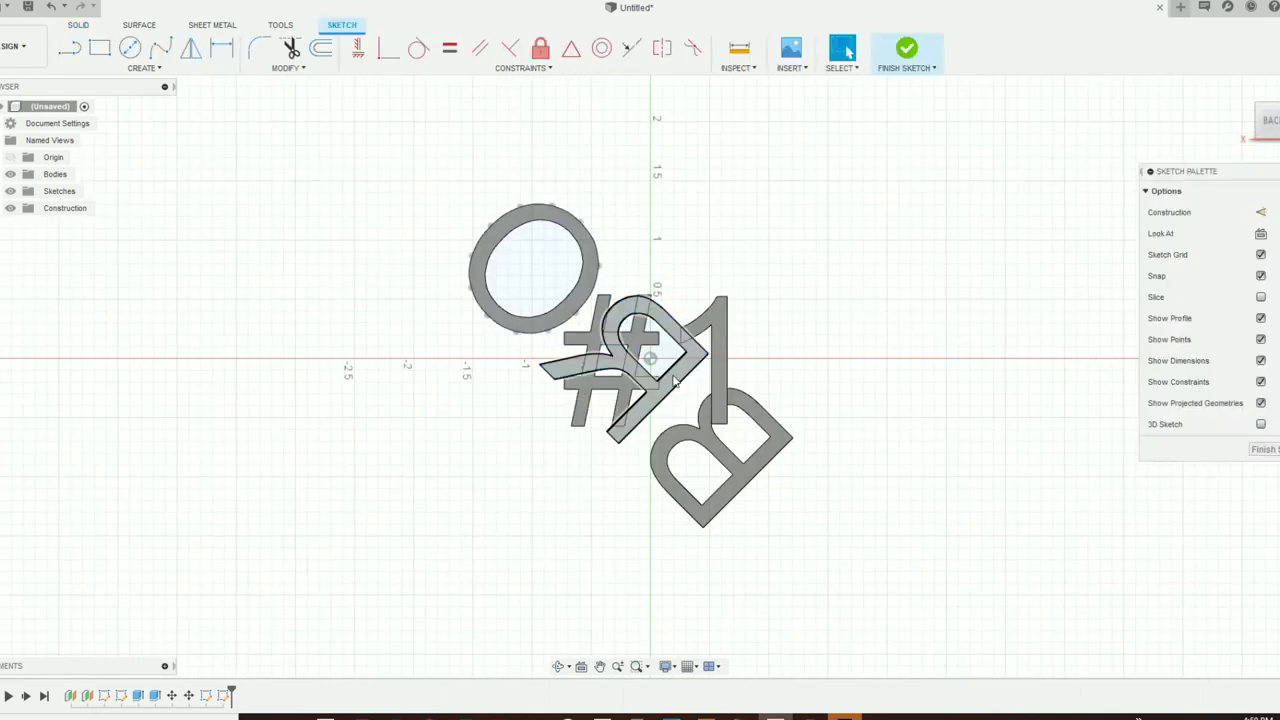
{"action": "left_click", "coordinate": [138, 68]}
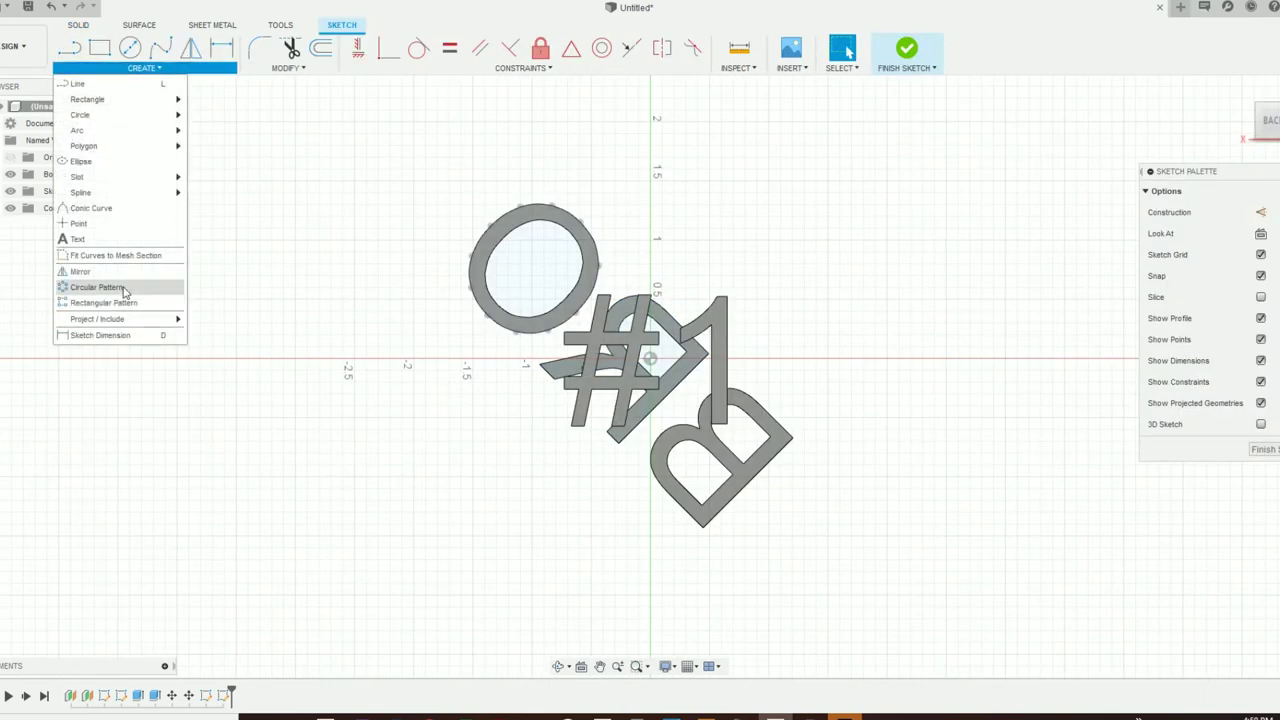
{"action": "mouse_move", "coordinate": [143, 318]}
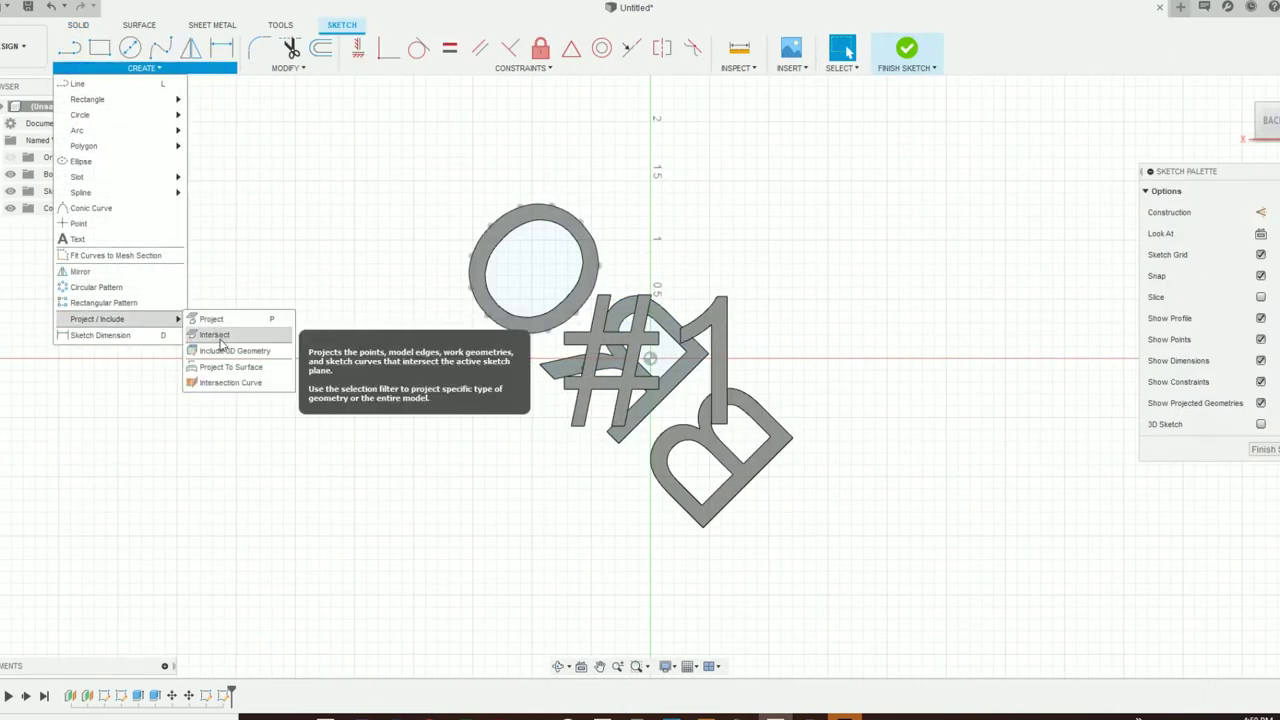
{"action": "left_click", "coordinate": [243, 346]}
{"action": "scroll", "coordinate": [683, 376], "scroll_direction": "up", "scroll_amount": 2}
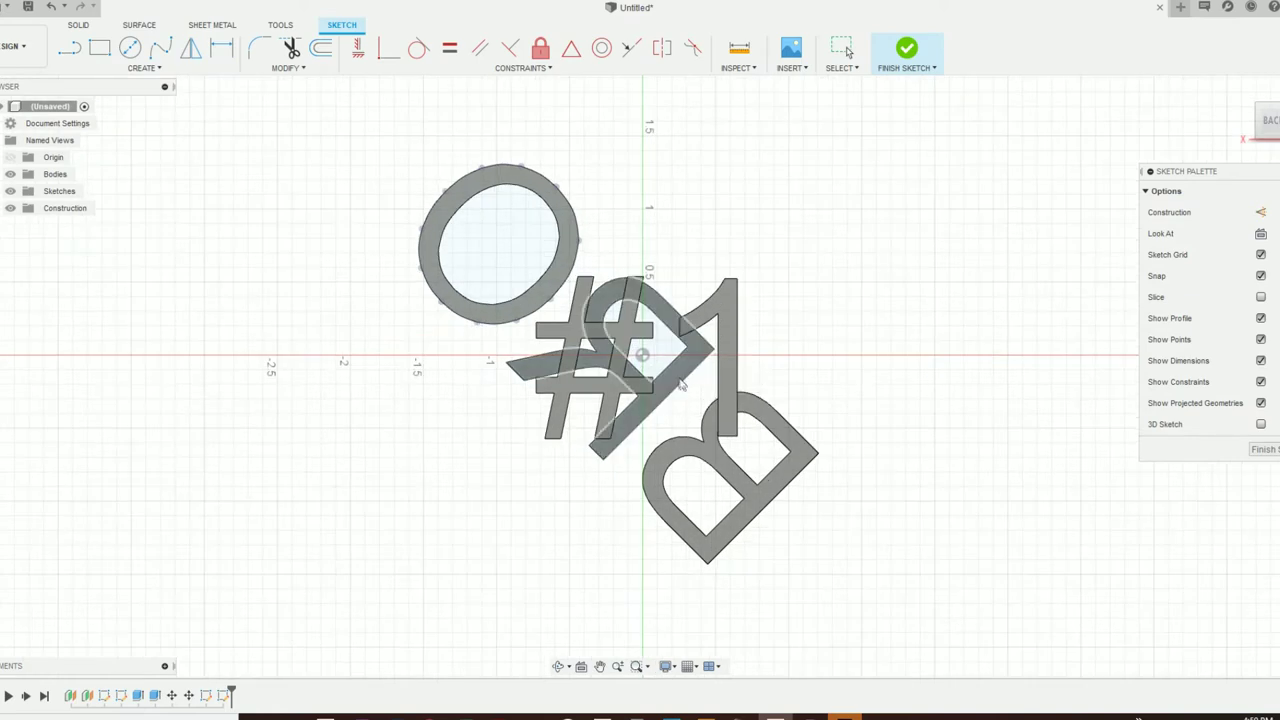
{"action": "scroll", "coordinate": [675, 390], "scroll_direction": "up", "scroll_amount": 3}
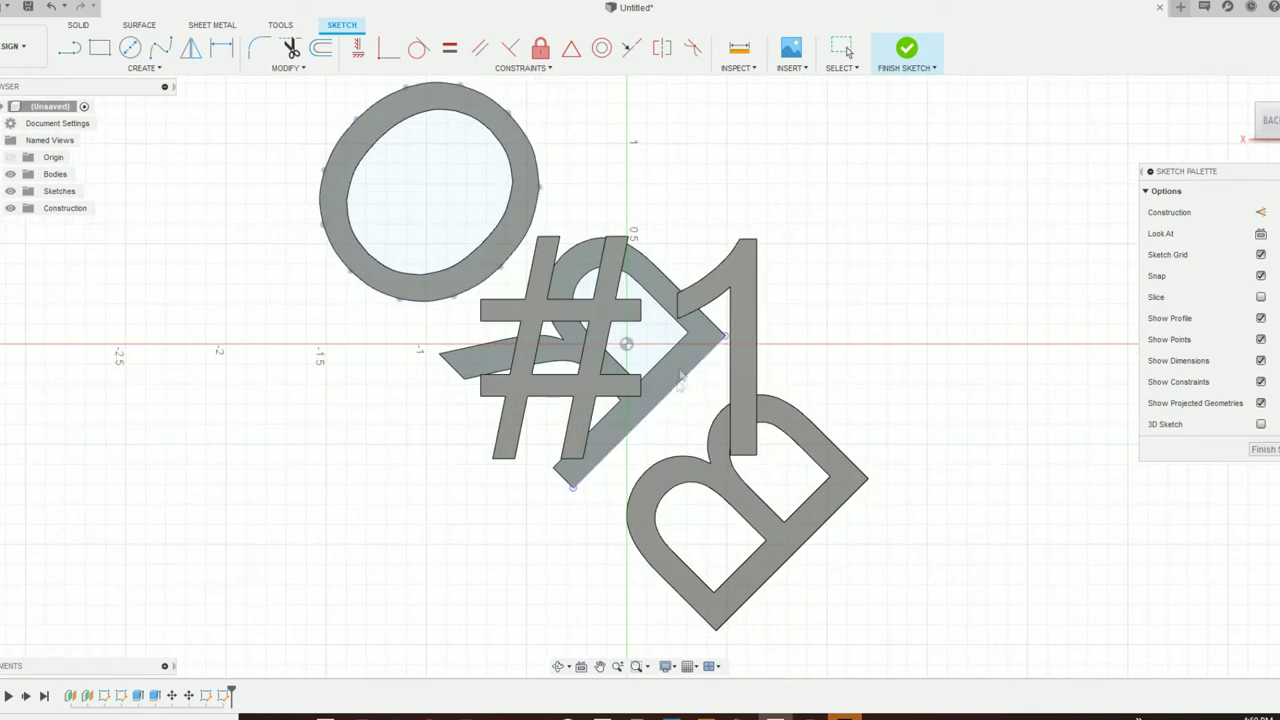
{"action": "left_click", "coordinate": [672, 392]}
Include the remaining outer and inner edges of the letter "R" in the sketch as 3D geometry.
{"action": "middle_click_drag", "start_coordinate": [629, 267], "coordinate": [627, 313]}
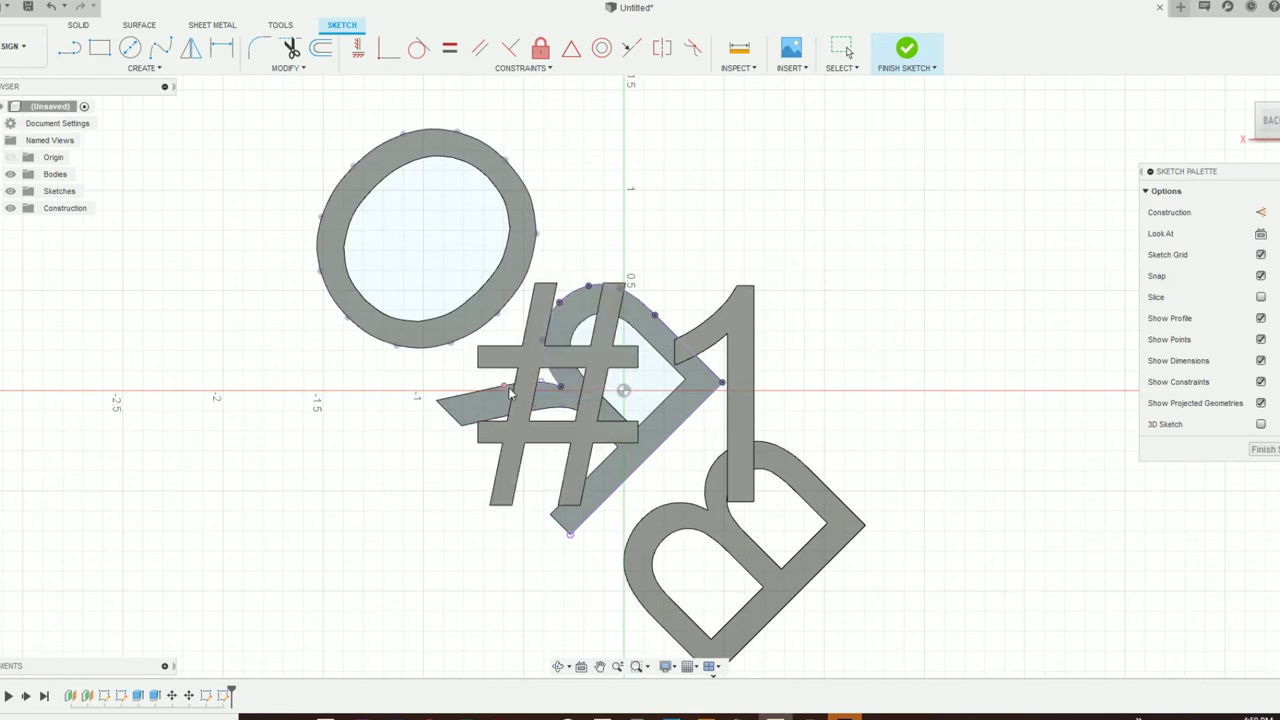
{"action": "scroll", "coordinate": [515, 388], "scroll_direction": "up", "scroll_amount": 2}
{"action": "scroll", "coordinate": [515, 388], "scroll_direction": "up", "scroll_amount": 2}
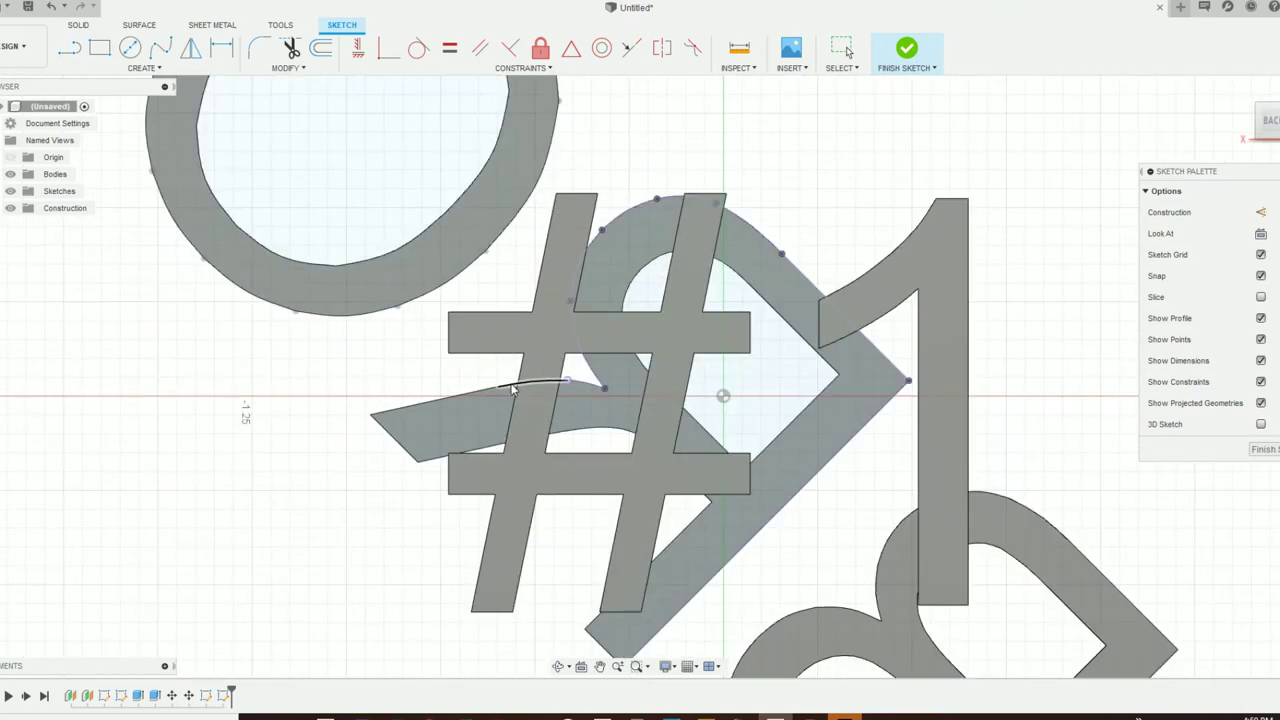
{"action": "left_click", "coordinate": [430, 460]}
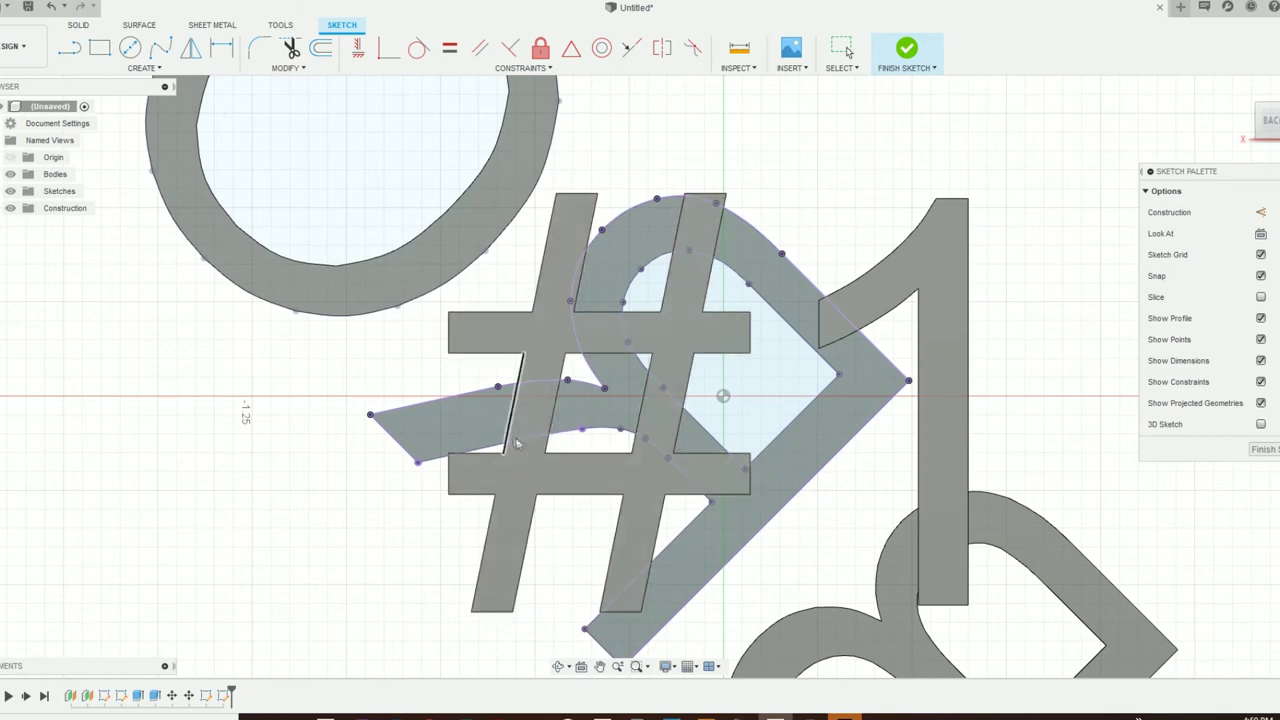
{"action": "scroll", "coordinate": [516, 445], "scroll_direction": "up", "scroll_amount": 2}
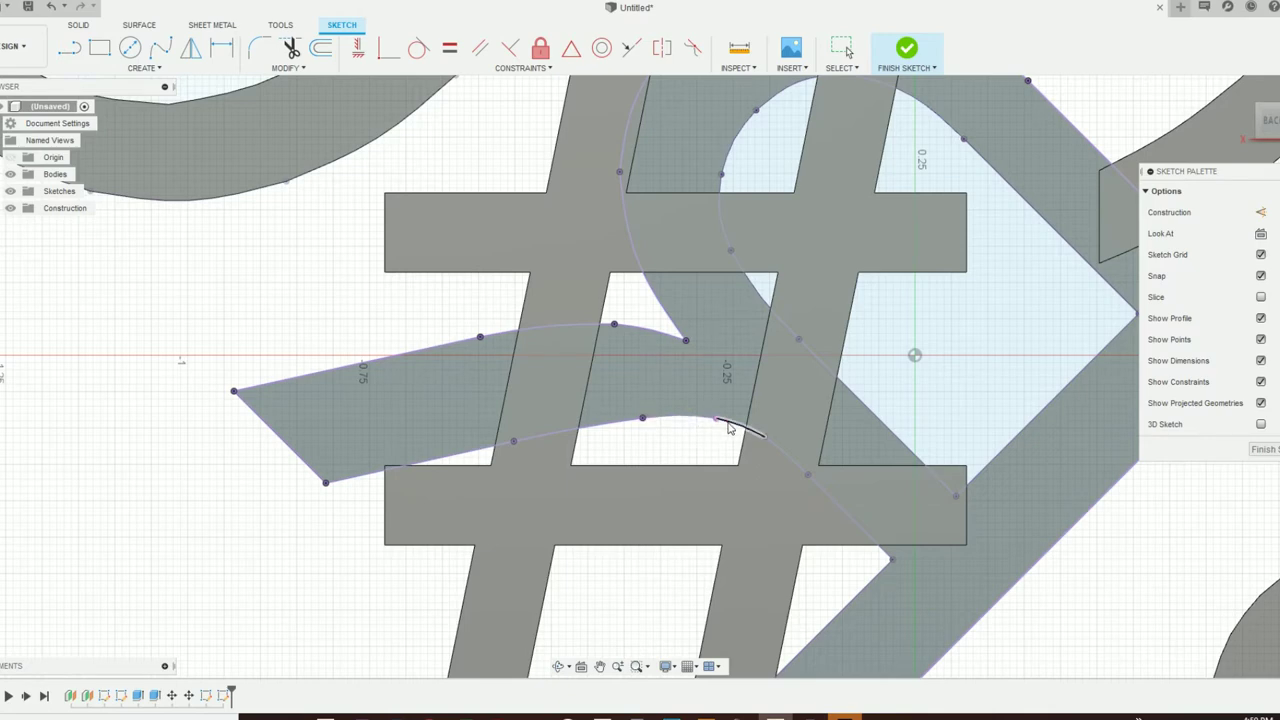
{"action": "middle_click_drag", "start_coordinate": [735, 432], "coordinate": [722, 302]}
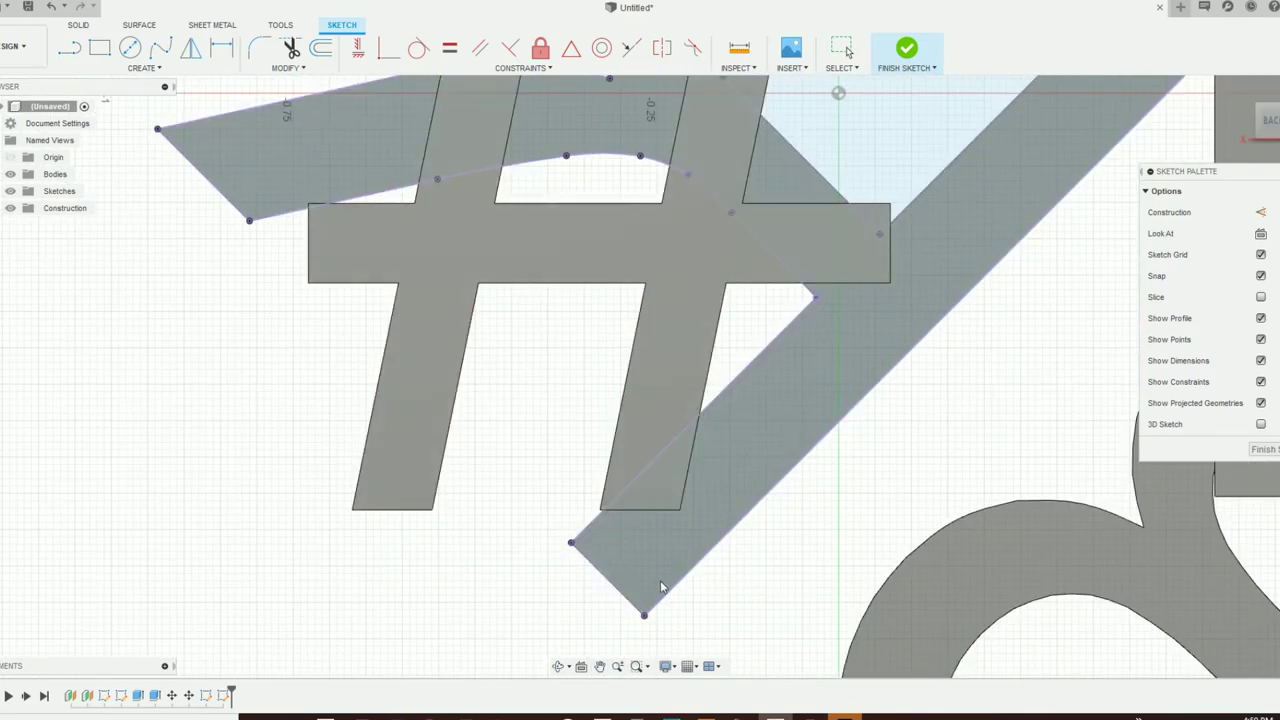
{"action": "scroll", "coordinate": [665, 590], "scroll_direction": "down", "scroll_amount": 1}
{"action": "middle_click_drag", "start_coordinate": [888, 307], "coordinate": [645, 564]}
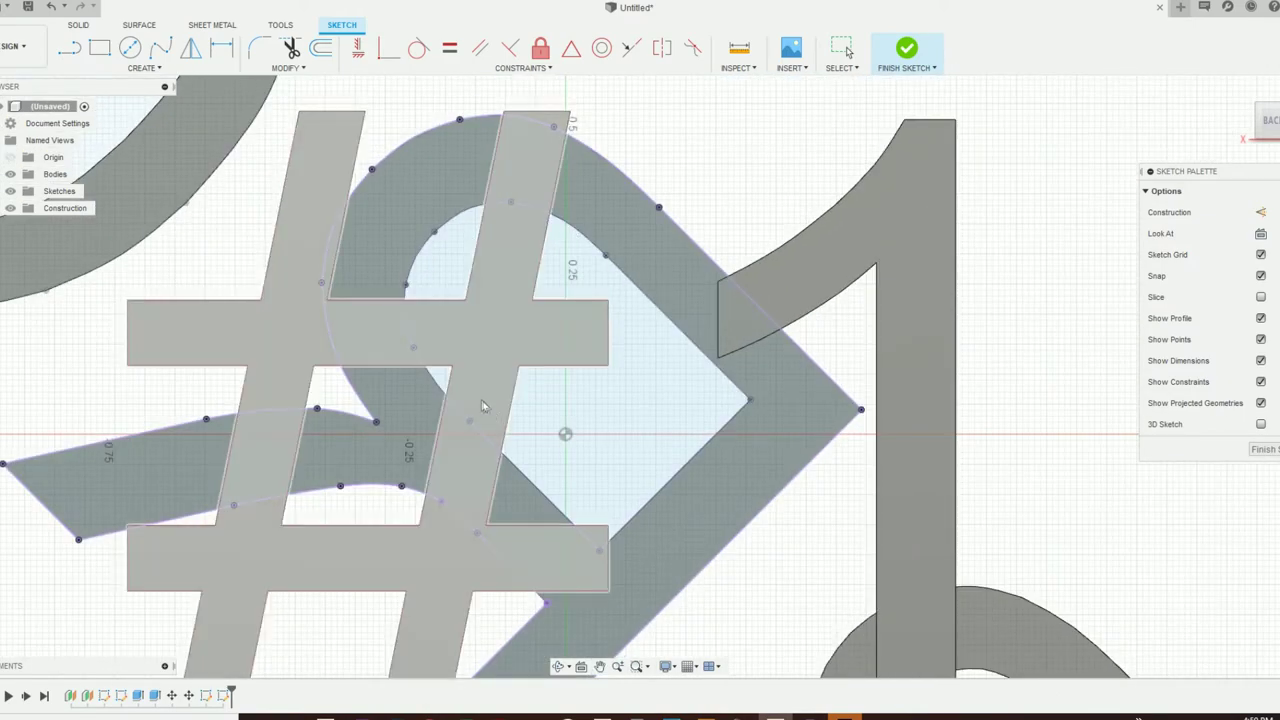
{"action": "scroll", "coordinate": [499, 517], "scroll_direction": "down", "scroll_amount": 1}
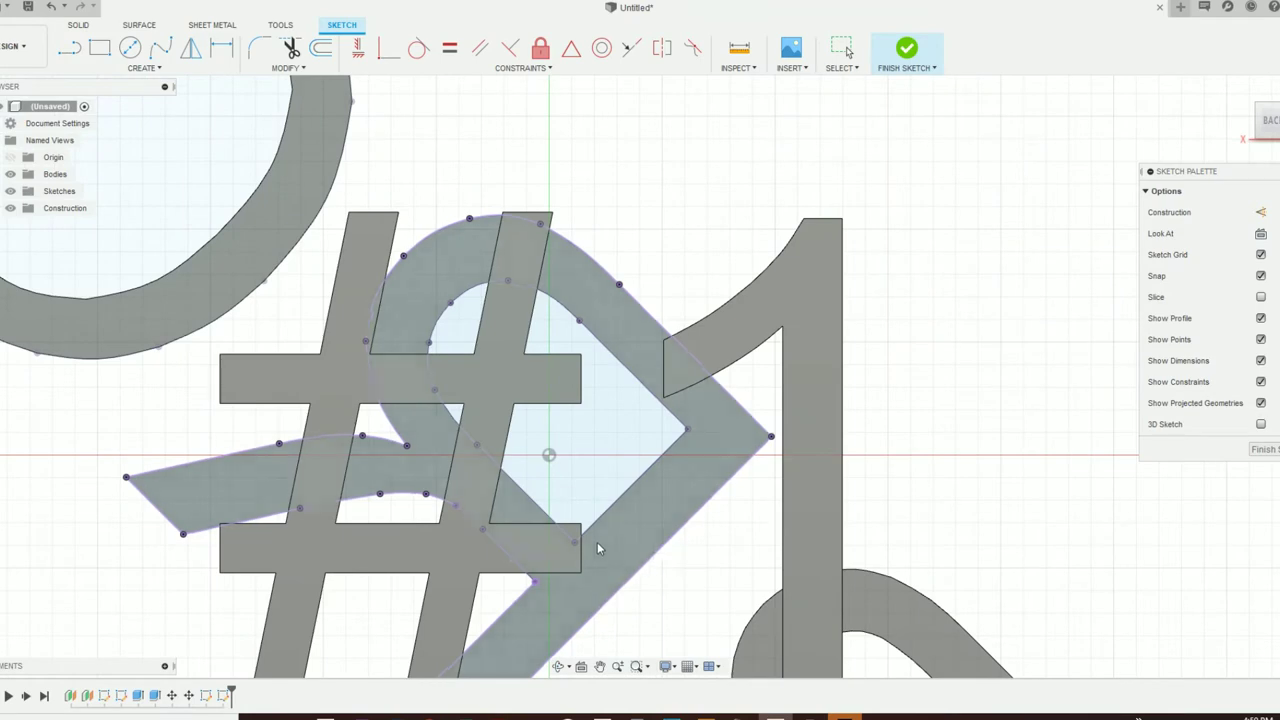
Delete the curves around the inner opening of the letter "R" from the sketch and finish the sketch.
{"action": "left_click_drag", "start_coordinate": [625, 522], "coordinate": [530, 333]}
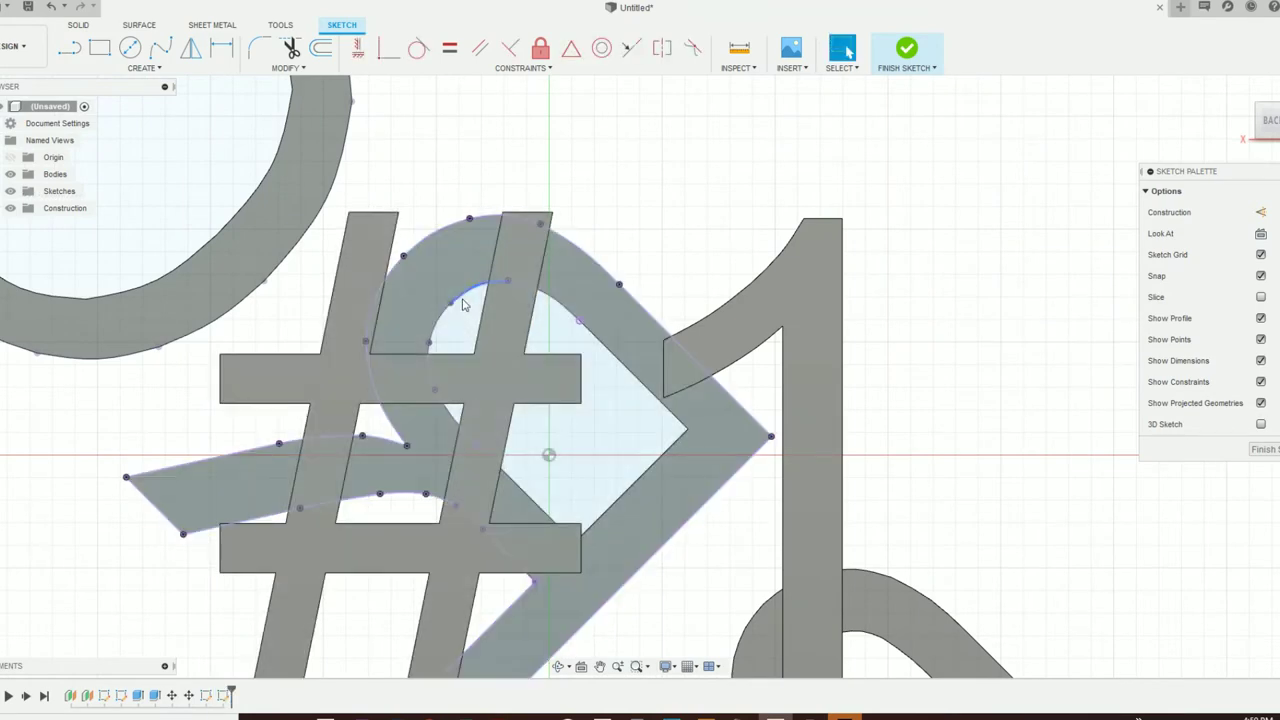
{"action": "key", "text": "Escape"}
{"action": "left_click_drag", "start_coordinate": [565, 285], "coordinate": [432, 460]}
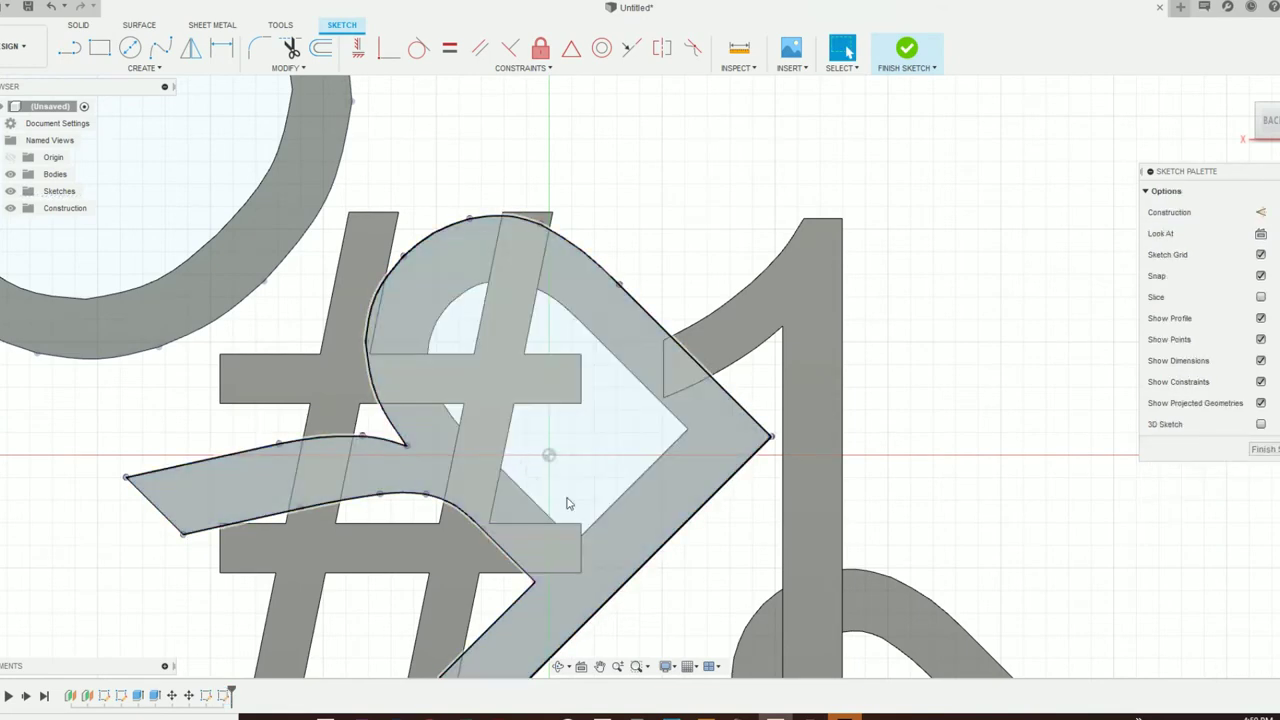
{"action": "middle_click_drag", "start_coordinate": [567, 503], "coordinate": [559, 234]}
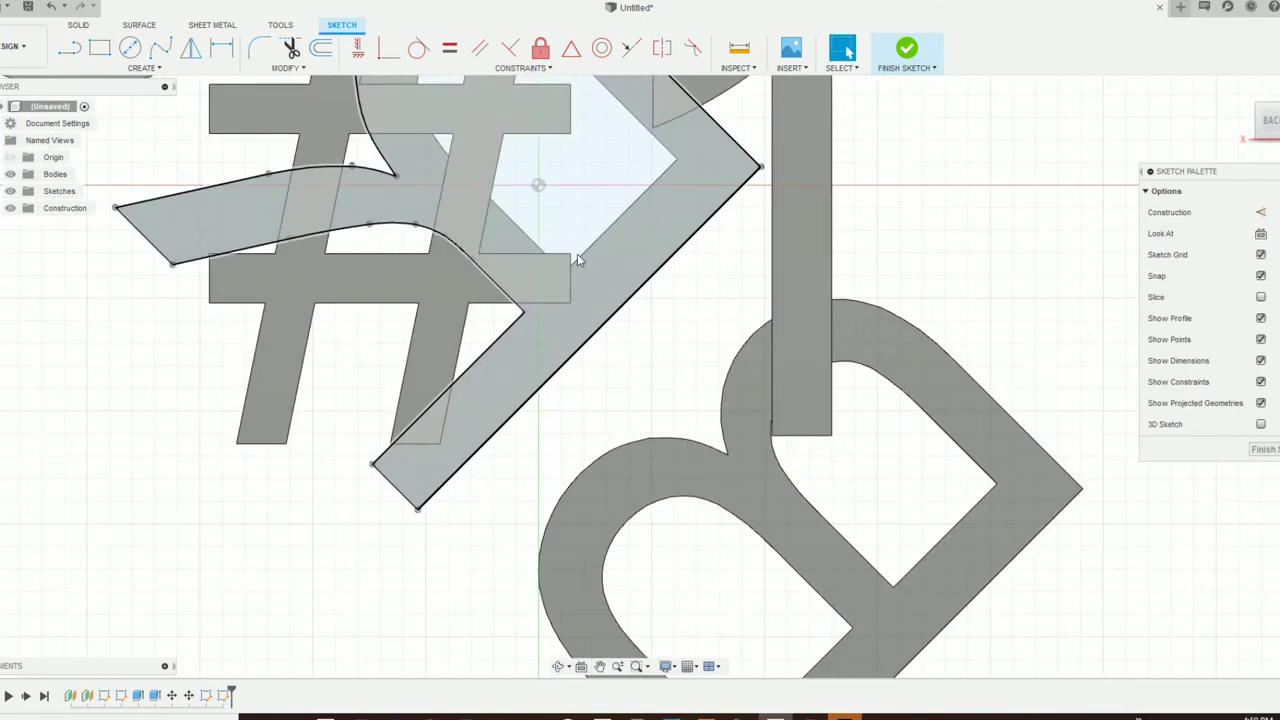
{"action": "scroll", "coordinate": [577, 258], "scroll_direction": "down", "scroll_amount": 2}
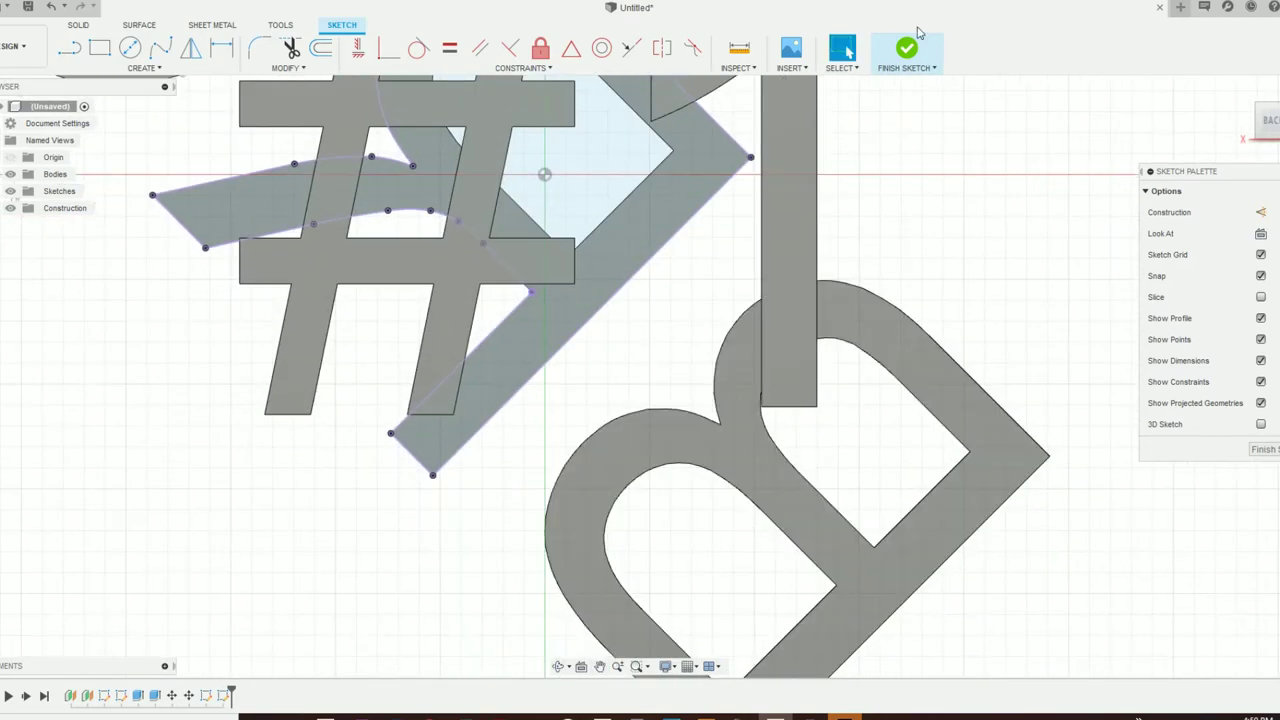
{"action": "left_click", "coordinate": [907, 48]}
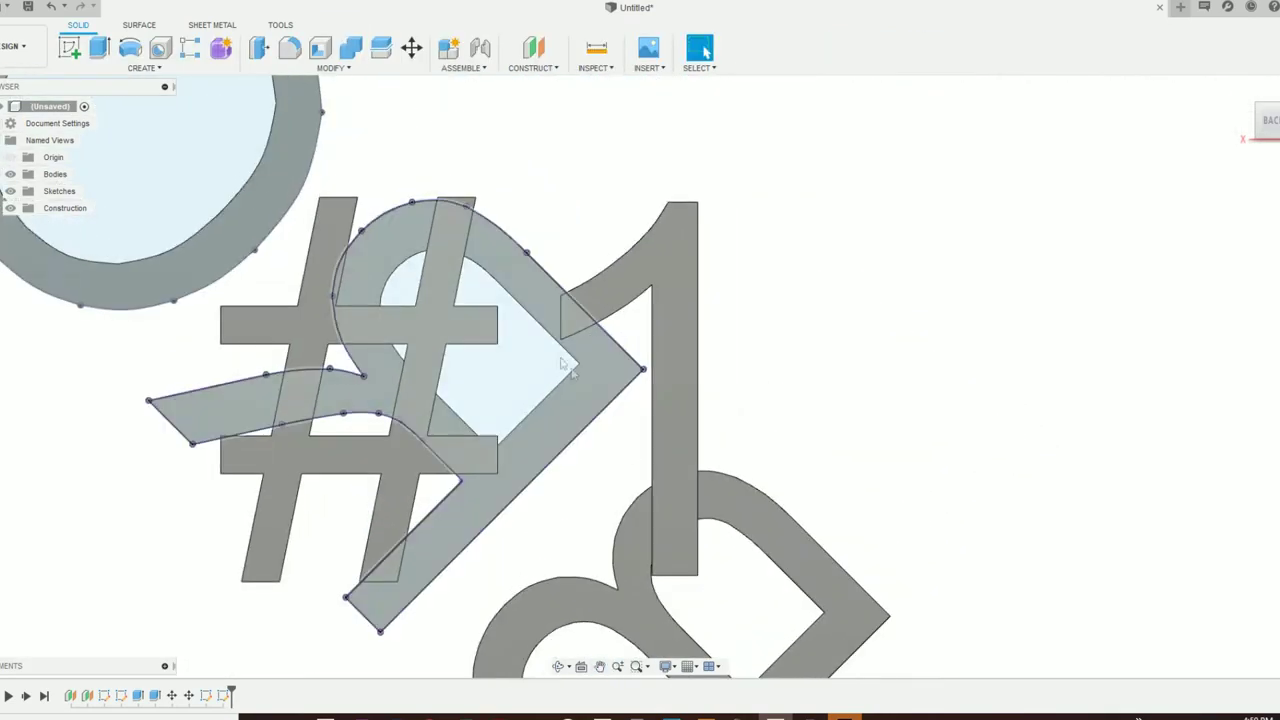
Start a new sketch on the back face of the letter "B" and include its outline as 3D geometry.
{"action": "left_click", "coordinate": [69, 47]}
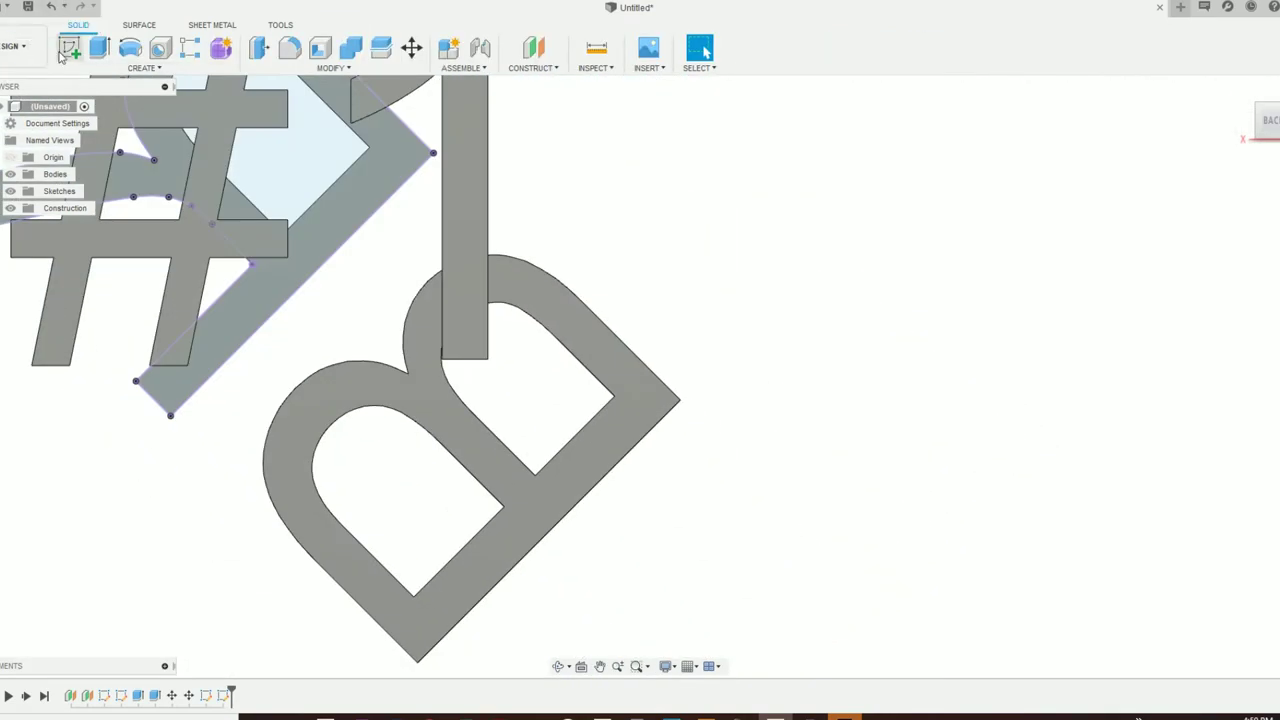
{"action": "left_click", "coordinate": [531, 300]}
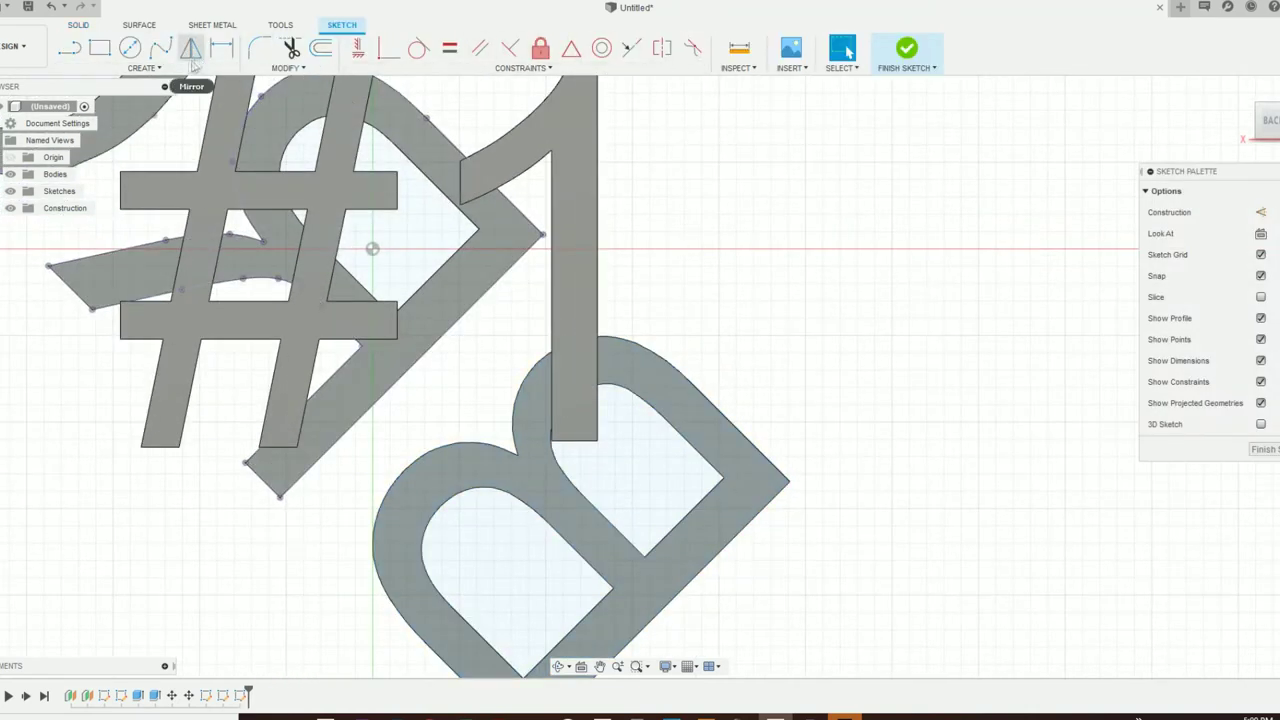
{"action": "left_click", "coordinate": [164, 70]}
{"action": "mouse_move", "coordinate": [170, 320]}
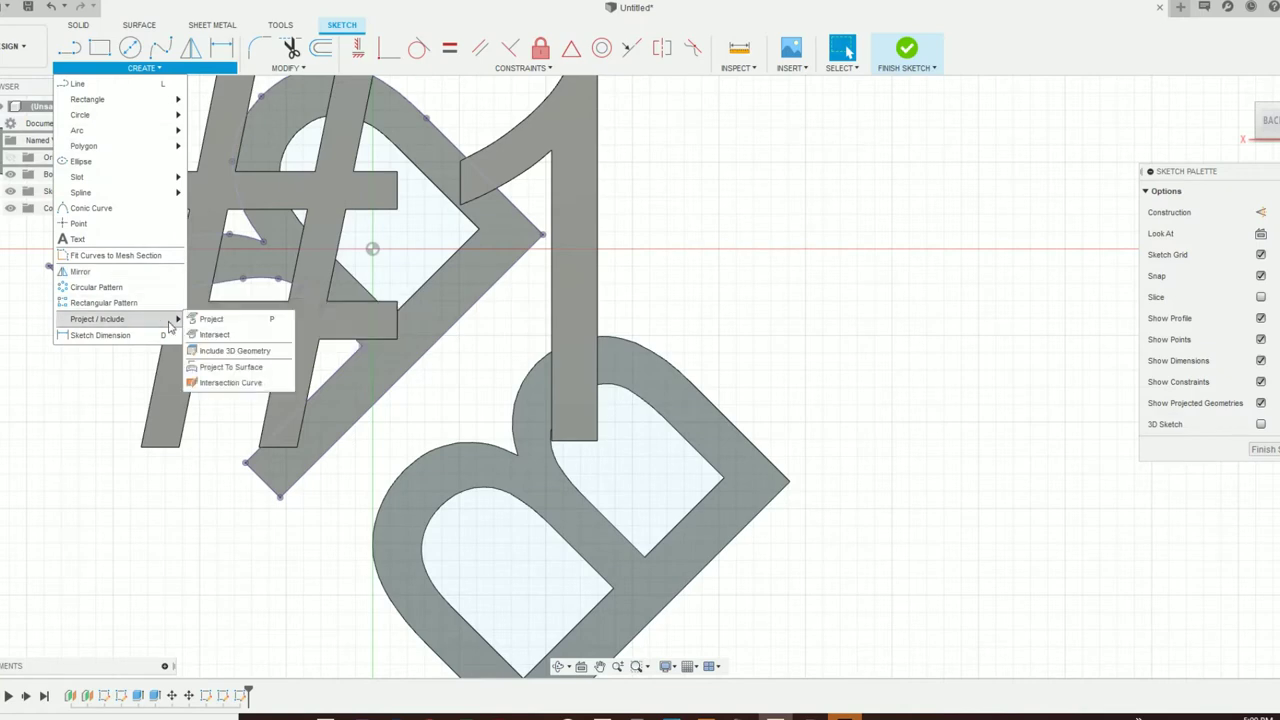
{"action": "left_click", "coordinate": [215, 367]}
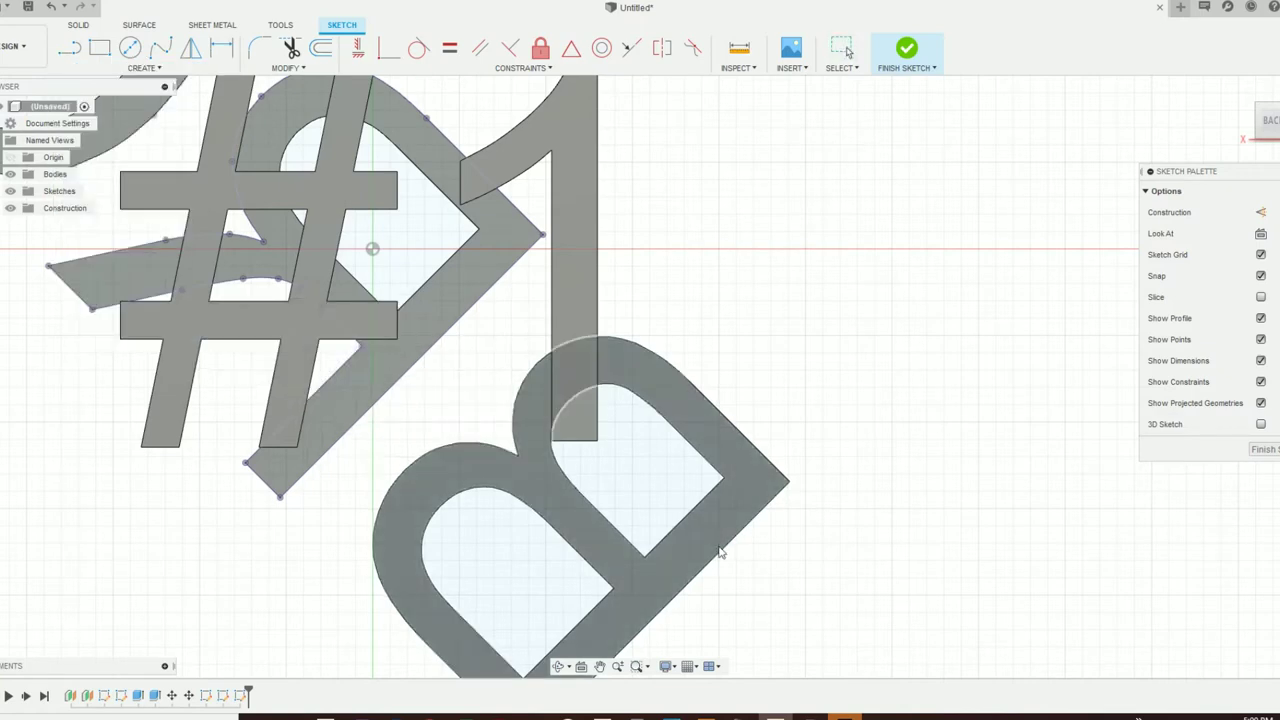
{"action": "left_click", "coordinate": [700, 528]}
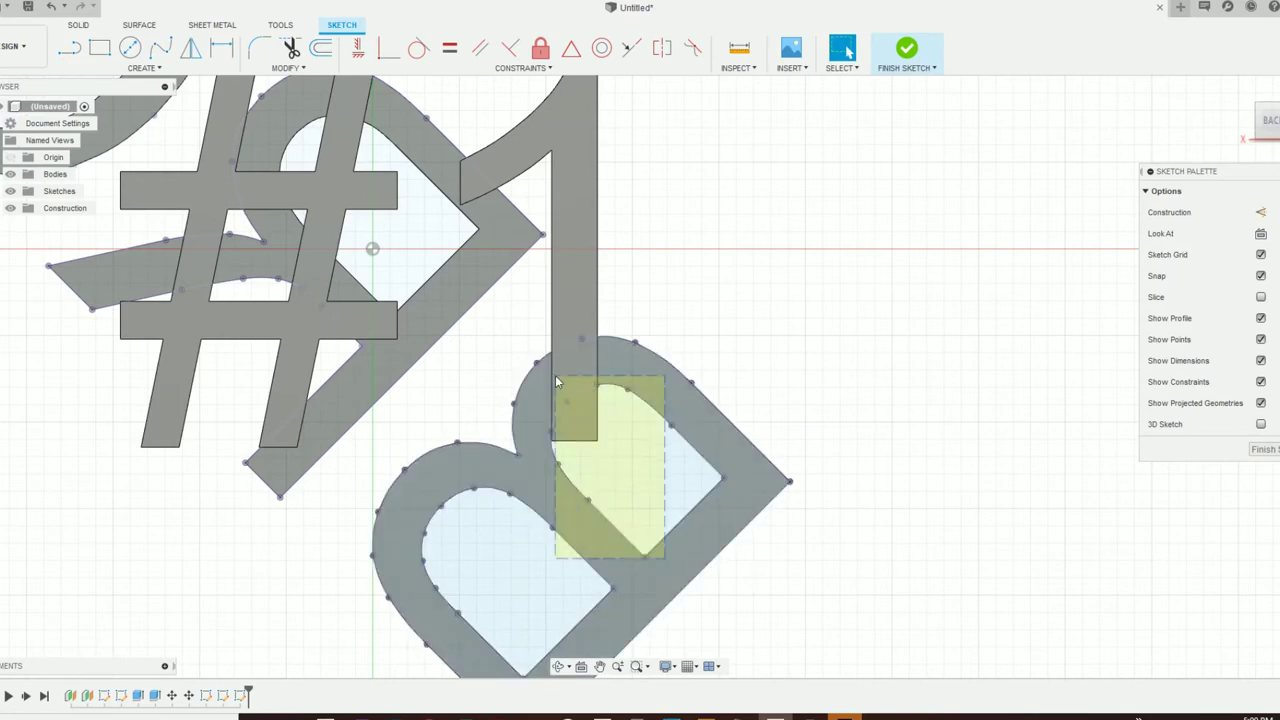
Delete the outlines of the two inner openings of the letter "B" from the sketch and finish the sketch.
{"action": "left_click", "coordinate": [583, 461]}
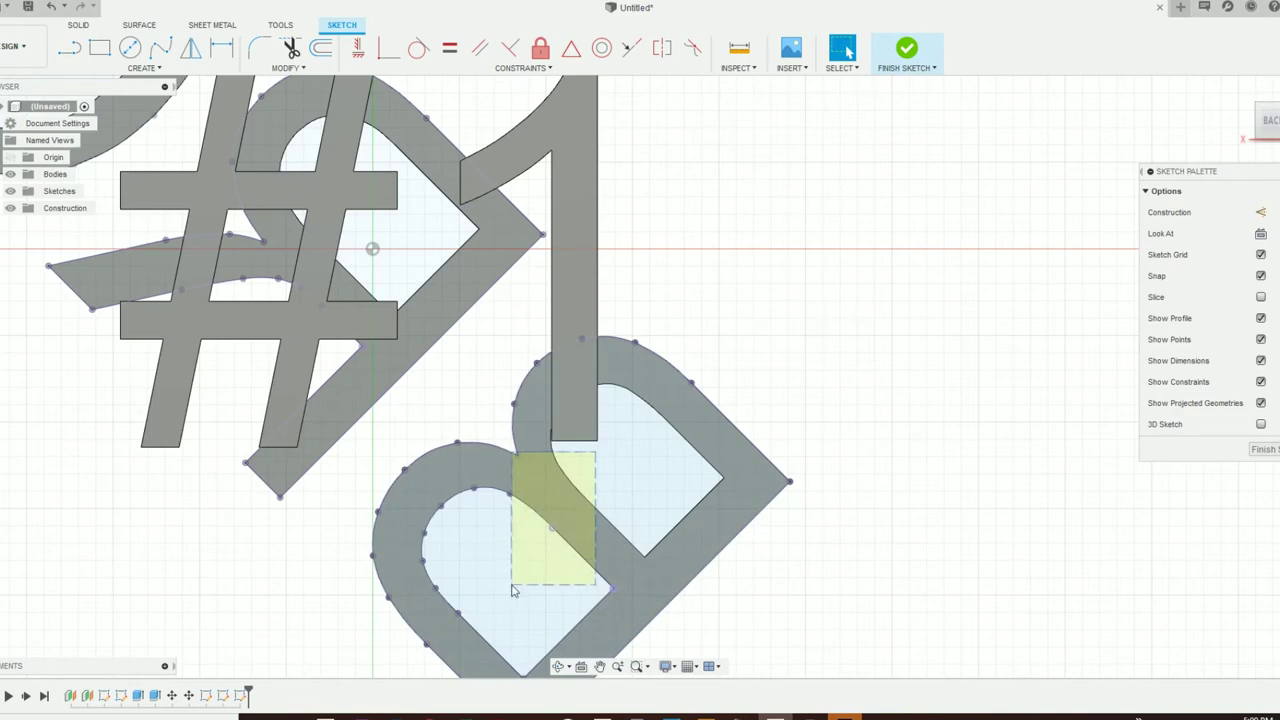
{"action": "mouse_move", "coordinate": [534, 609]}
{"action": "left_mouse_down"}
{"action": "mouse_move", "coordinate": [424, 494]}
{"action": "mouse_move", "coordinate": [408, 652]}
{"action": "left_mouse_up"}
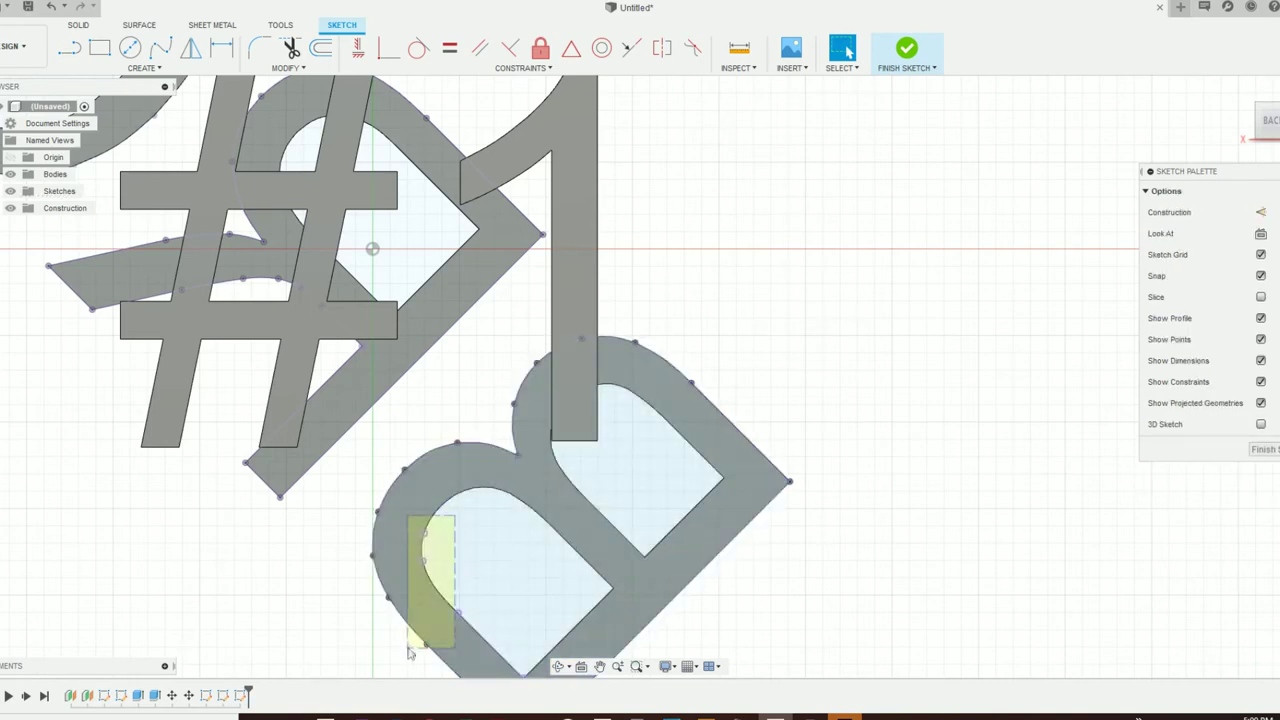
{"action": "left_click_drag", "start_coordinate": [410, 605], "coordinate": [410, 606]}
{"action": "left_click_drag", "start_coordinate": [512, 610], "coordinate": [452, 628]}
{"action": "middle_click_drag", "start_coordinate": [530, 611], "coordinate": [595, 397]}
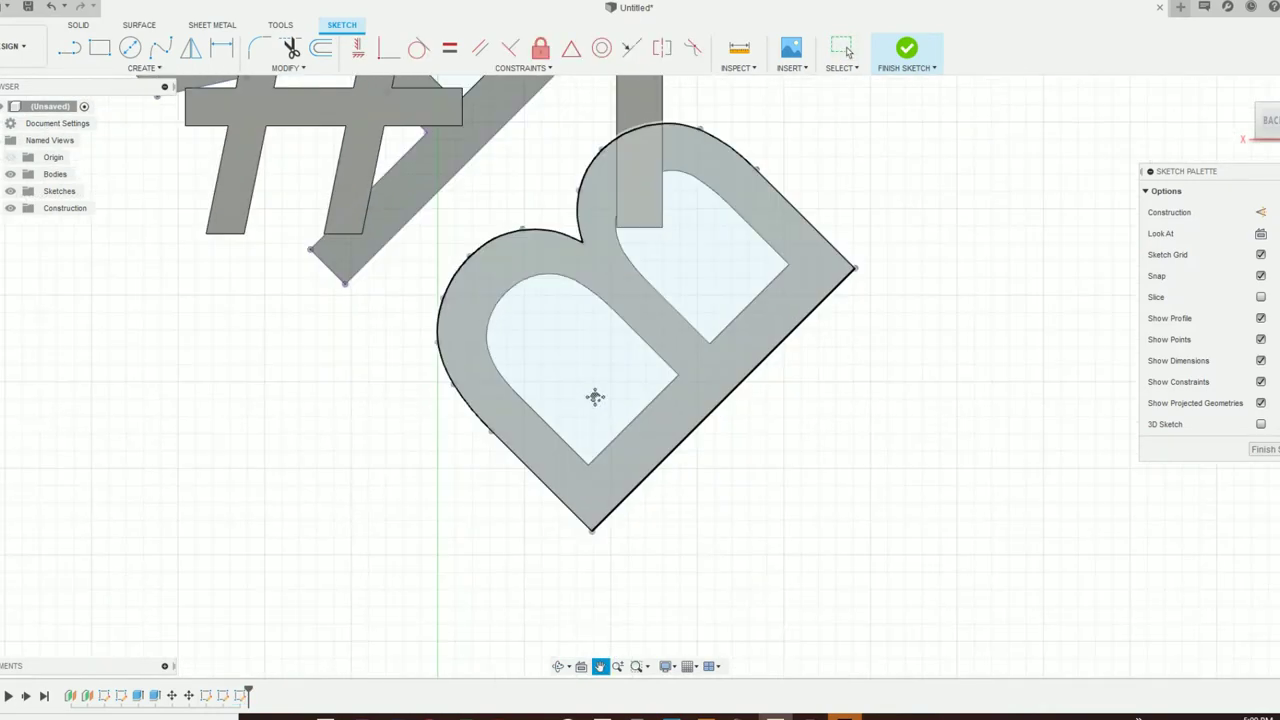
{"action": "key", "text": "ctrl+z"}
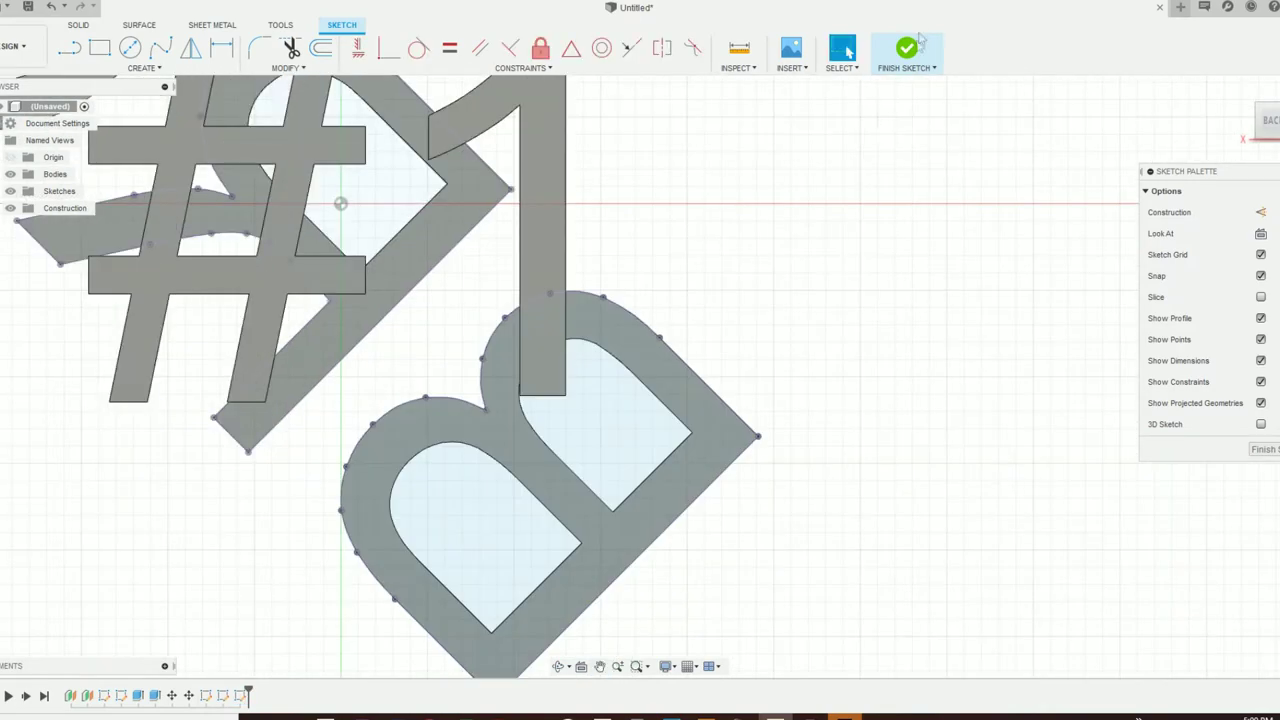
{"action": "left_click", "coordinate": [917, 42]}
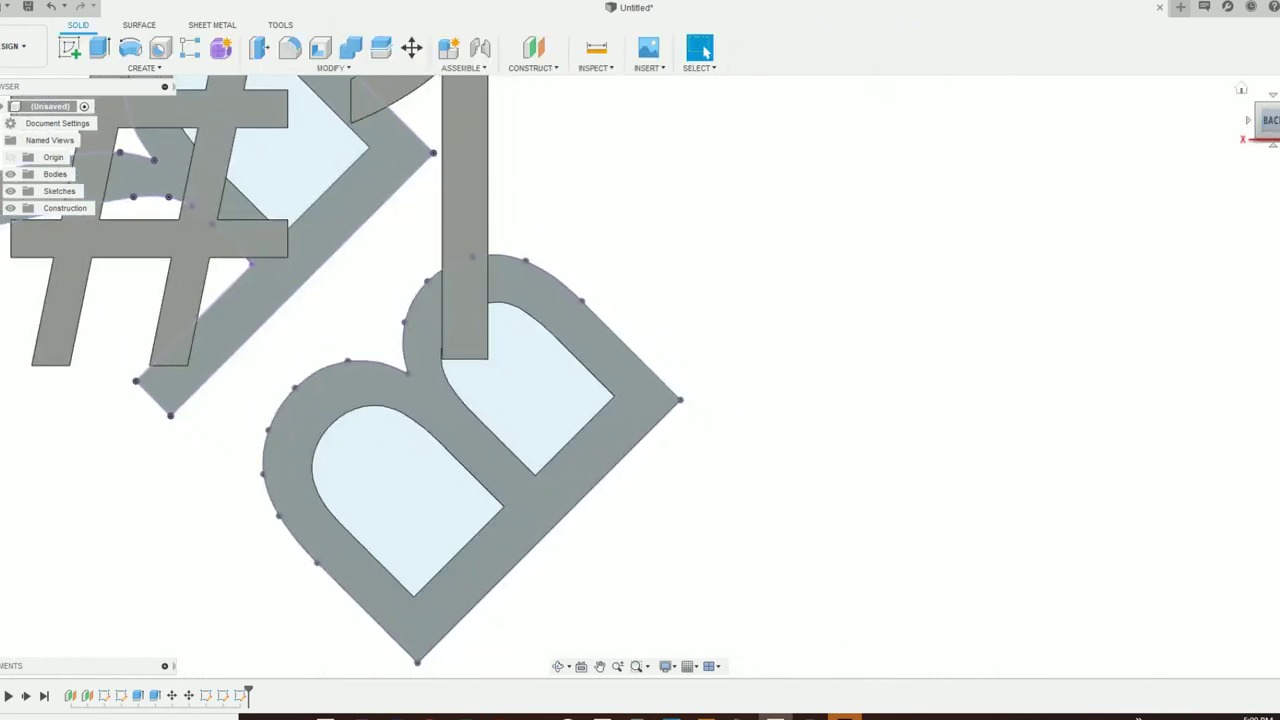
{"action": "mouse_move", "coordinate": [830, 230]}
{"action": "middle_mouse_down", "text": "shift"}
{"action": "mouse_move", "coordinate": [846, 240]}
{"action": "mouse_move", "coordinate": [700, 323]}
{"action": "mouse_move", "coordinate": [765, 343]}
{"action": "mouse_move", "coordinate": [807, 553]}
{"action": "middle_mouse_up", "text": "shift"}
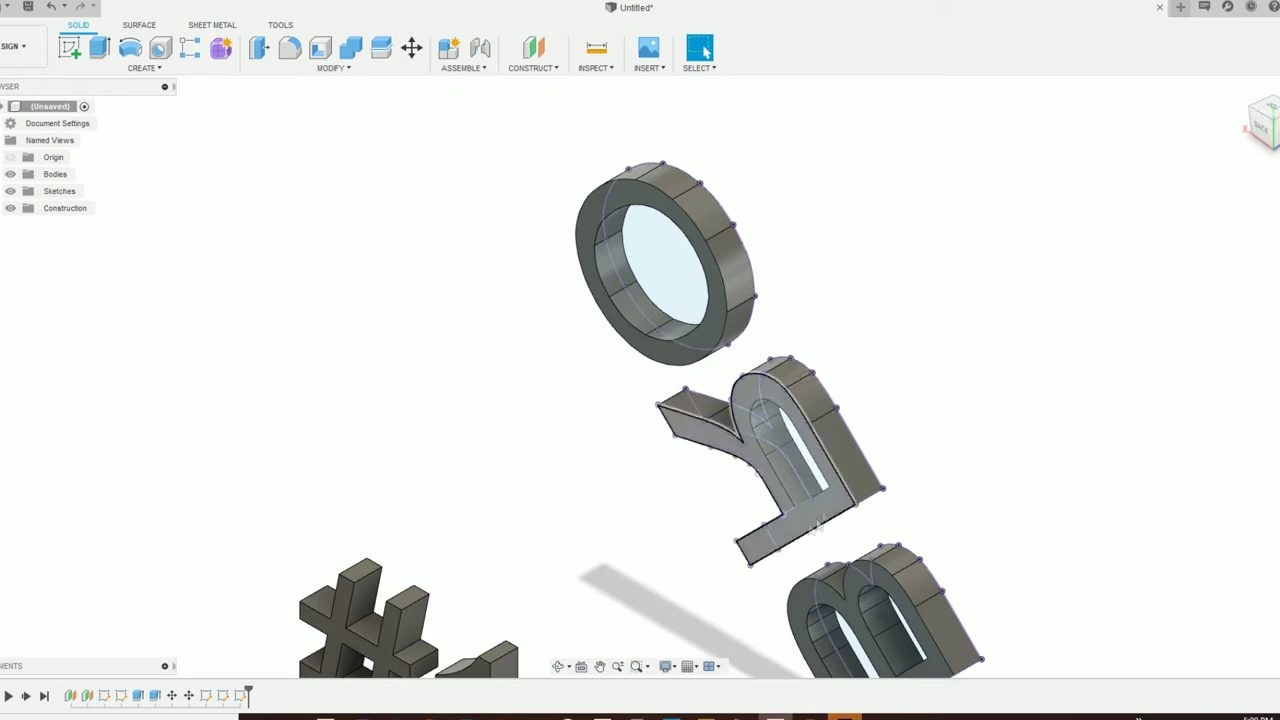
{"action": "left_click", "coordinate": [2, 192]}
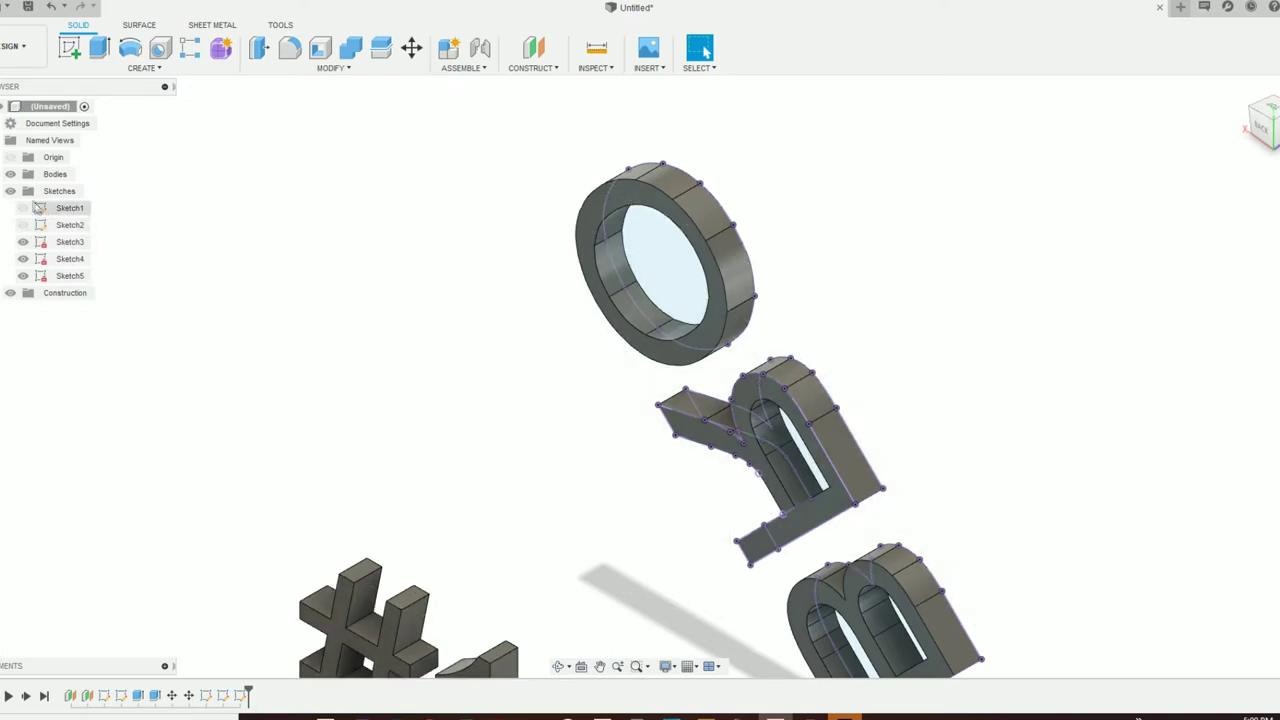
{"action": "left_click", "coordinate": [2, 191]}
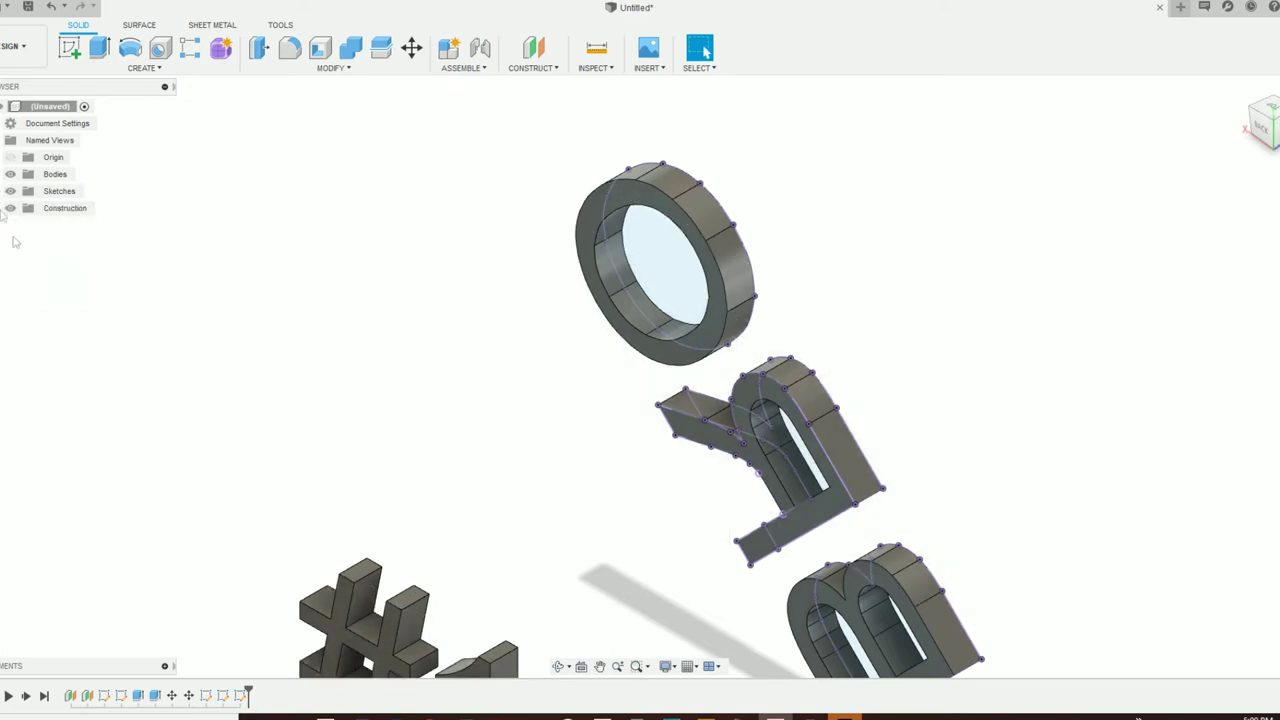
Open the sketch of the letter "R" for editing and delete all of its included curves.
{"action": "left_click", "coordinate": [222, 700]}
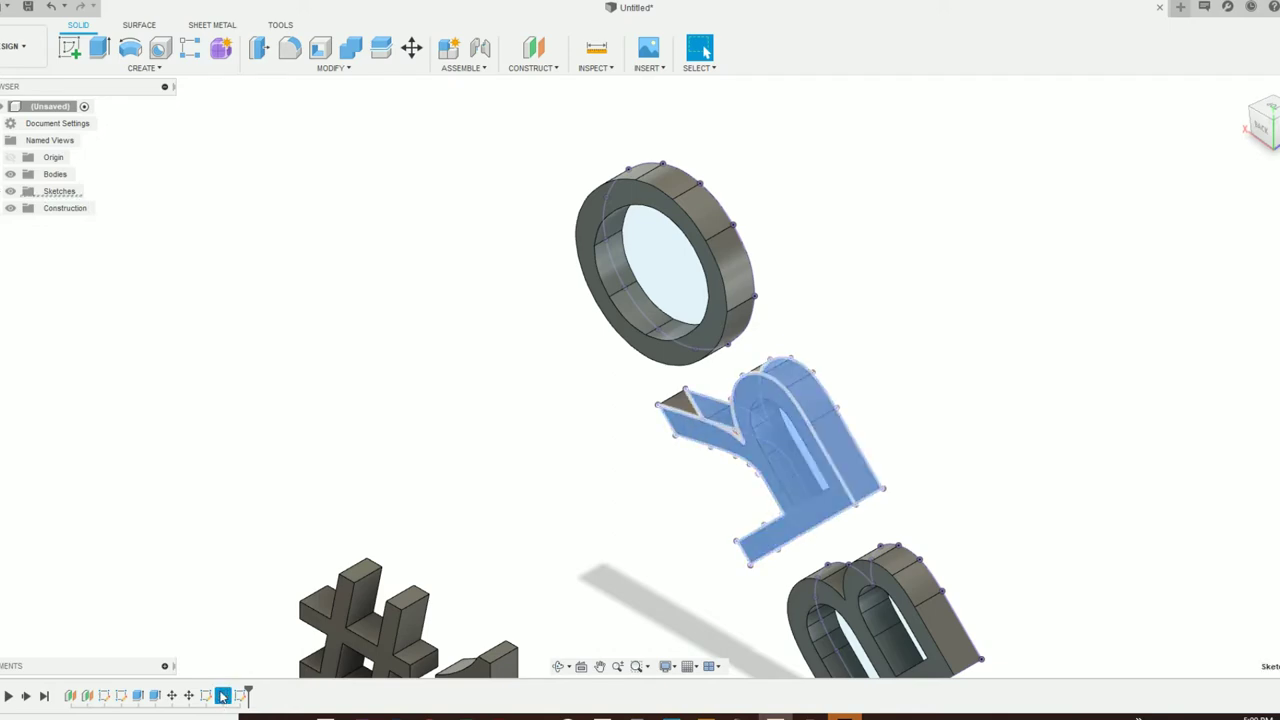
{"action": "right_click", "coordinate": [223, 699]}
{"action": "left_click", "coordinate": [250, 549]}
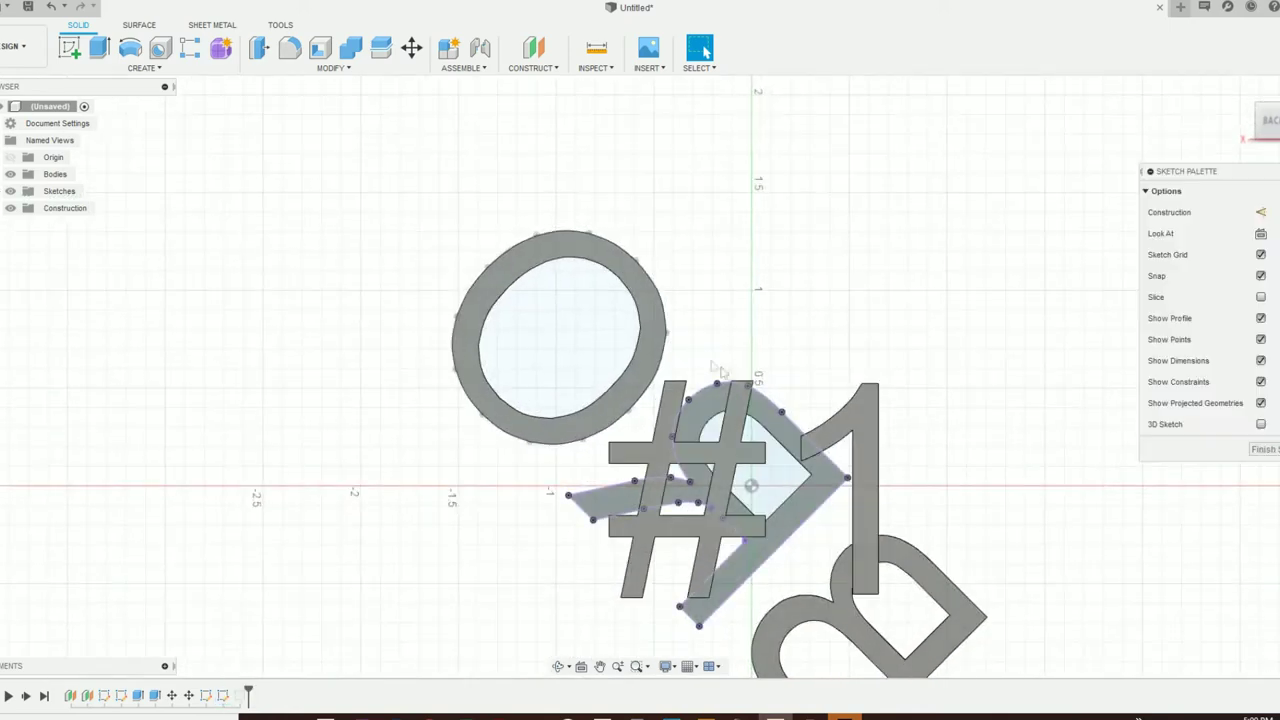
{"action": "mouse_move", "coordinate": [884, 356]}
{"action": "left_mouse_down"}
{"action": "mouse_move", "coordinate": [366, 677]}
{"action": "mouse_move", "coordinate": [368, 708]}
{"action": "mouse_move", "coordinate": [374, 623]}
{"action": "left_mouse_up"}
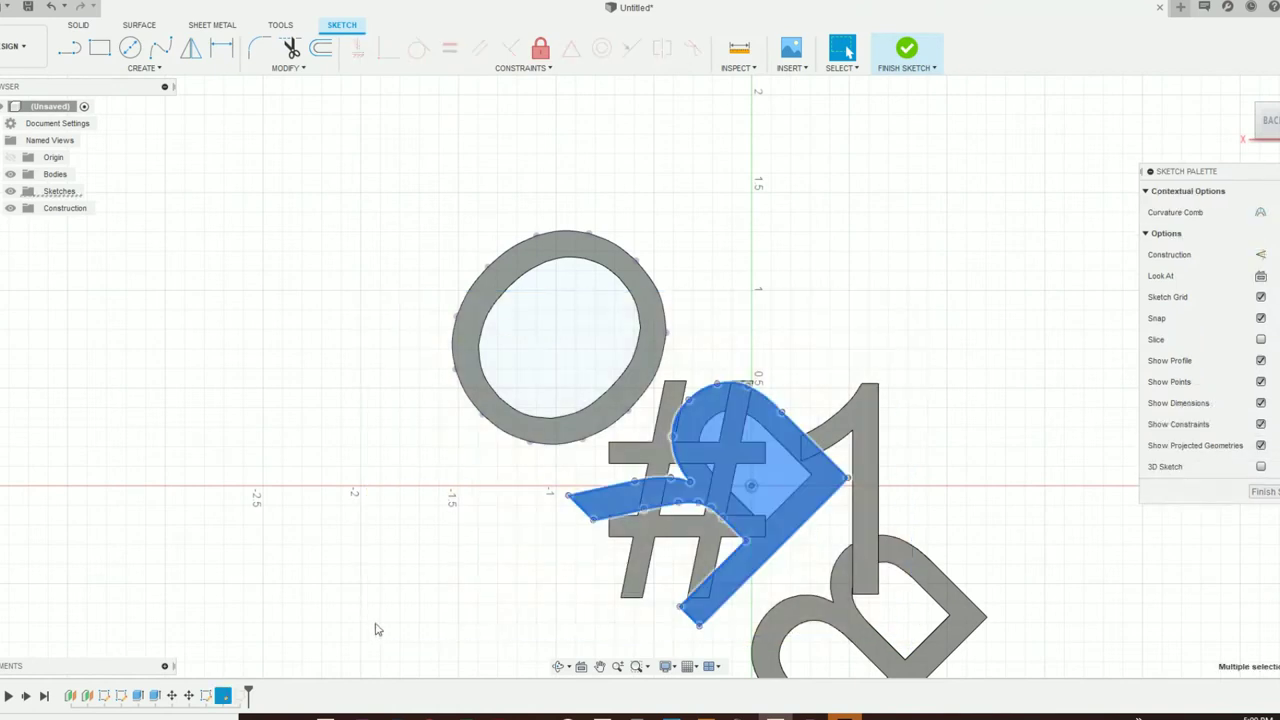
{"action": "left_click", "coordinate": [381, 627]}
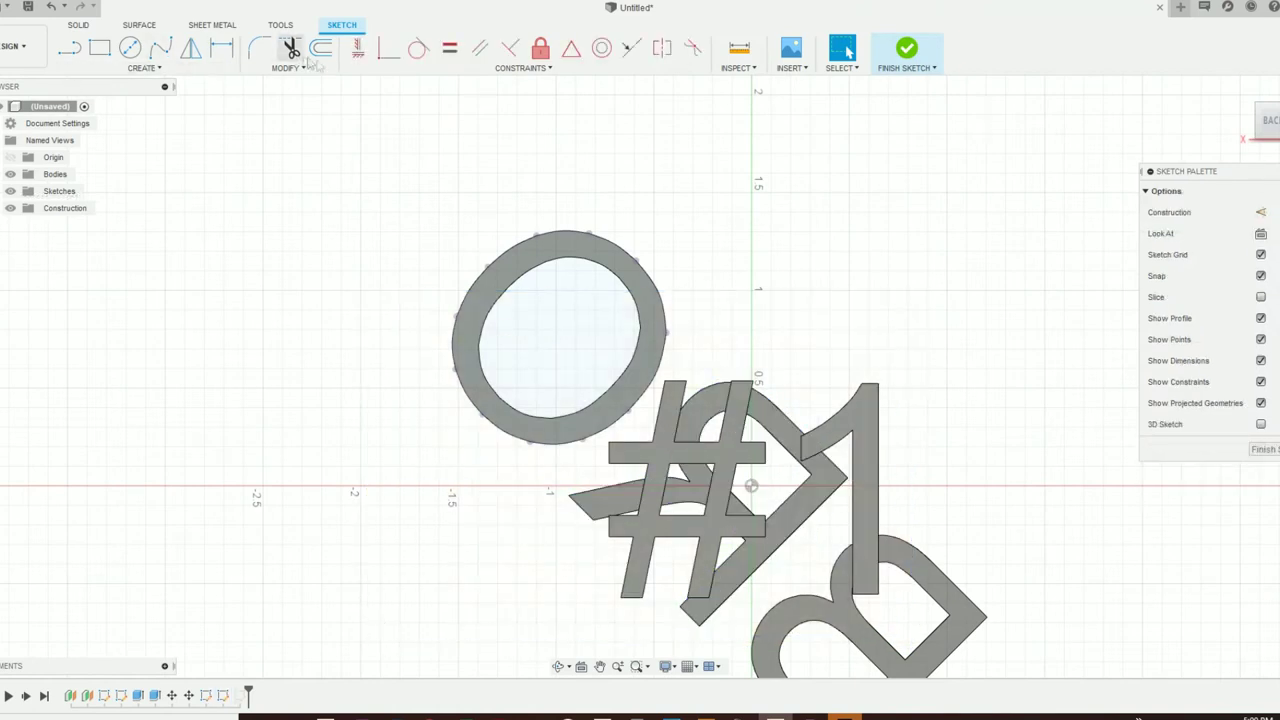
Project the visible back face of the letter "R" into its sketch with Projection Link on.
{"action": "left_click", "coordinate": [143, 68]}
{"action": "mouse_move", "coordinate": [108, 323]}
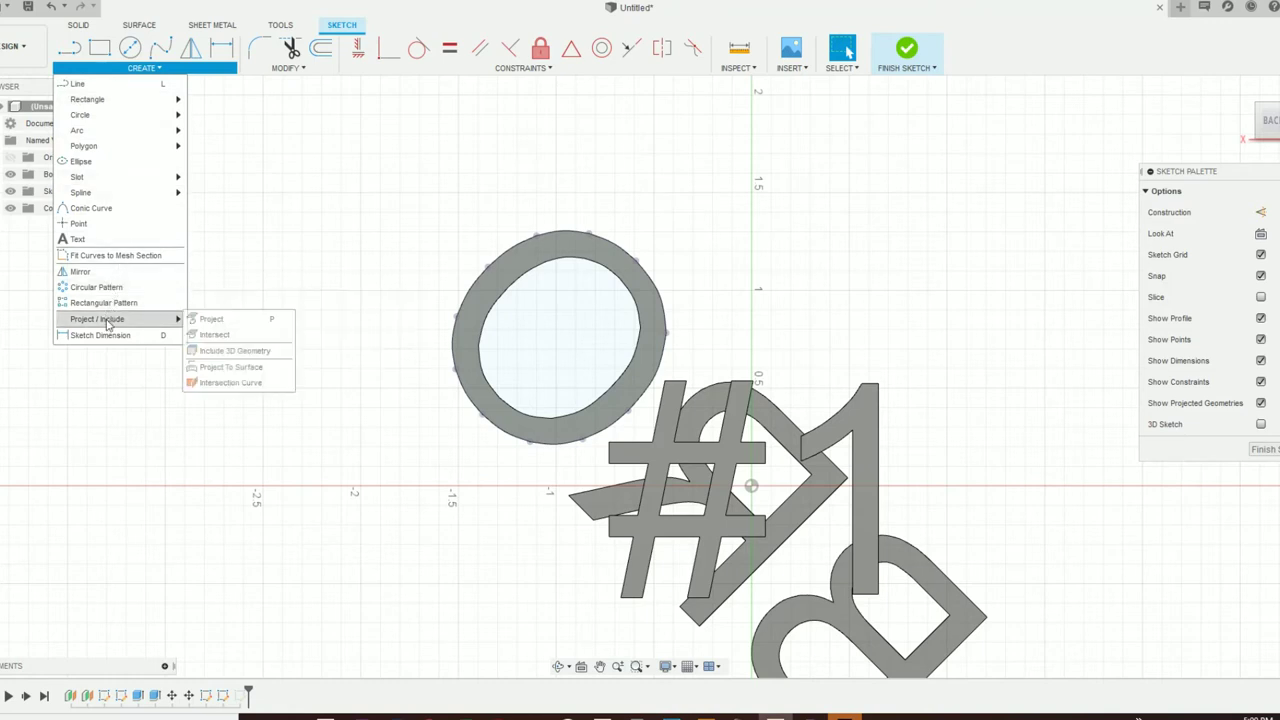
{"action": "left_click", "coordinate": [225, 319]}
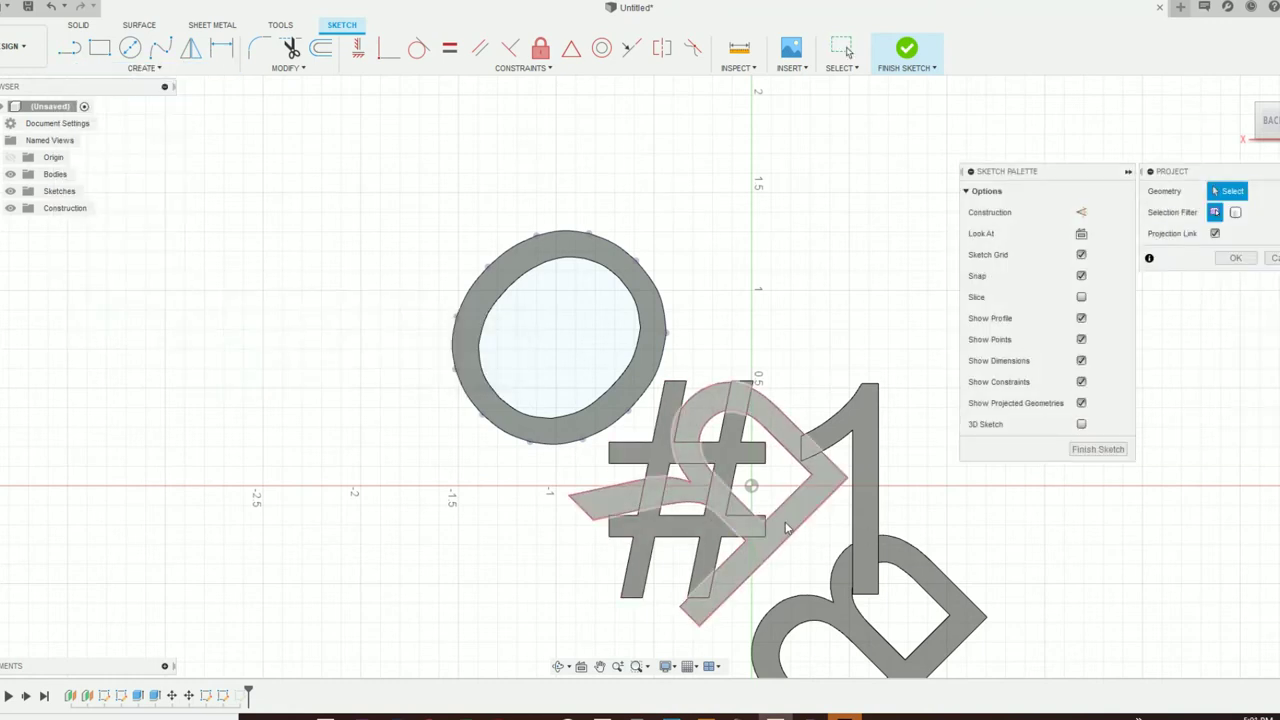
{"action": "left_click", "coordinate": [786, 528]}
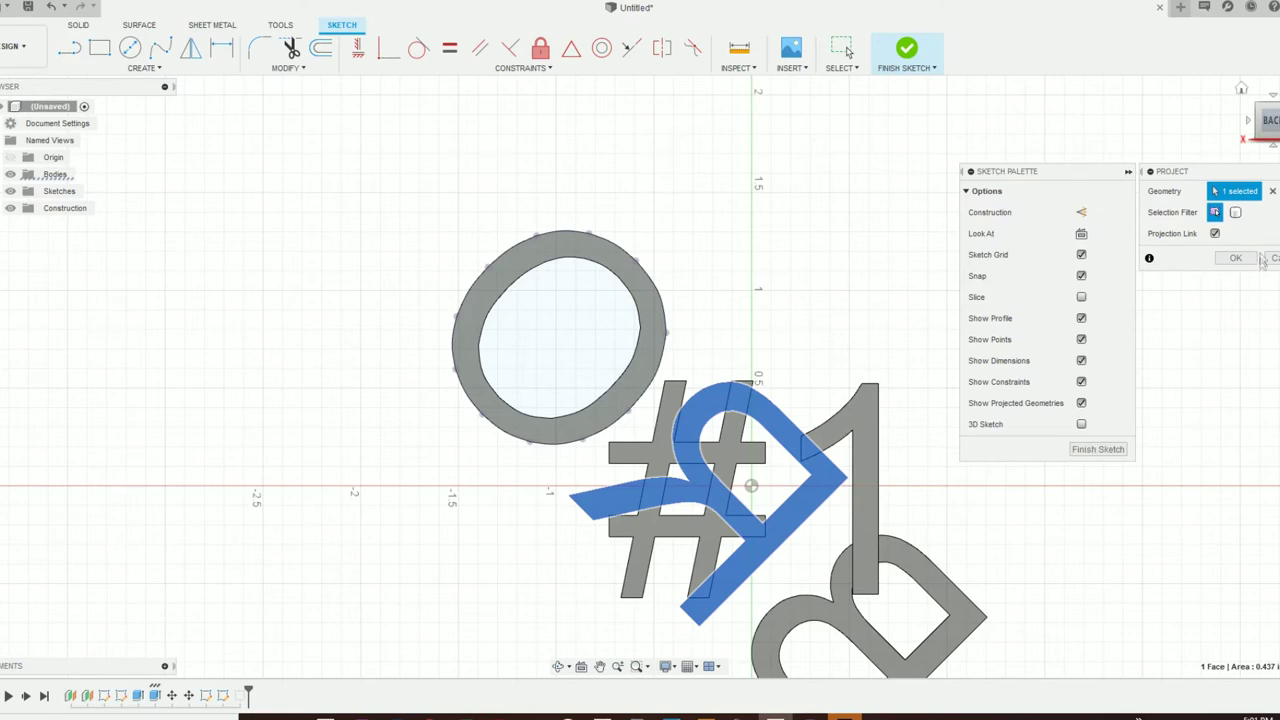
{"action": "left_click", "coordinate": [1234, 259]}
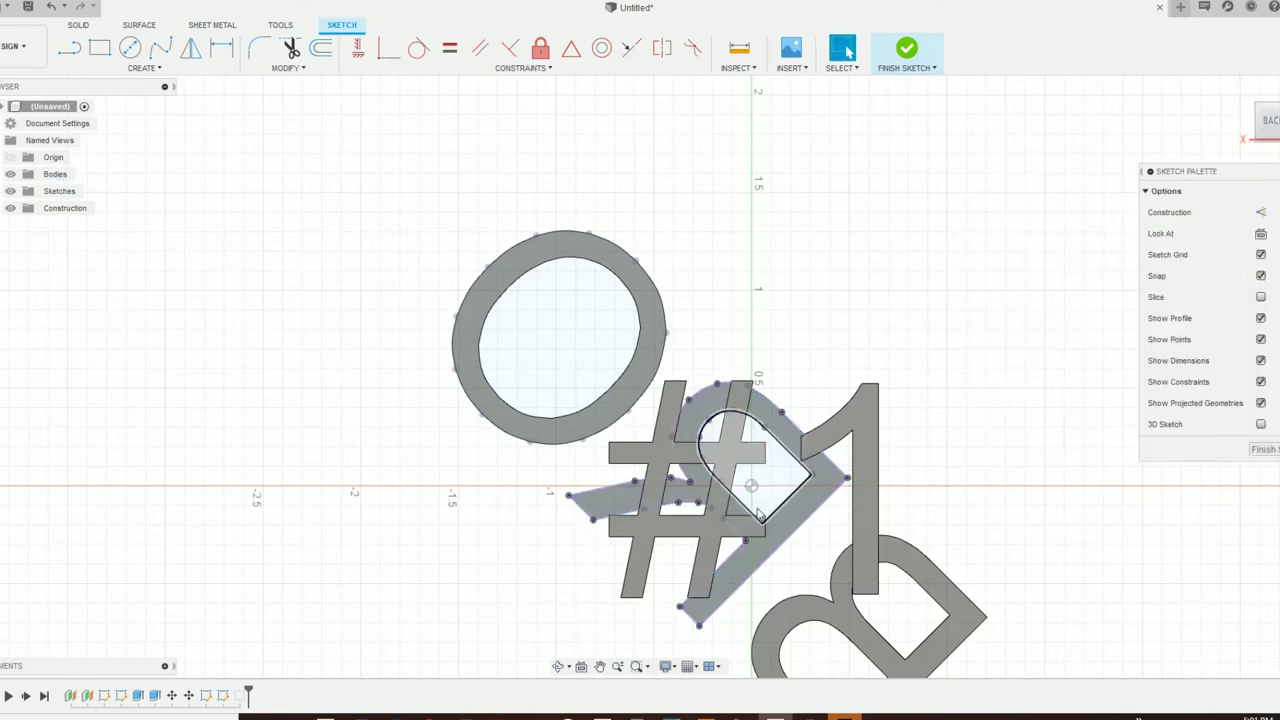
Delete the projected curves around the inner opening of the letter "R" and finish the sketch.
{"action": "left_click", "coordinate": [731, 449]}
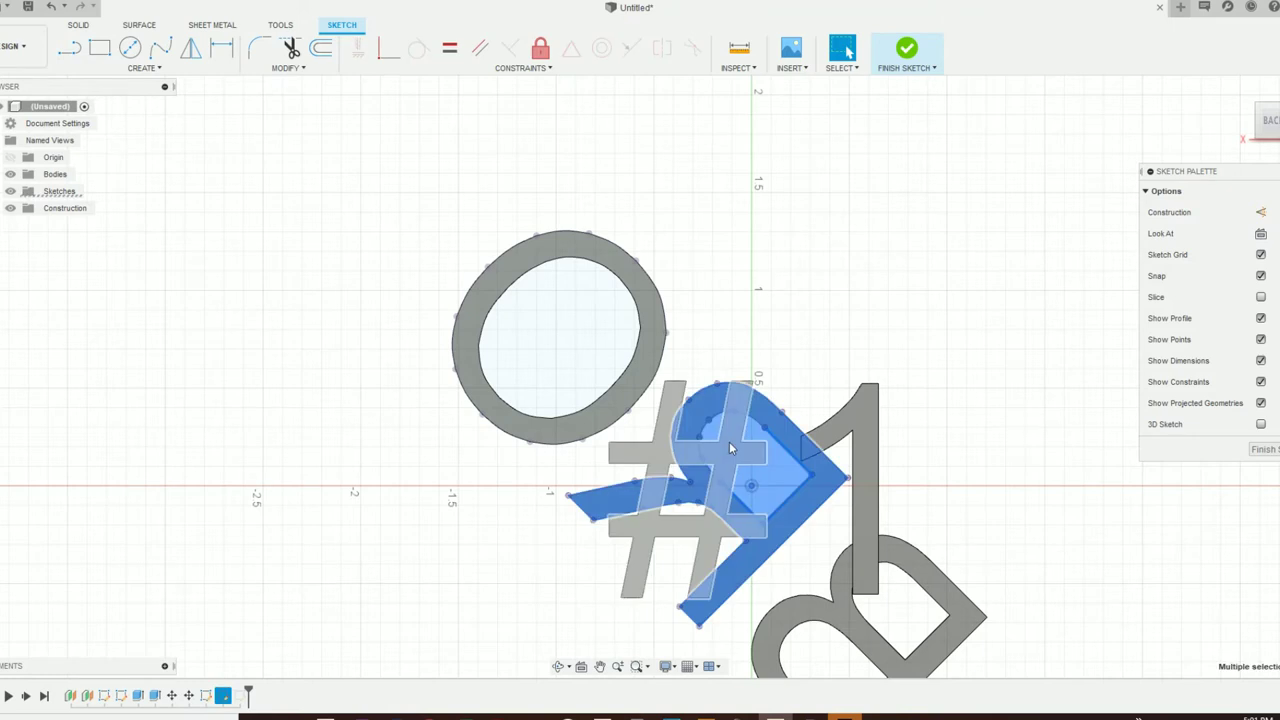
{"action": "key", "text": "Escape"}
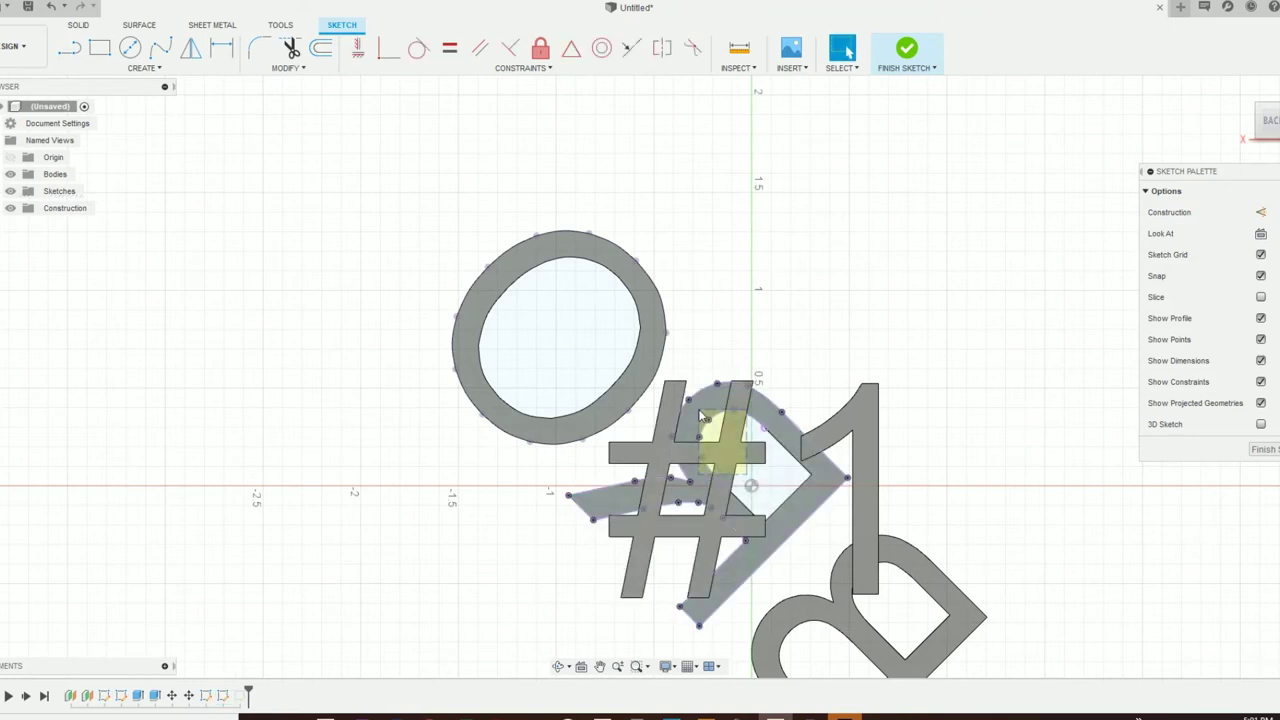
{"action": "left_click", "coordinate": [700, 415]}
{"action": "key", "text": "Escape"}
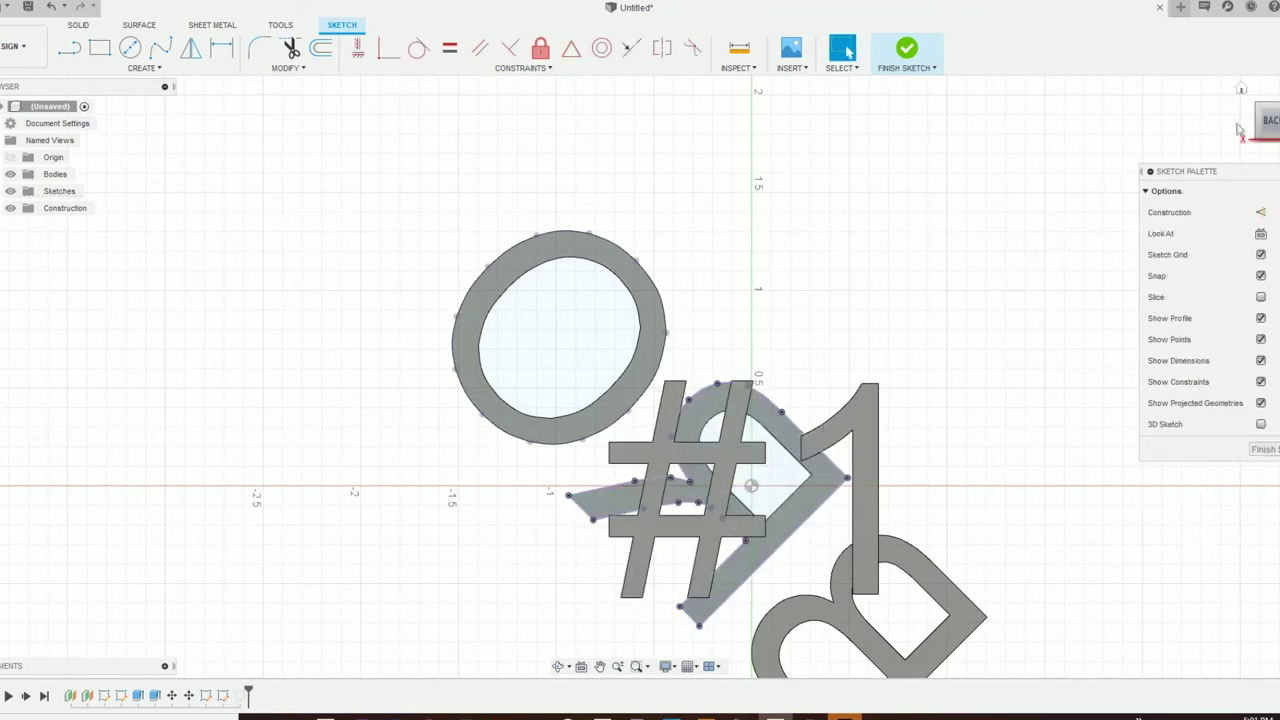
{"action": "left_click", "coordinate": [928, 56]}
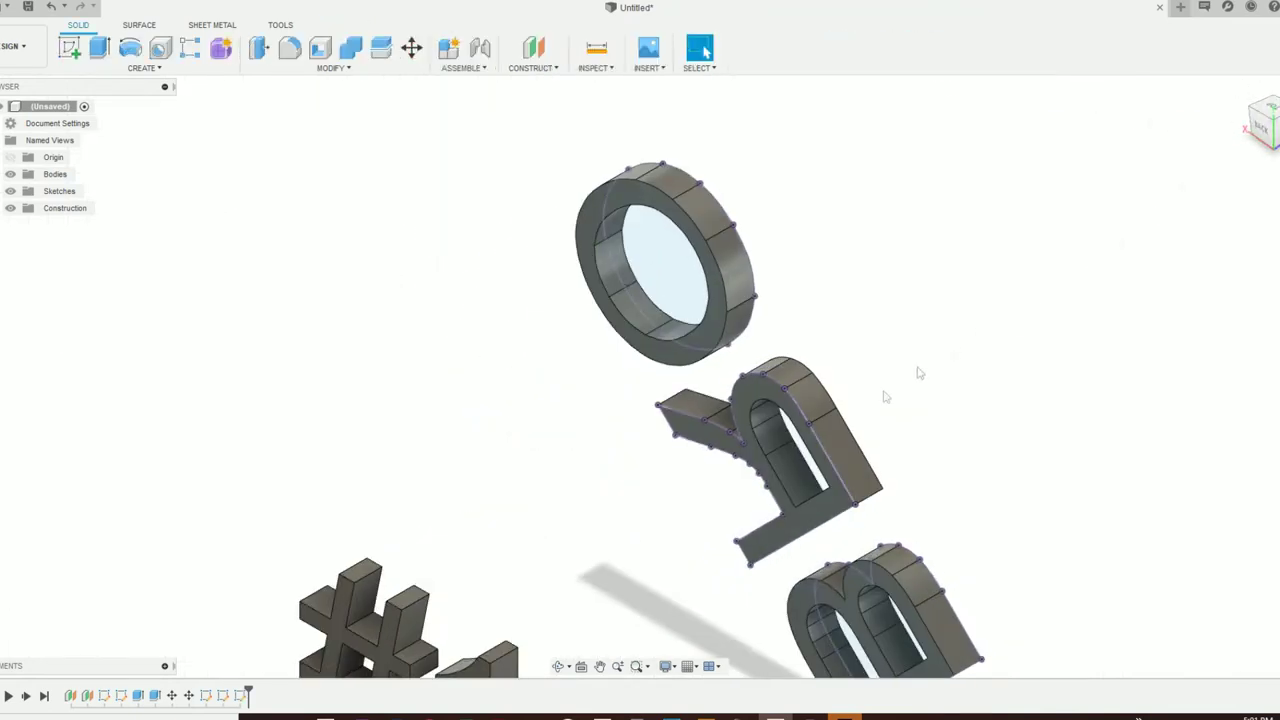
Open the sketch of the letter "B" for editing and delete its whole existing outline.
{"action": "middle_click_drag", "start_coordinate": [808, 534], "coordinate": [643, 209]}
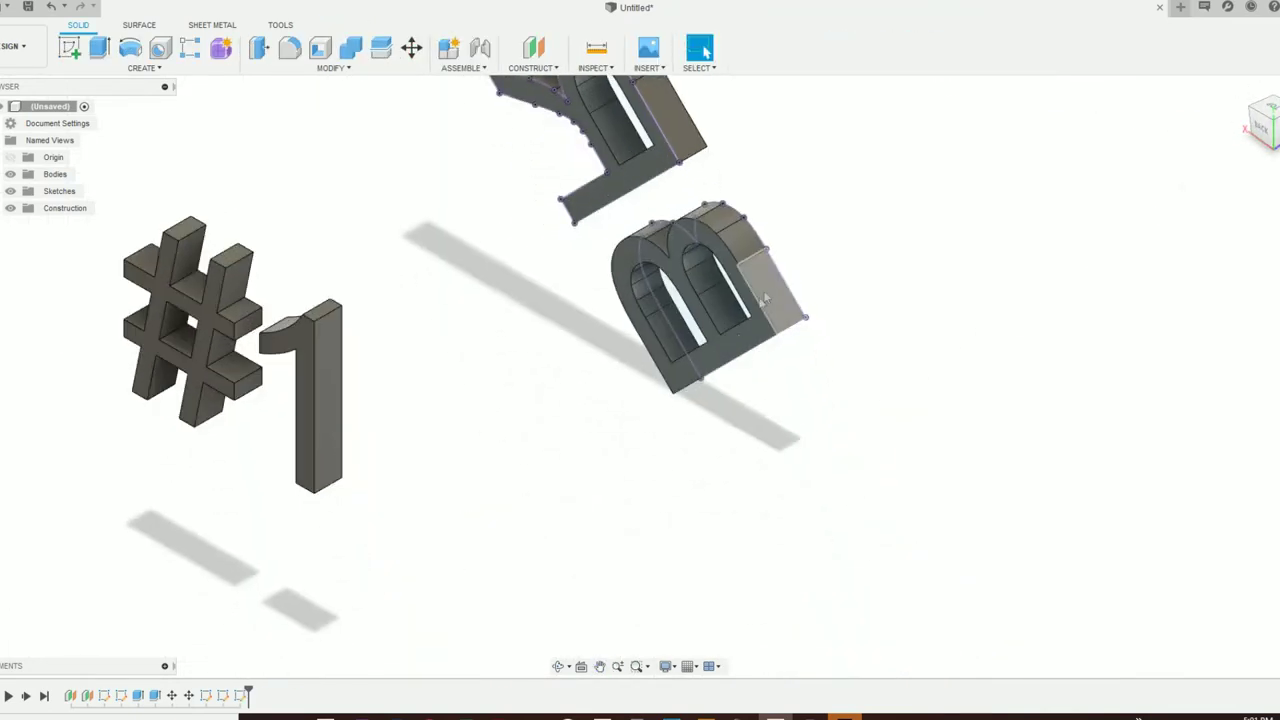
{"action": "middle_click_drag", "start_coordinate": [745, 294], "coordinate": [628, 433]}
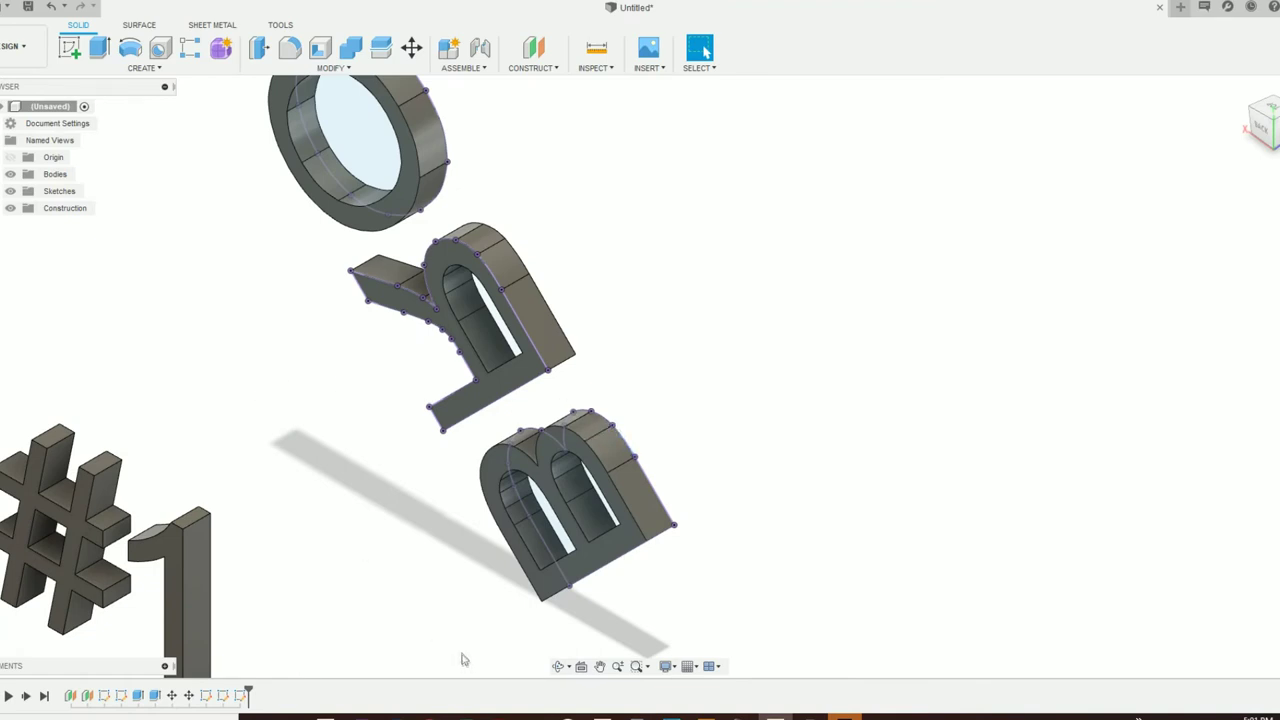
{"action": "right_click", "coordinate": [240, 698]}
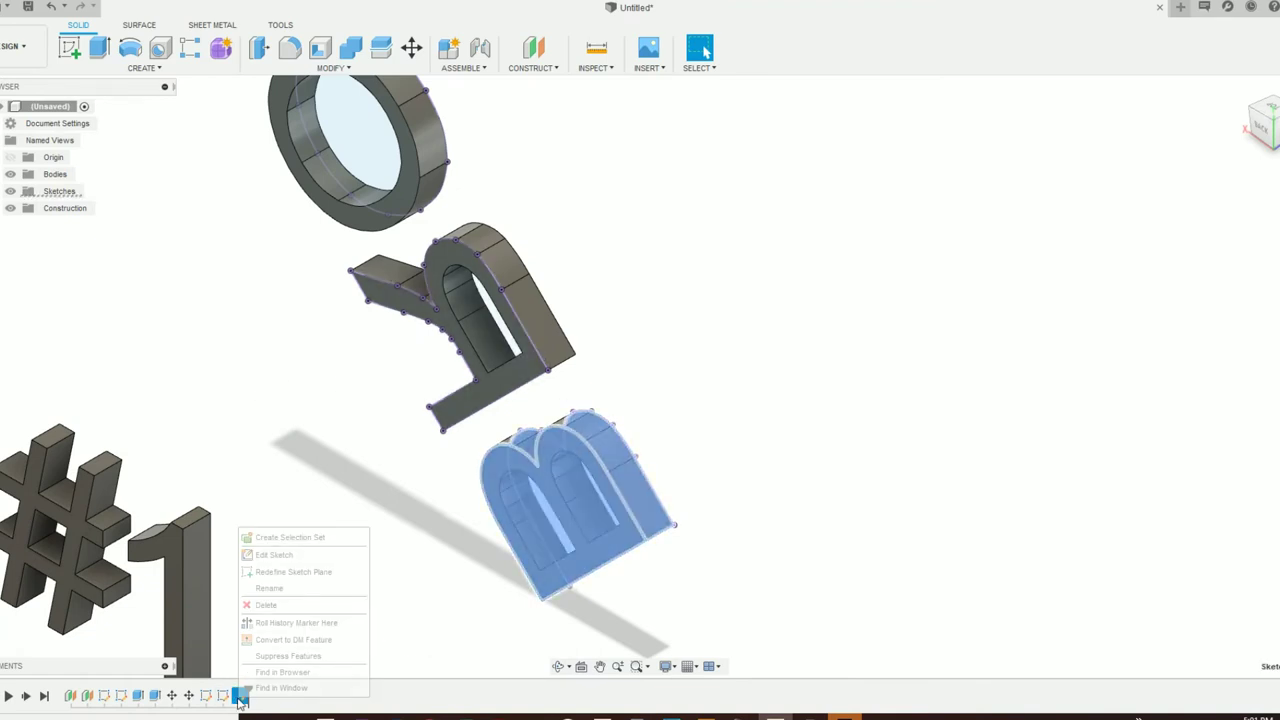
{"action": "left_click", "coordinate": [287, 558]}
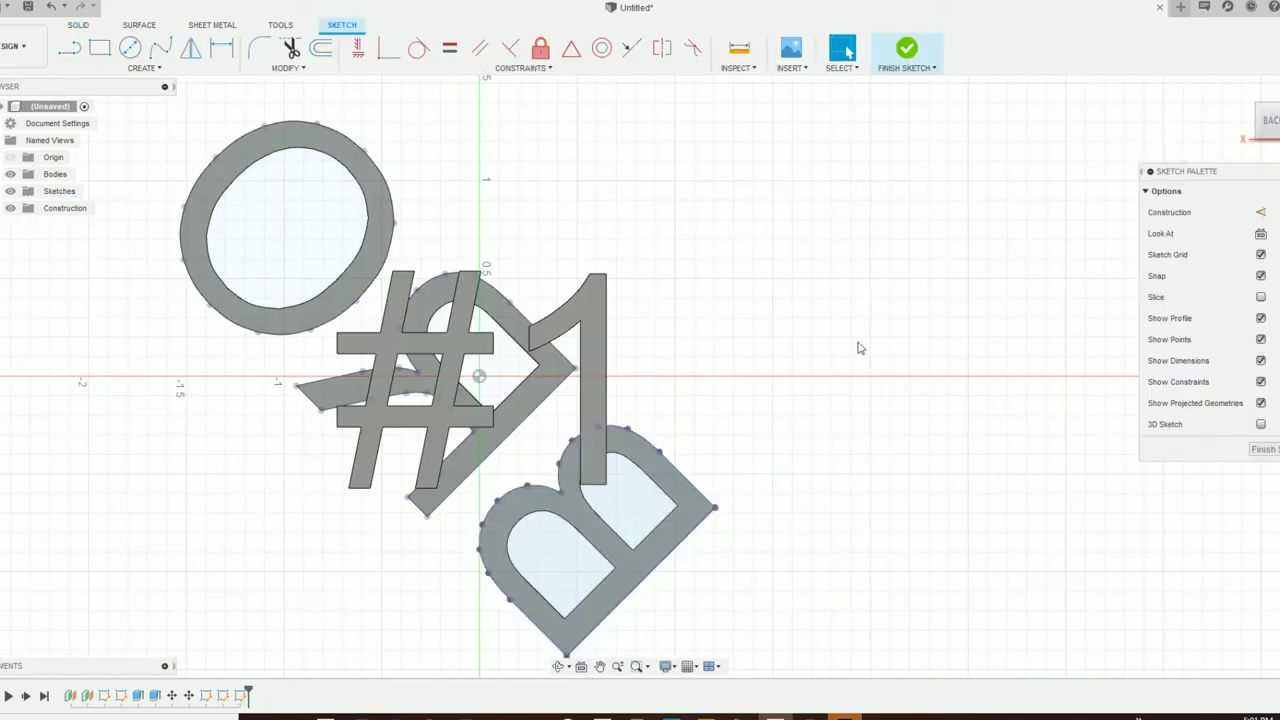
{"action": "left_click_drag", "start_coordinate": [854, 351], "coordinate": [530, 662]}
{"action": "key", "text": "Escape"}
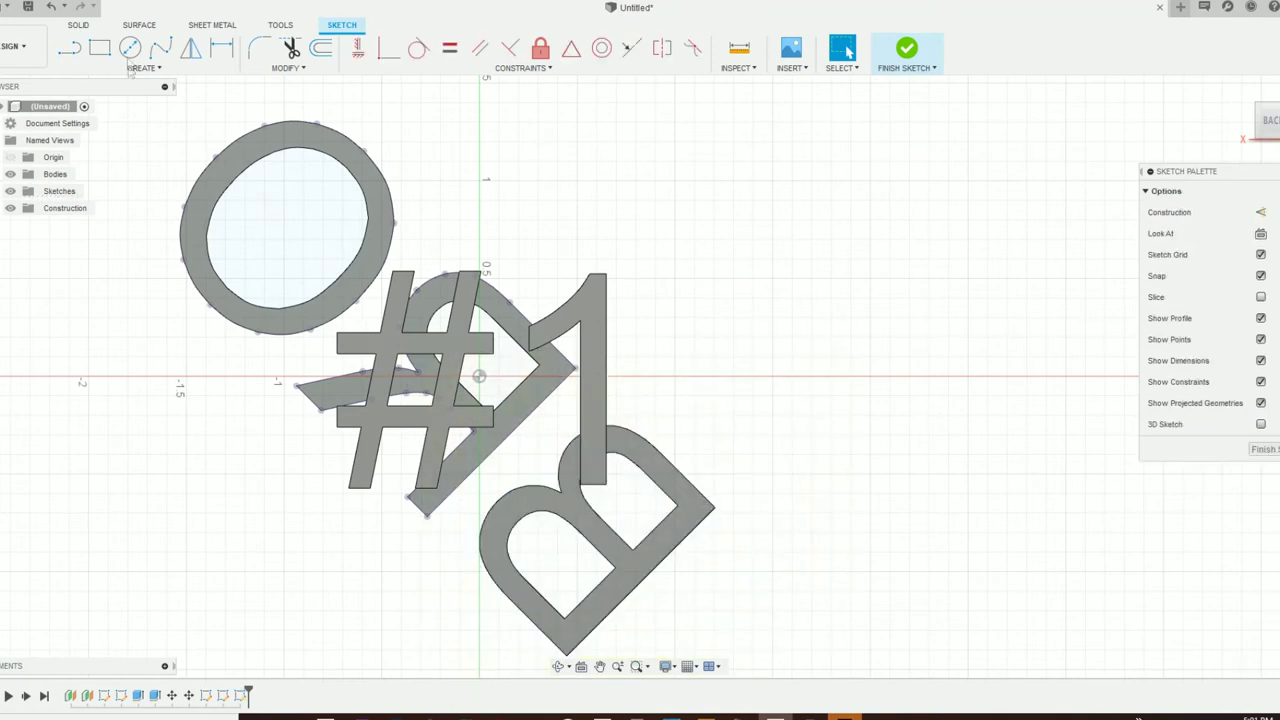
Include the edges of the letter "B"'s visible back face in the sketch as 3D geometry.
{"action": "left_click", "coordinate": [138, 68]}
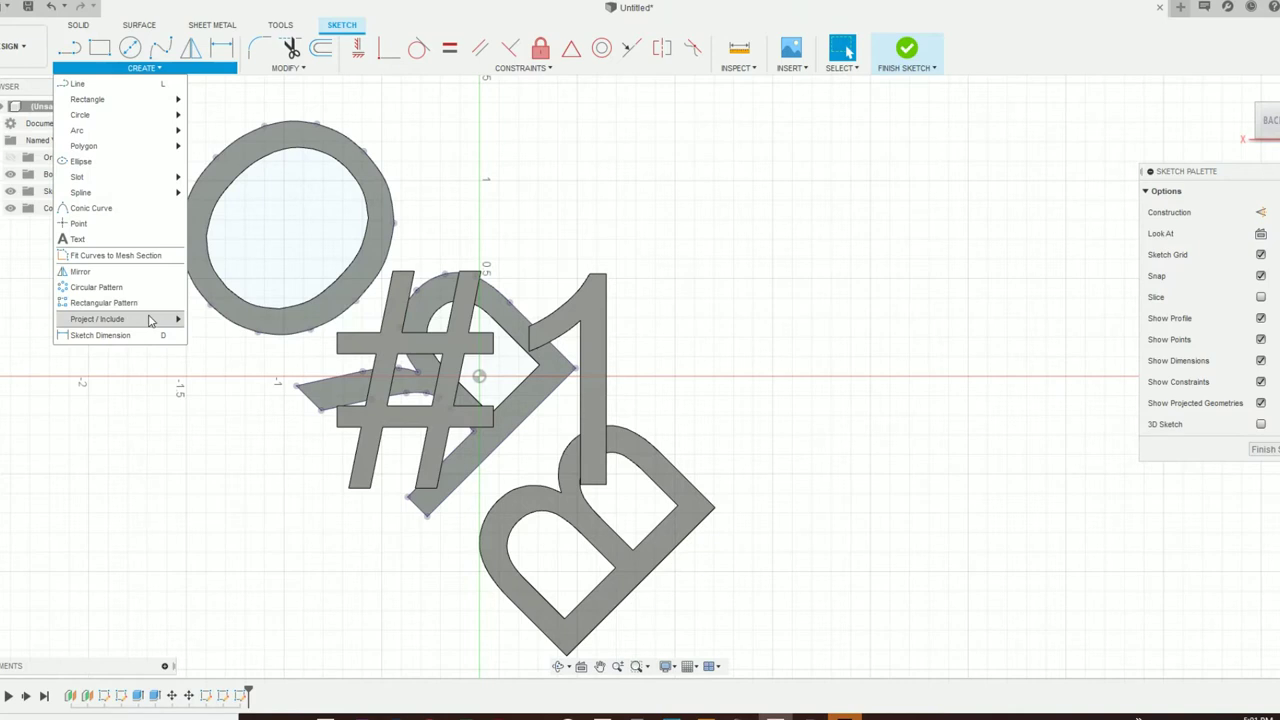
{"action": "mouse_move", "coordinate": [150, 320]}
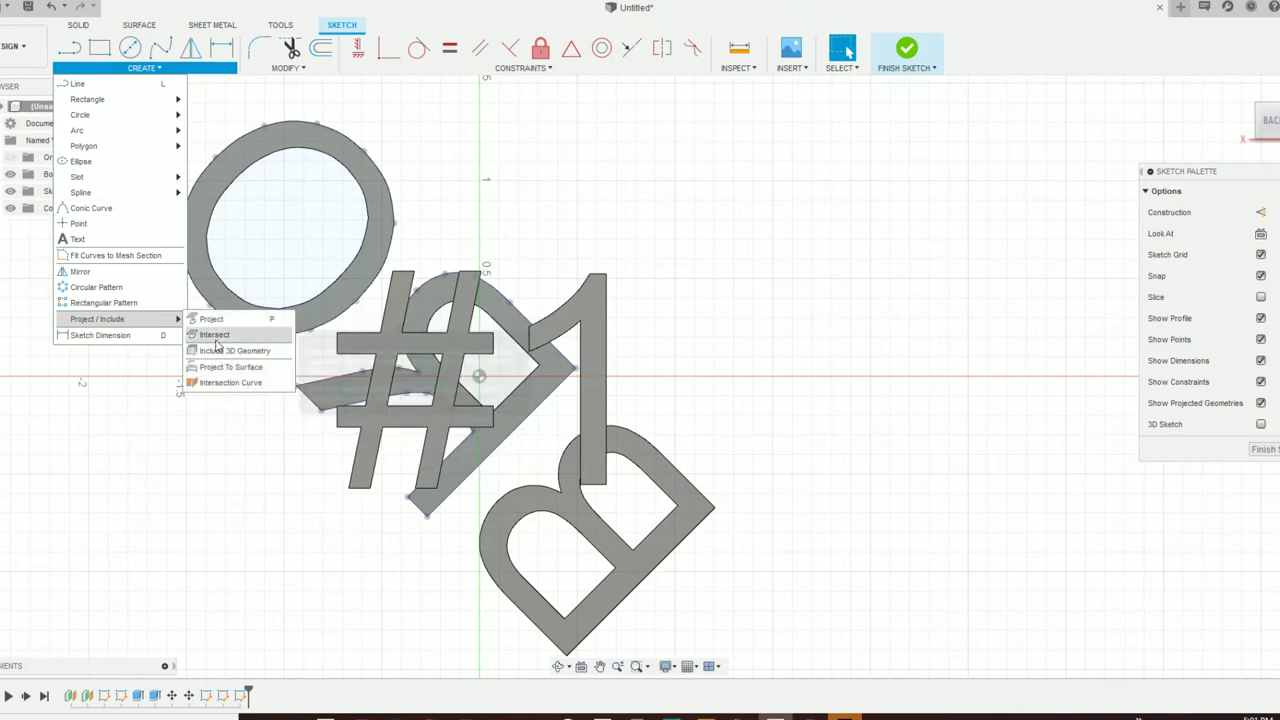
{"action": "left_click", "coordinate": [214, 352]}
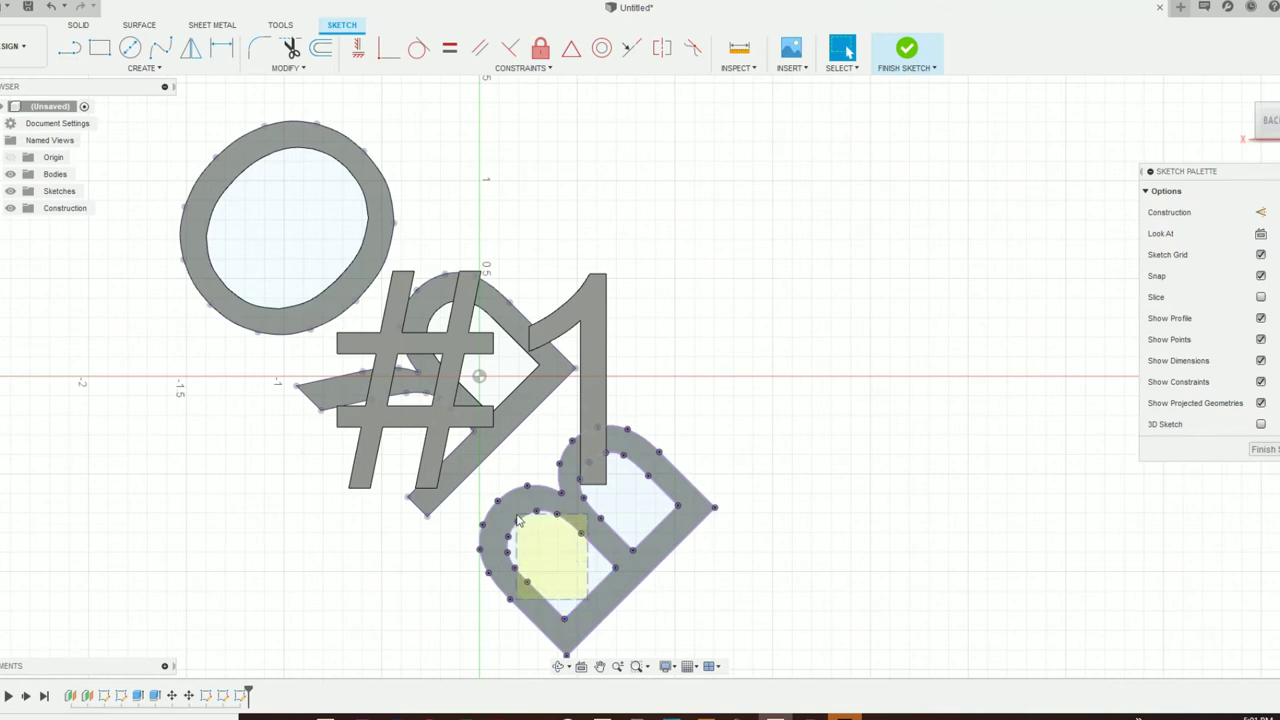
Delete the included curves around both inner openings of the letter "B" and finish the sketch.
{"action": "left_click", "coordinate": [545, 525]}
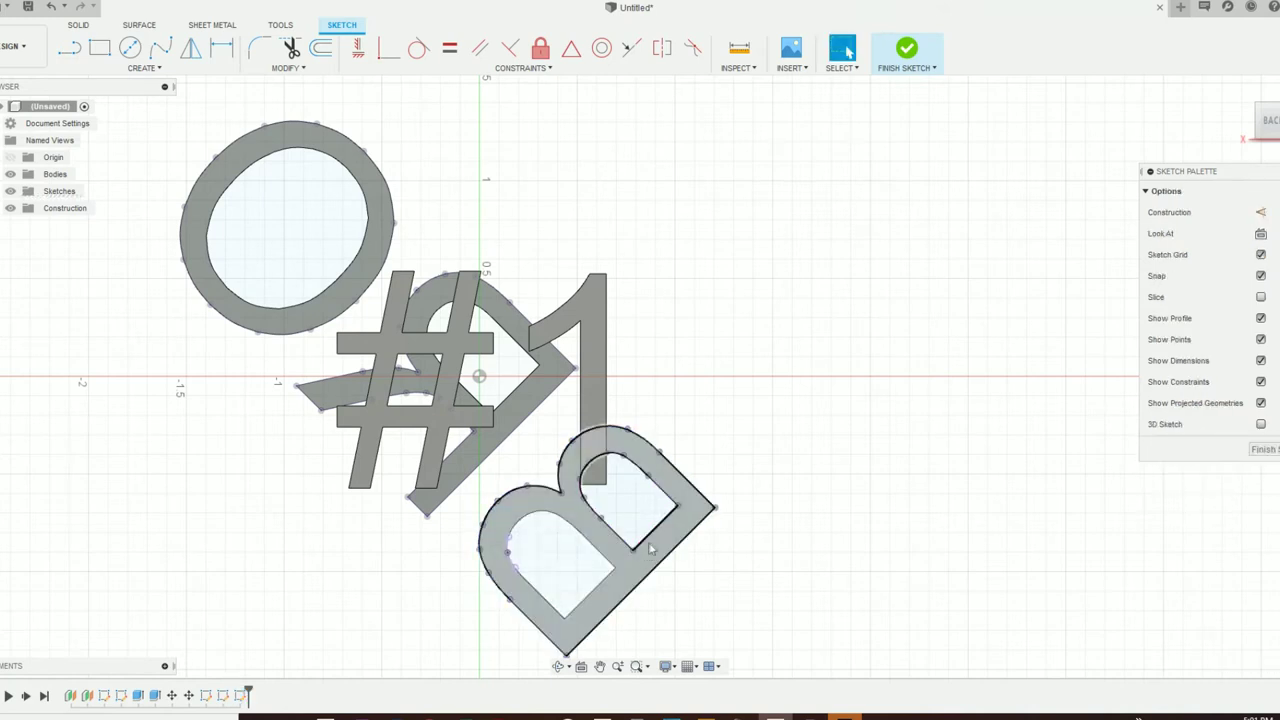
{"action": "left_click", "coordinate": [615, 495]}
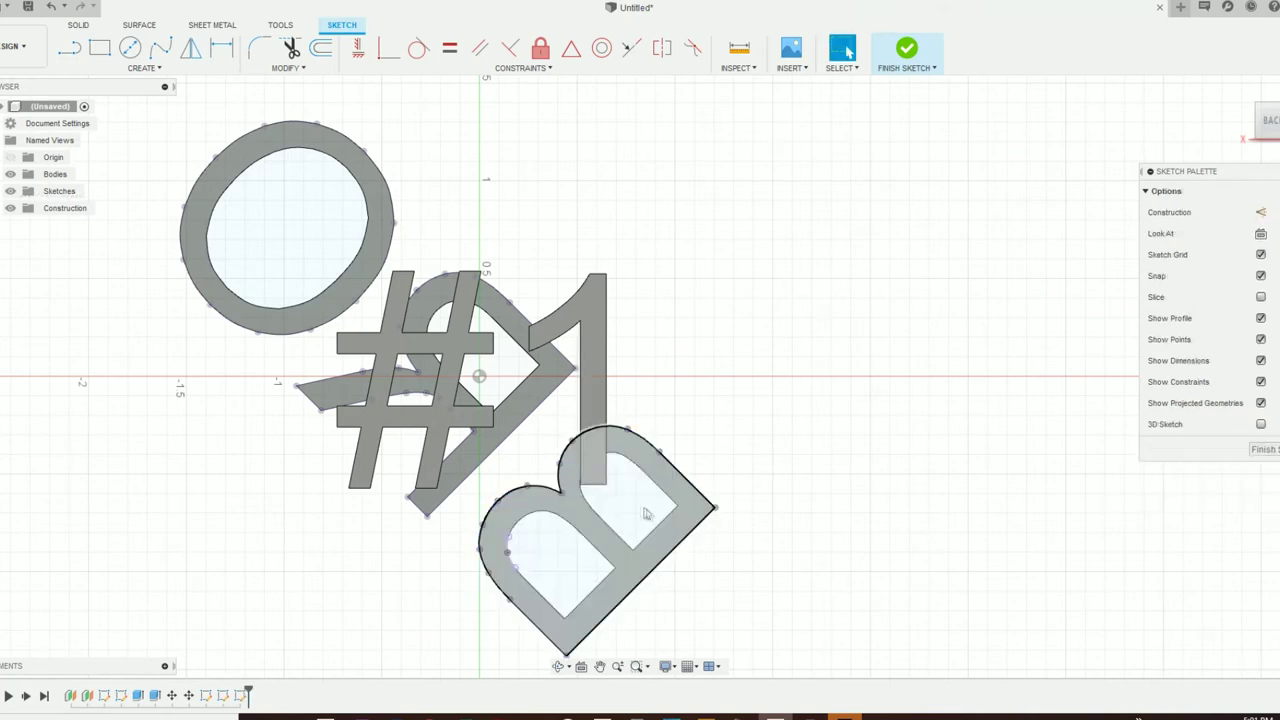
{"action": "left_click", "coordinate": [575, 581]}
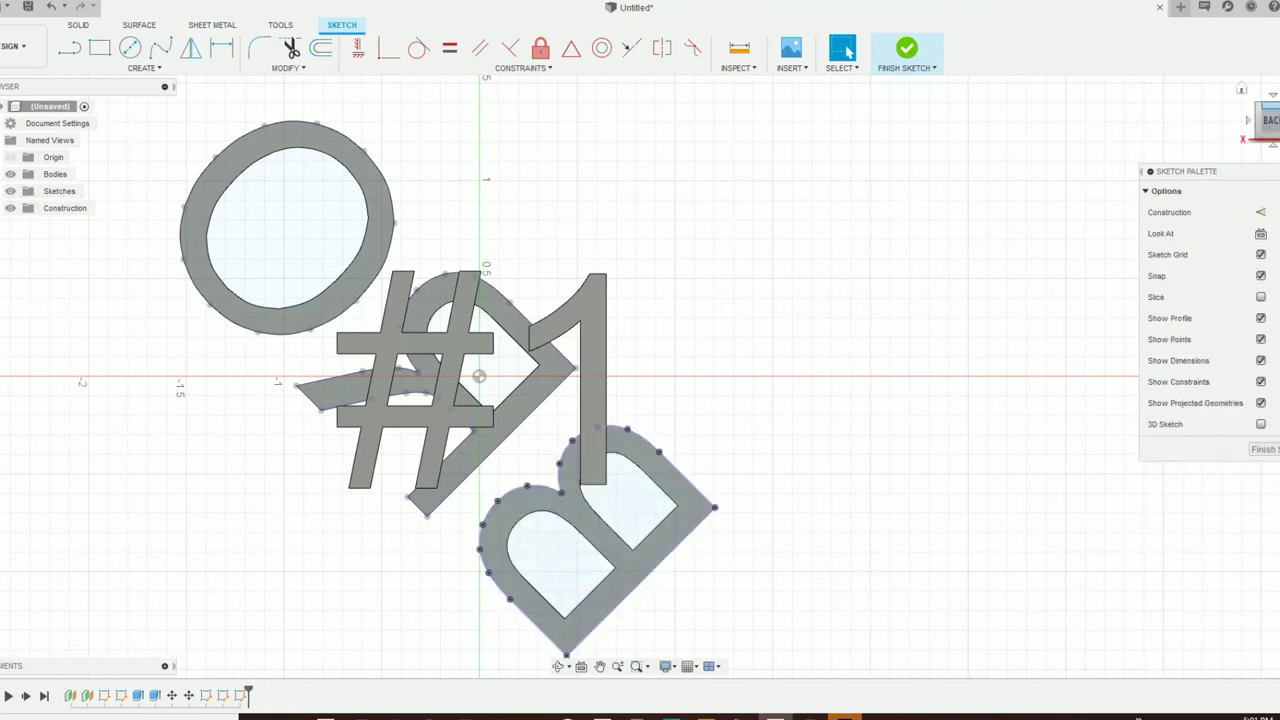
{"action": "left_click", "coordinate": [1241, 89]}
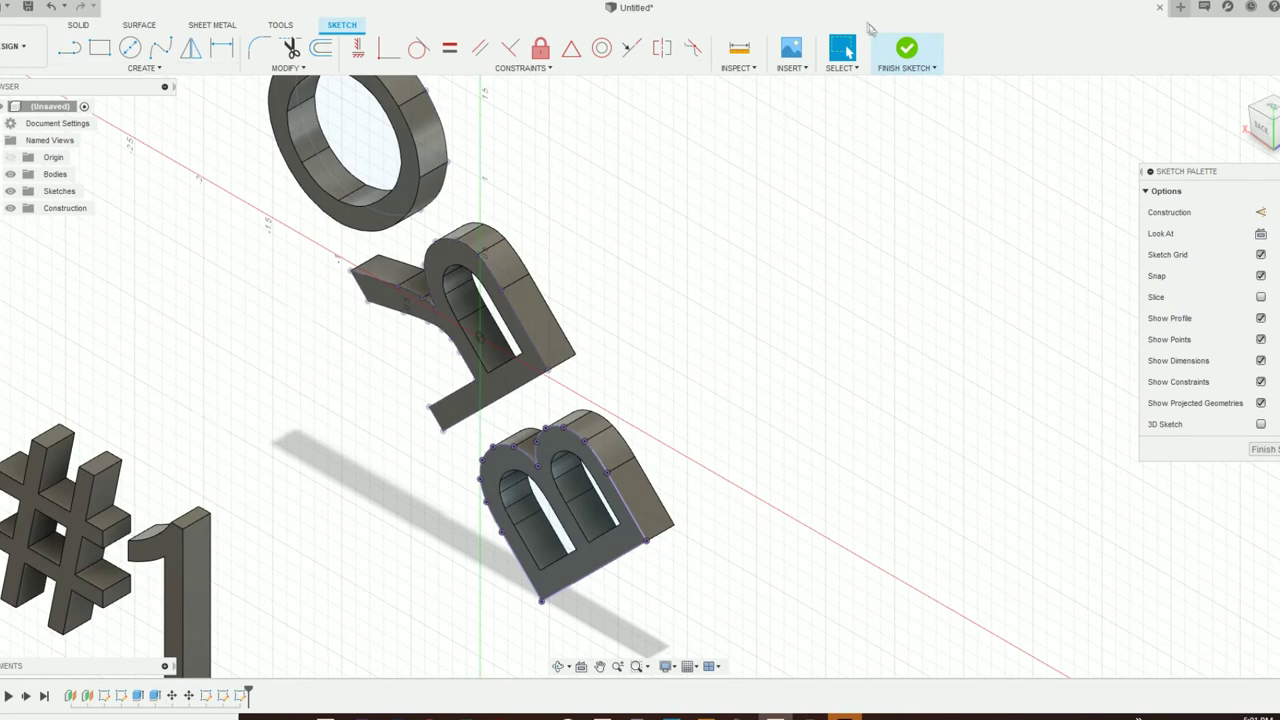
{"action": "left_click", "coordinate": [904, 50]}
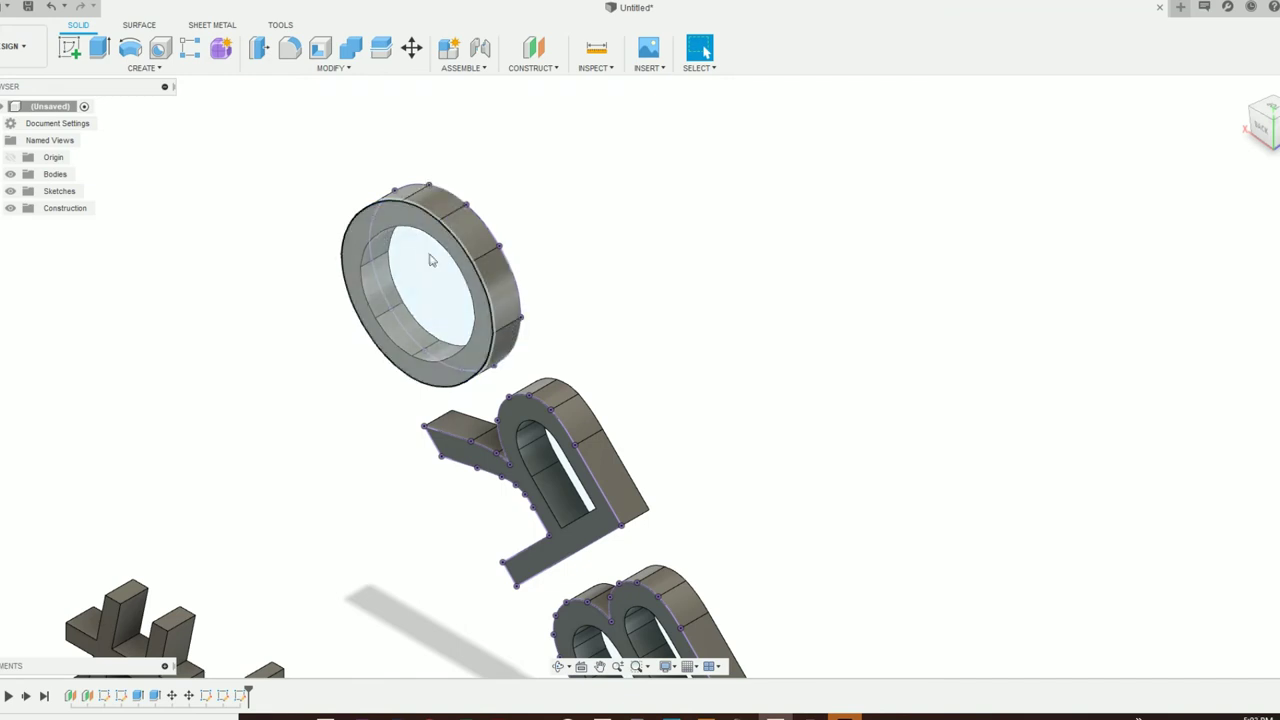
Open the sketch of the letter "O" for editing and delete all of its existing curves.
{"action": "right_click", "coordinate": [208, 695]}
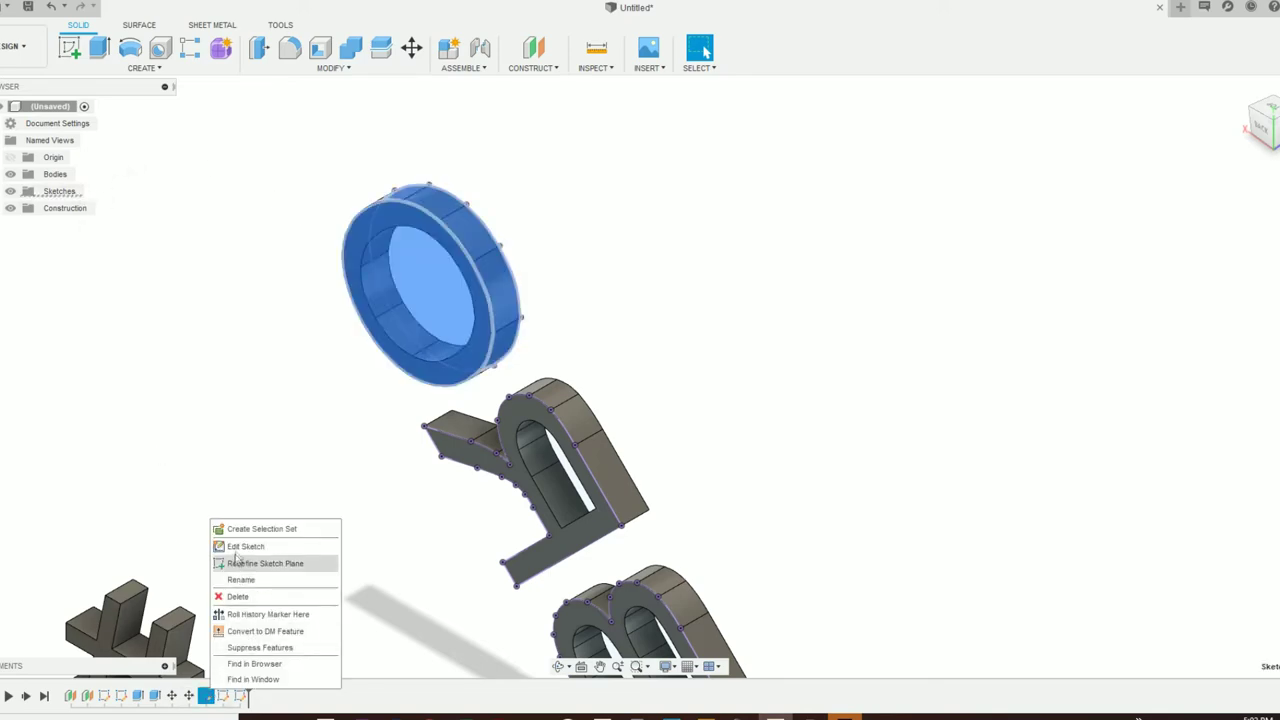
{"action": "left_click", "coordinate": [238, 550]}
{"action": "left_click_drag", "start_coordinate": [605, 216], "coordinate": [186, 510]}
{"action": "left_click", "coordinate": [160, 518]}
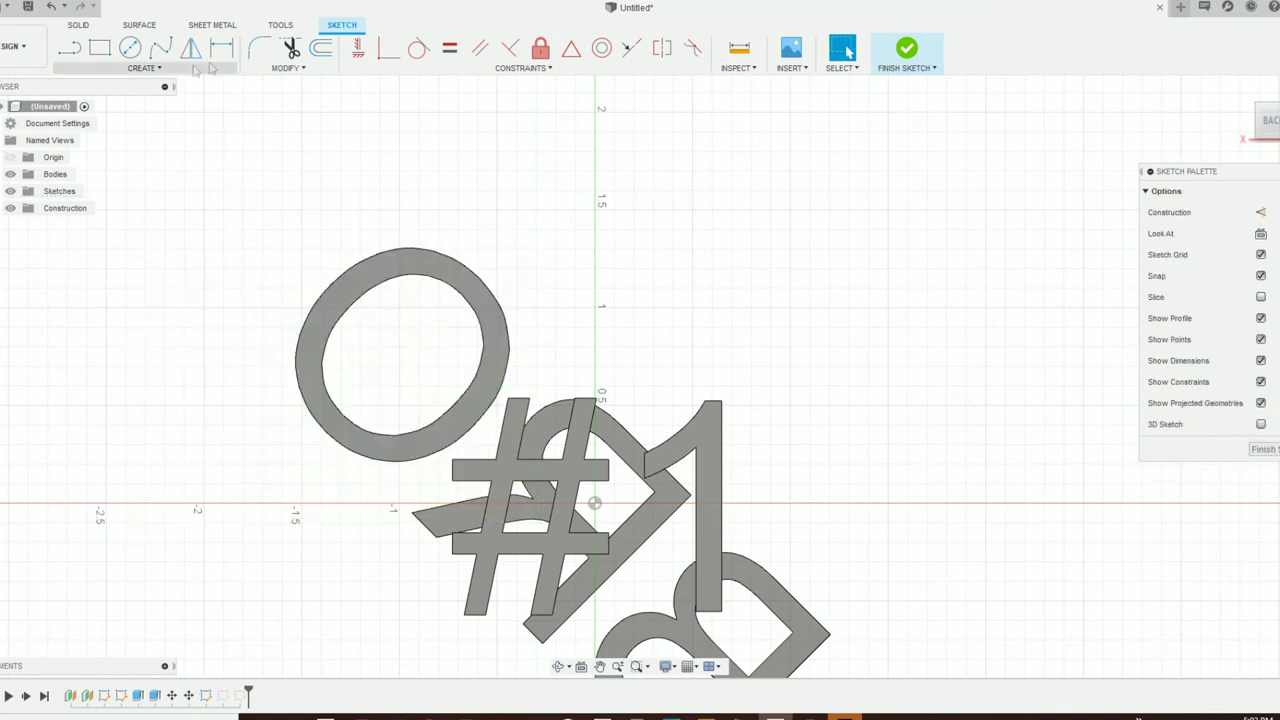
Include the outer and inner edges of the letter "O"'s visible back face in the sketch as 3D geometry.
{"action": "left_click", "coordinate": [163, 72]}
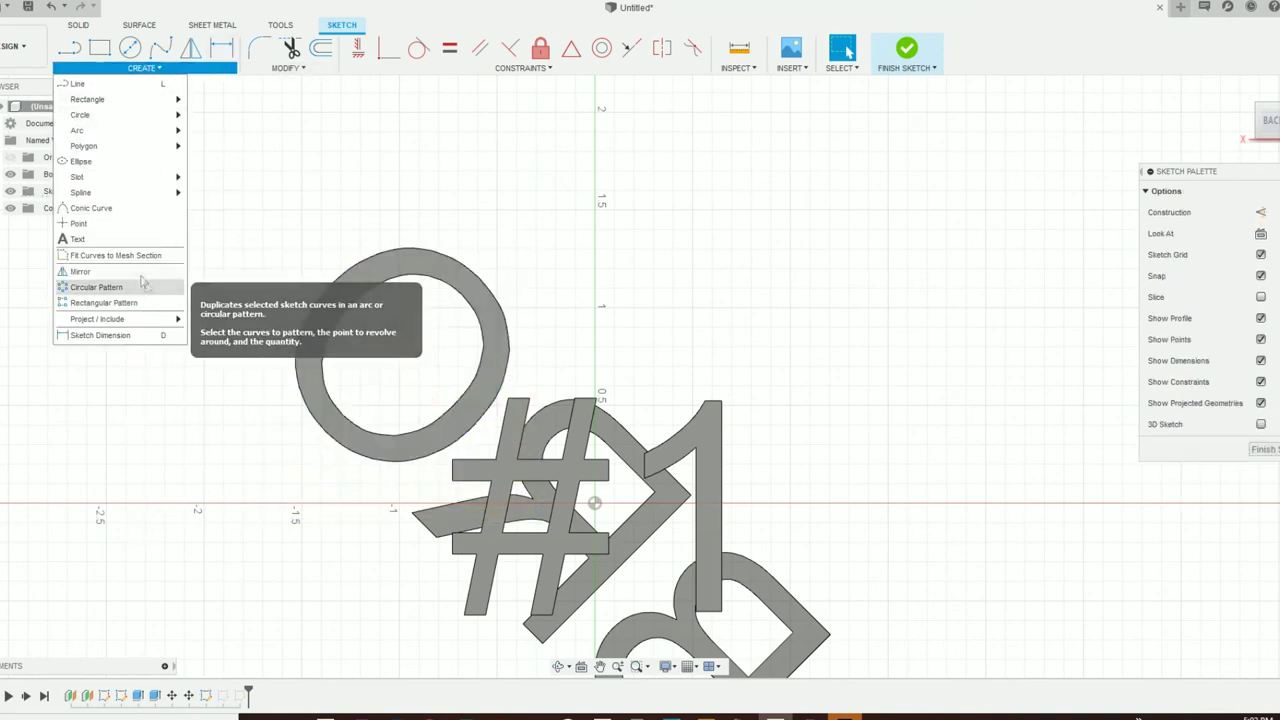
{"action": "mouse_move", "coordinate": [130, 323]}
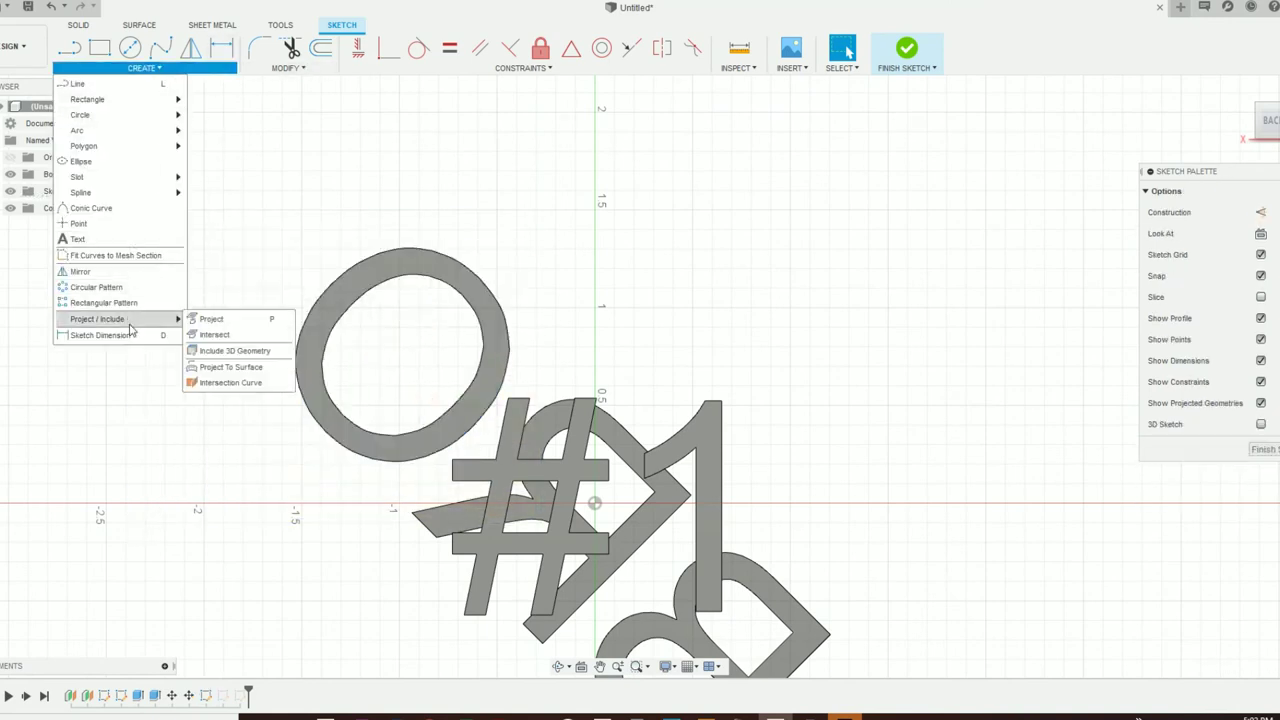
{"action": "left_click", "coordinate": [215, 352]}
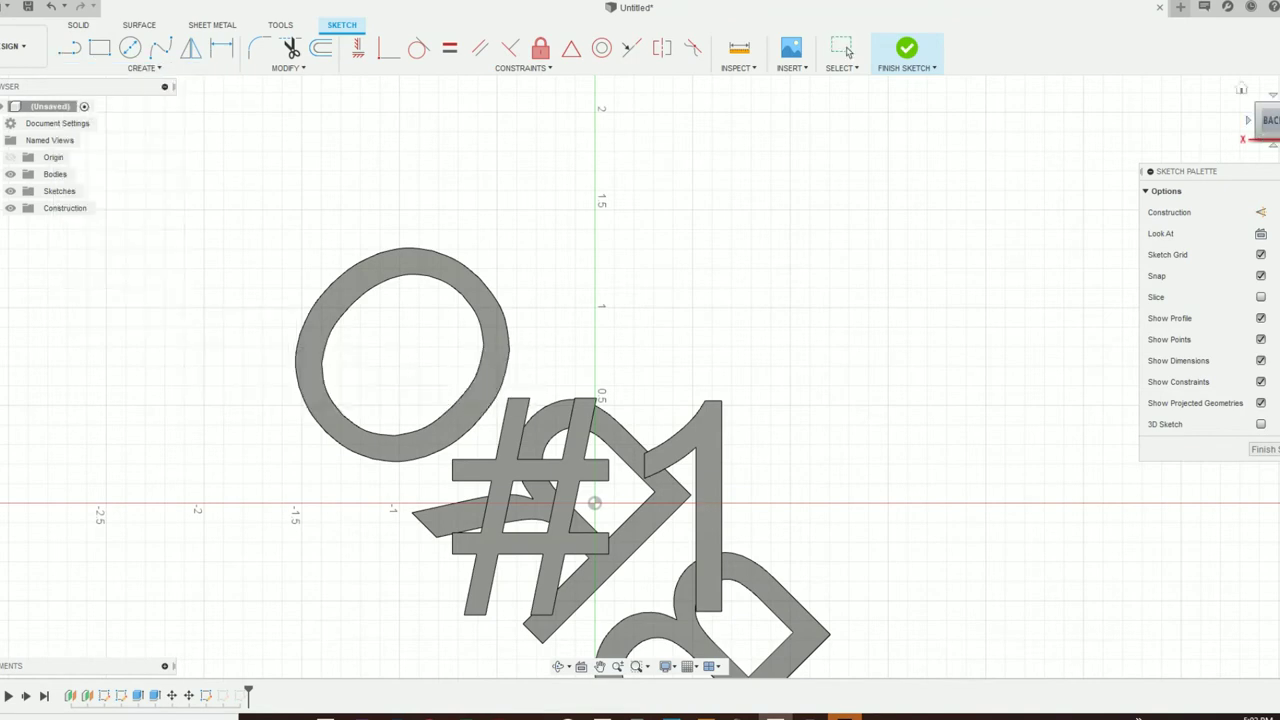
{"action": "left_click", "coordinate": [1266, 104]}
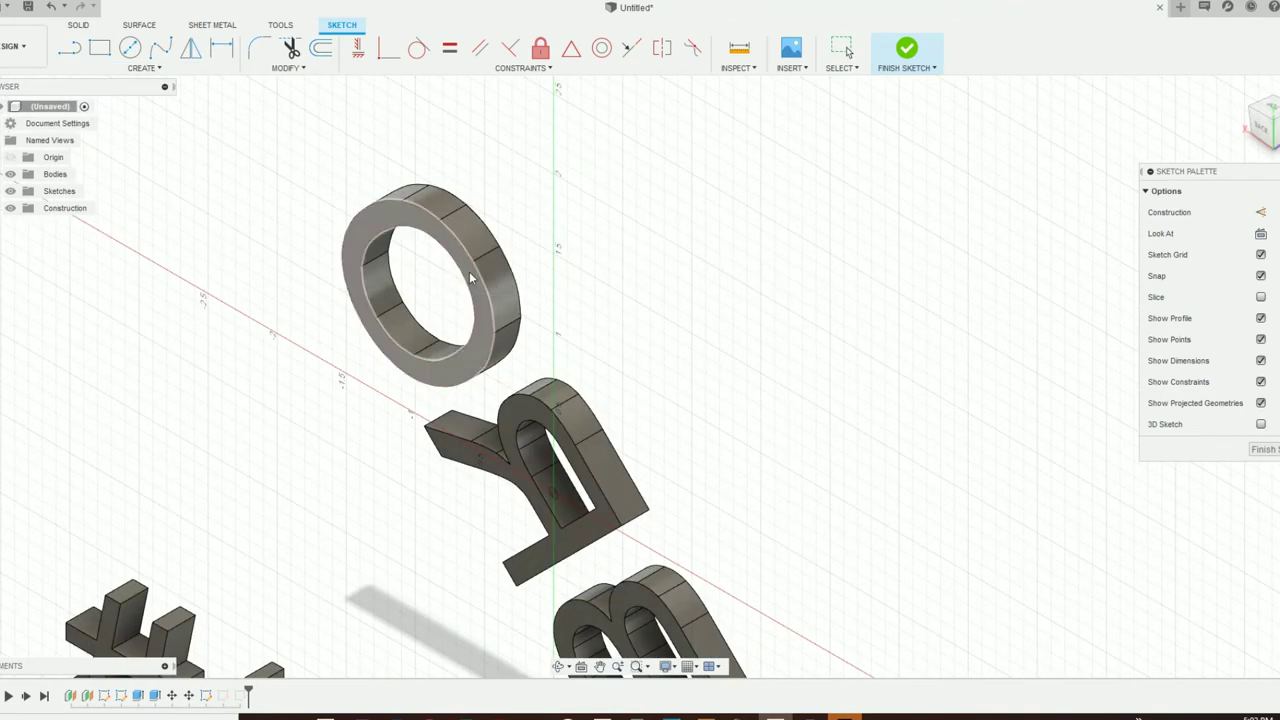
{"action": "left_click", "coordinate": [463, 300]}
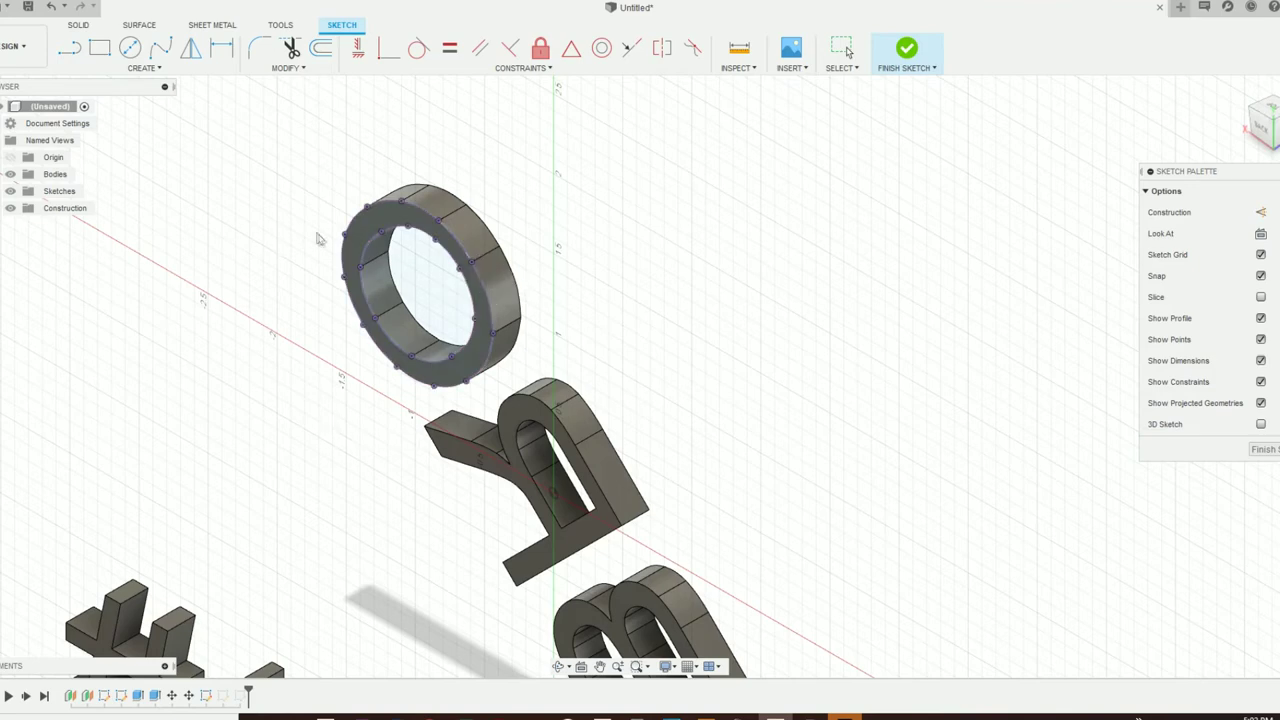
{"action": "key", "text": "Escape"}
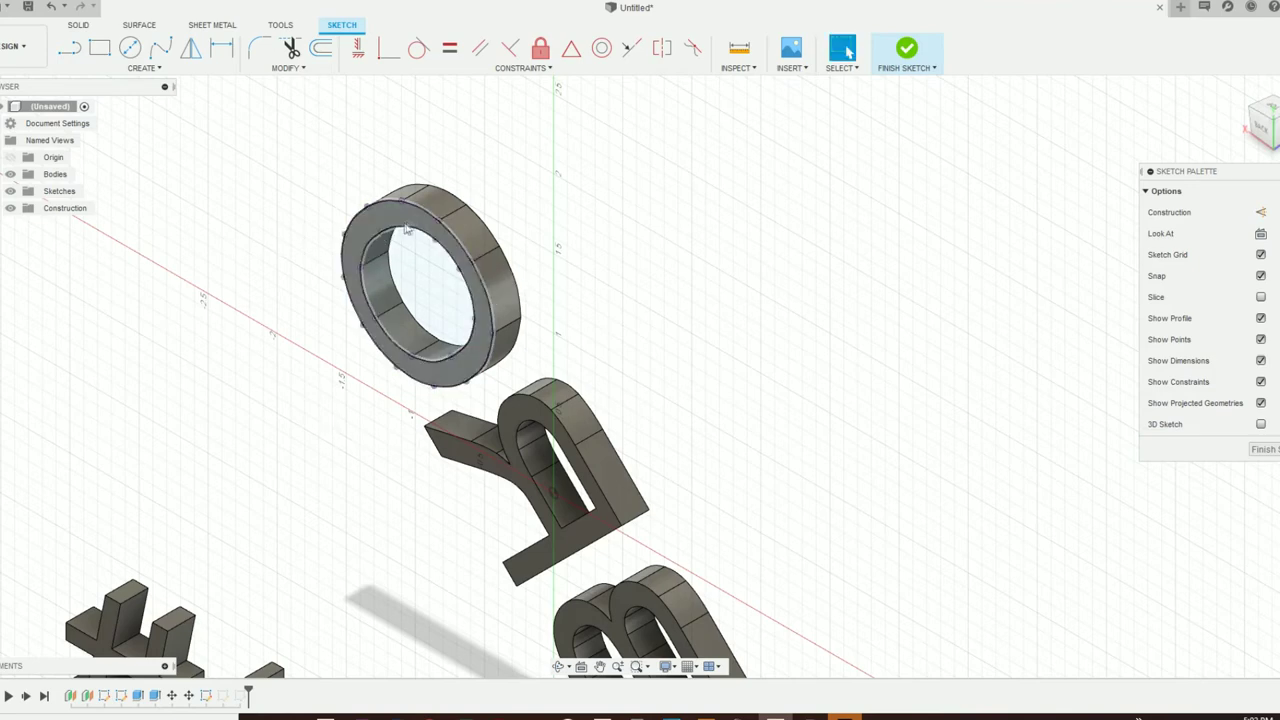
Delete the included curves around the inner opening of the letter "O" and finish the sketch.
{"action": "left_click", "coordinate": [384, 341]}
{"action": "key", "text": "Escape"}
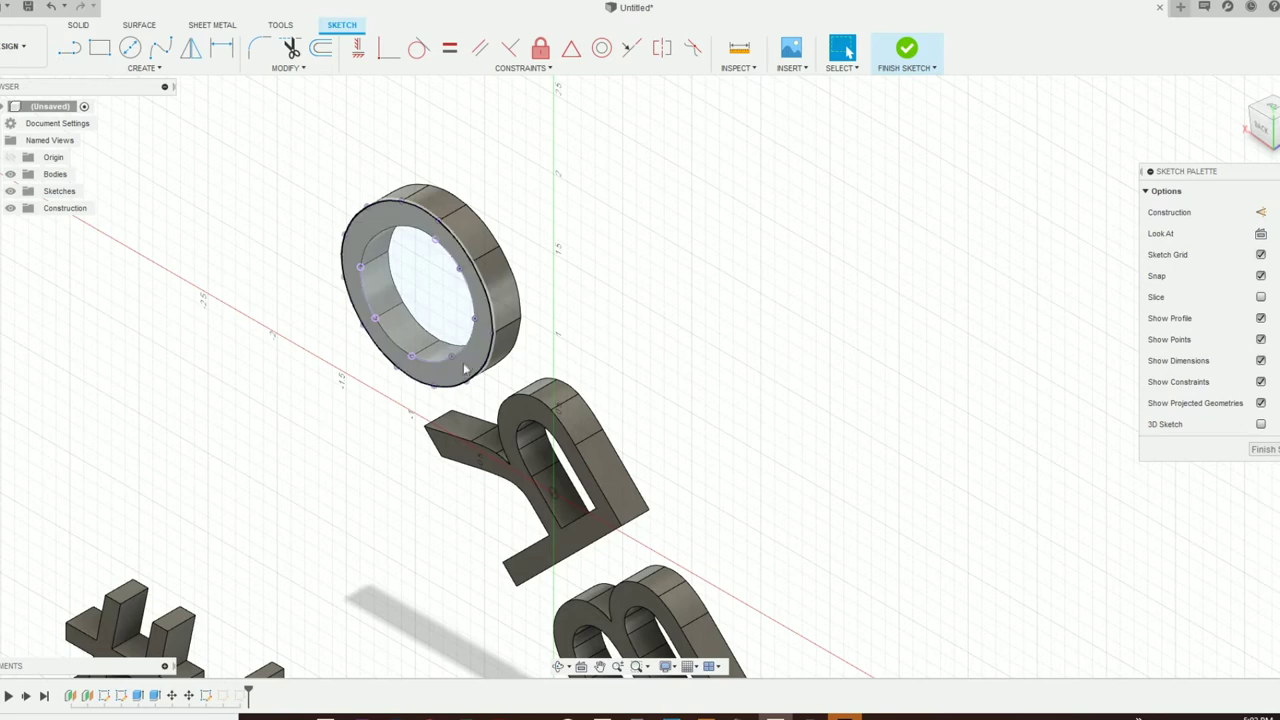
{"action": "left_click", "coordinate": [410, 328]}
{"action": "key", "text": "Escape"}
{"action": "left_click", "coordinate": [430, 286]}
{"action": "key", "text": "Escape"}
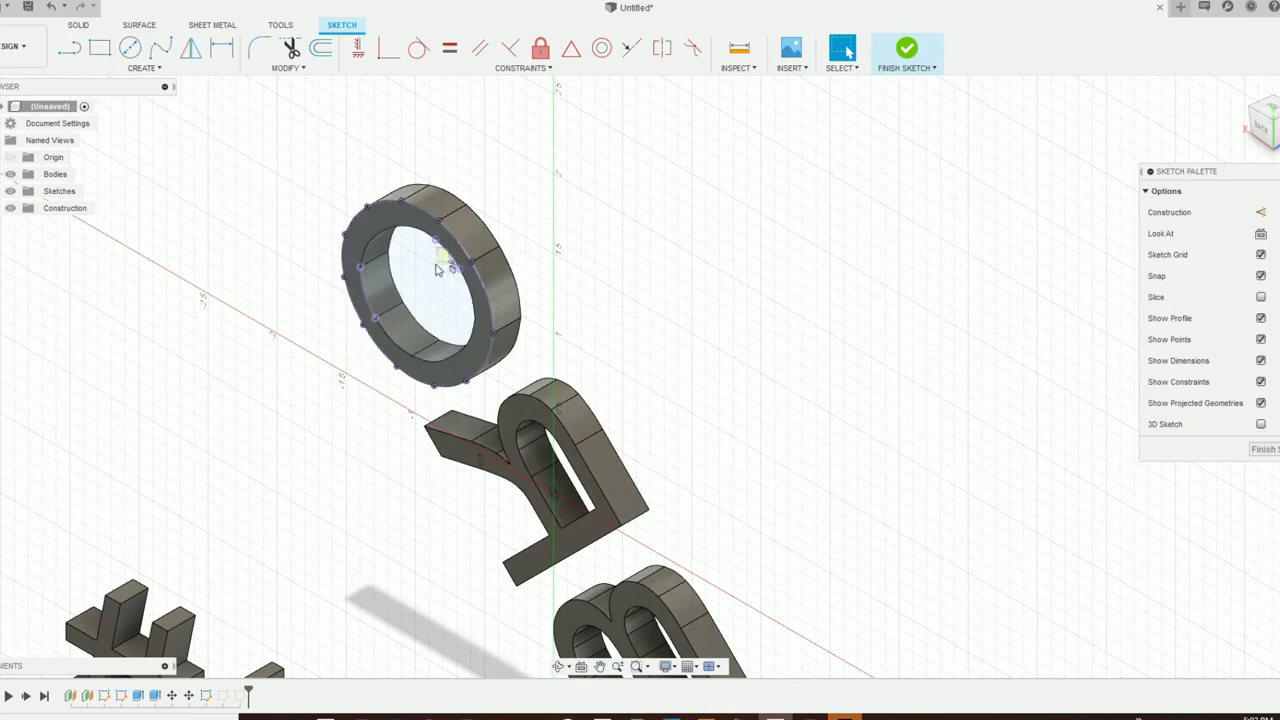
{"action": "left_click", "coordinate": [437, 266]}
{"action": "key", "text": "Escape"}
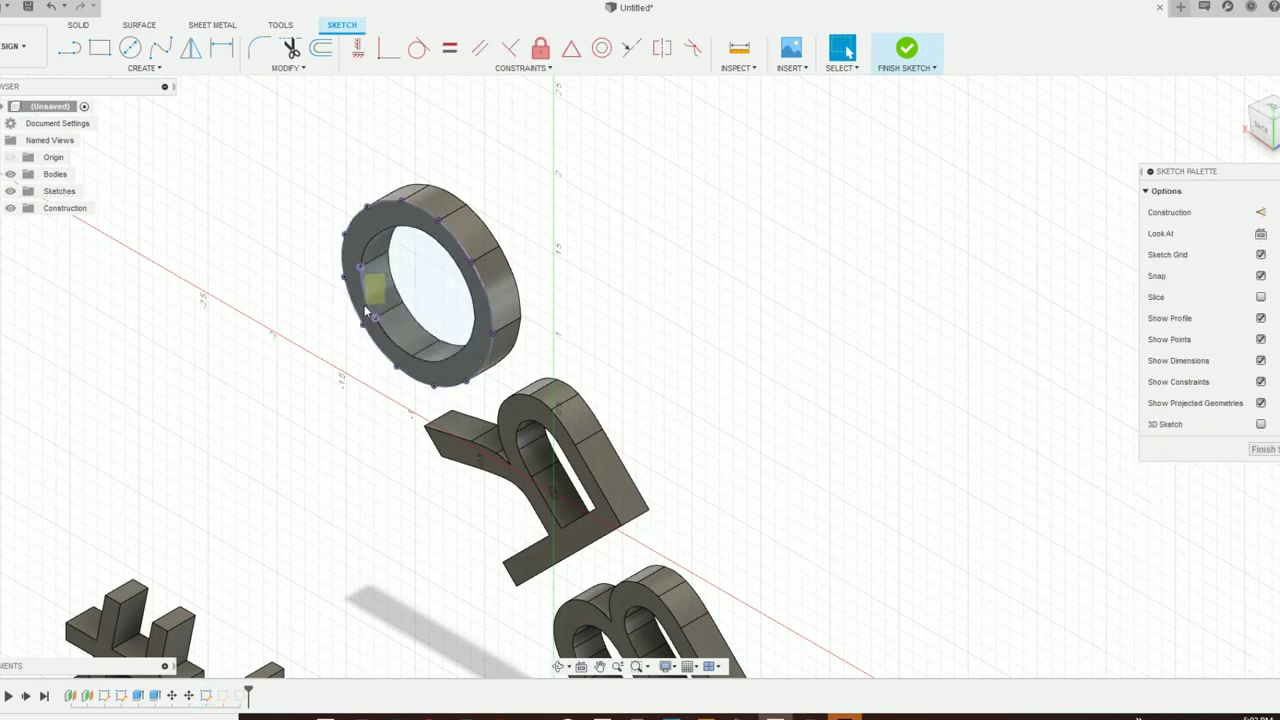
{"action": "left_click", "coordinate": [366, 314]}
{"action": "key", "text": "Escape"}
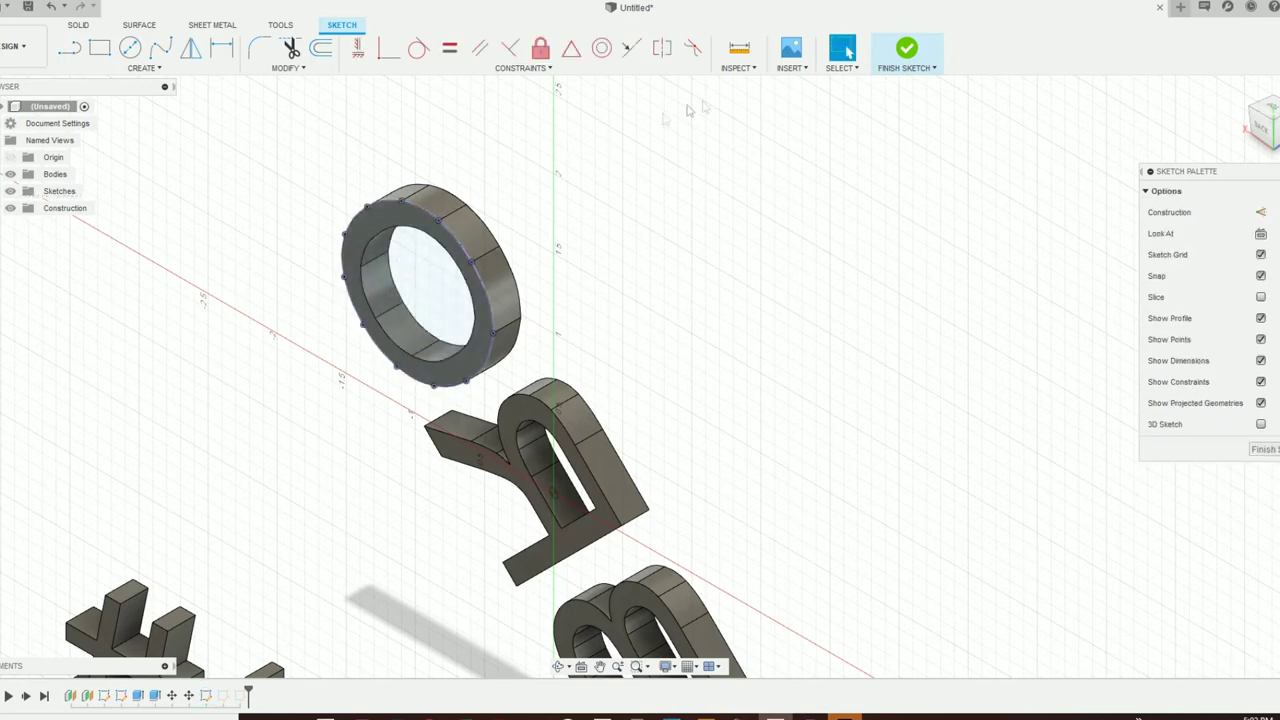
{"action": "left_click", "coordinate": [899, 50]}
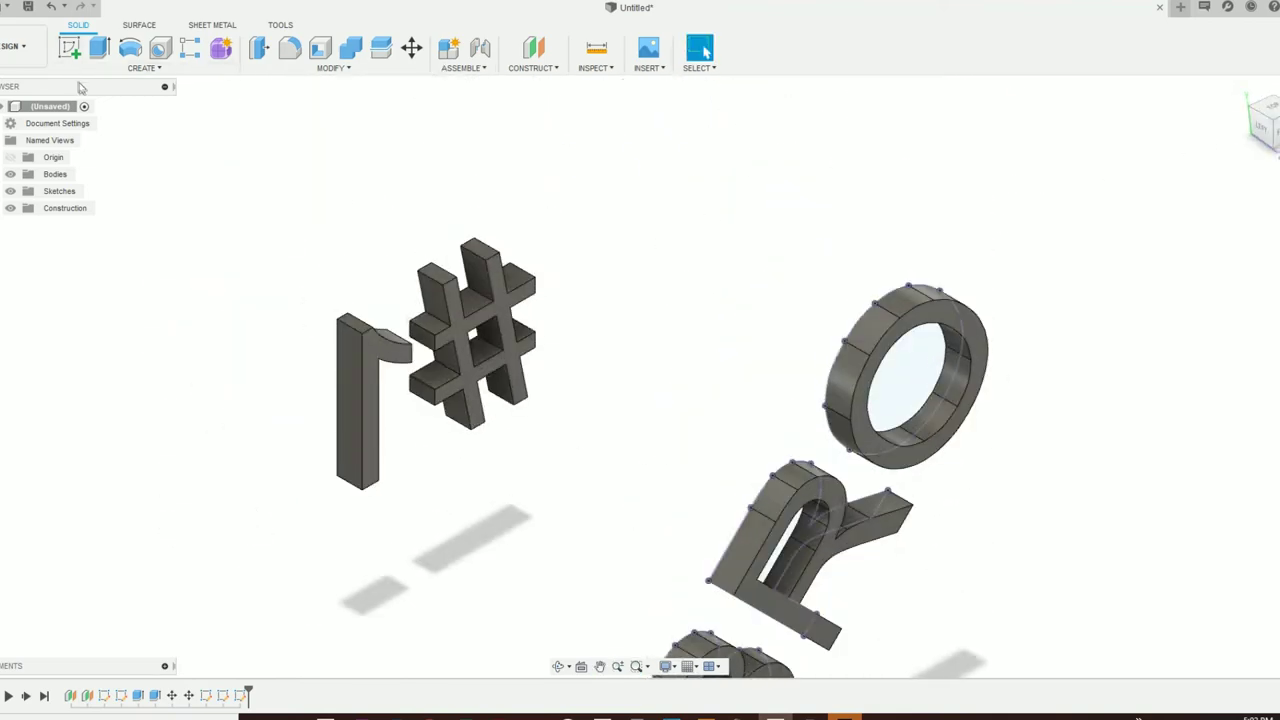
Create a sketch on the face of the "1" toward the "BRO" letters and include the matching "#" face's edges as 3D geometry.
{"action": "left_click", "coordinate": [69, 47]}
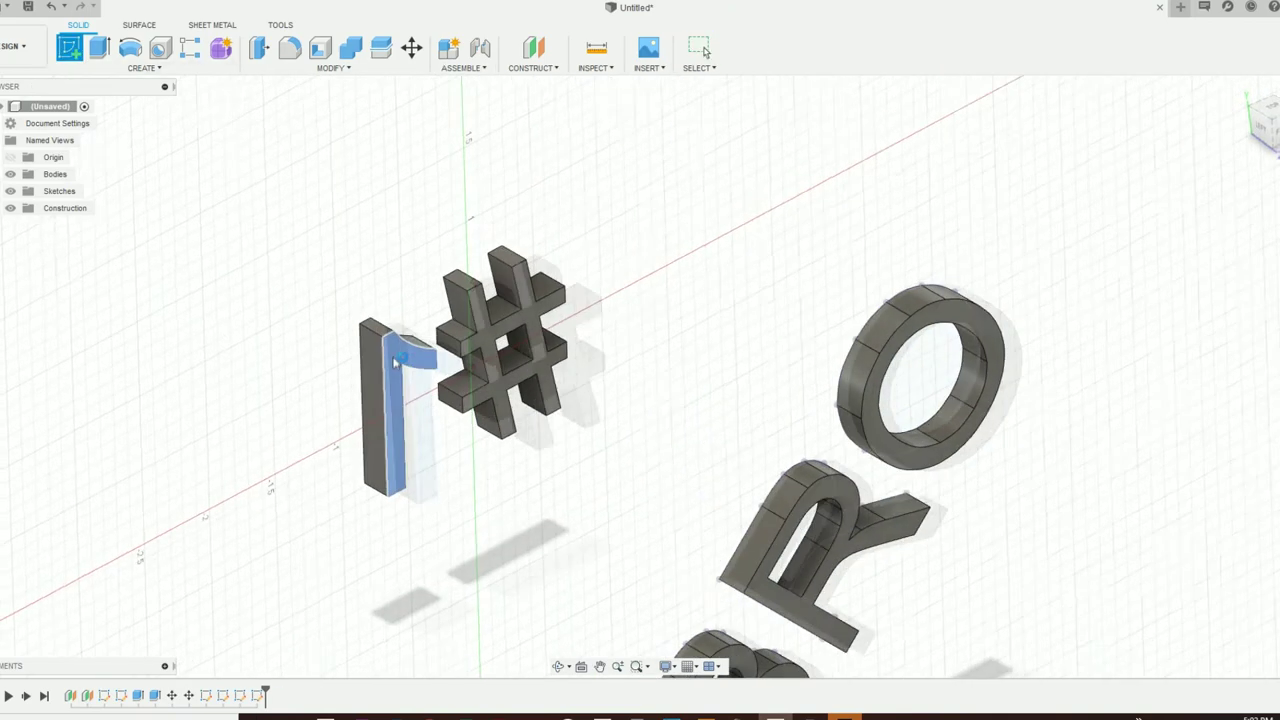
{"action": "left_click", "coordinate": [395, 362]}
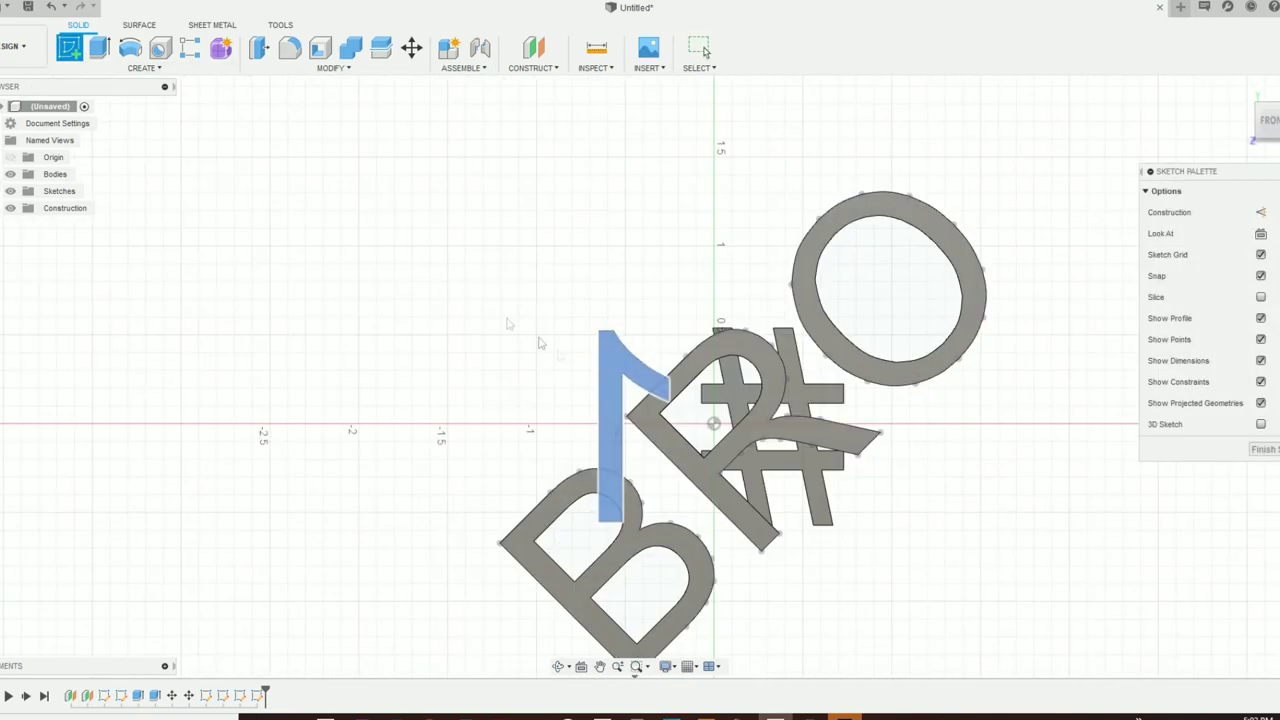
{"action": "left_click", "coordinate": [1258, 112]}
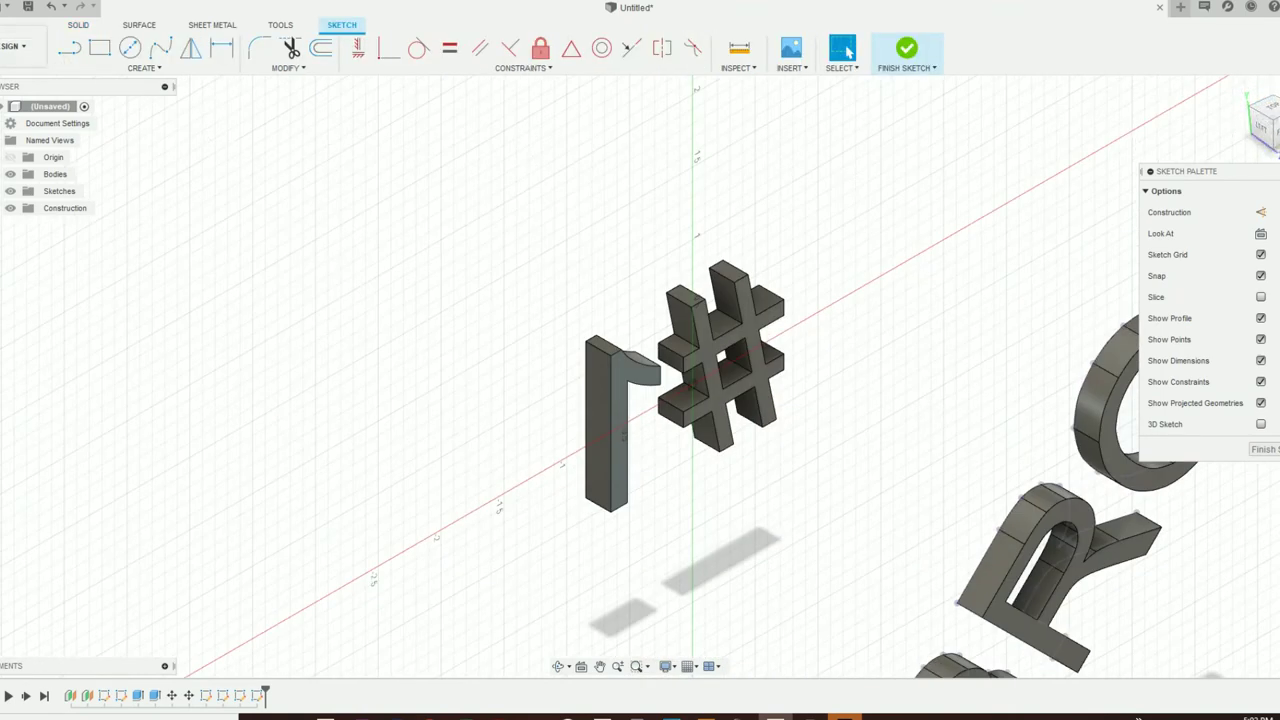
{"action": "left_click", "coordinate": [120, 68]}
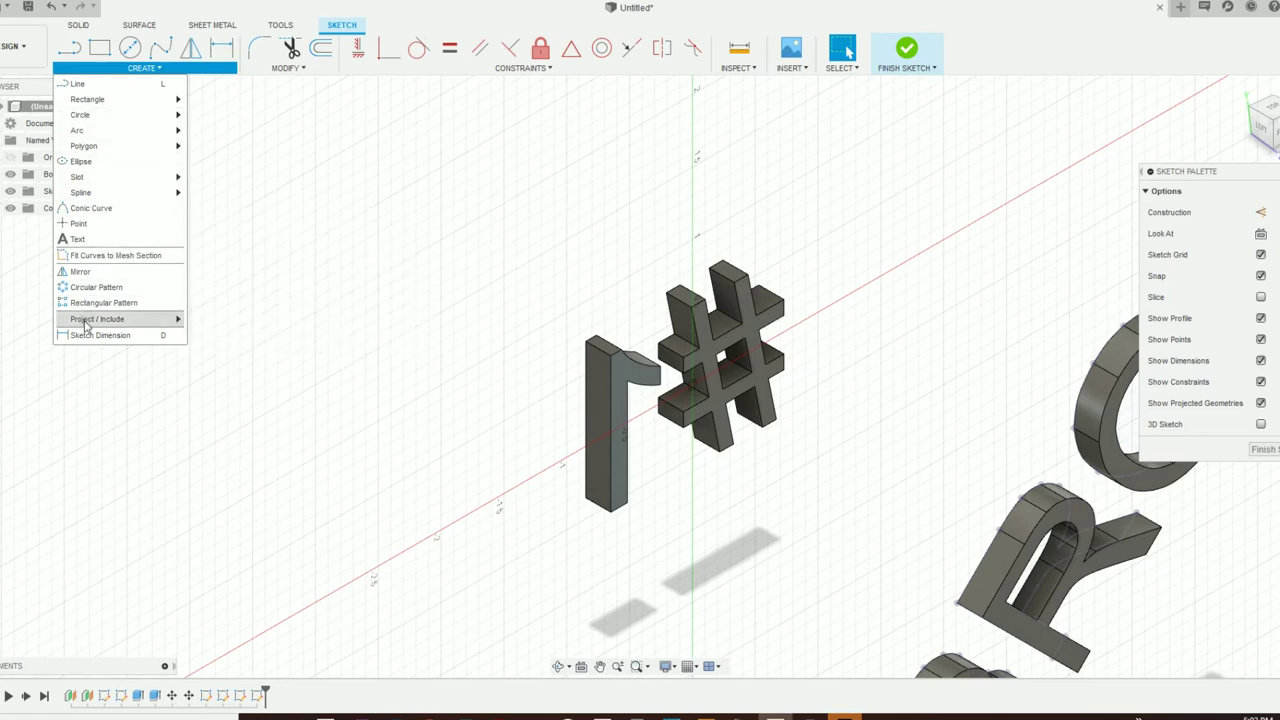
{"action": "mouse_move", "coordinate": [90, 318]}
{"action": "left_click", "coordinate": [218, 352]}
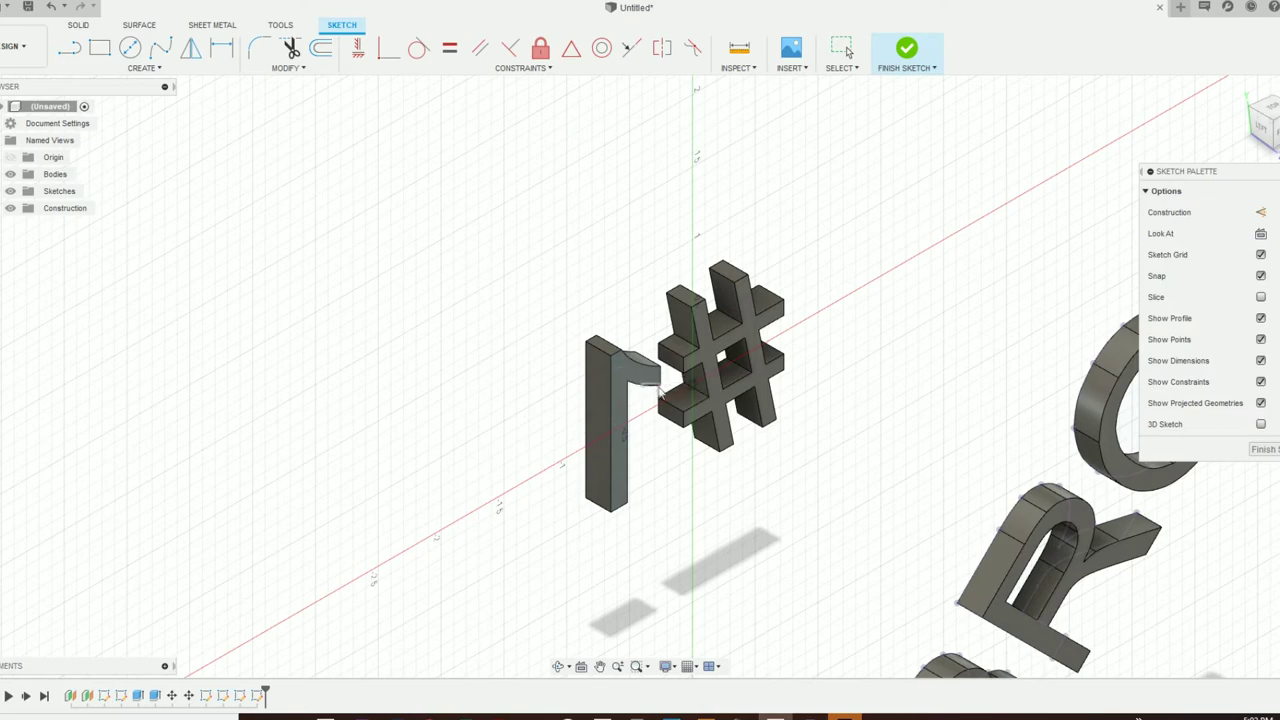
{"action": "left_click", "coordinate": [710, 360]}
{"action": "key", "text": "Escape"}
Delete the included curves around the central opening of the "#" and finish the sketch.
{"action": "scroll", "coordinate": [740, 400], "scroll_direction": "up", "scroll_amount": 2}
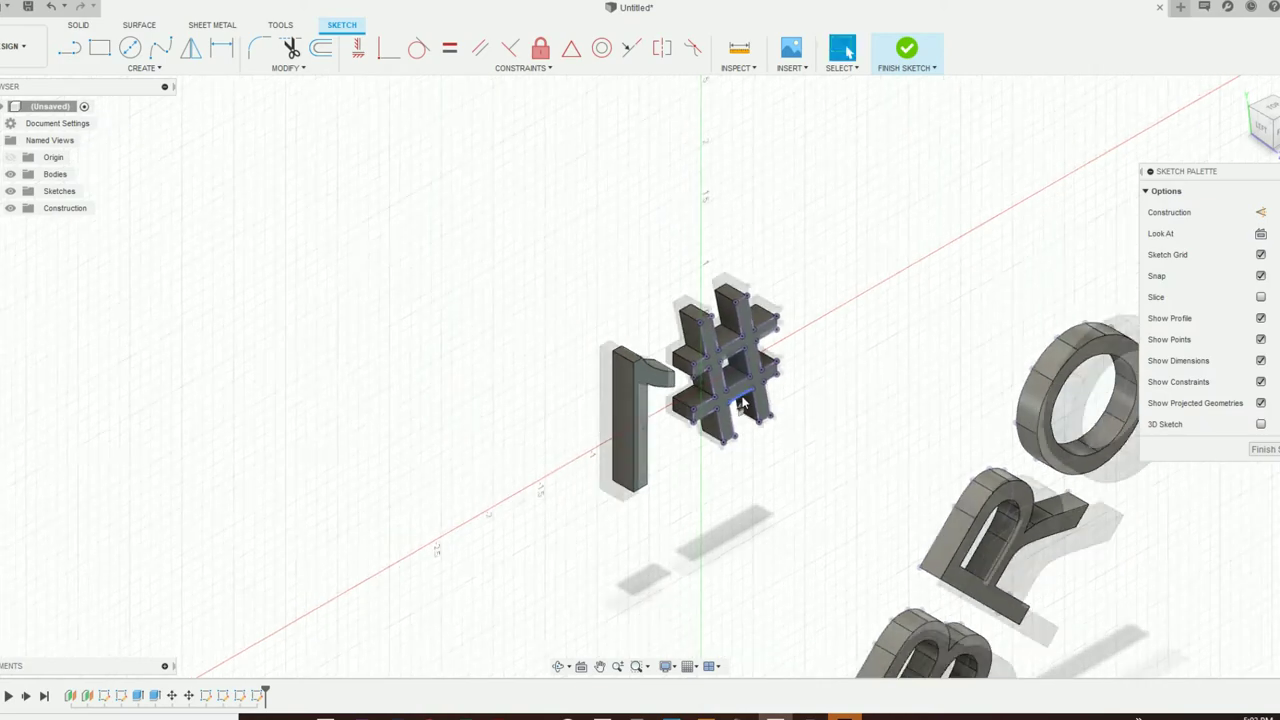
{"action": "scroll", "coordinate": [741, 400], "scroll_direction": "up", "scroll_amount": 2}
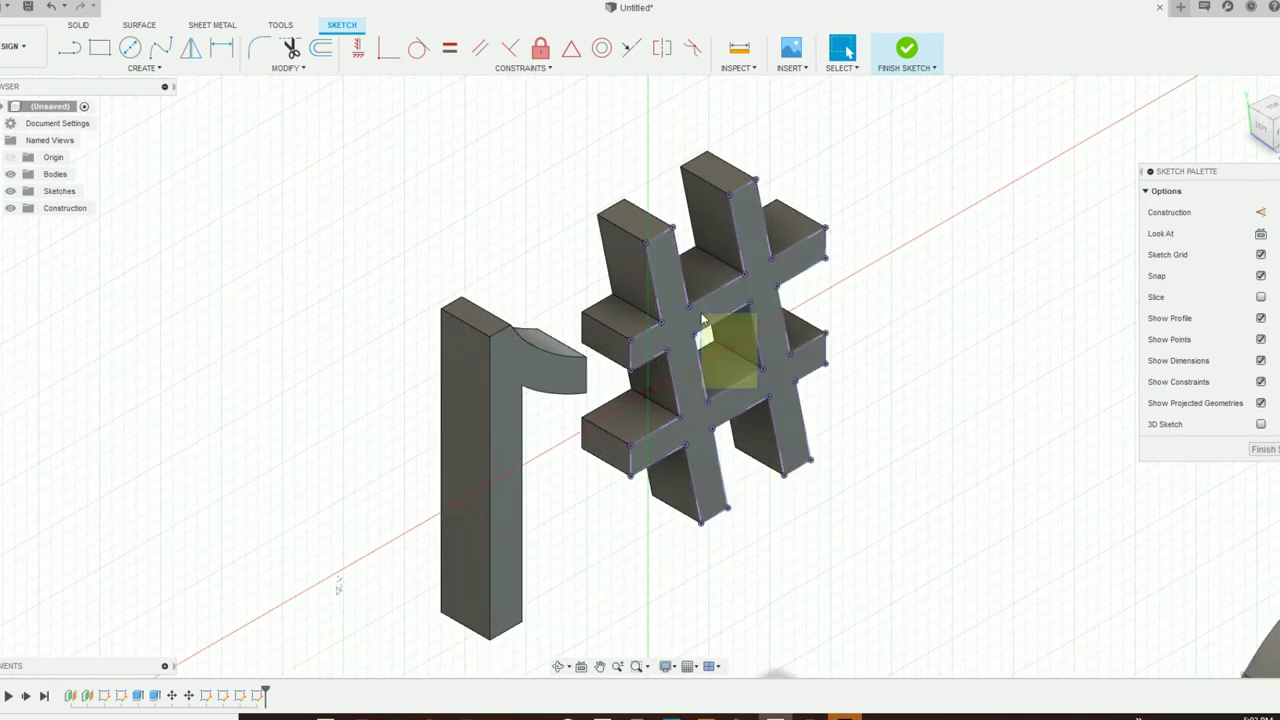
{"action": "left_click", "coordinate": [704, 322]}
{"action": "key", "text": "Escape"}
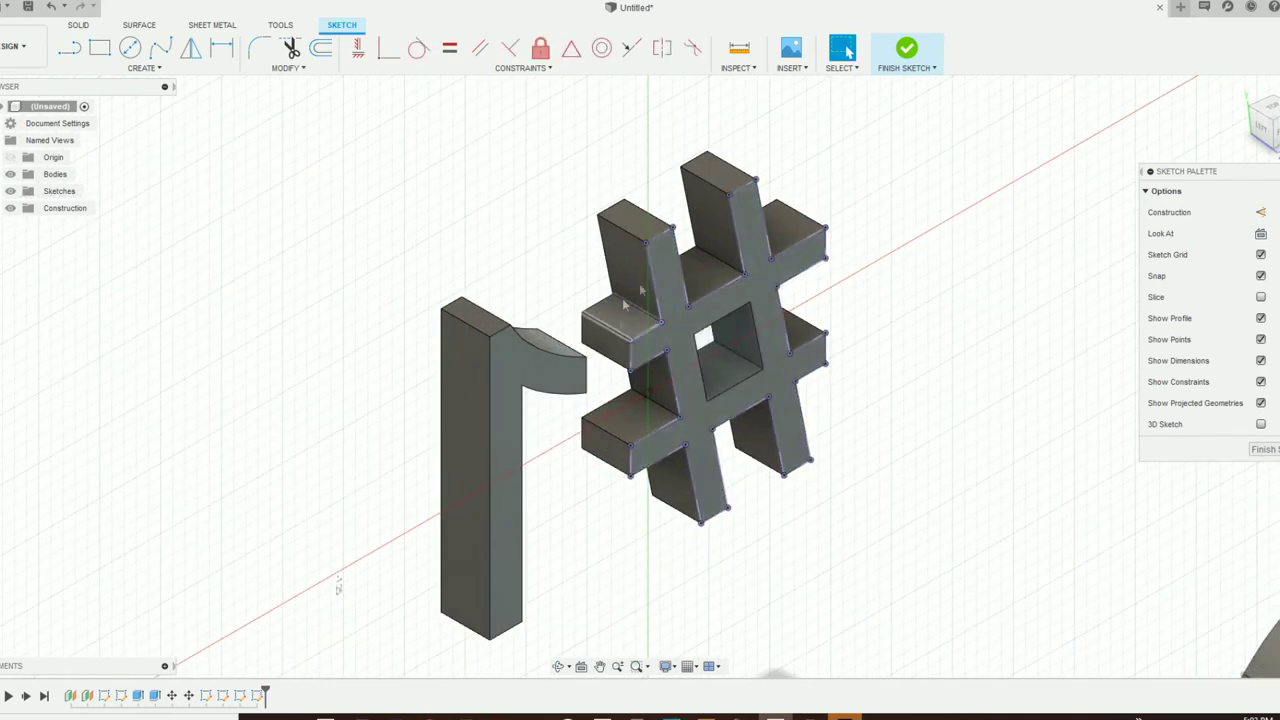
{"action": "left_click", "coordinate": [906, 50]}
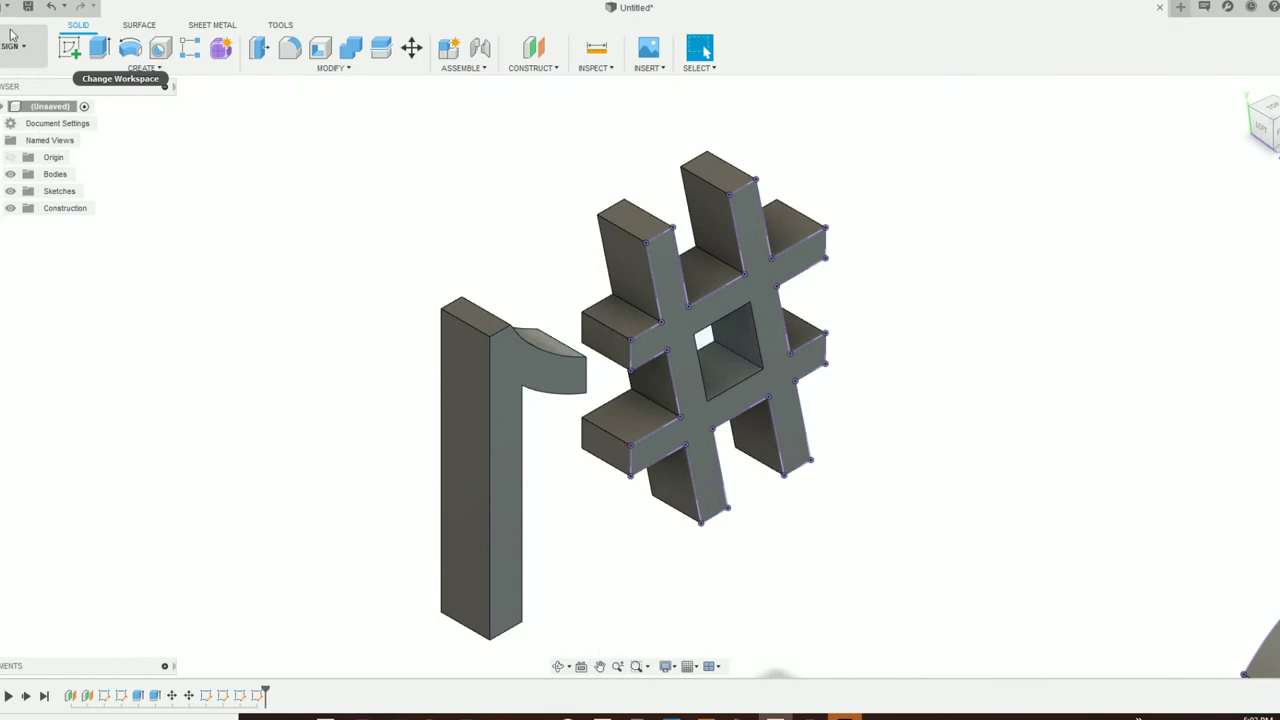
Create a new sketch on the face of the "1" toward the "BRO" letters, project that face into it and finish the sketch.
{"action": "left_click", "coordinate": [73, 56]}
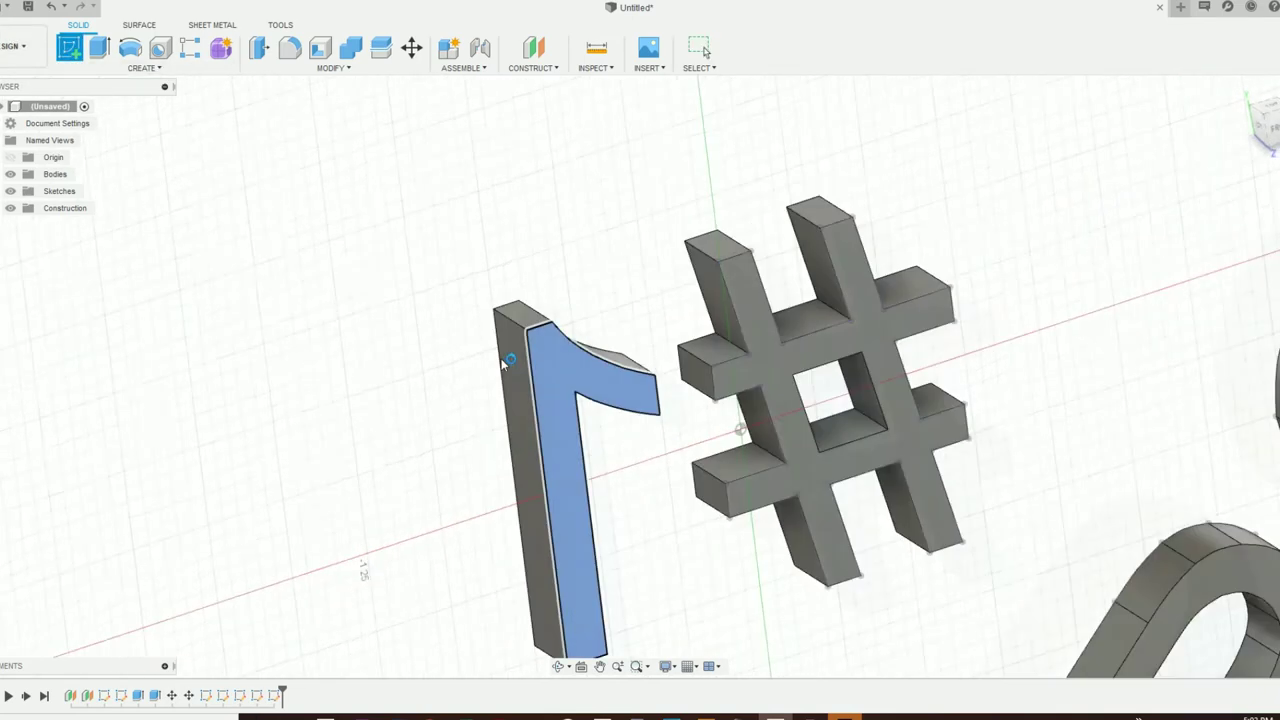
{"action": "left_click", "coordinate": [505, 360]}
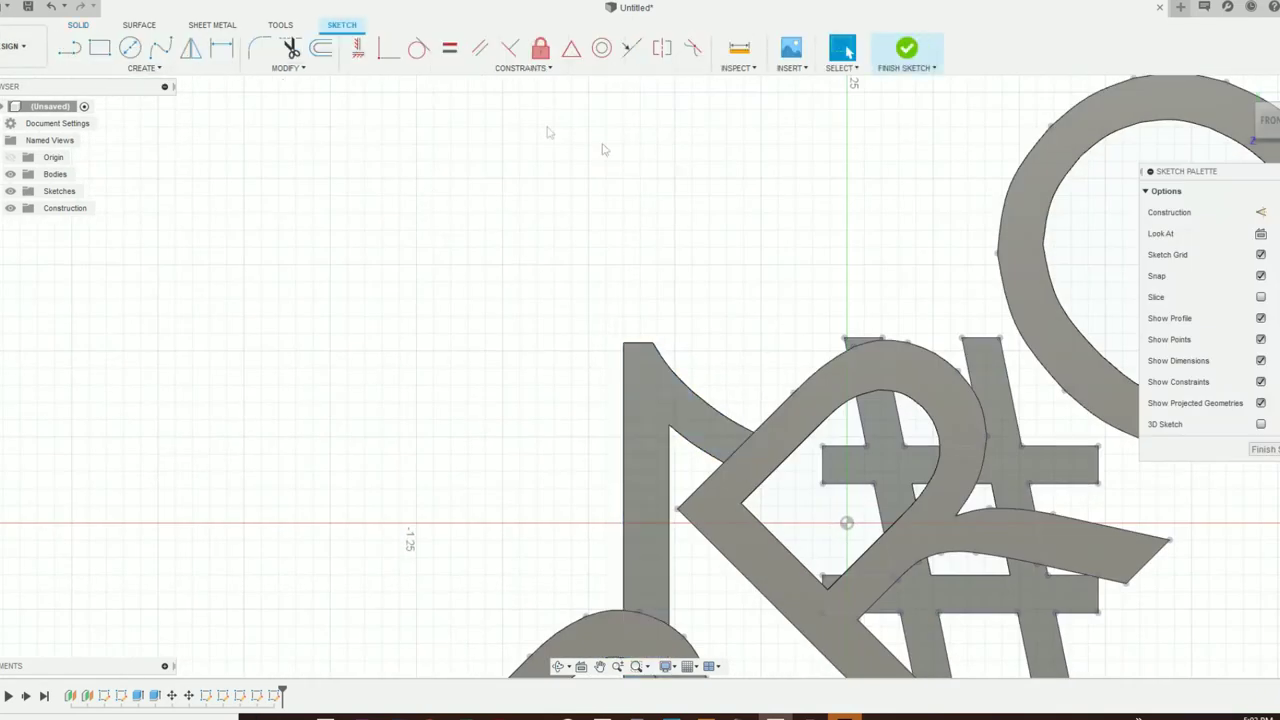
{"action": "left_click", "coordinate": [1260, 115]}
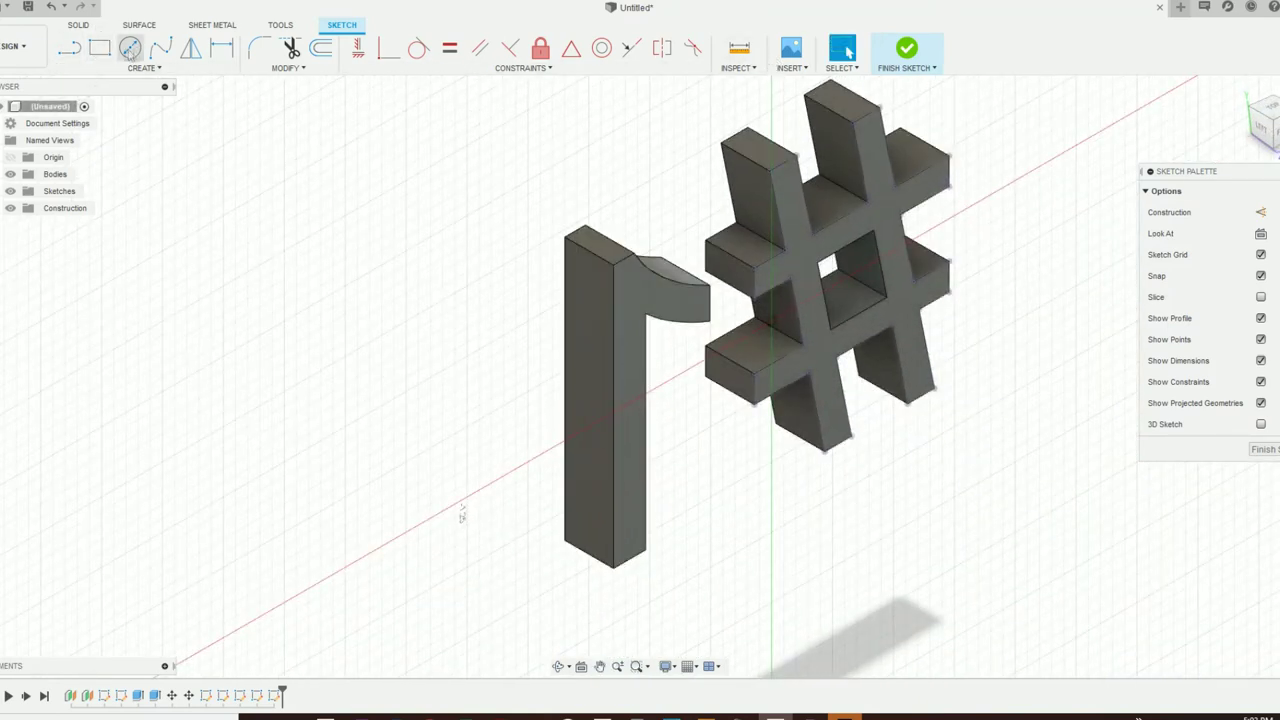
{"action": "left_click", "coordinate": [142, 68]}
{"action": "mouse_move", "coordinate": [130, 318]}
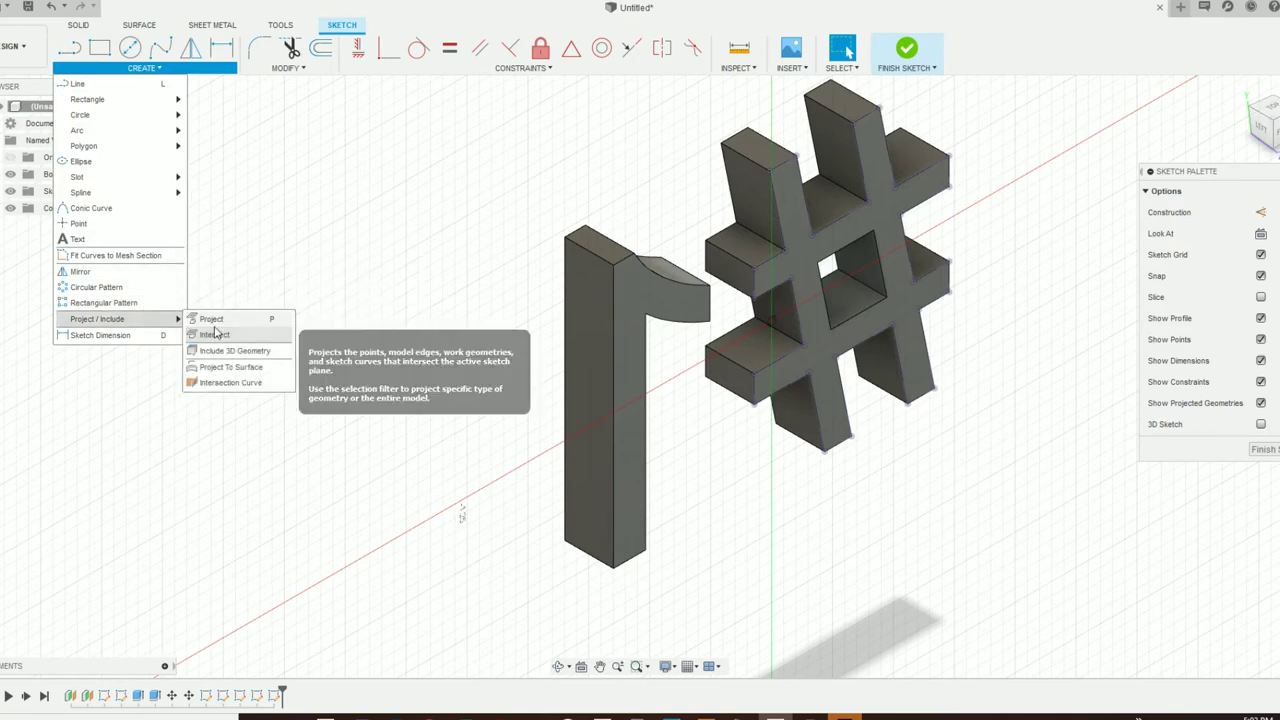
{"action": "left_click", "coordinate": [212, 319]}
{"action": "left_click", "coordinate": [631, 301]}
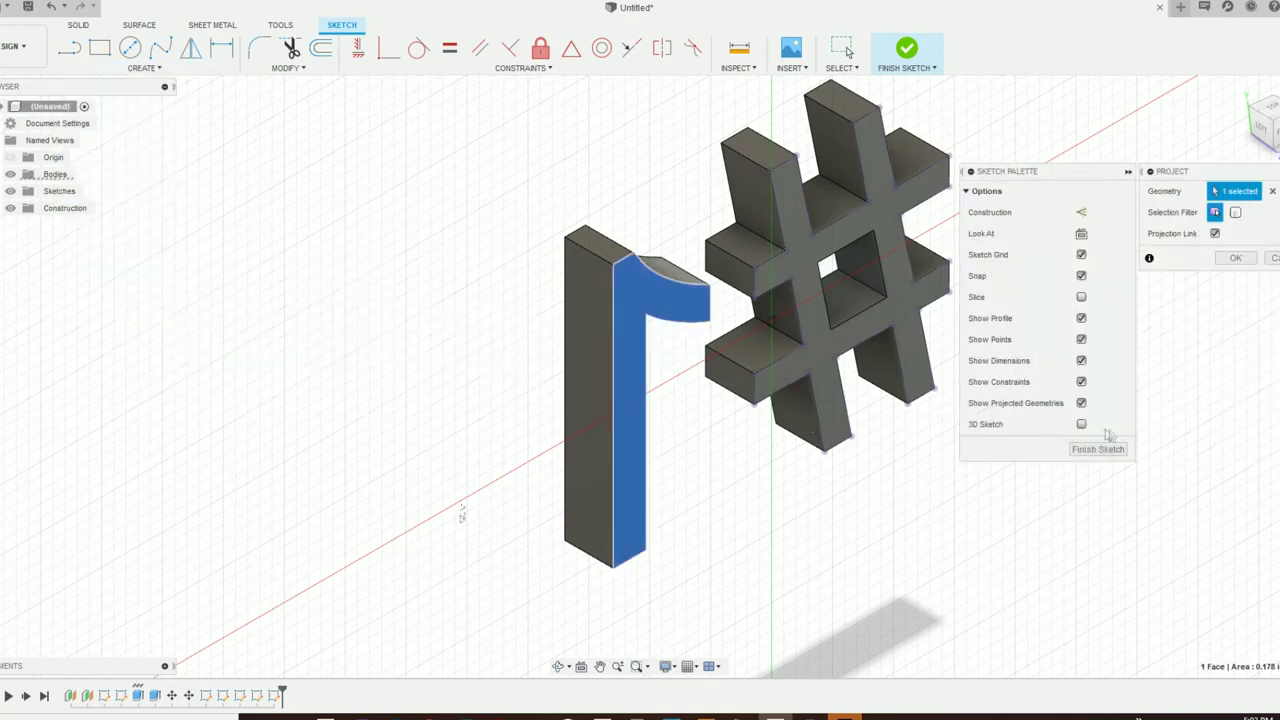
{"action": "left_click", "coordinate": [1234, 258]}
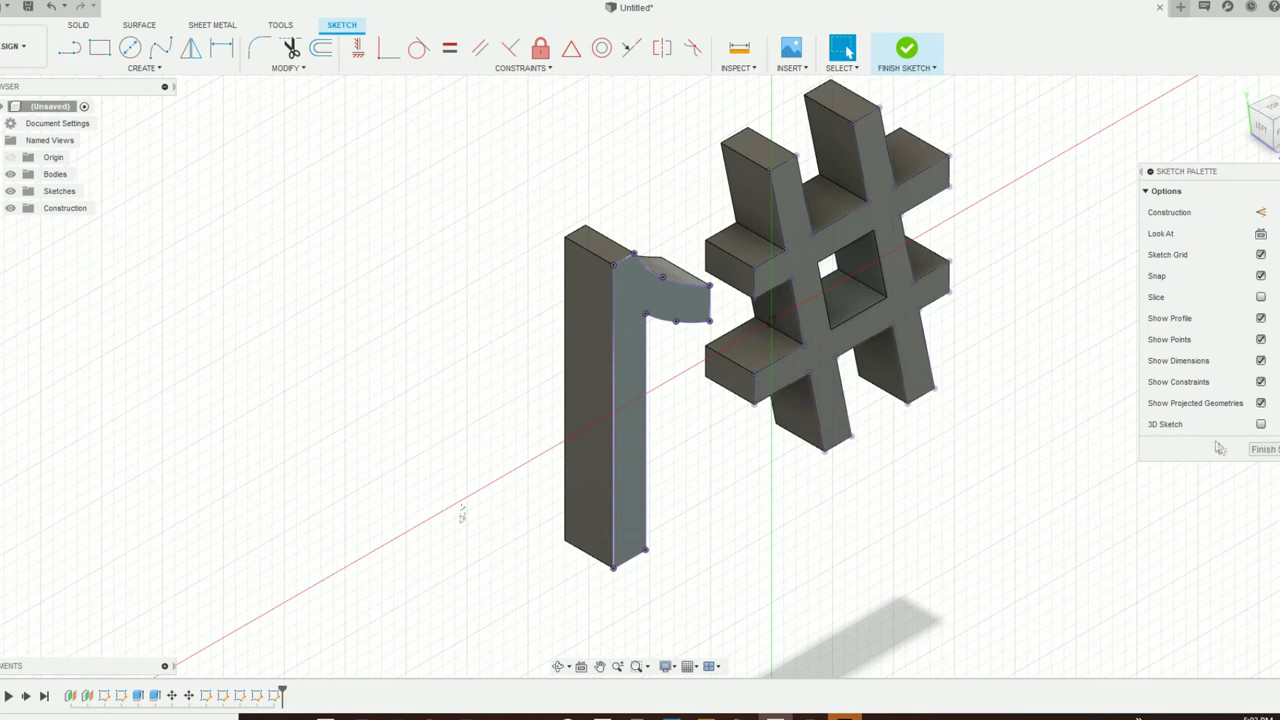
{"action": "left_click", "coordinate": [1256, 451]}
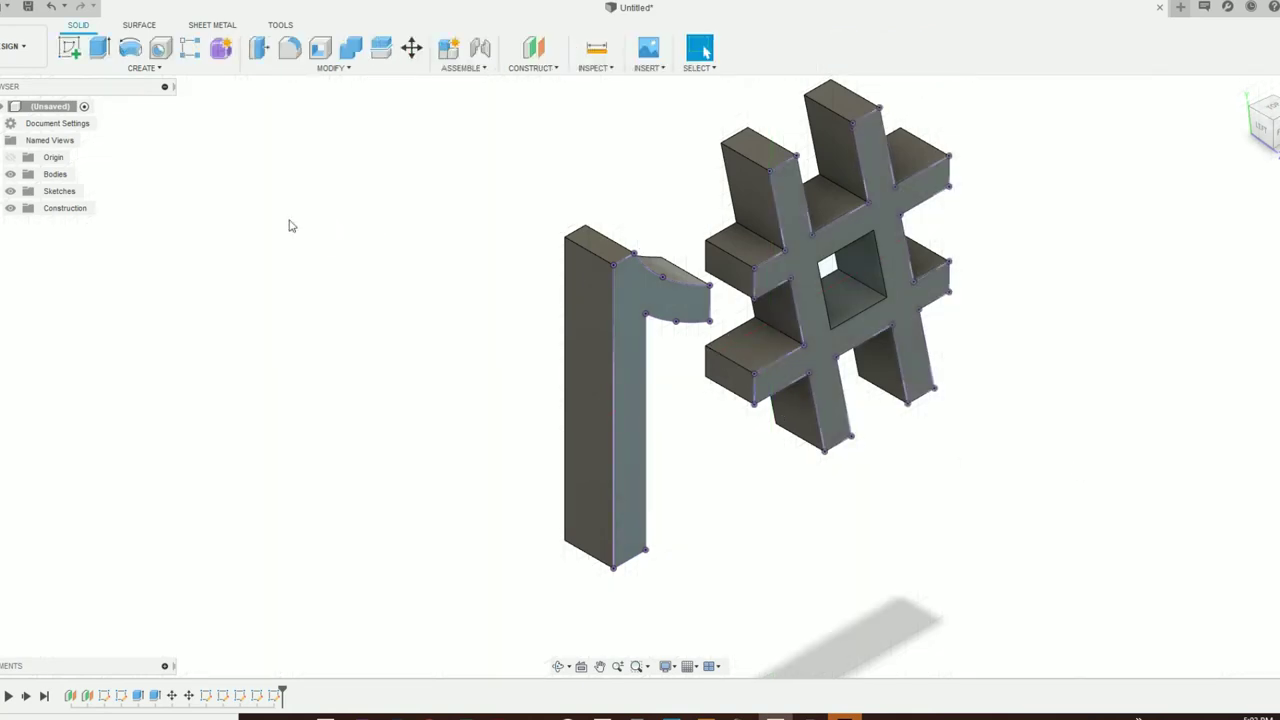
{"action": "right_click", "coordinate": [273, 697]}
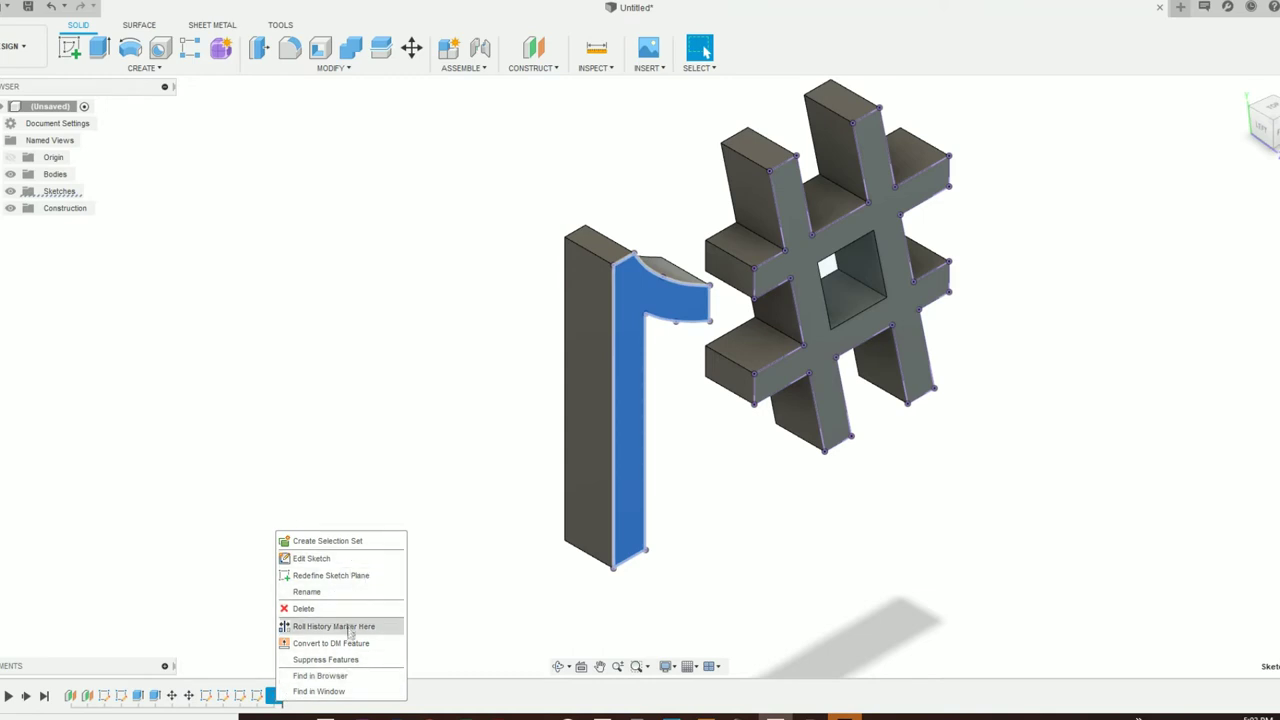
{"action": "left_click", "coordinate": [351, 442]}
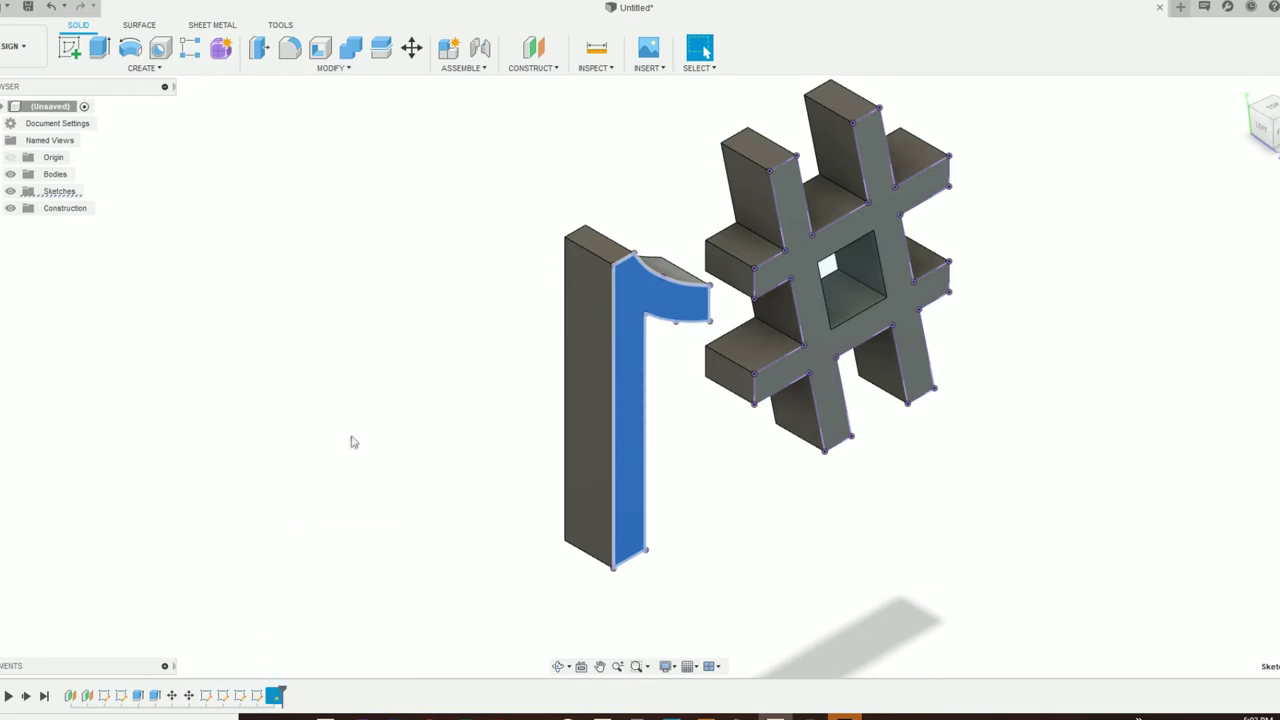
{"action": "left_click", "coordinate": [629, 294]}
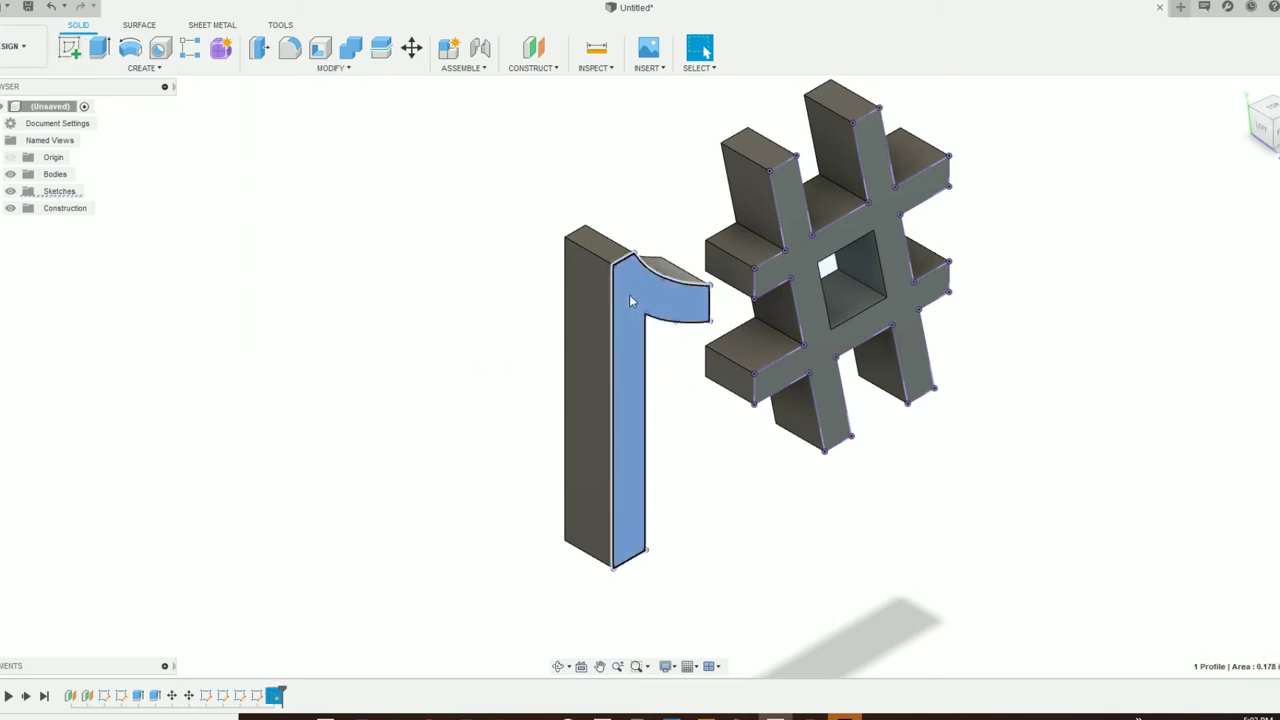
{"action": "left_click", "coordinate": [629, 294]}
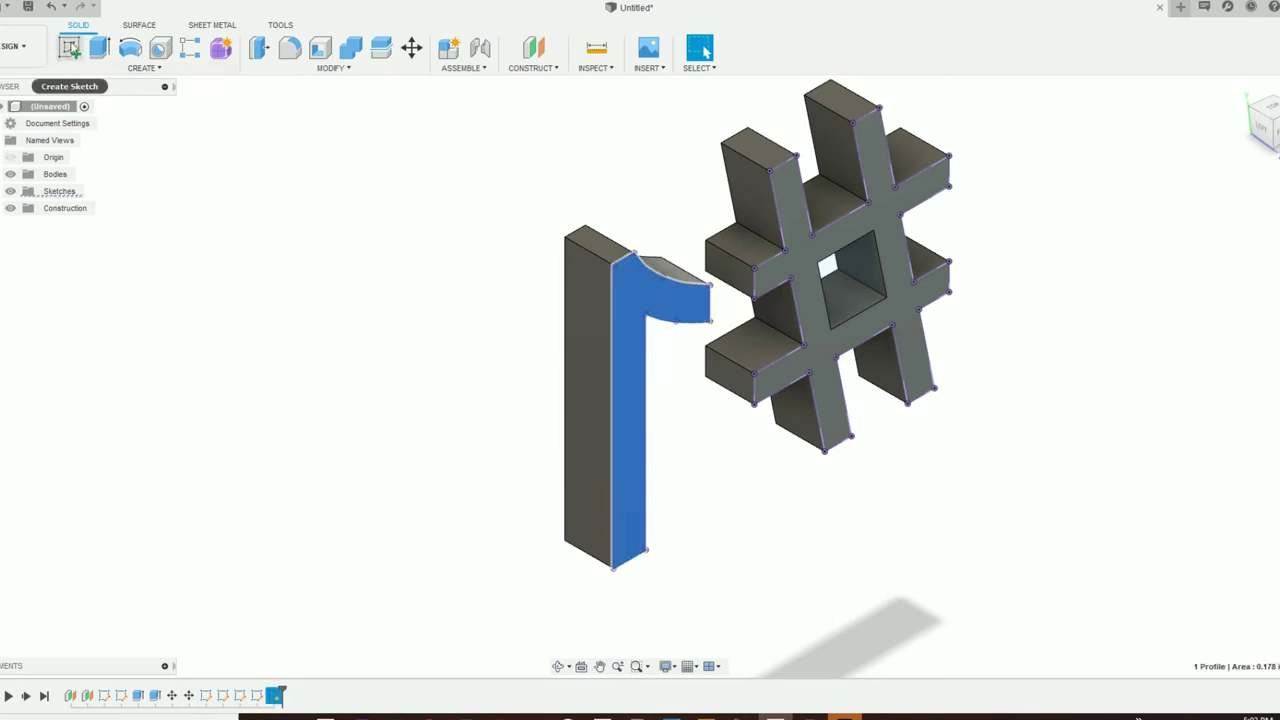
{"action": "left_click", "coordinate": [143, 67]}
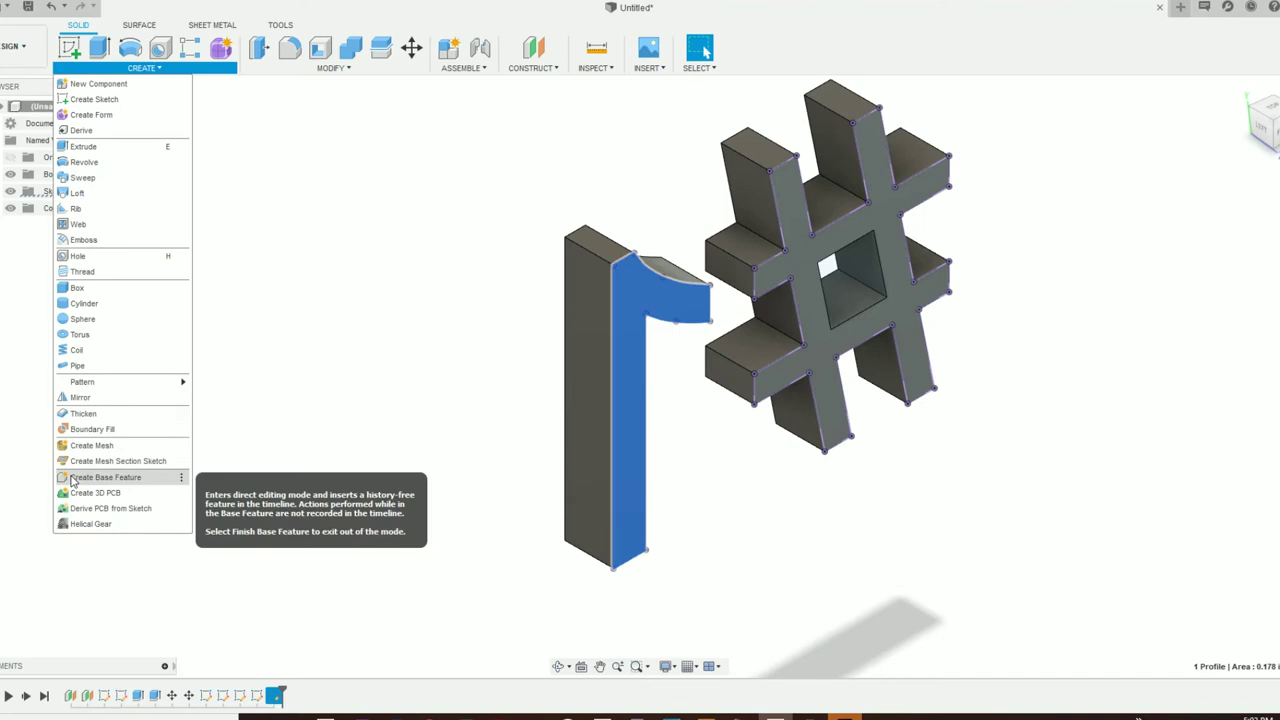
{"action": "mouse_move", "coordinate": [178, 383]}
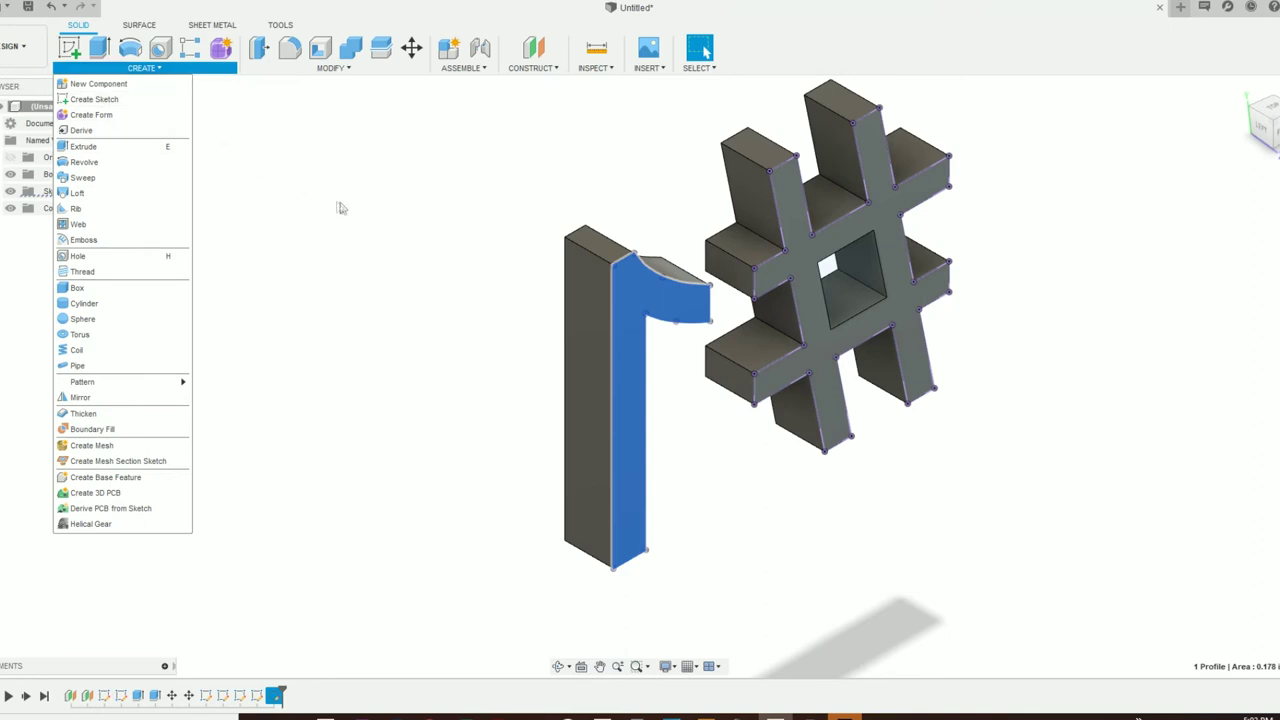
{"action": "left_click", "coordinate": [215, 178]}
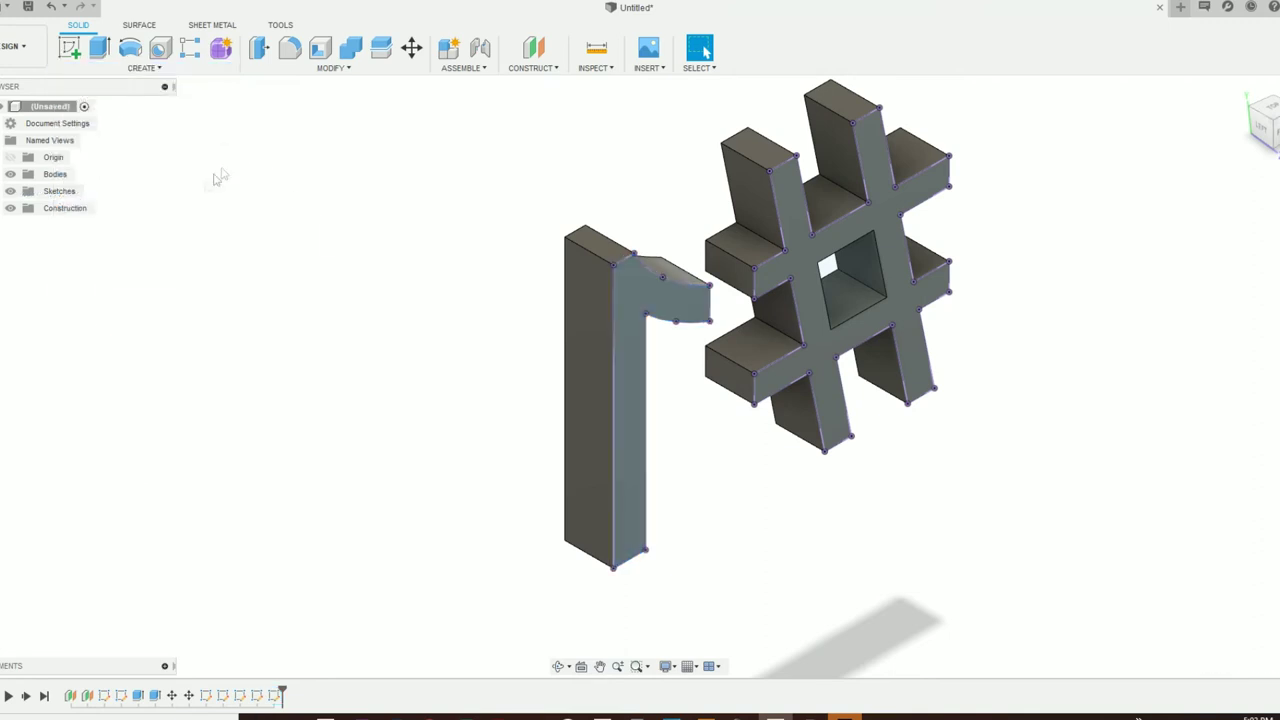
Create another sketch on the same face of the "1", include the face's edges as 3D geometry and finish the sketch.
{"action": "left_click", "coordinate": [63, 52]}
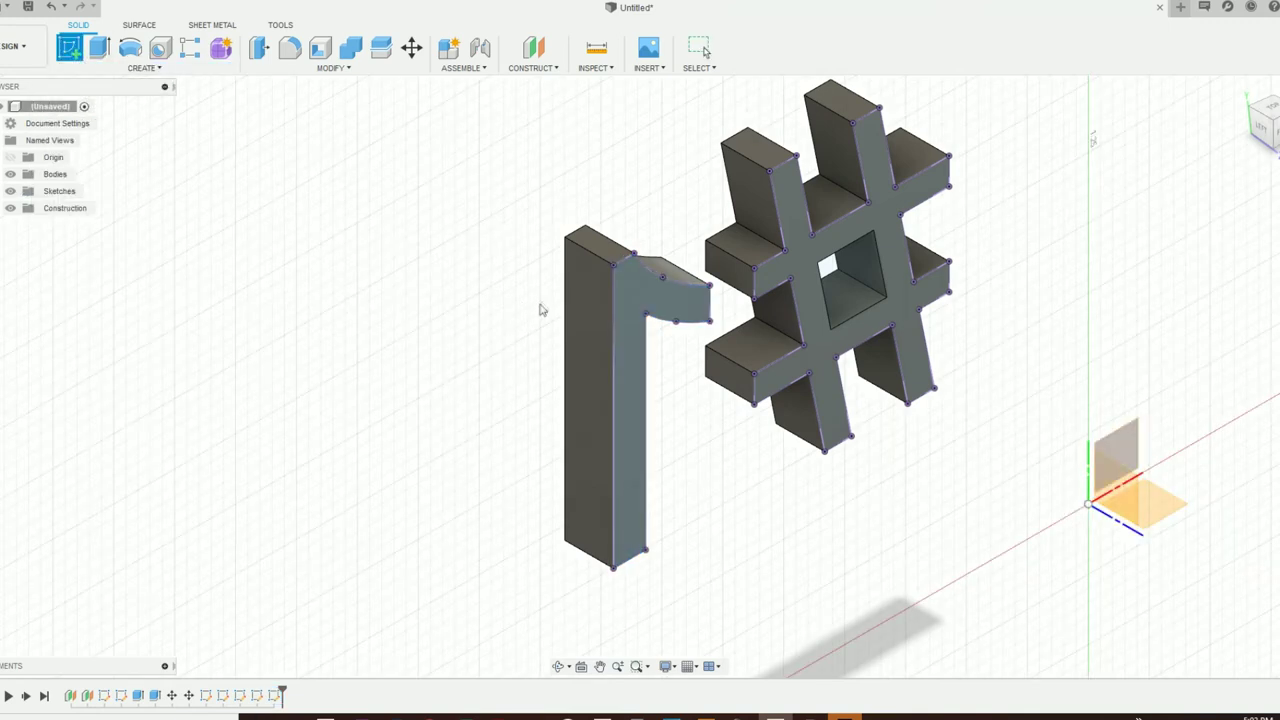
{"action": "left_click", "coordinate": [630, 298]}
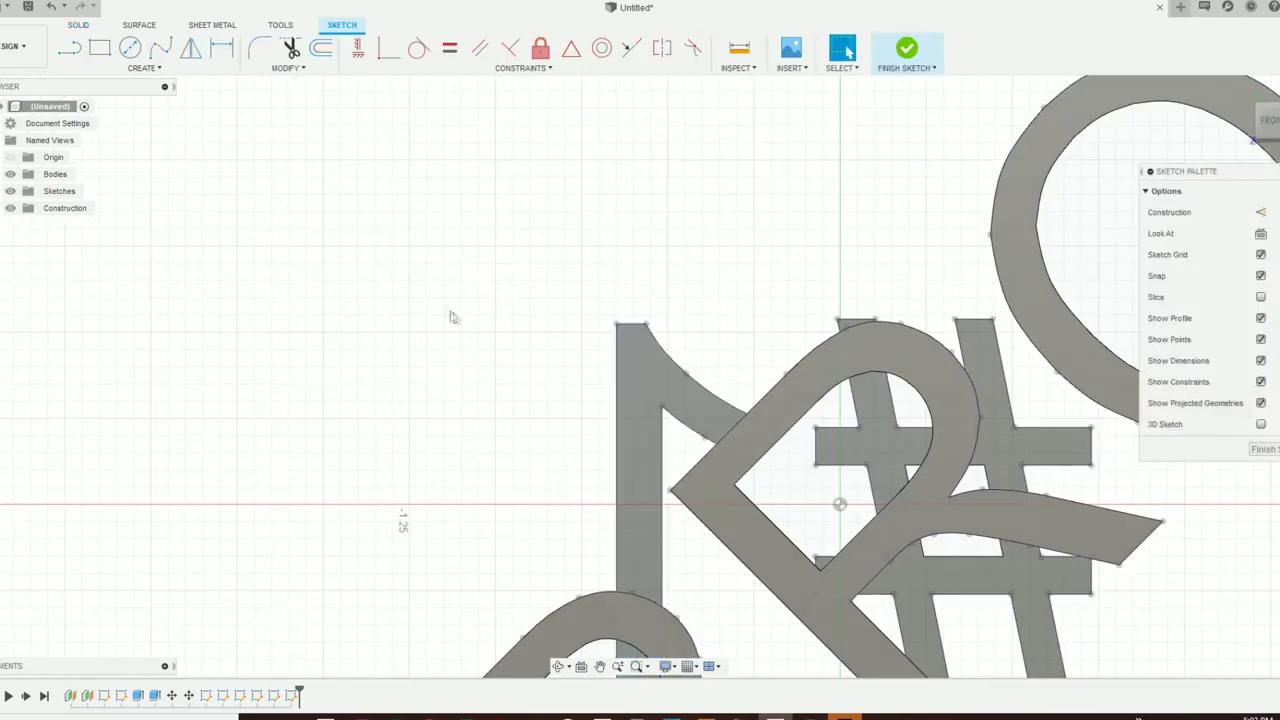
{"action": "left_click", "coordinate": [1241, 88]}
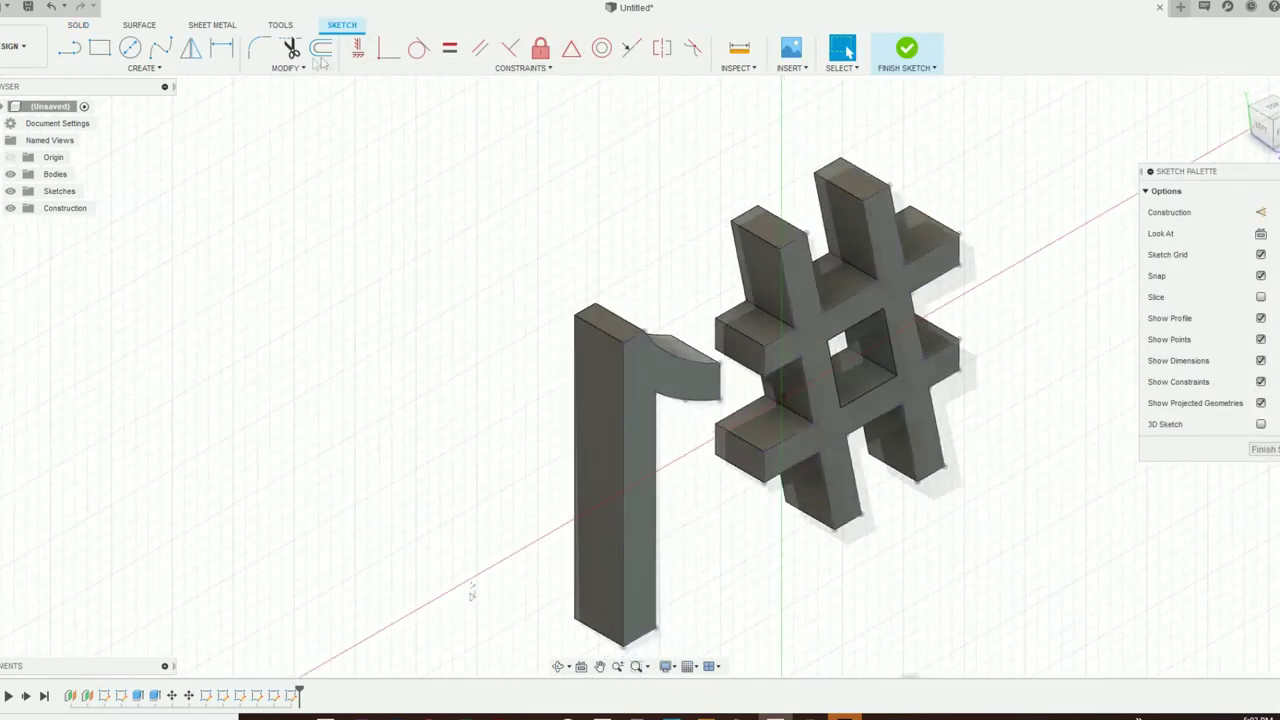
{"action": "left_click", "coordinate": [143, 67]}
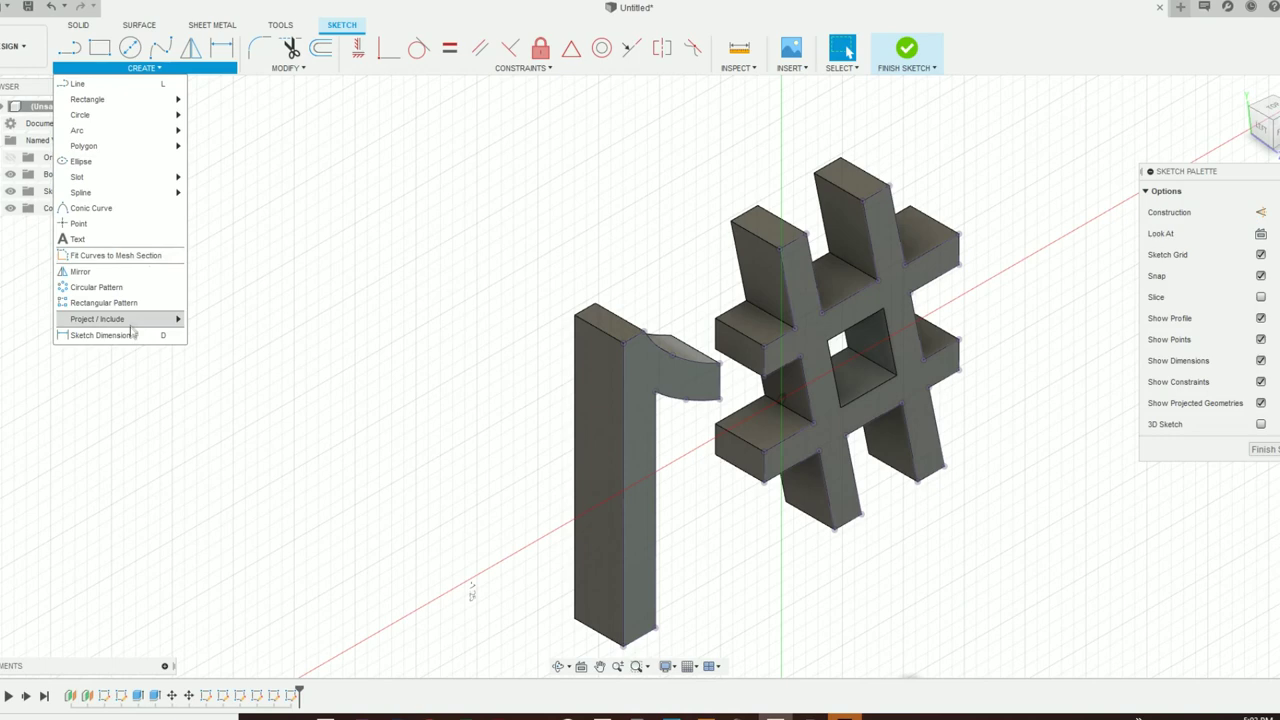
{"action": "mouse_move", "coordinate": [135, 322]}
{"action": "left_click", "coordinate": [235, 351]}
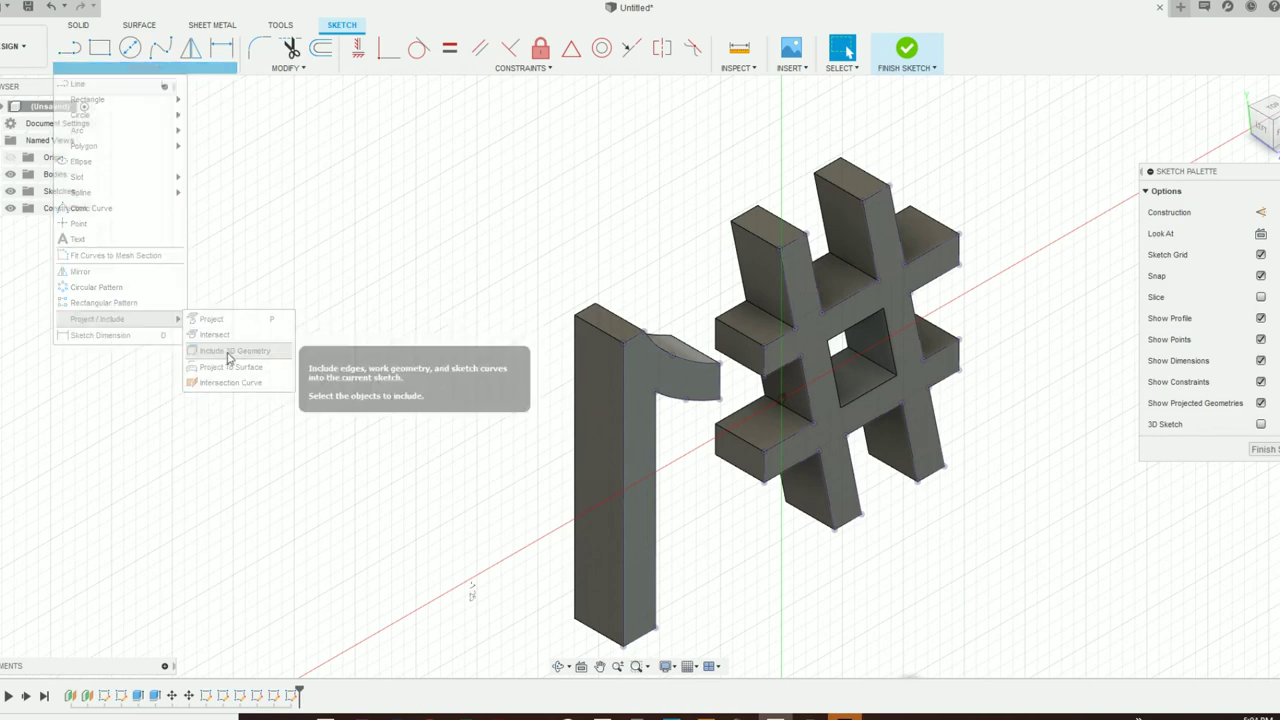
{"action": "left_click", "coordinate": [650, 375]}
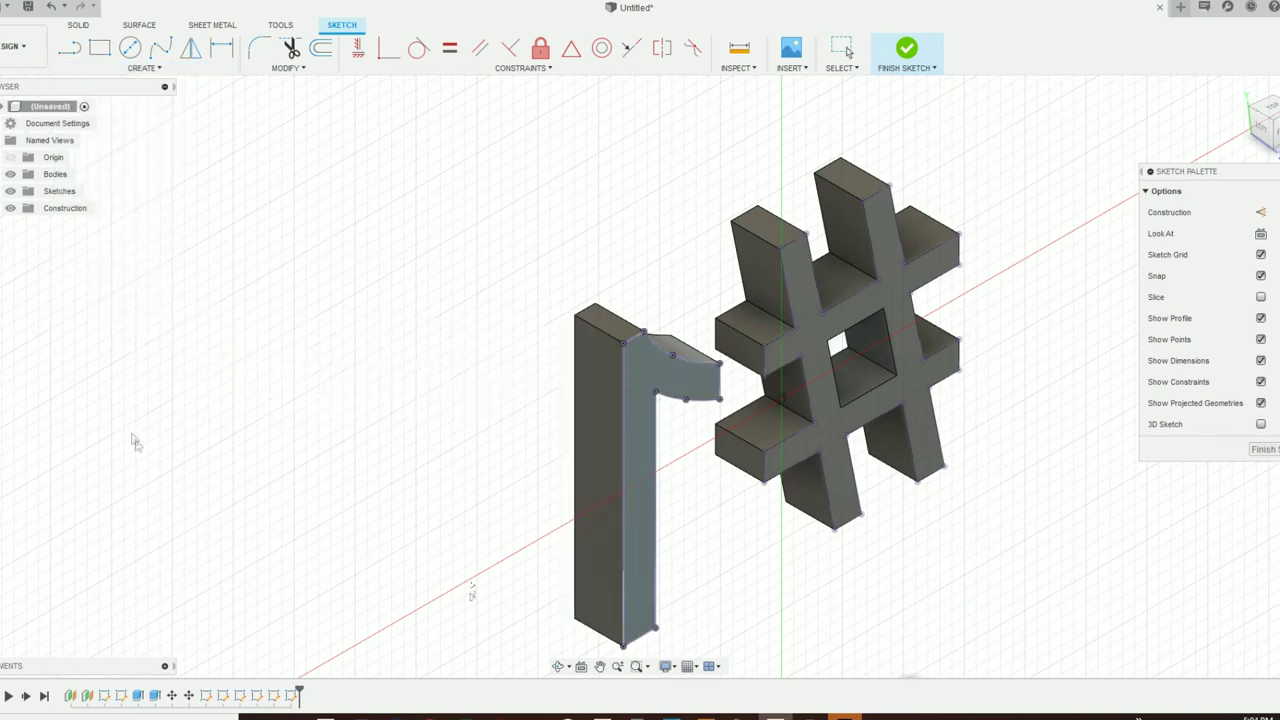
{"action": "left_click", "coordinate": [906, 47]}
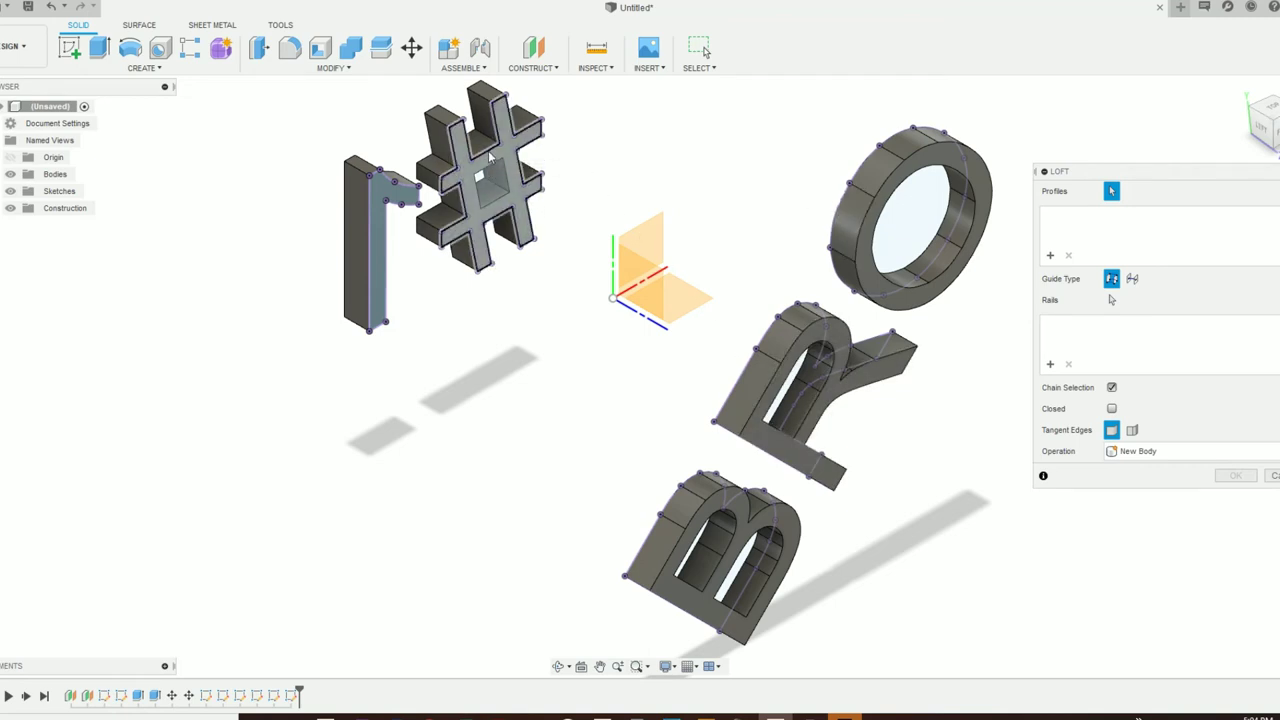
Loft from the outer outline of the "#" to the outline of the "B" with the Join operation.
{"action": "left_click", "coordinate": [490, 157]}
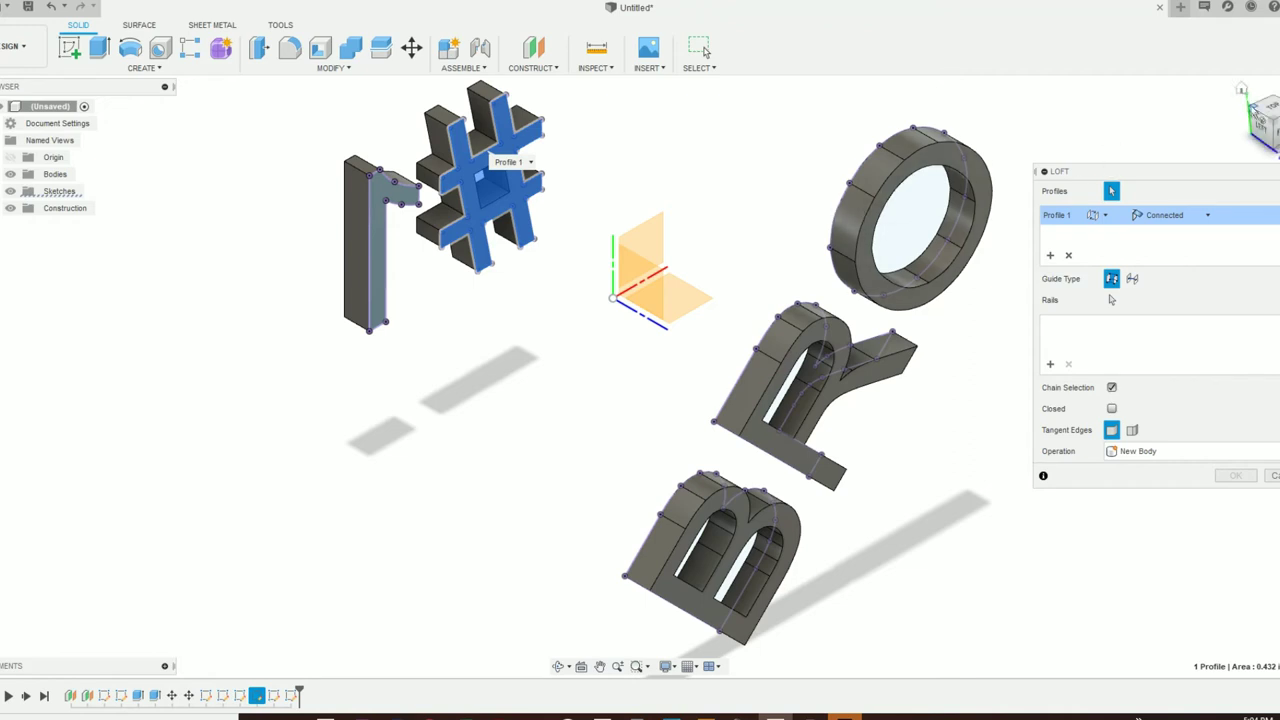
{"action": "left_click", "coordinate": [1258, 118]}
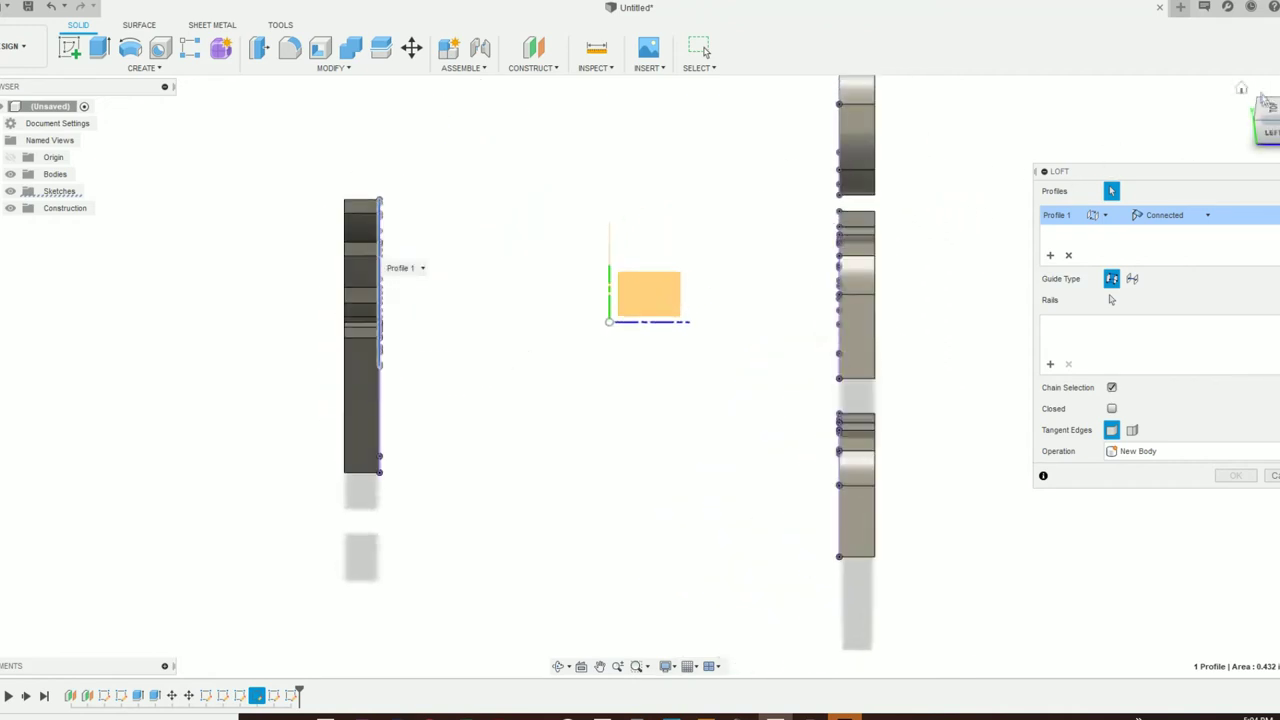
{"action": "left_click", "coordinate": [1262, 126]}
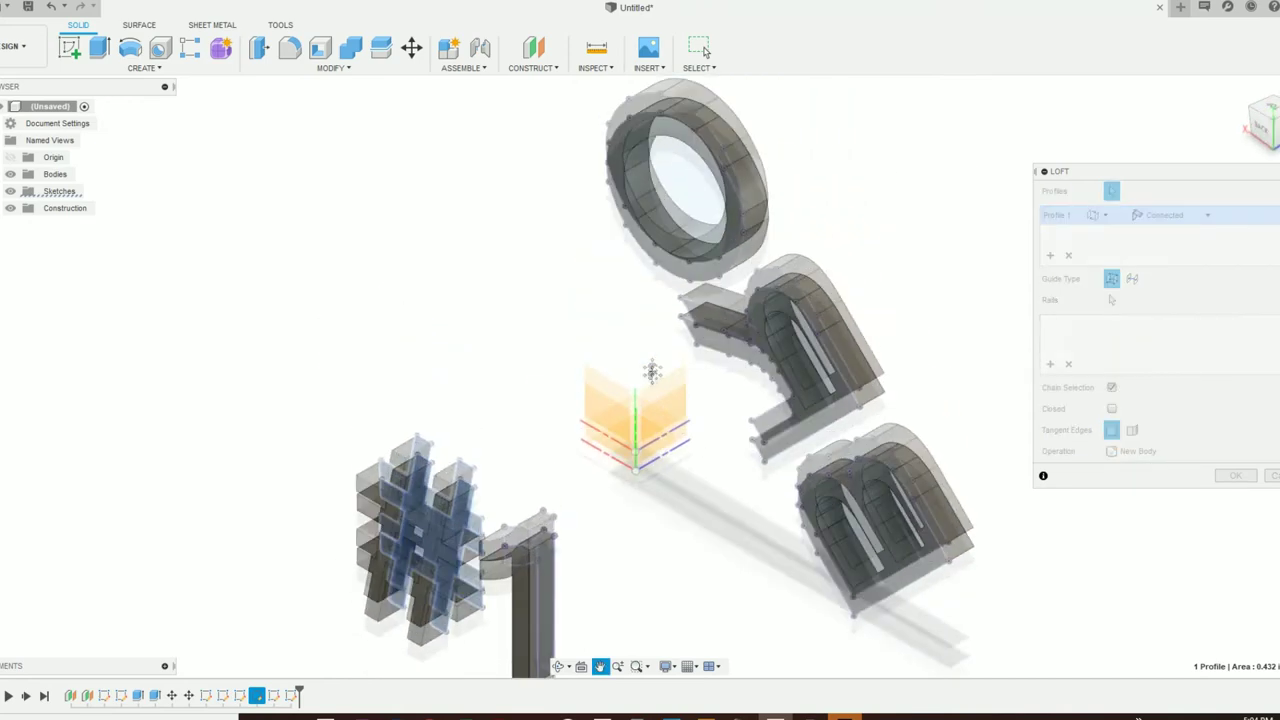
{"action": "left_click", "coordinate": [888, 500]}
{"action": "middle_click_drag", "start_coordinate": [706, 570], "coordinate": [615, 352]}
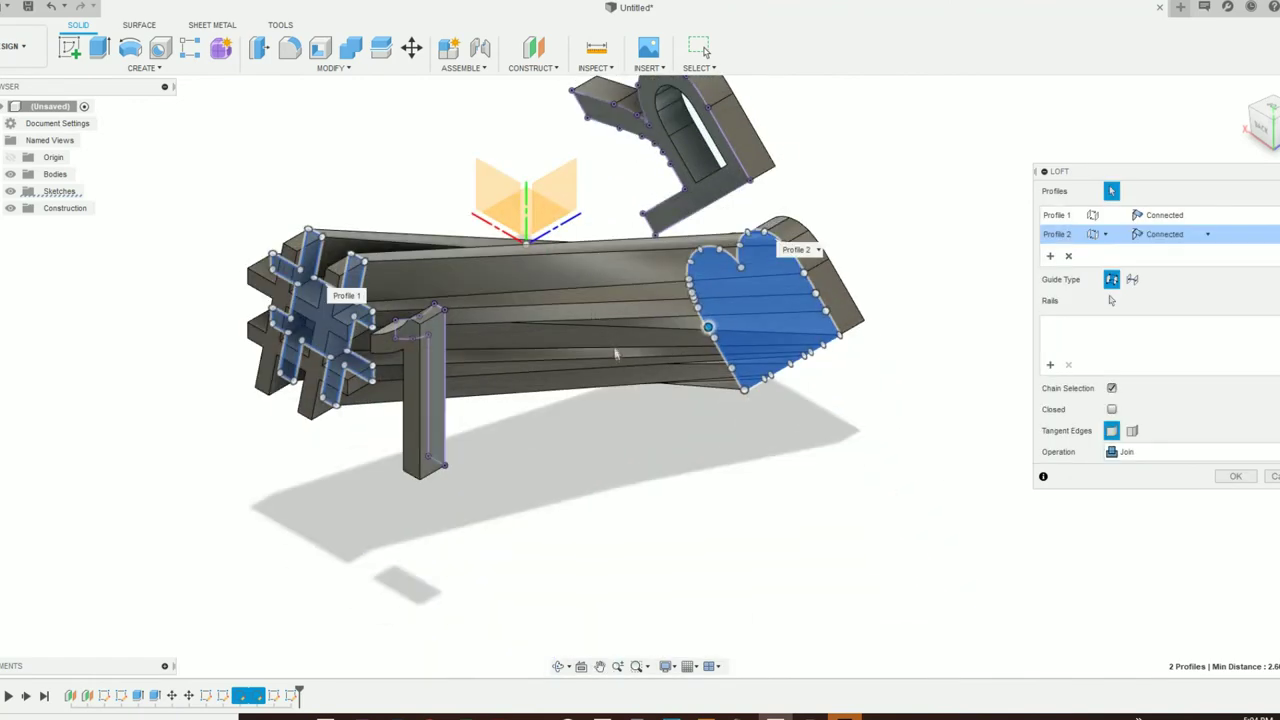
{"action": "left_click", "coordinate": [1120, 452]}
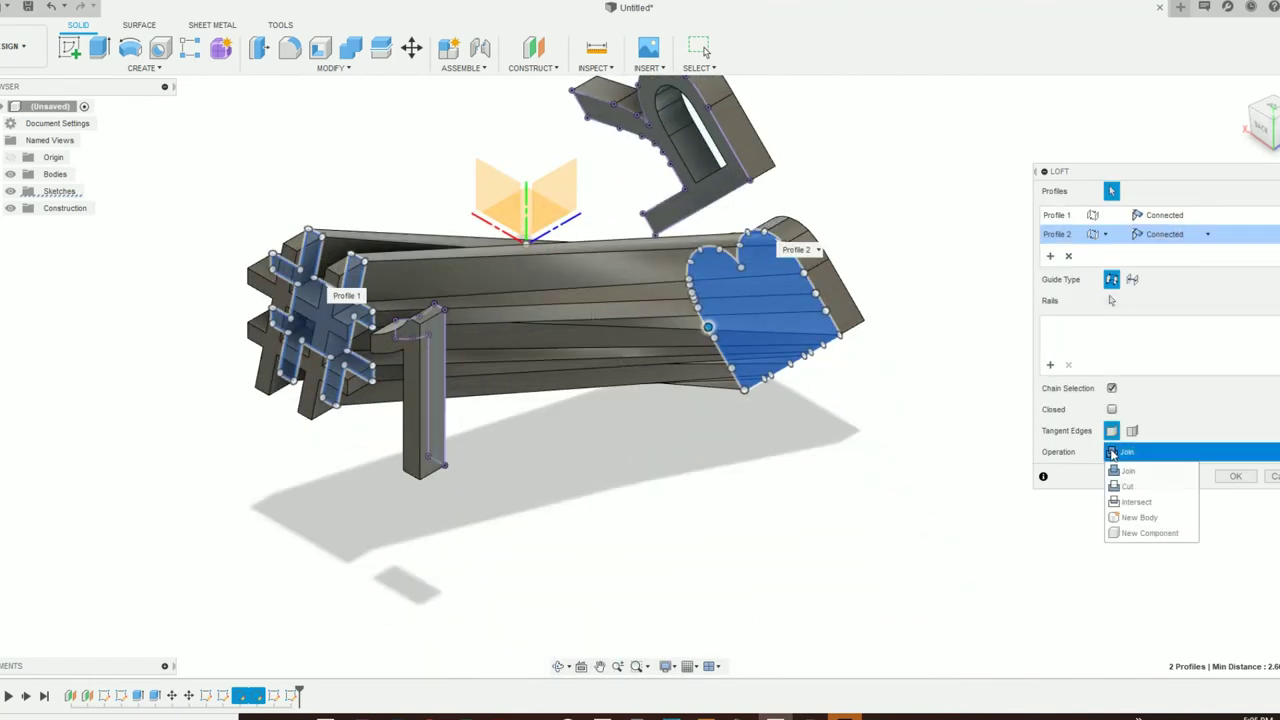
{"action": "left_click", "coordinate": [1122, 474]}
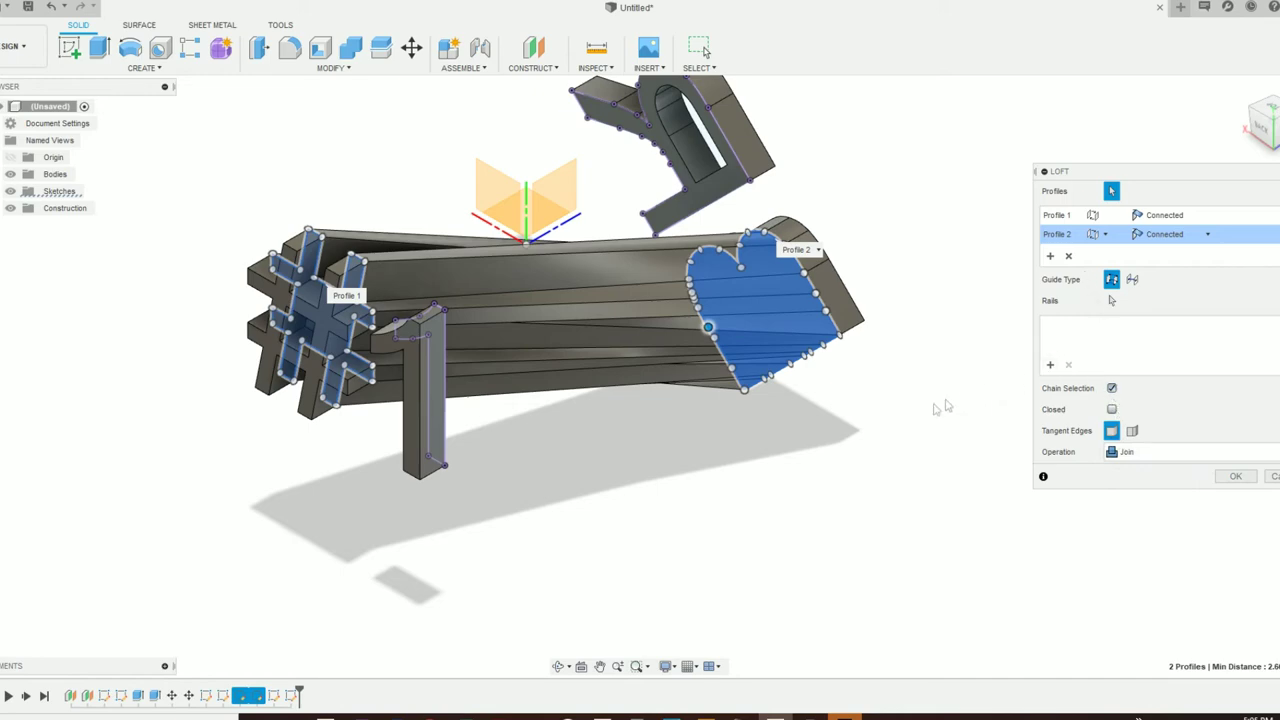
{"action": "middle_click_drag", "start_coordinate": [940, 408], "coordinate": [832, 577]}
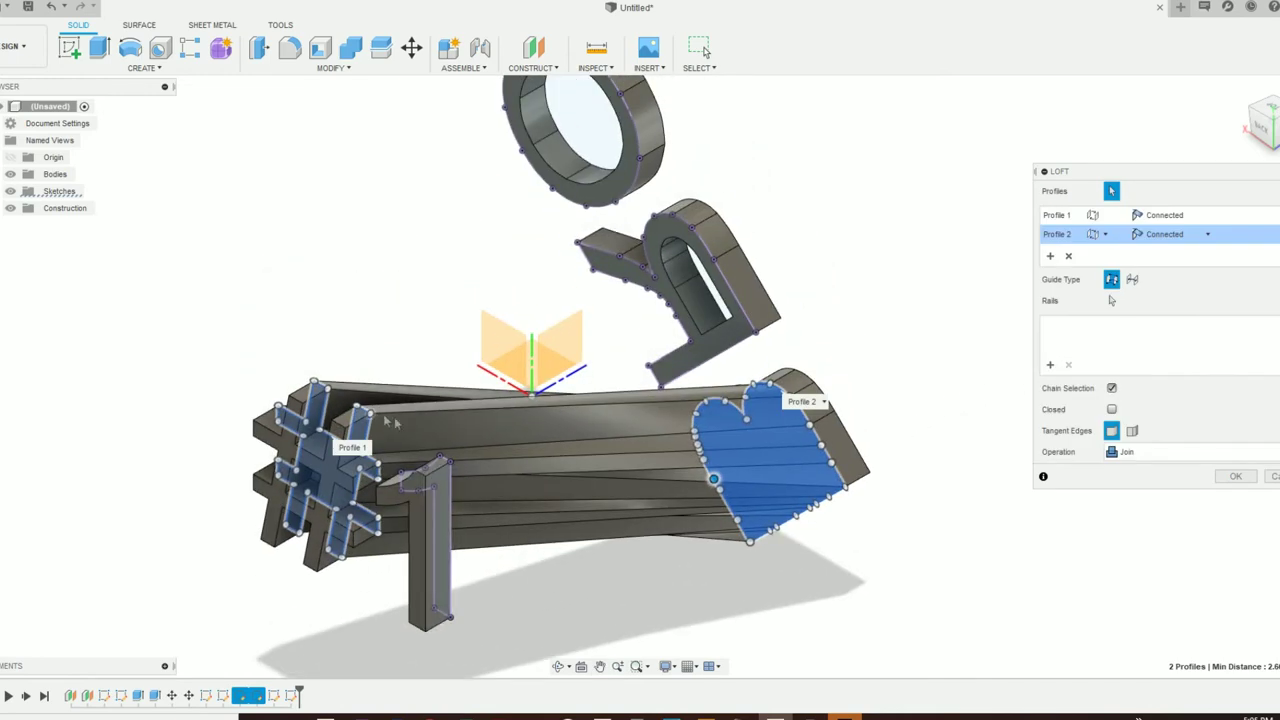
{"action": "left_click", "coordinate": [1236, 476]}
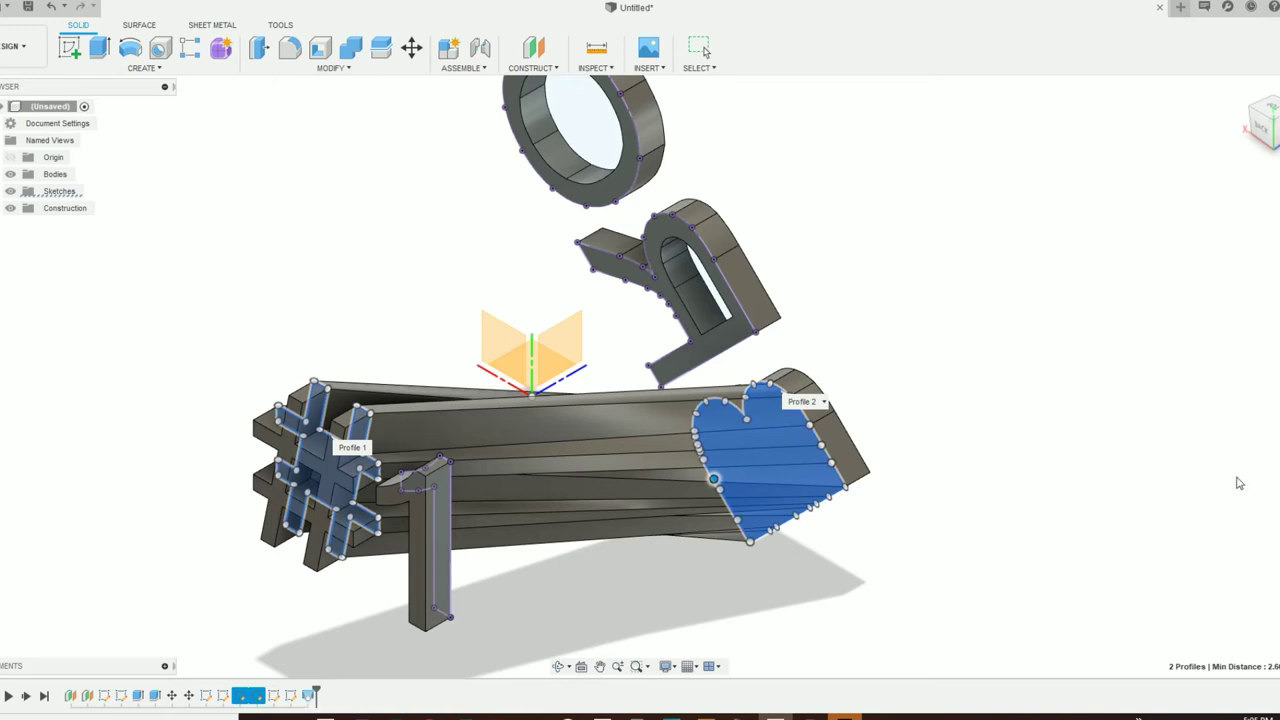
{"action": "left_click", "coordinate": [71, 49]}
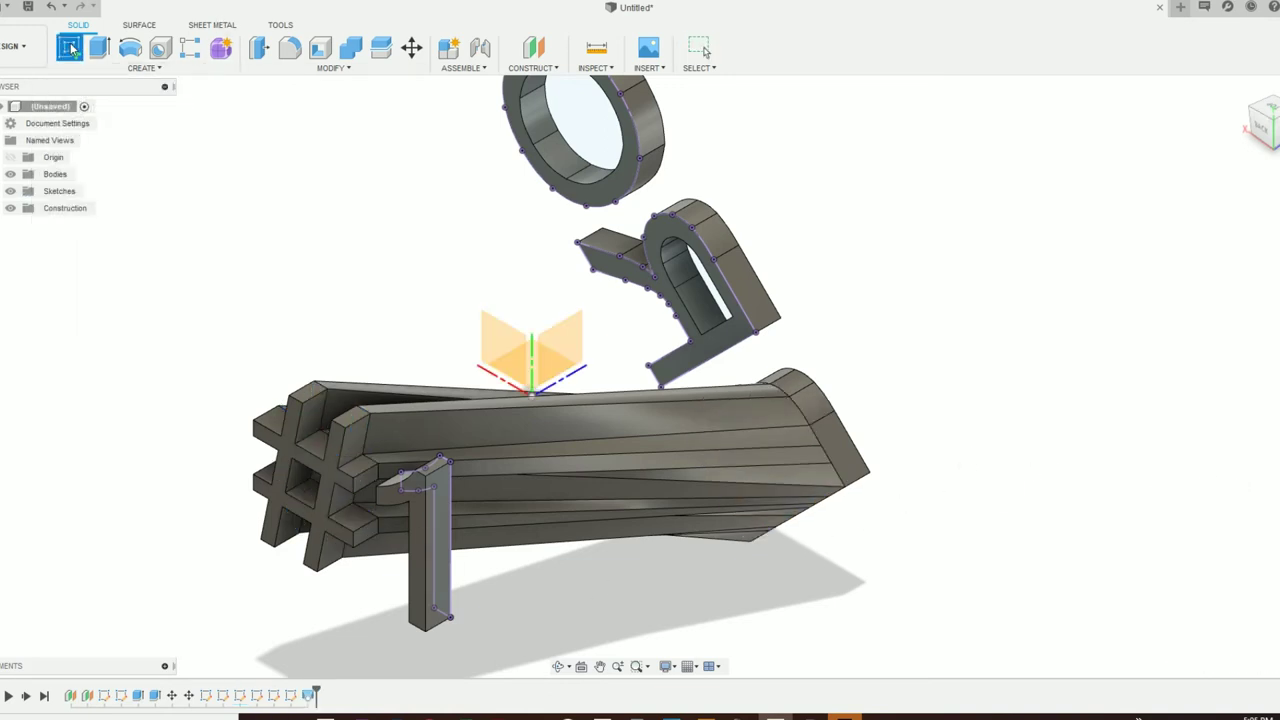
{"action": "key", "text": "Escape"}
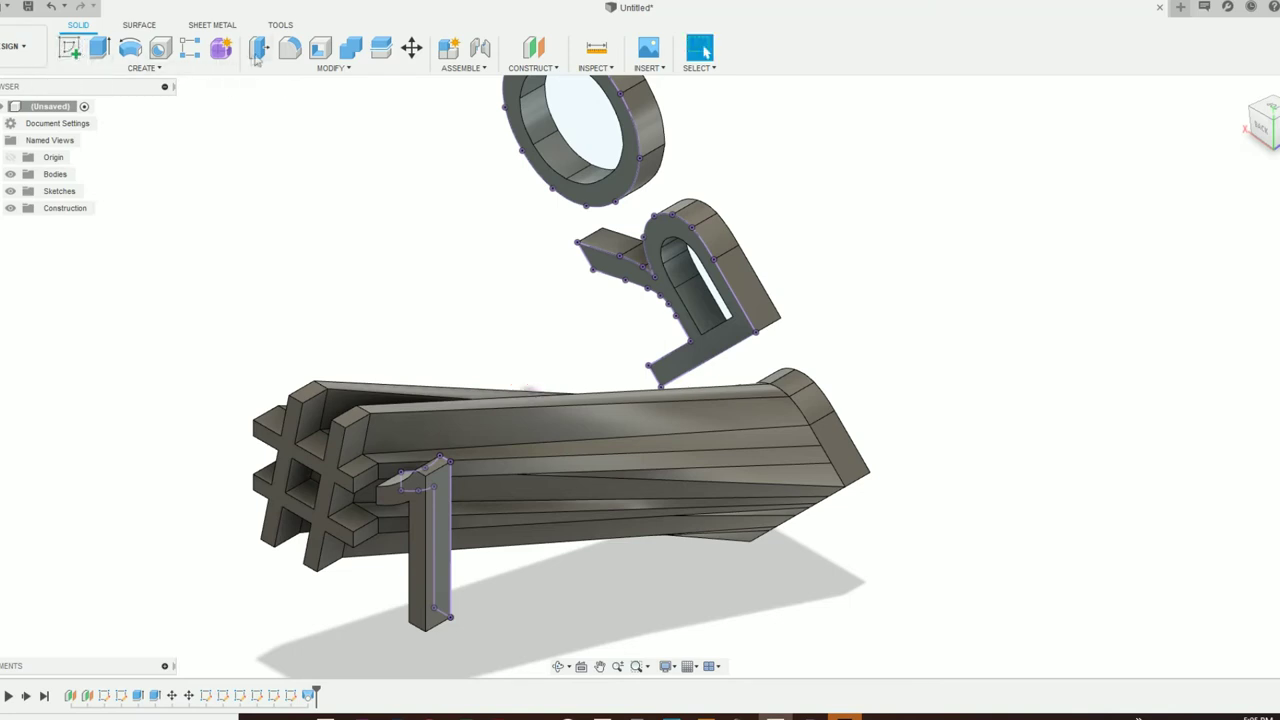
{"action": "left_click", "coordinate": [100, 50]}
Loft from the outer outline of the "O" to the face profile of the "1" with the Join operation.
{"action": "left_click", "coordinate": [141, 68]}
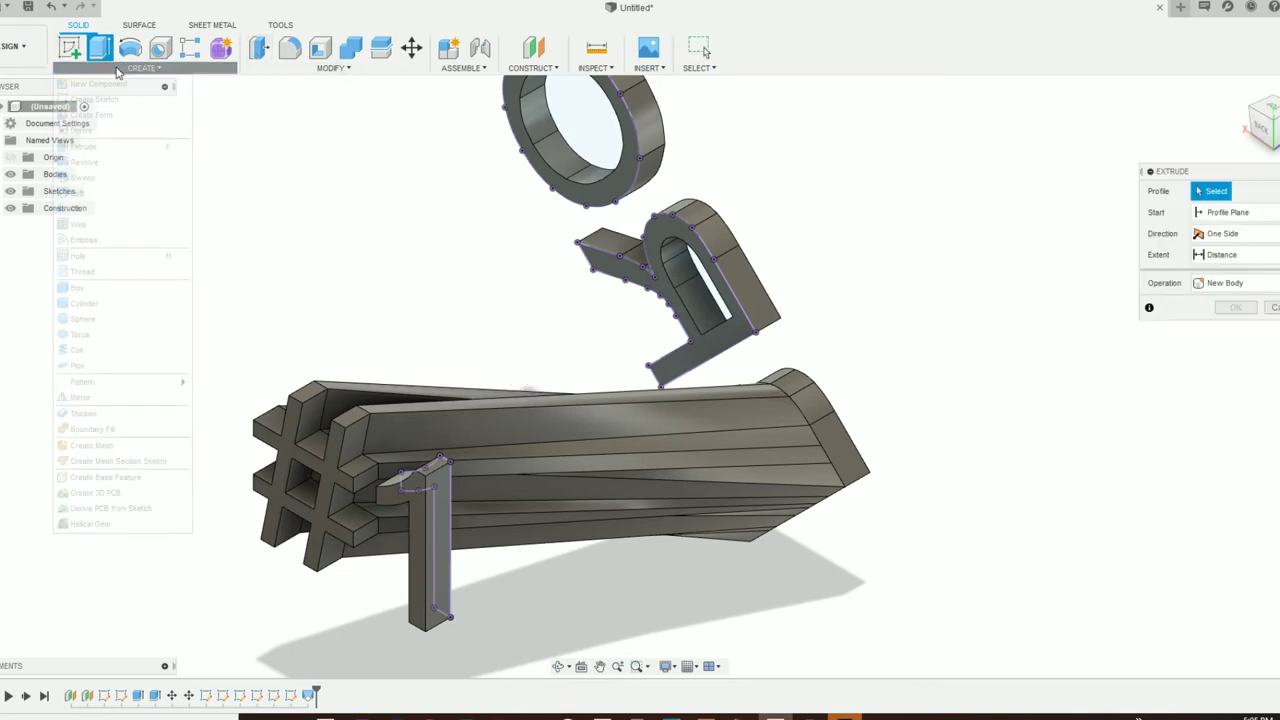
{"action": "left_click", "coordinate": [100, 192]}
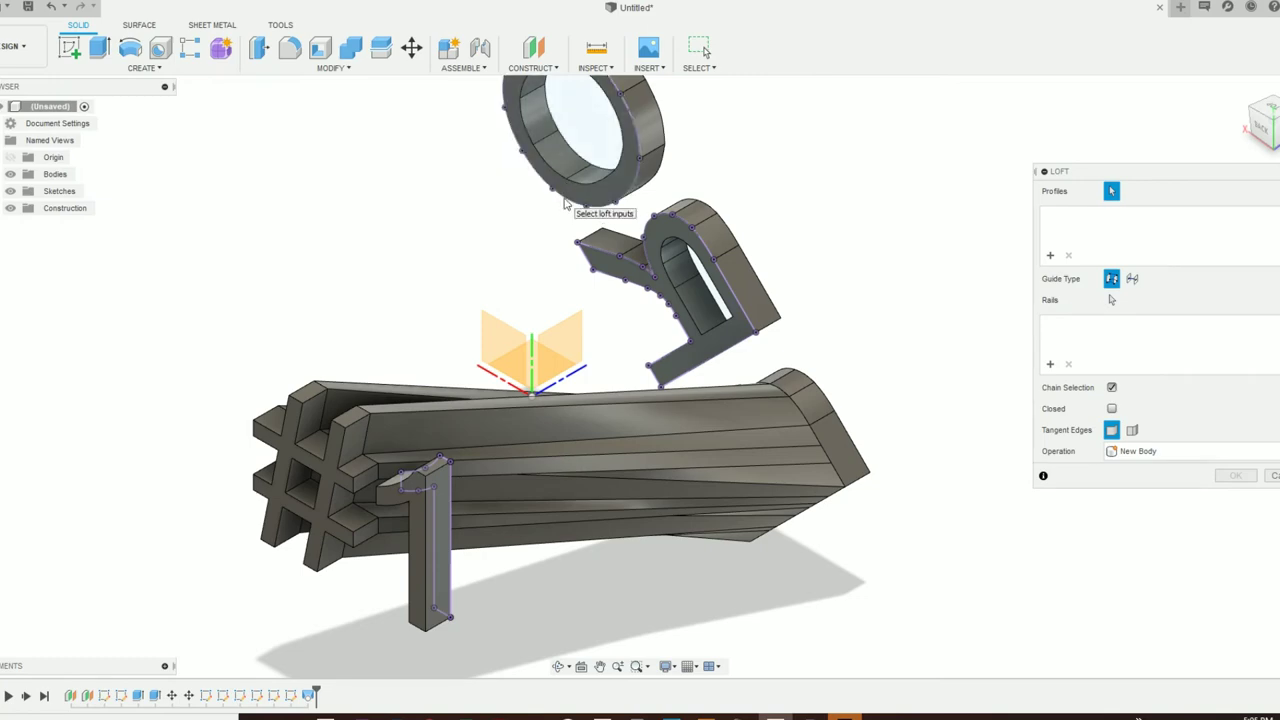
{"action": "left_click", "coordinate": [565, 203]}
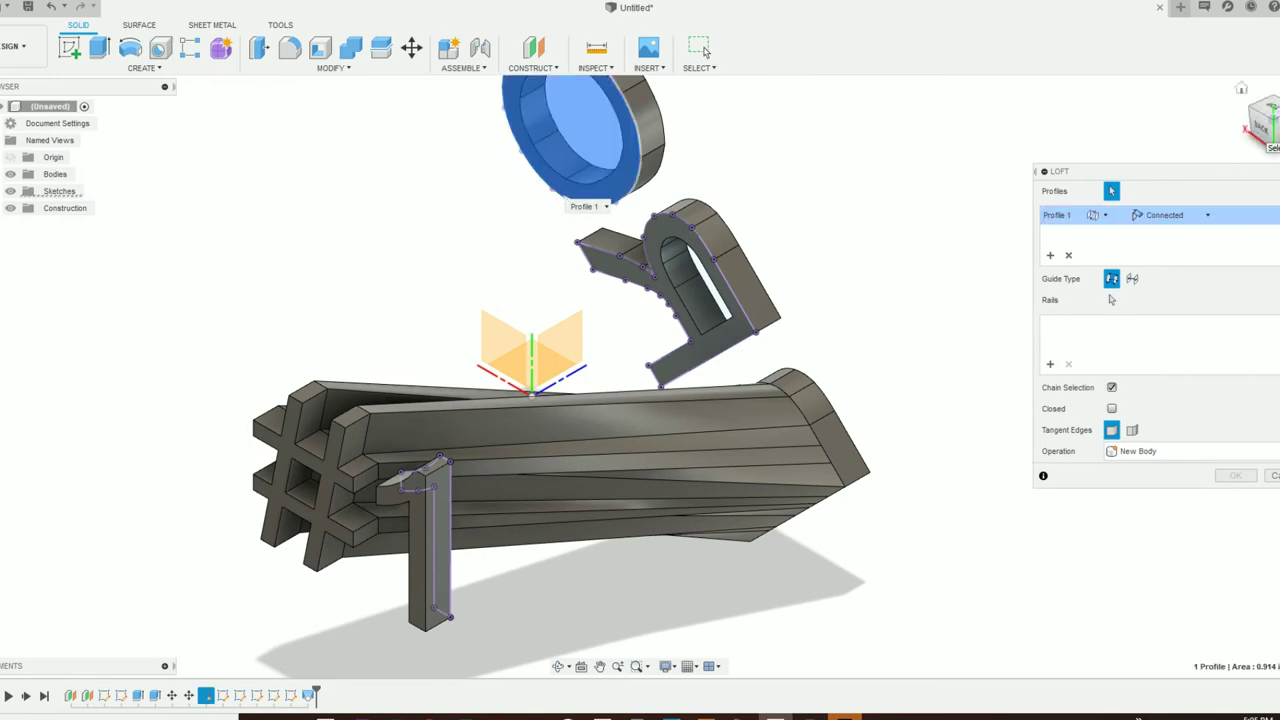
{"action": "middle_click_drag", "start_coordinate": [560, 420], "coordinate": [372, 232], "text": "shift"}
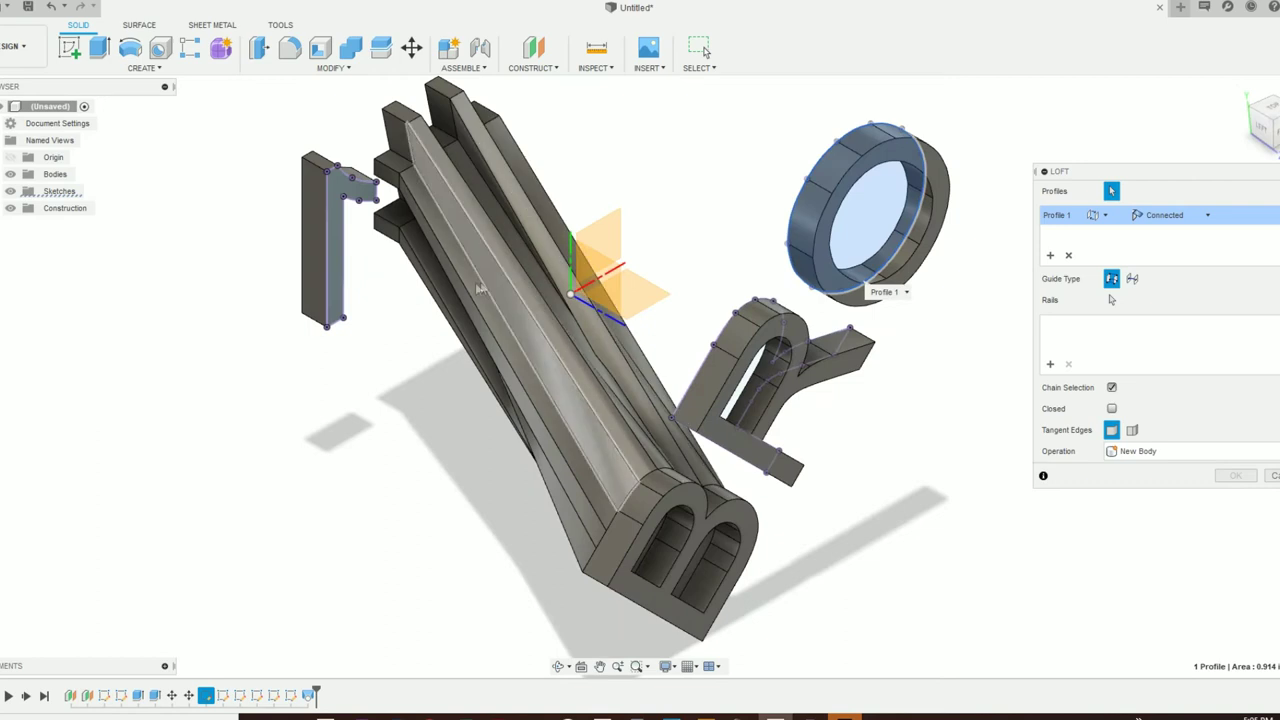
{"action": "left_click", "coordinate": [343, 268]}
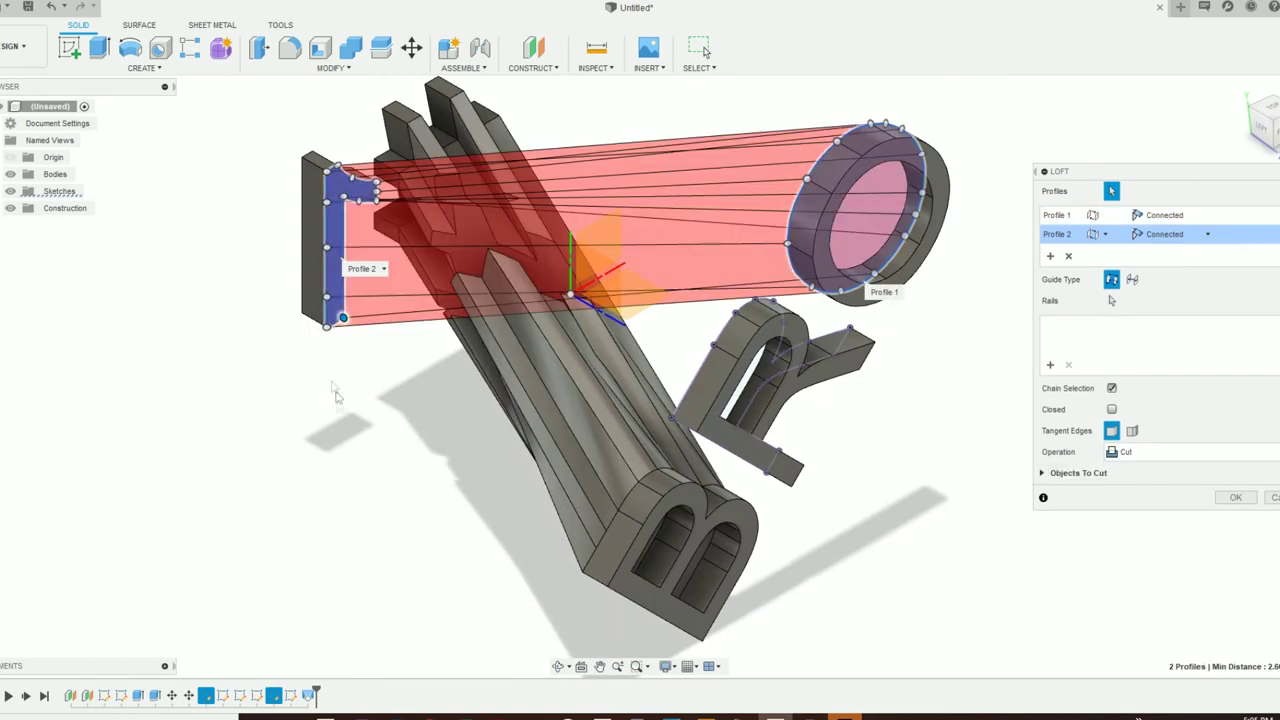
{"action": "left_click", "coordinate": [1132, 463]}
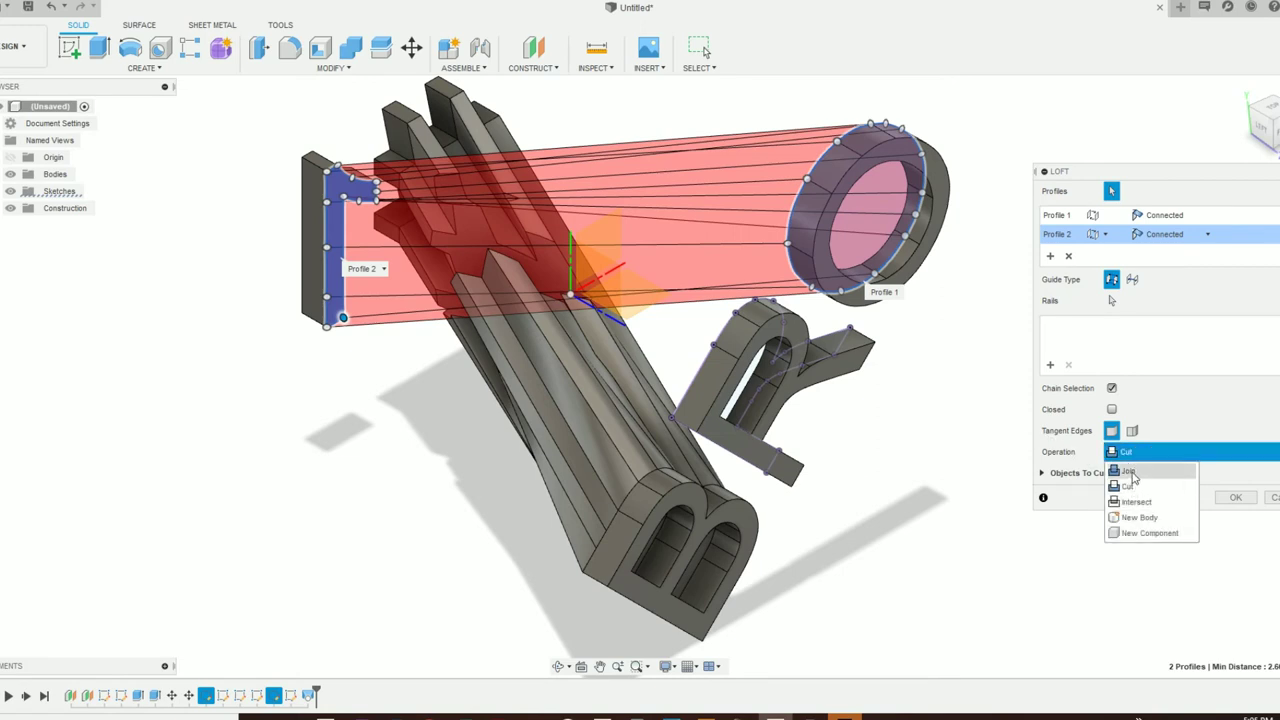
{"action": "left_click", "coordinate": [1132, 474]}
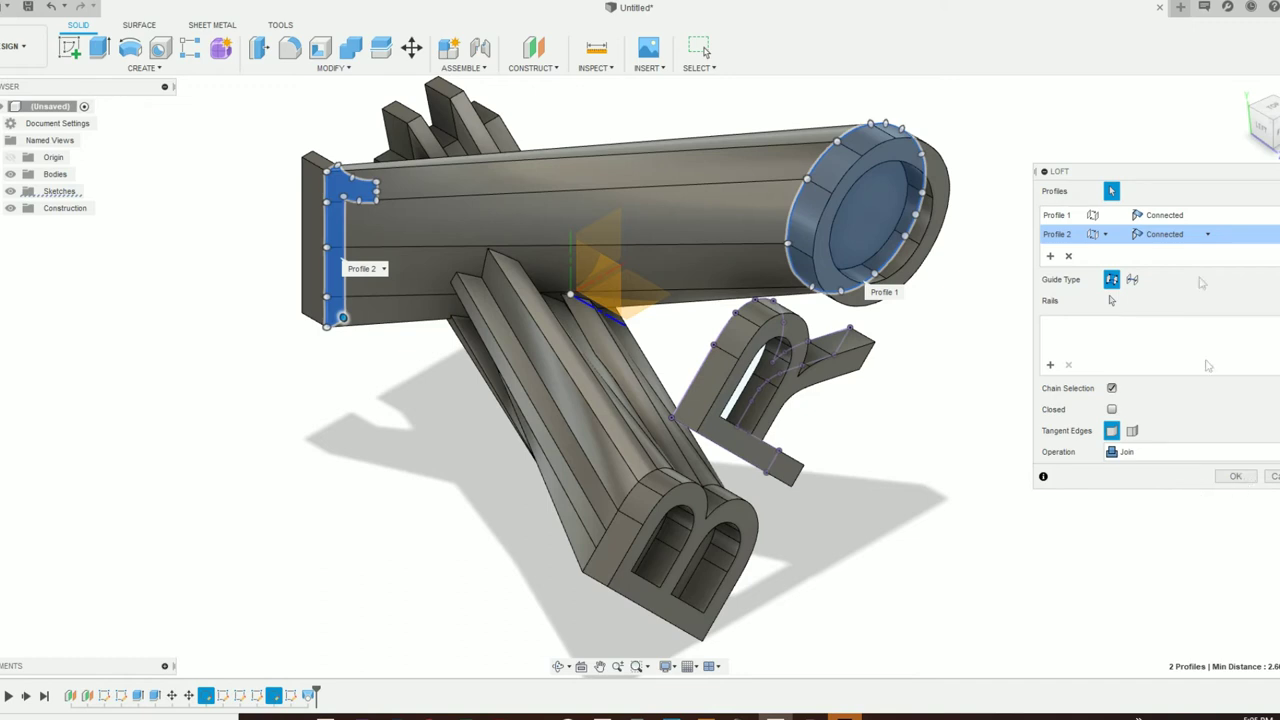
{"action": "left_click", "coordinate": [1209, 235]}
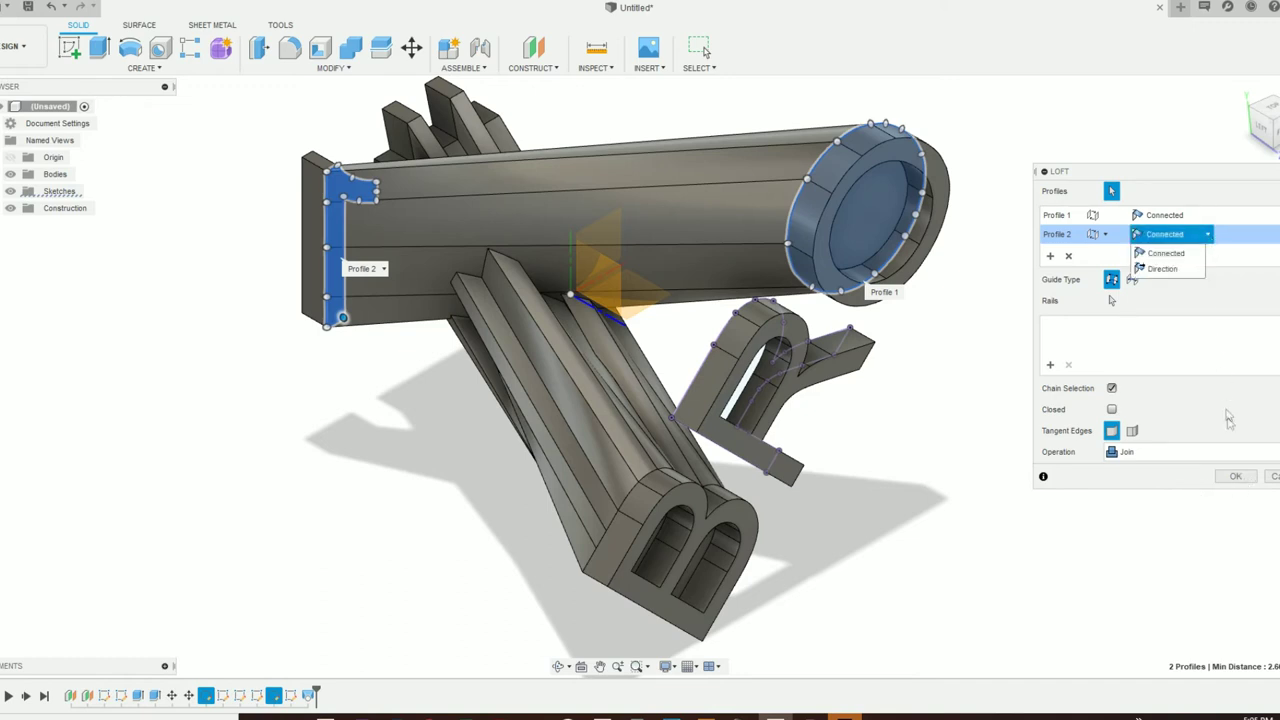
{"action": "left_click", "coordinate": [1236, 476]}
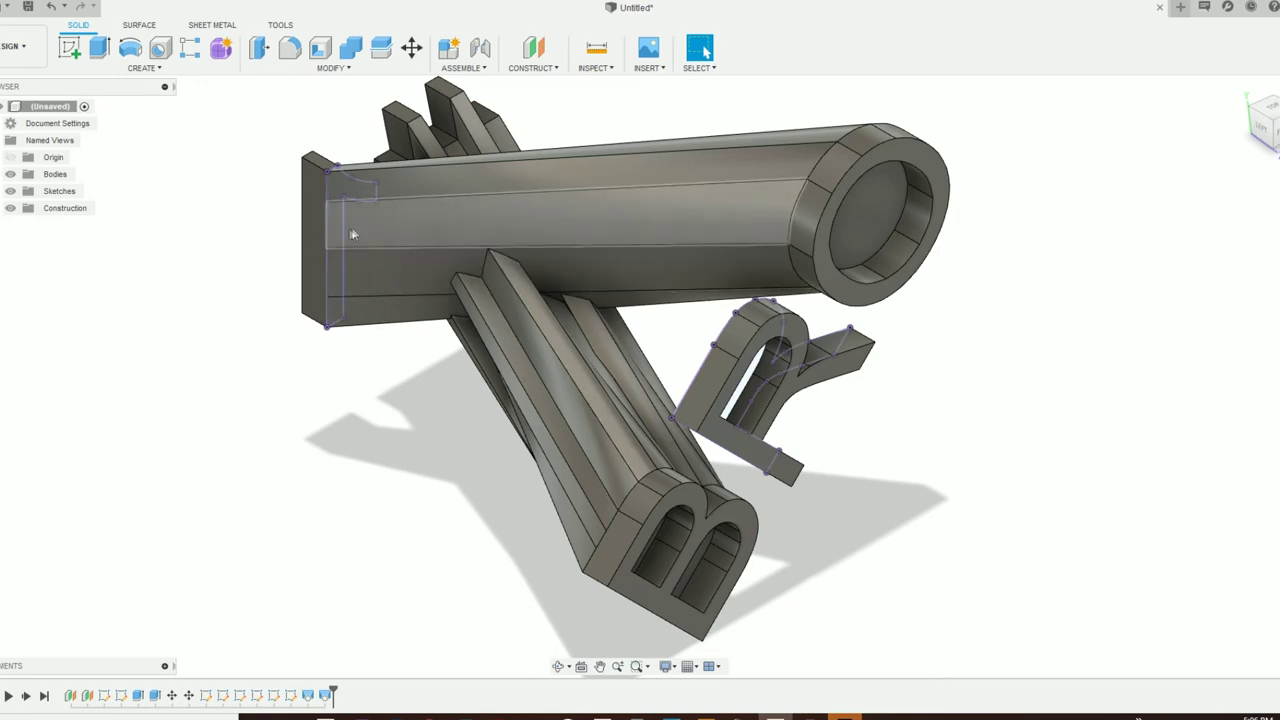
{"action": "left_click", "coordinate": [145, 72]}
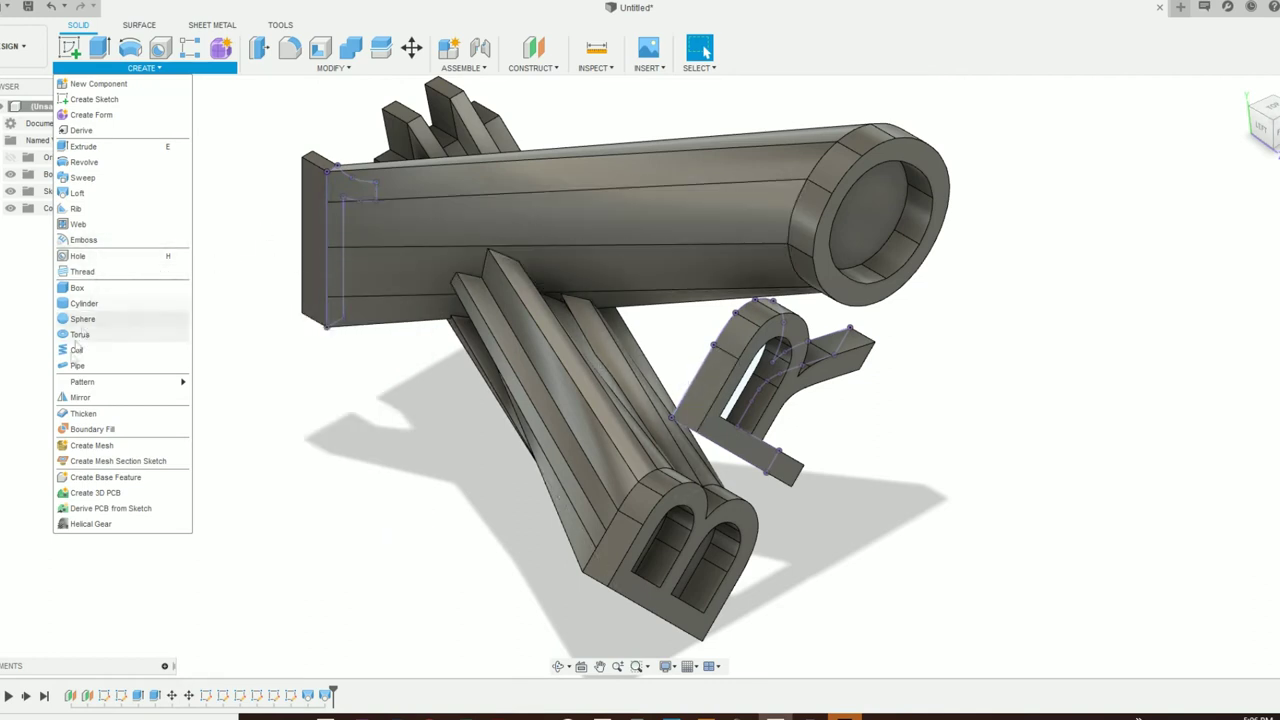
{"action": "left_click", "coordinate": [77, 193]}
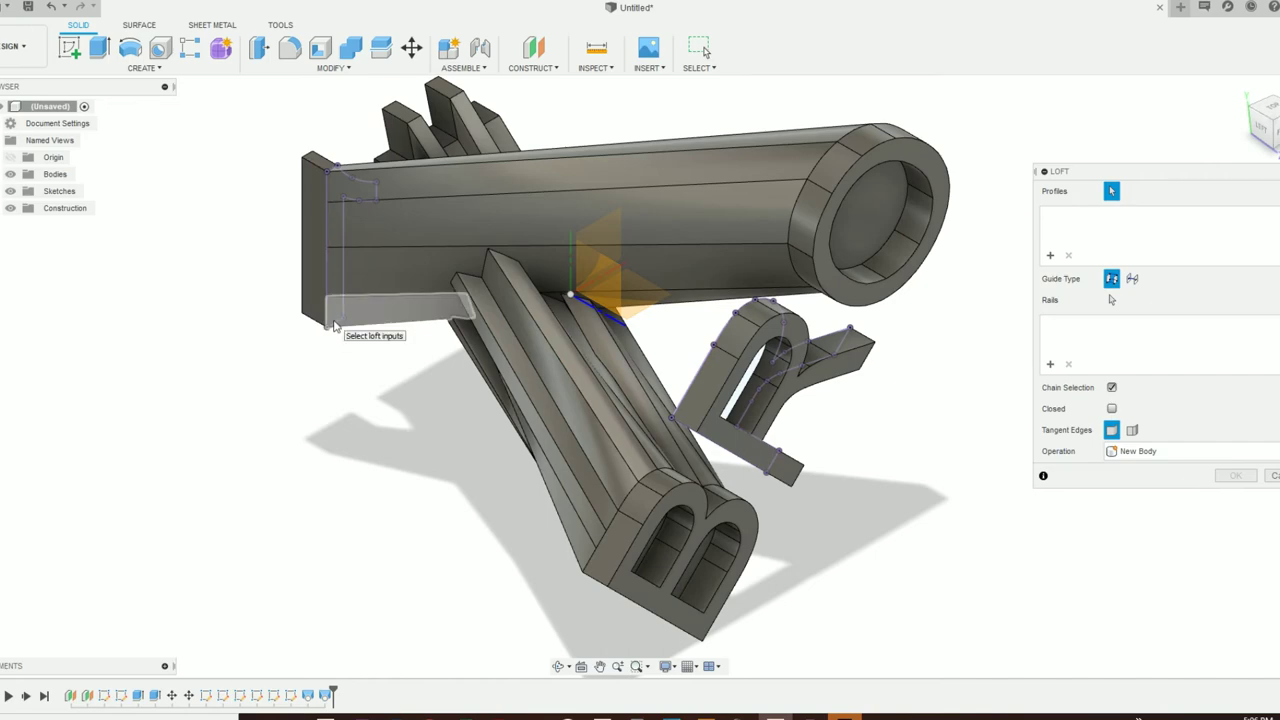
{"action": "scroll", "coordinate": [323, 197], "scroll_direction": "up", "scroll_amount": 3}
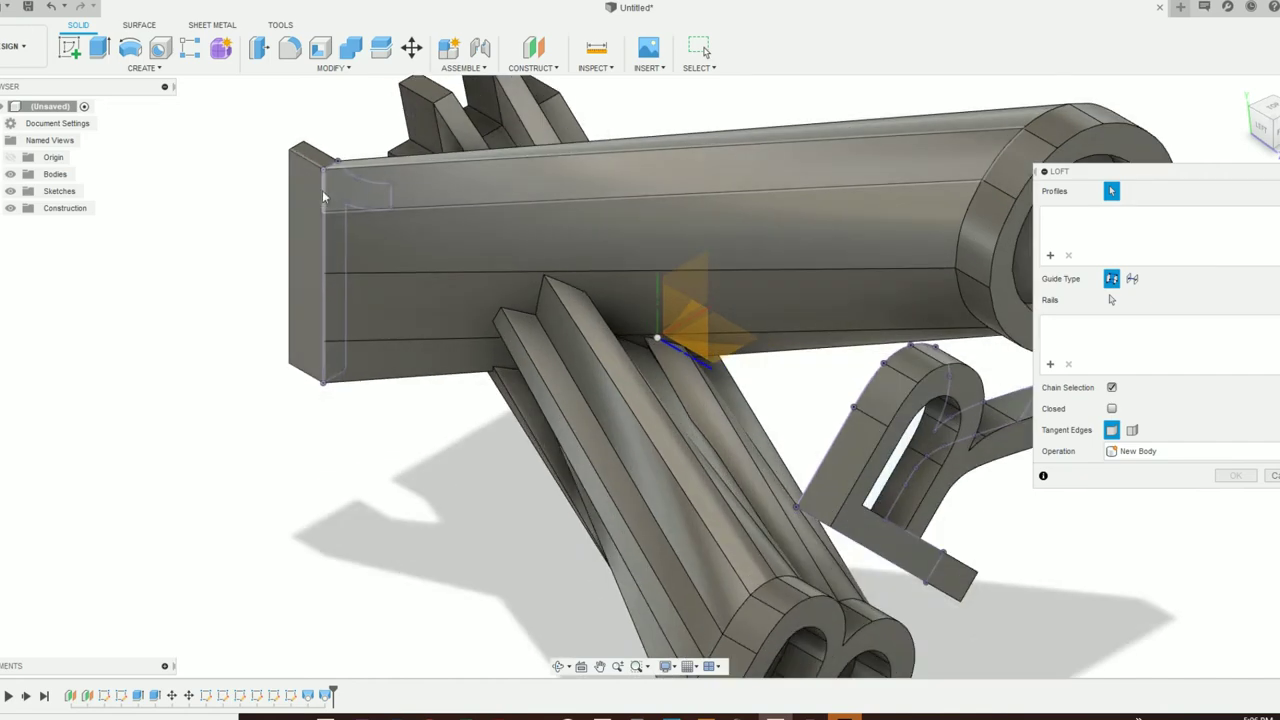
{"action": "scroll", "coordinate": [327, 168], "scroll_direction": "up", "scroll_amount": 5}
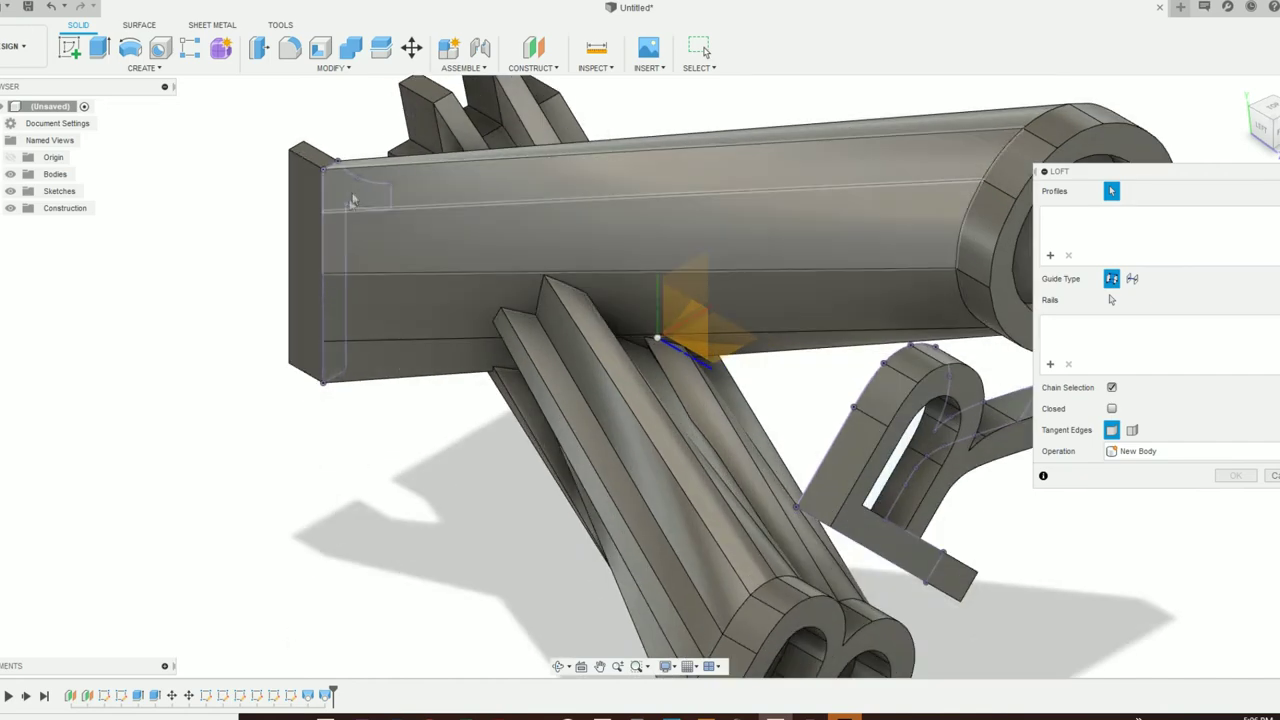
{"action": "scroll", "coordinate": [322, 172], "scroll_direction": "up", "scroll_amount": 3}
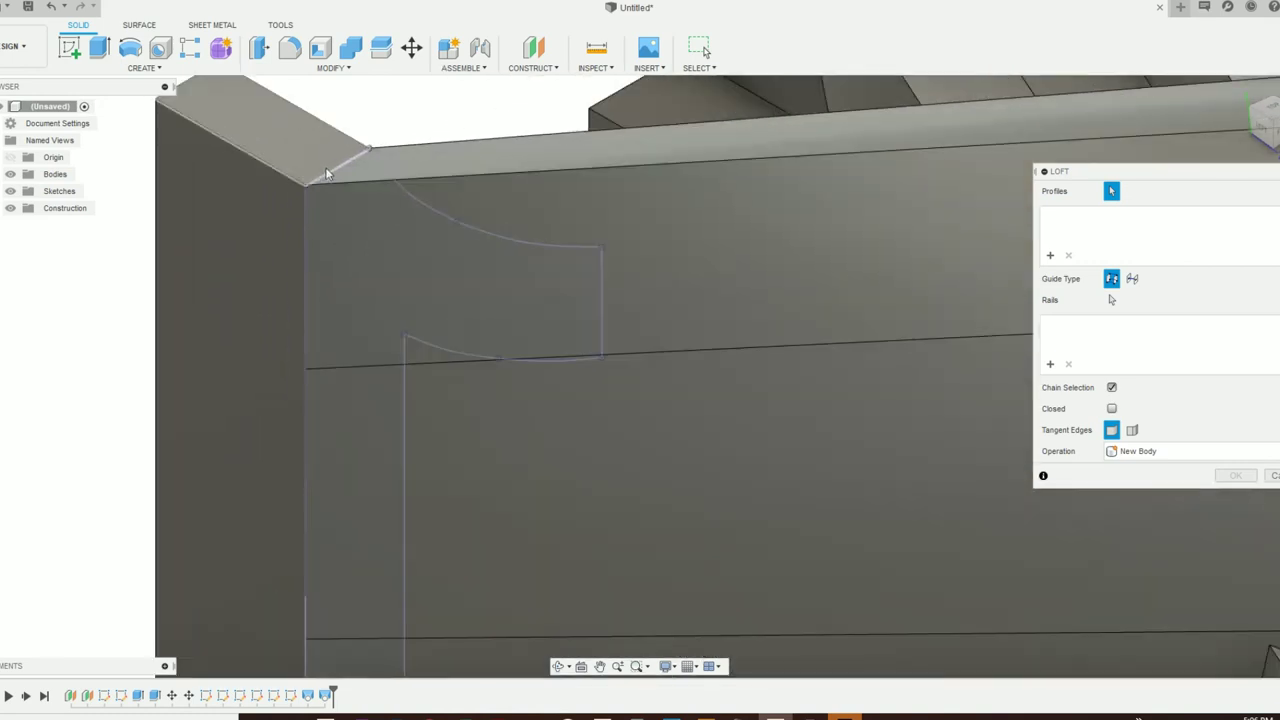
{"action": "left_click", "coordinate": [304, 186]}
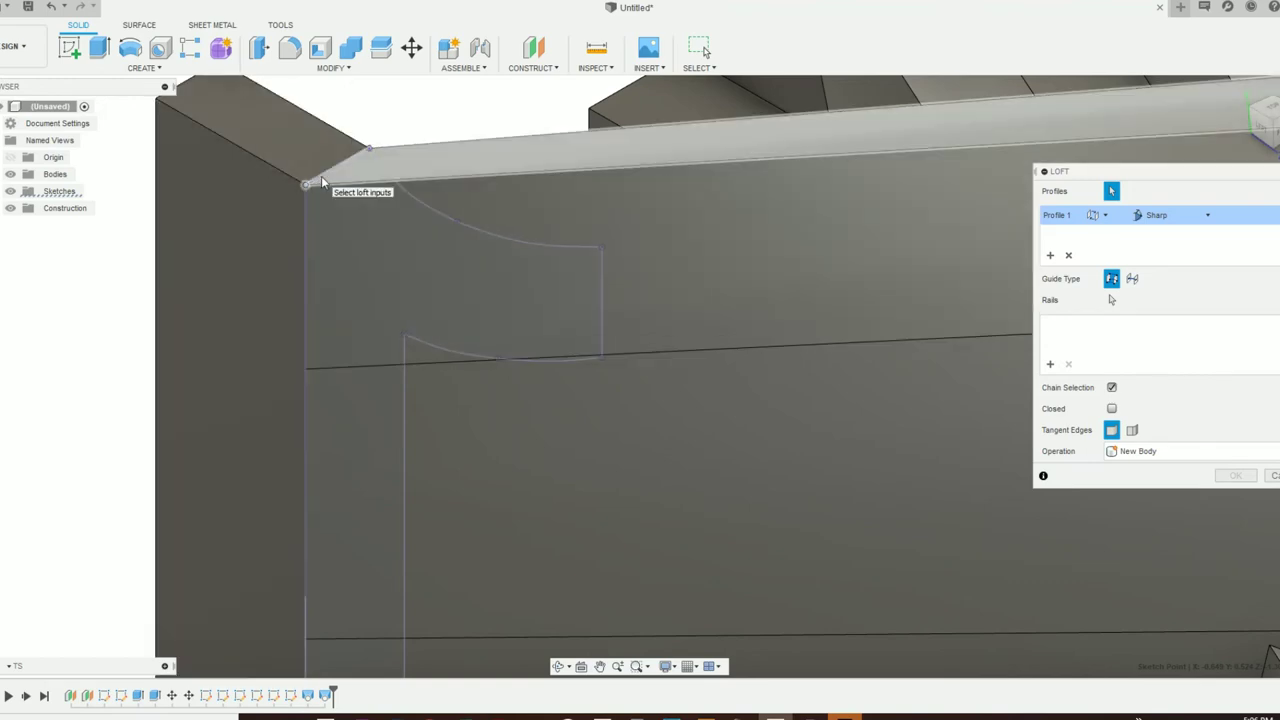
{"action": "scroll", "coordinate": [321, 177], "scroll_direction": "down", "scroll_amount": 10}
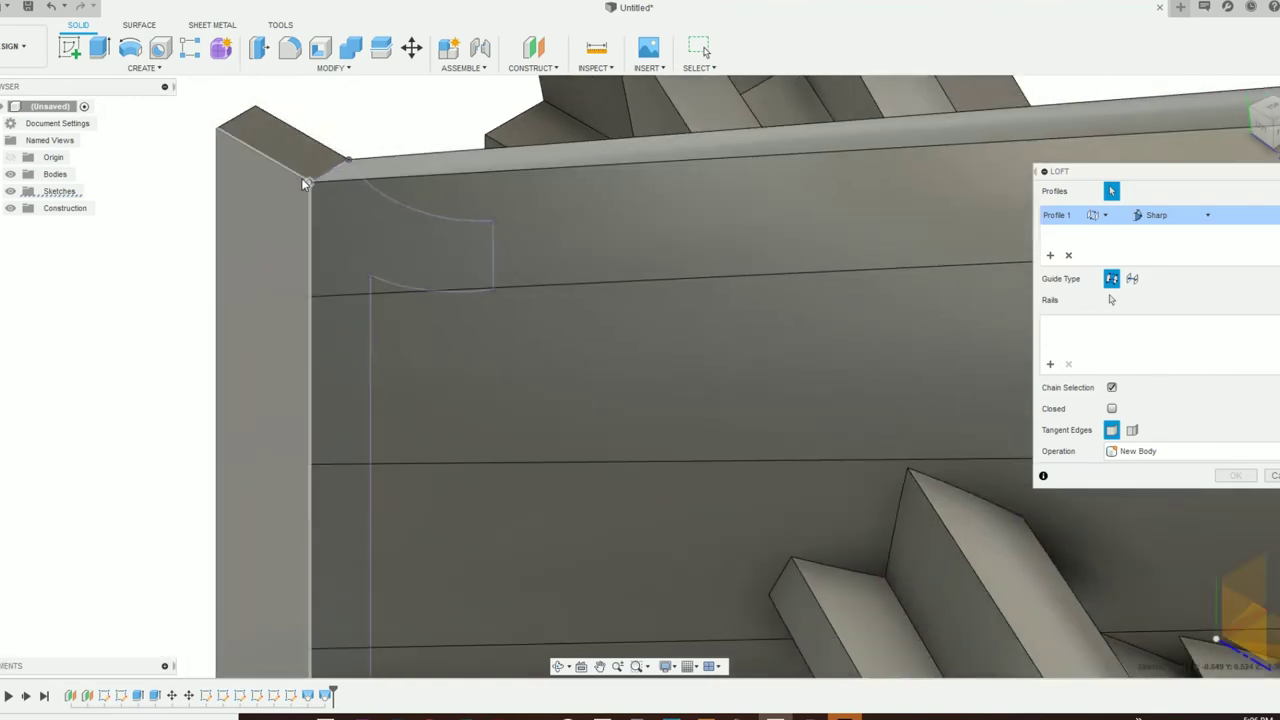
{"action": "scroll", "coordinate": [328, 340], "scroll_direction": "up", "scroll_amount": 2}
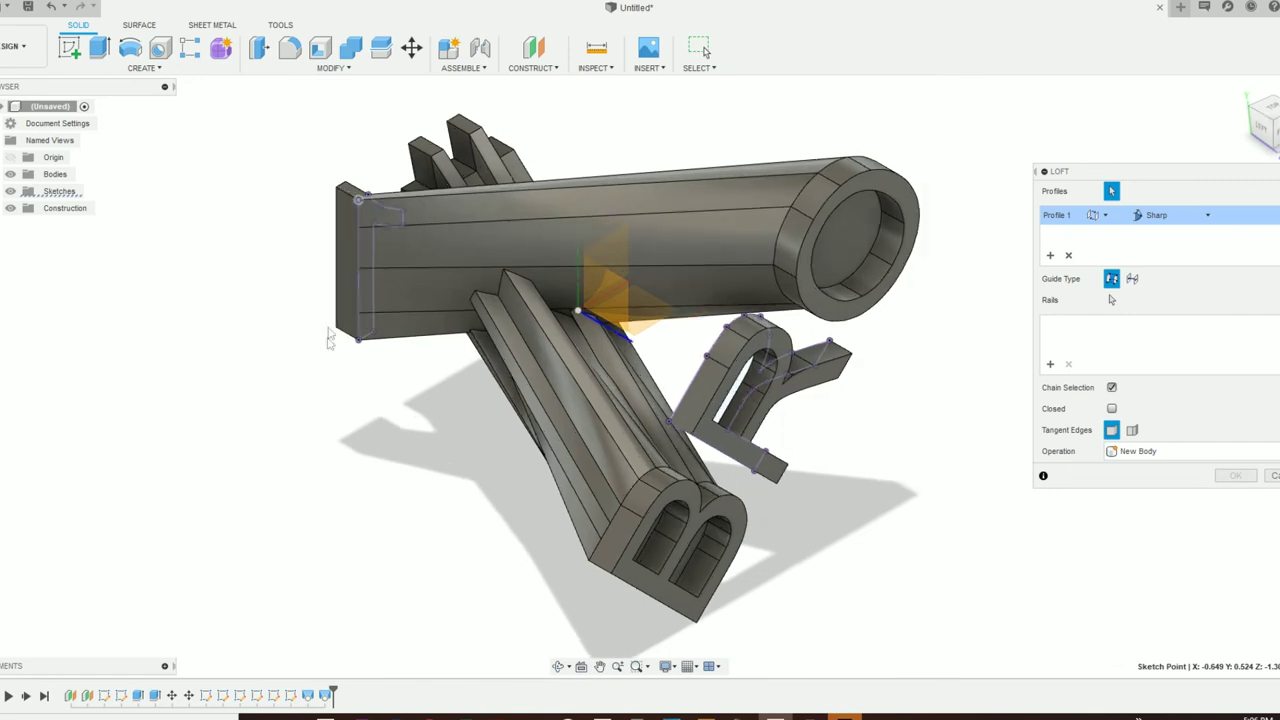
{"action": "key", "text": "Escape"}
Roll the timeline back before the "O" loft, loft the "1" profile to the "R" outline with Join, and roll forward to the end.
{"action": "left_click_drag", "start_coordinate": [335, 690], "coordinate": [315, 690]}
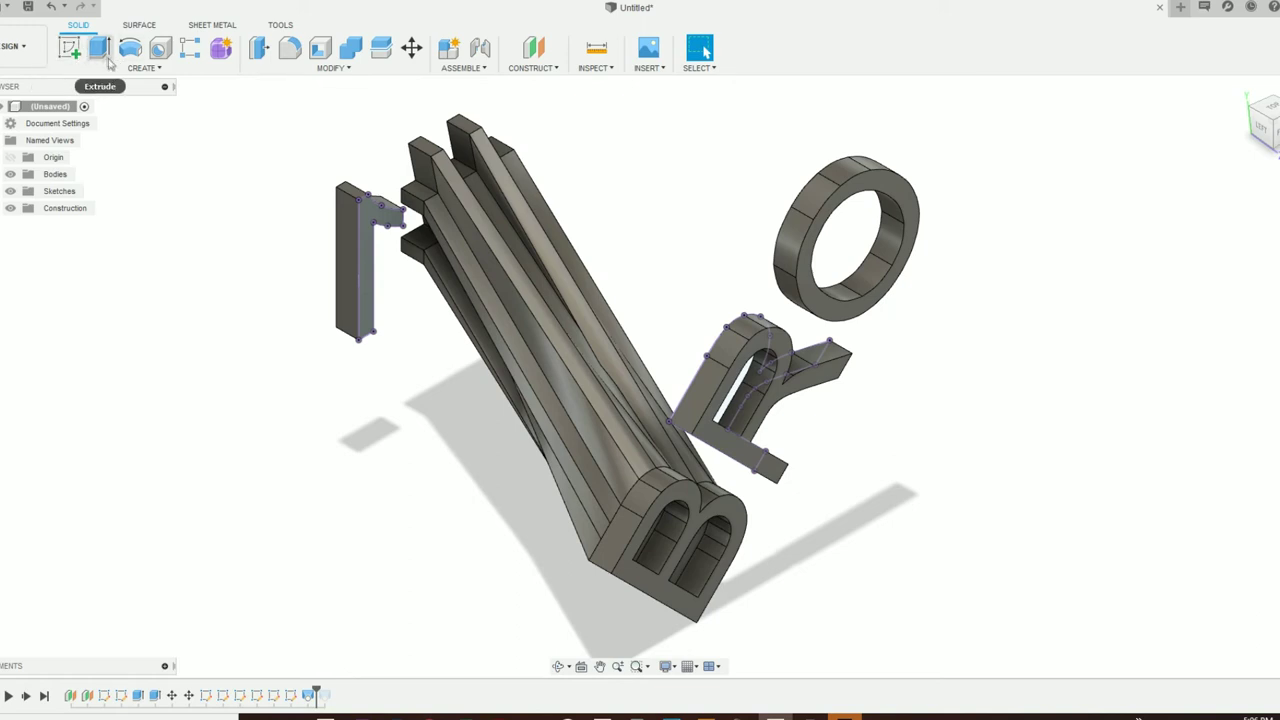
{"action": "left_click", "coordinate": [140, 67]}
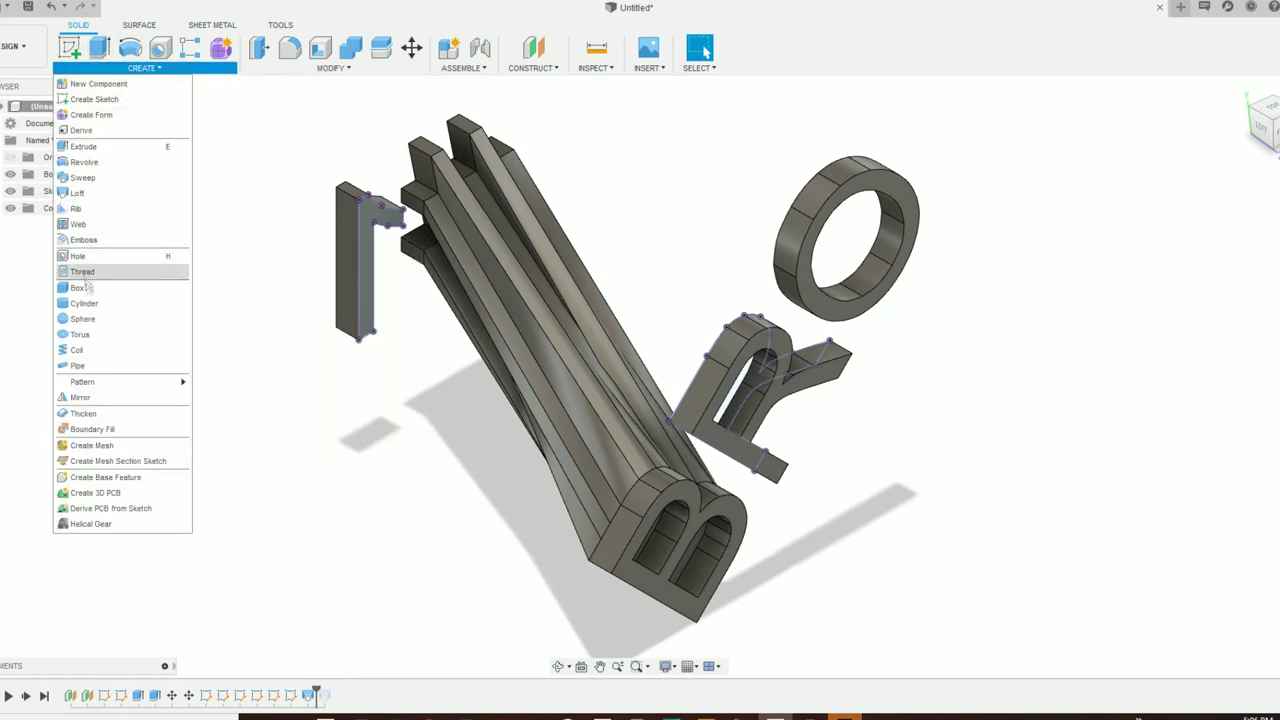
{"action": "left_click", "coordinate": [77, 193]}
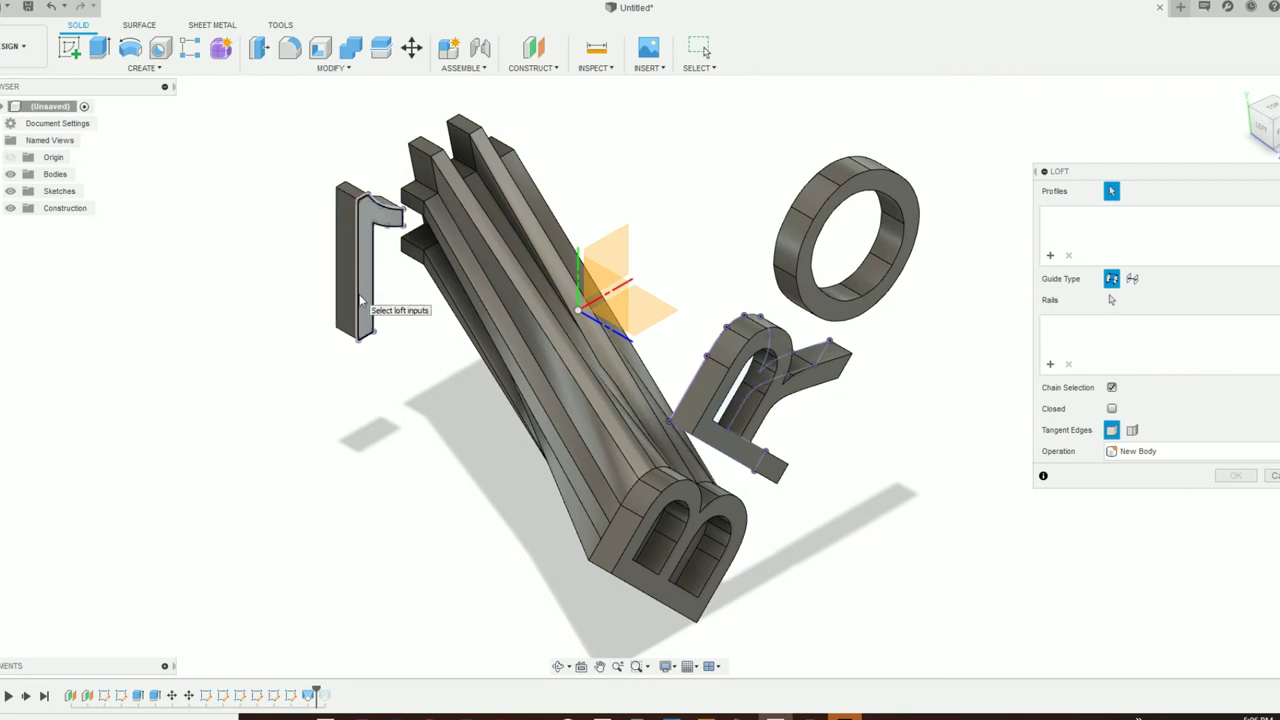
{"action": "left_click", "coordinate": [360, 300]}
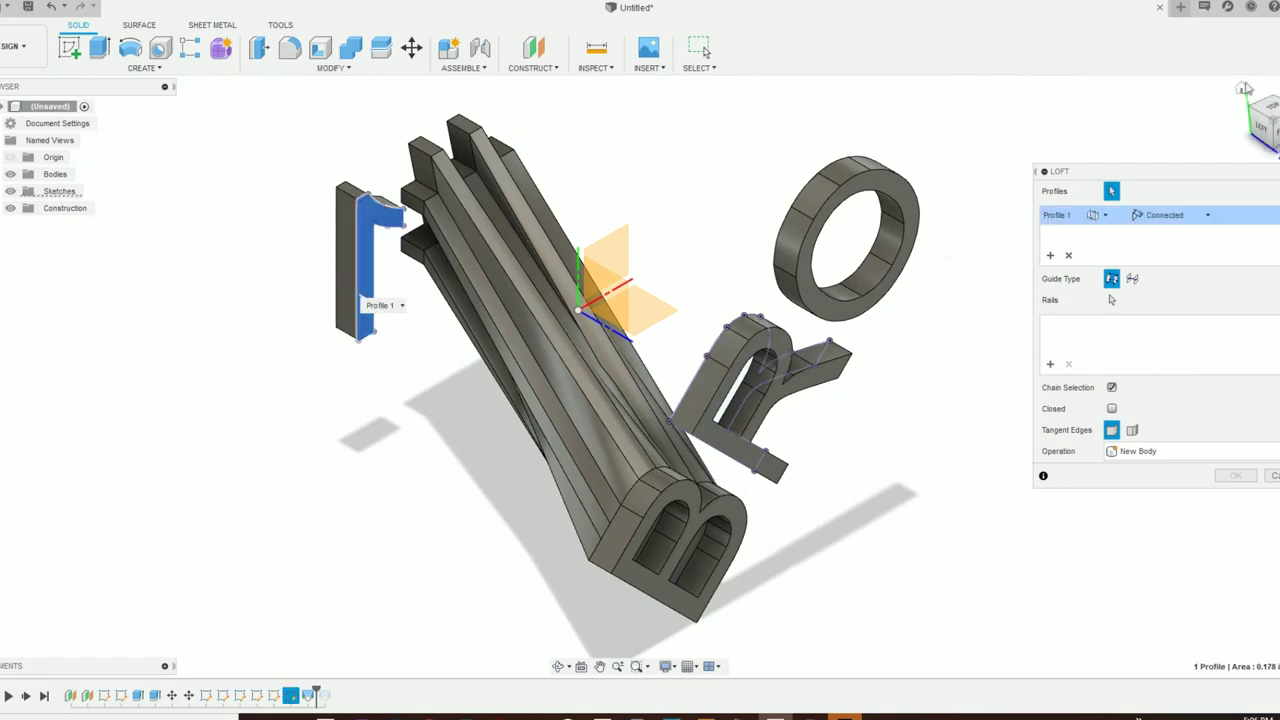
{"action": "left_click", "coordinate": [1260, 118]}
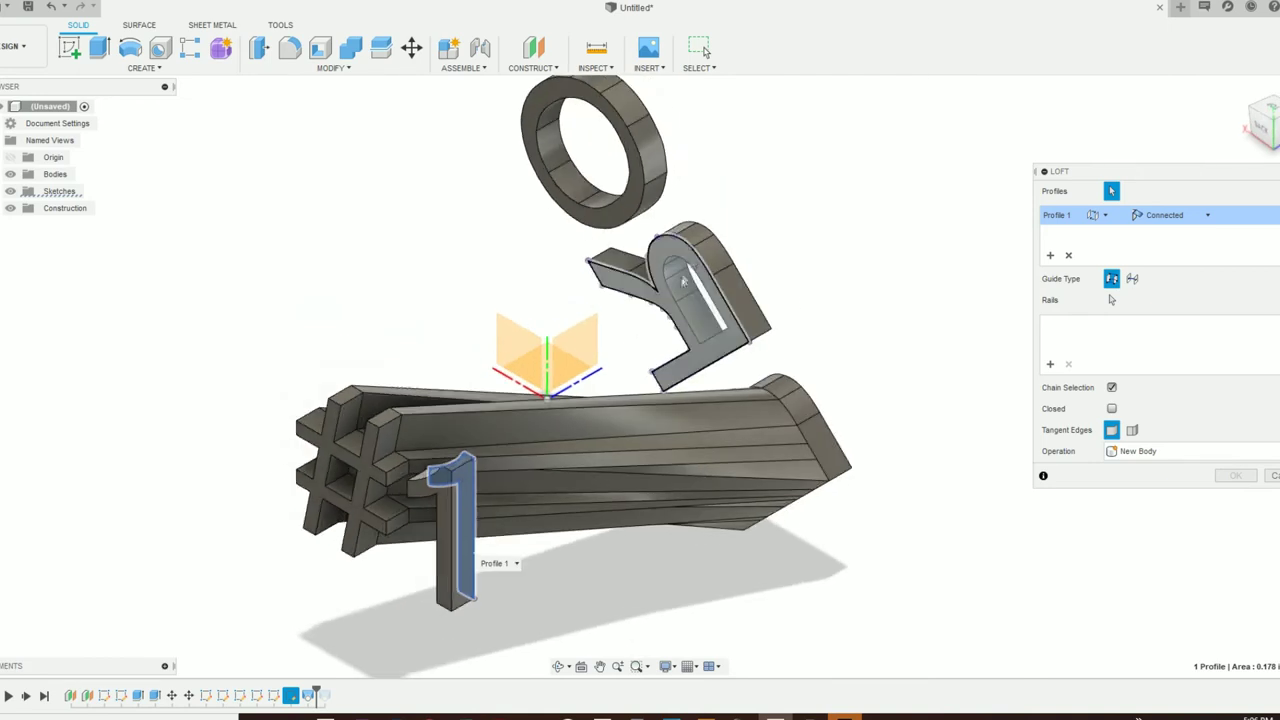
{"action": "left_click", "coordinate": [705, 271]}
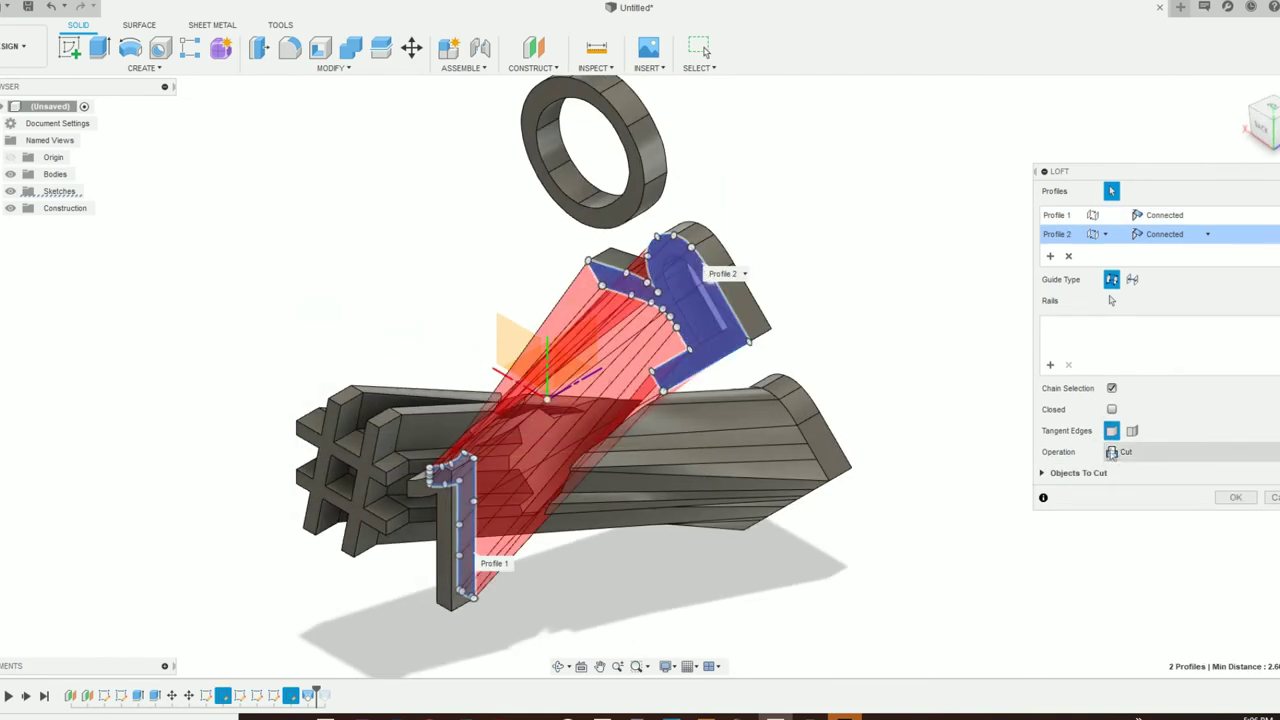
{"action": "left_click", "coordinate": [1118, 452]}
{"action": "left_click", "coordinate": [1125, 471]}
{"action": "left_click", "coordinate": [1224, 479]}
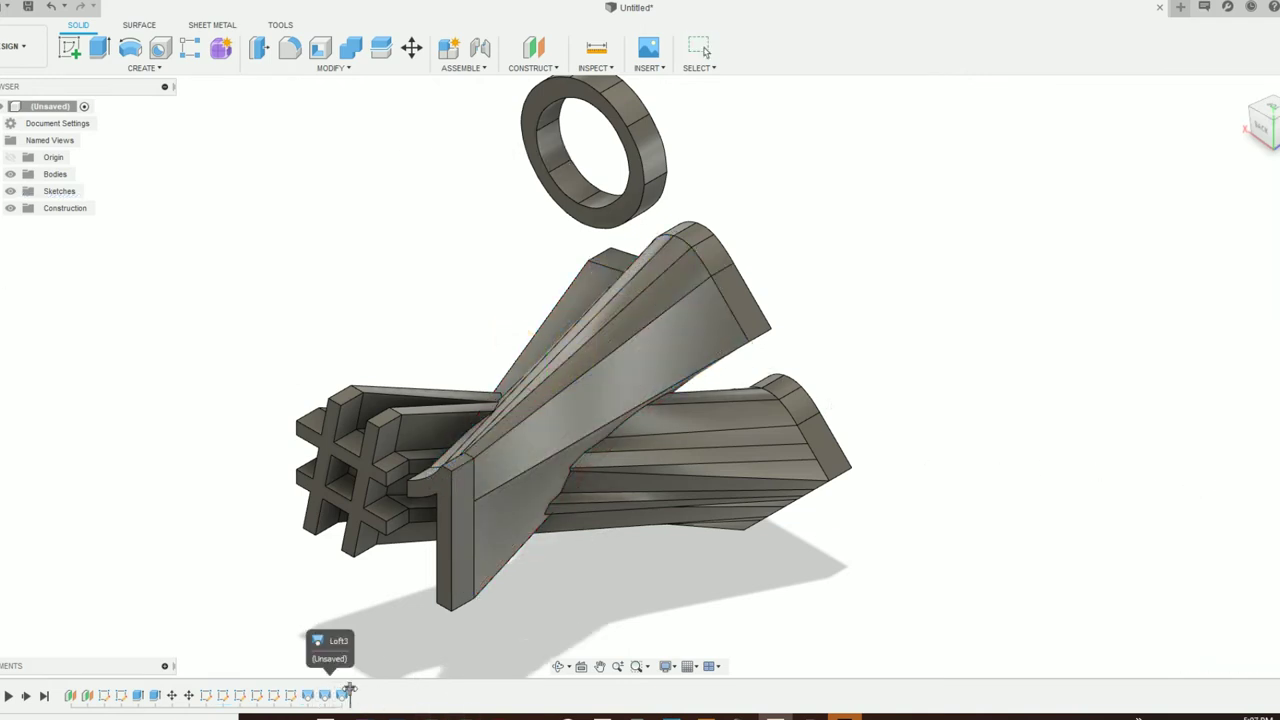
{"action": "left_click_drag", "start_coordinate": [349, 690], "coordinate": [355, 692]}
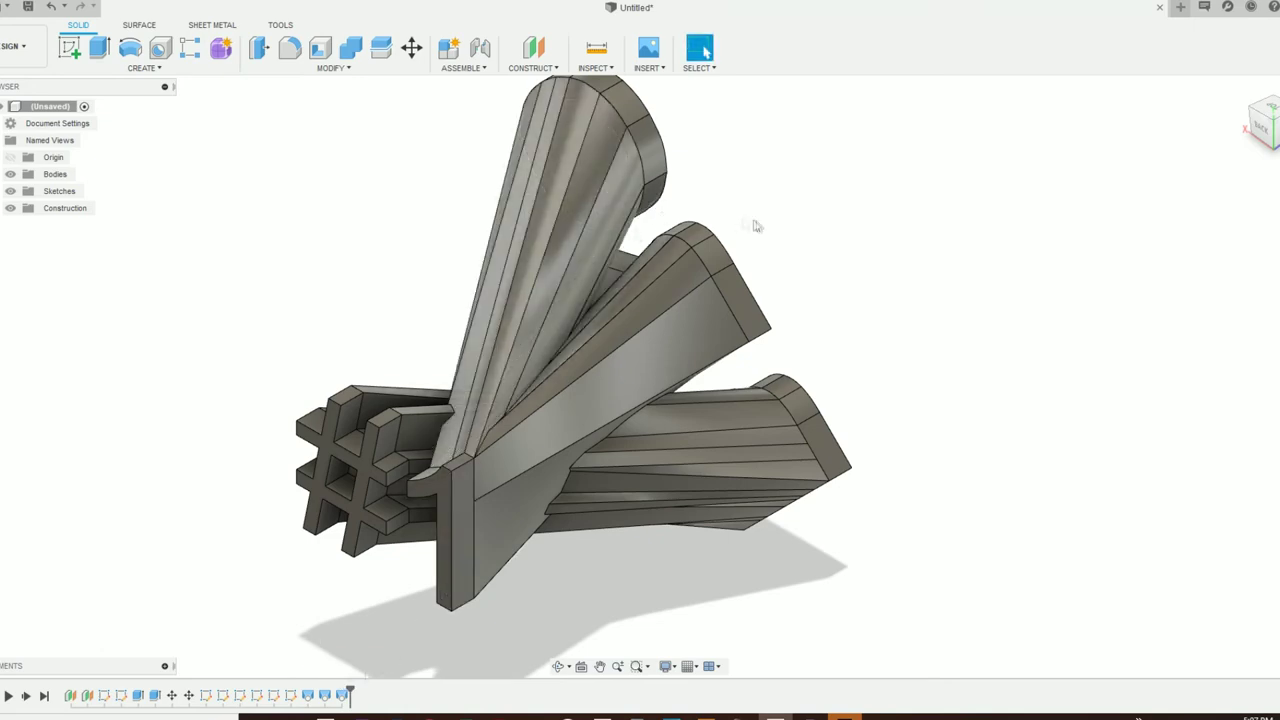
Roll the timeline back to just after the "BRO" move, edit that move to rotate the letters -35 degrees about Z, and roll forward to the end.
{"action": "left_click", "coordinate": [1275, 118]}
{"action": "left_click_drag", "start_coordinate": [1273, 125], "coordinate": [1080, 244]}
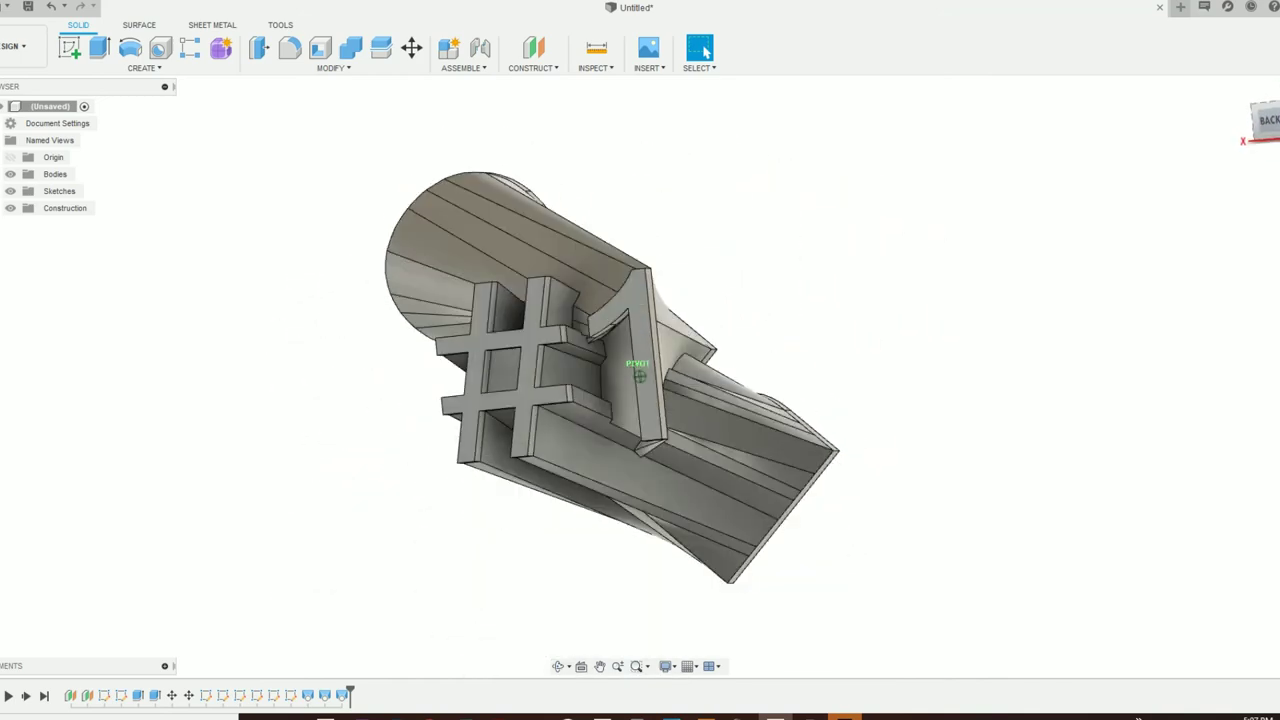
{"action": "mouse_move", "coordinate": [349, 694]}
{"action": "left_mouse_down"}
{"action": "mouse_move", "coordinate": [163, 690]}
{"action": "mouse_move", "coordinate": [197, 690]}
{"action": "left_mouse_up"}
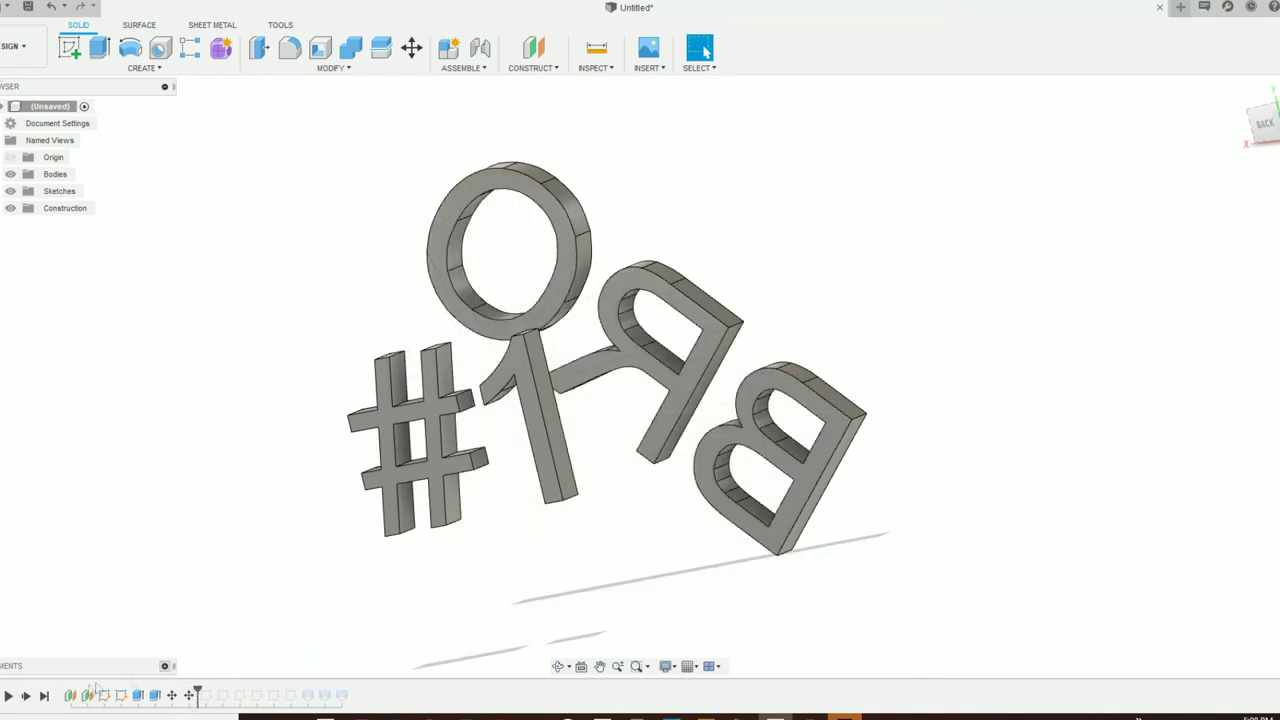
{"action": "right_click", "coordinate": [190, 697]}
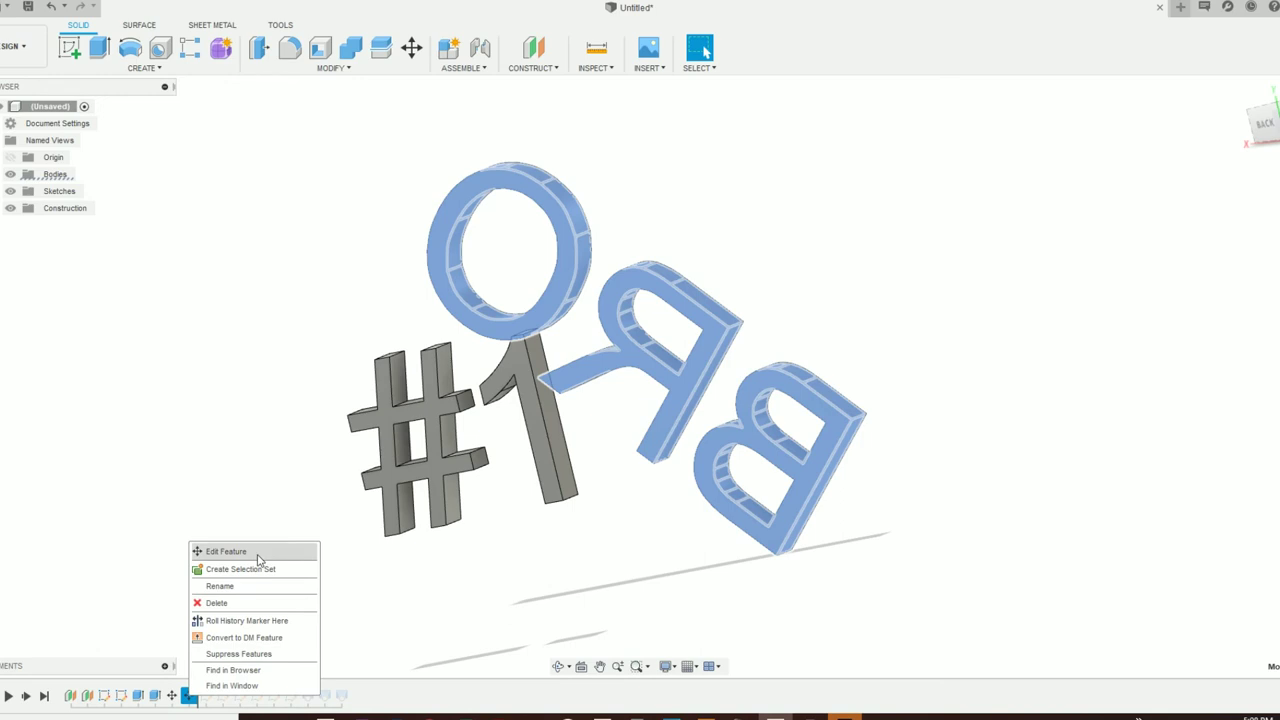
{"action": "left_click", "coordinate": [226, 551]}
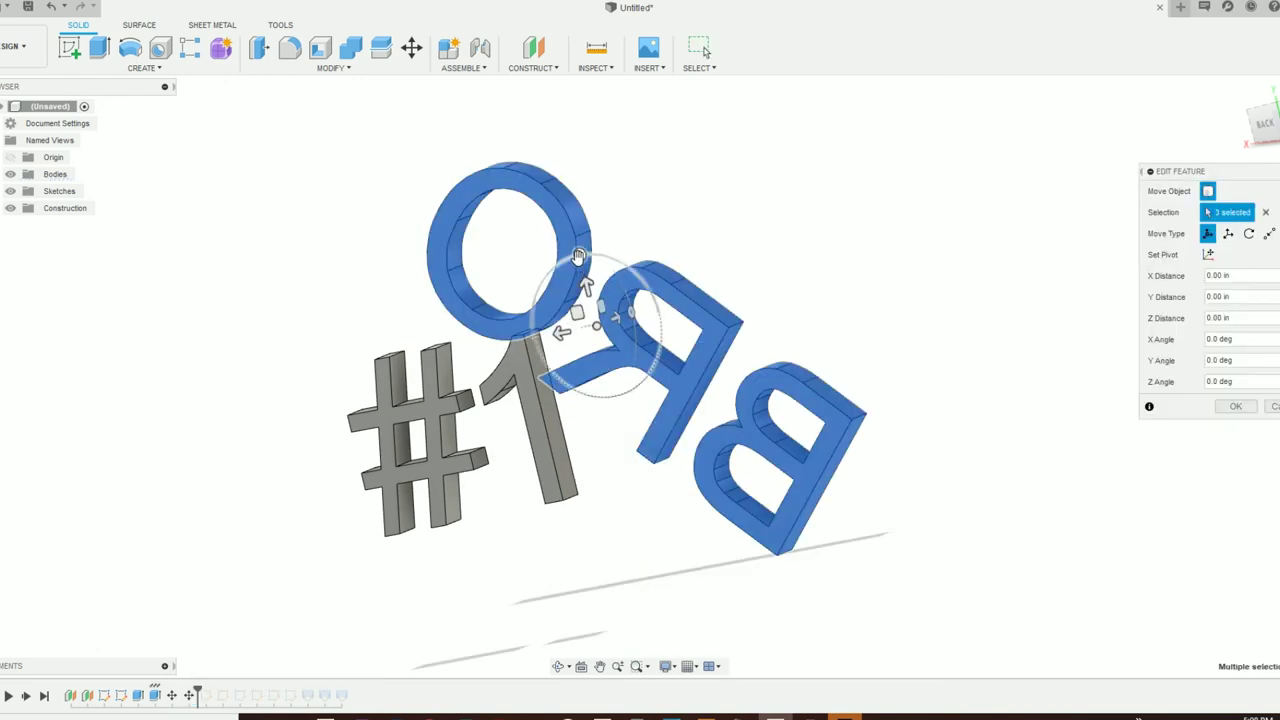
{"action": "left_click_drag", "start_coordinate": [580, 256], "coordinate": [546, 274]}
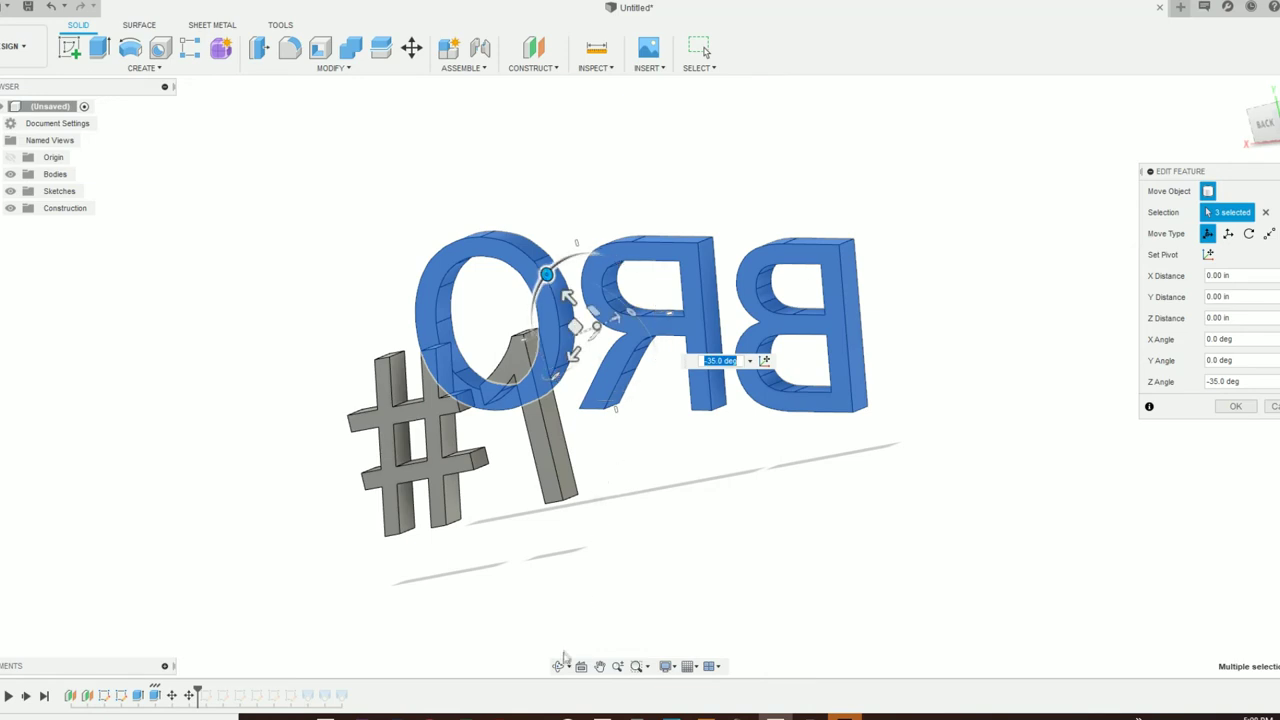
{"action": "left_click", "coordinate": [1235, 407]}
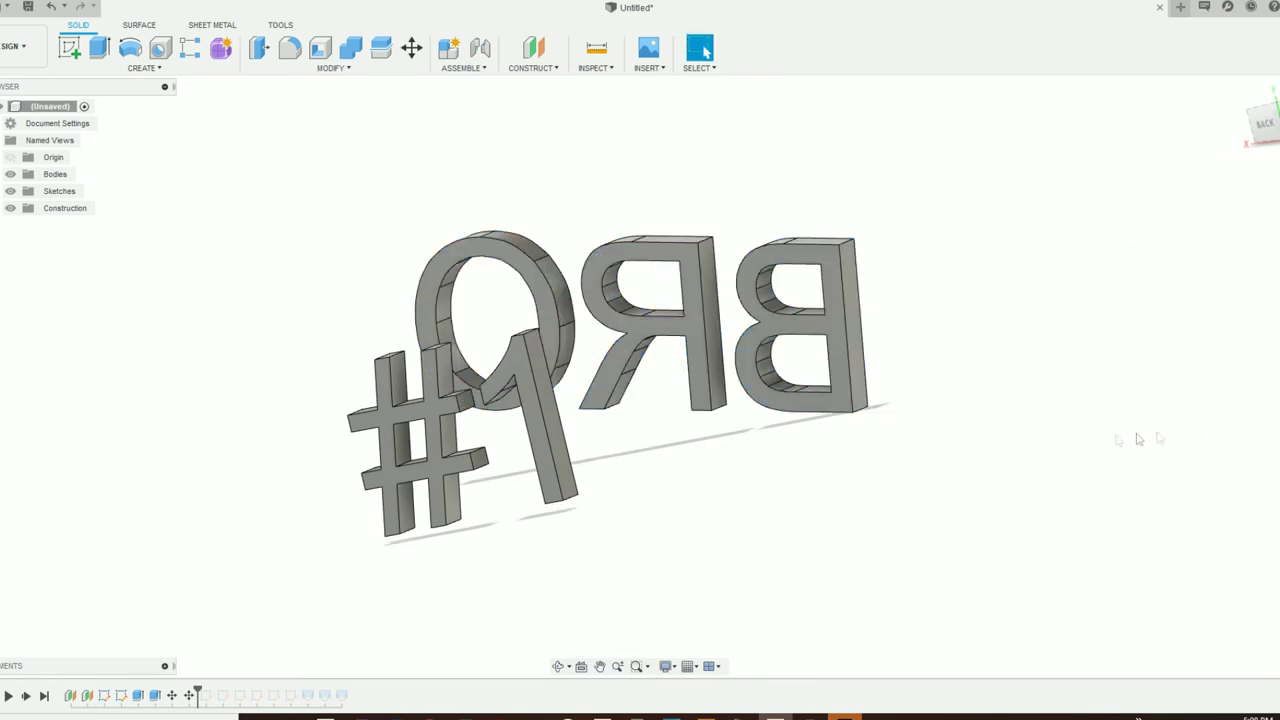
{"action": "left_click_drag", "start_coordinate": [197, 692], "coordinate": [350, 694]}
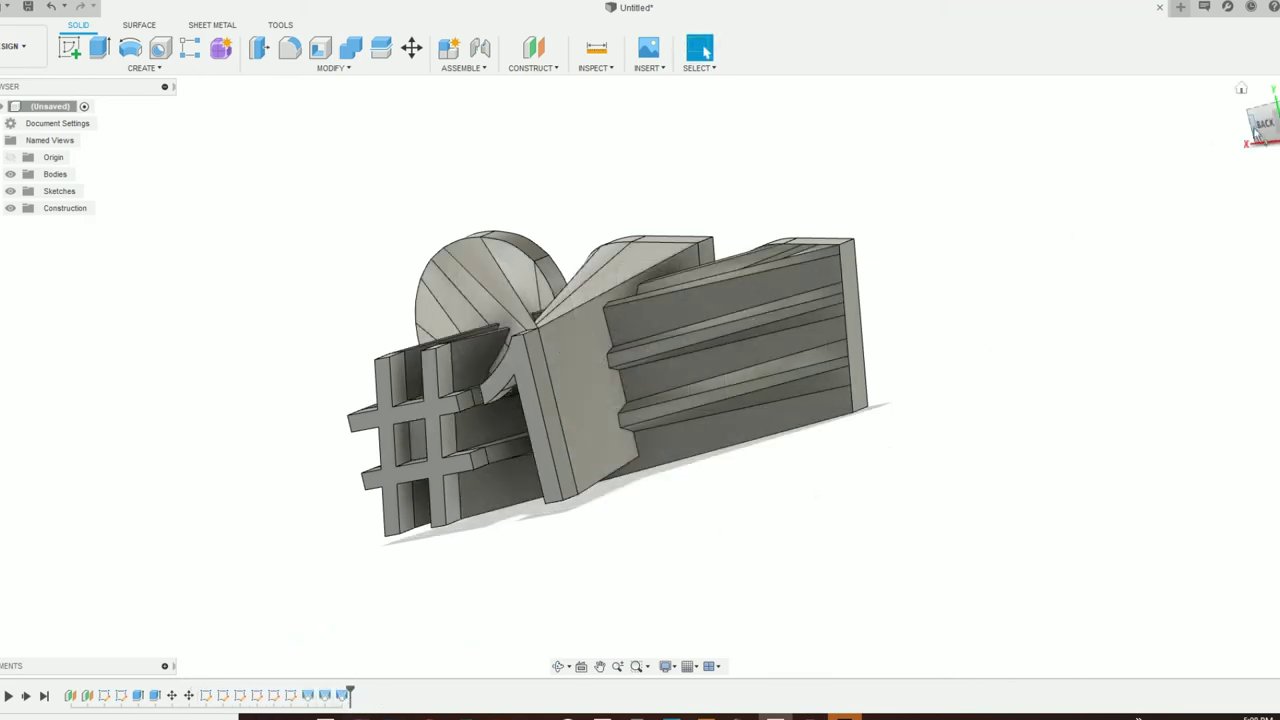
Edit the "BRO" move feature to shift the three letters 0.40 in along Y.
{"action": "mouse_move", "coordinate": [640, 375]}
{"action": "middle_mouse_down", "text": "shift"}
{"action": "mouse_move", "coordinate": [650, 455]}
{"action": "mouse_move", "coordinate": [620, 475]}
{"action": "mouse_move", "coordinate": [645, 420]}
{"action": "mouse_move", "coordinate": [370, 613]}
{"action": "middle_mouse_up", "text": "shift"}
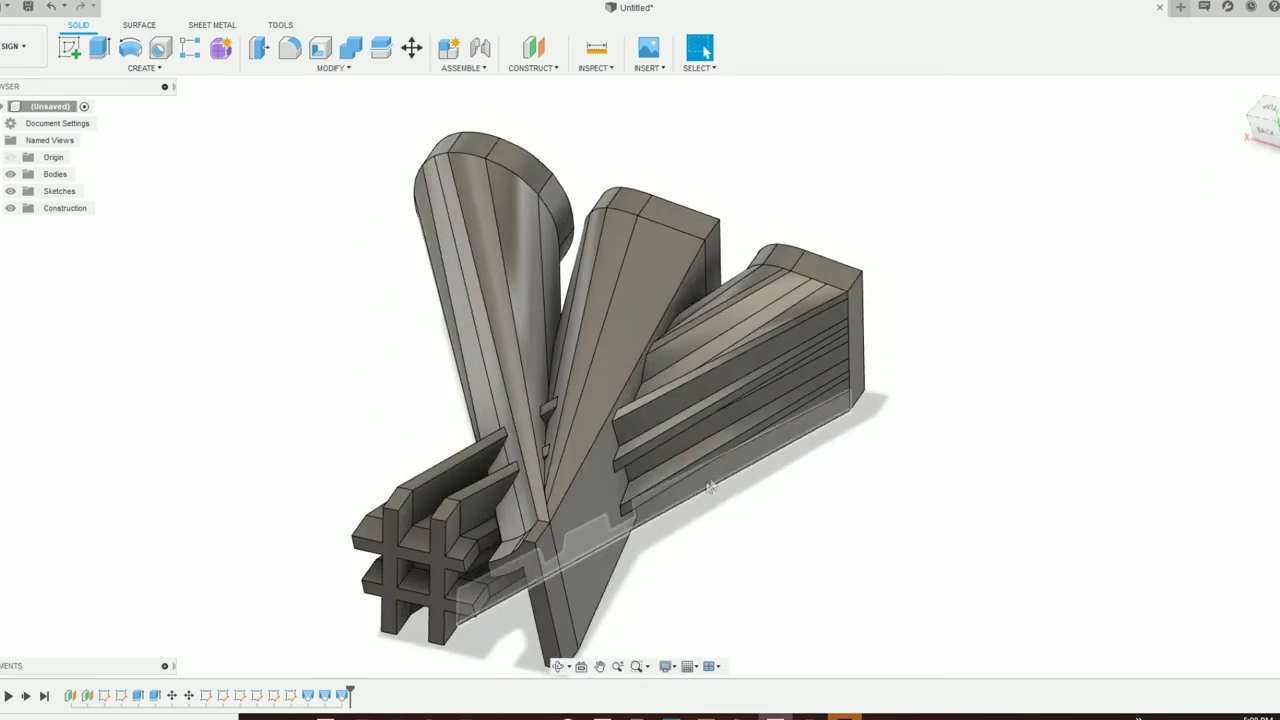
{"action": "right_click", "coordinate": [190, 696]}
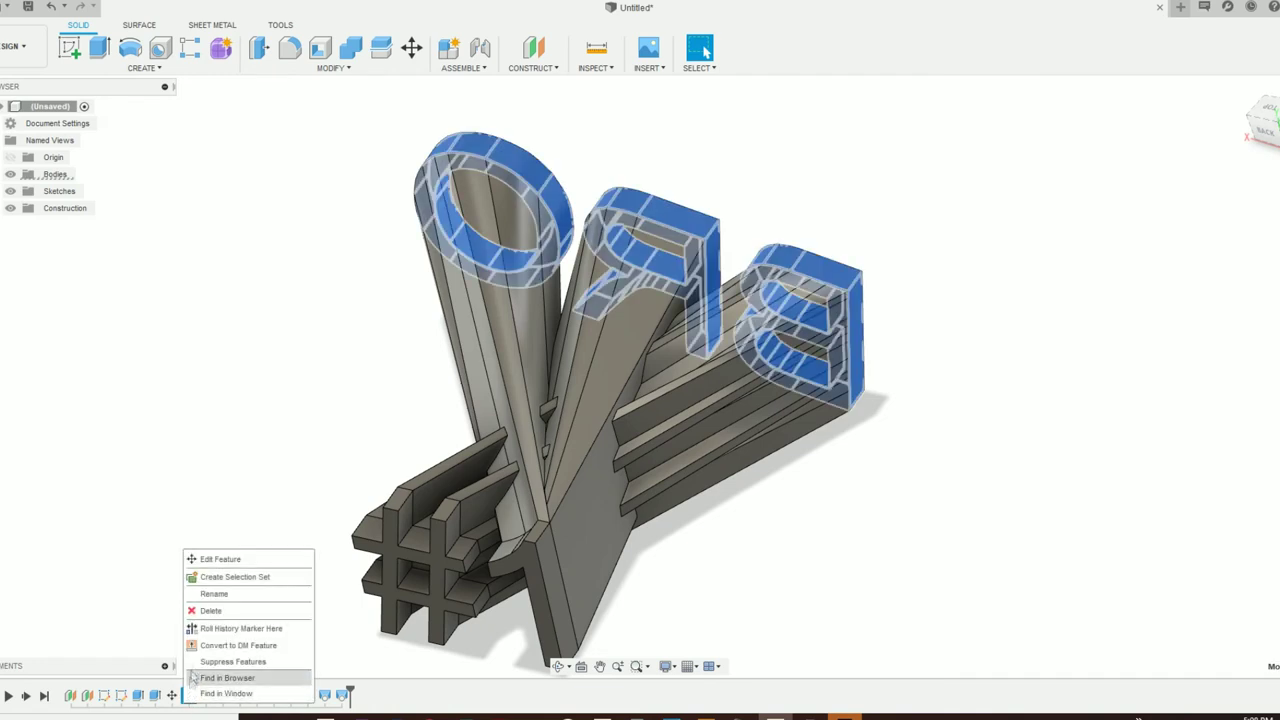
{"action": "left_click", "coordinate": [222, 560]}
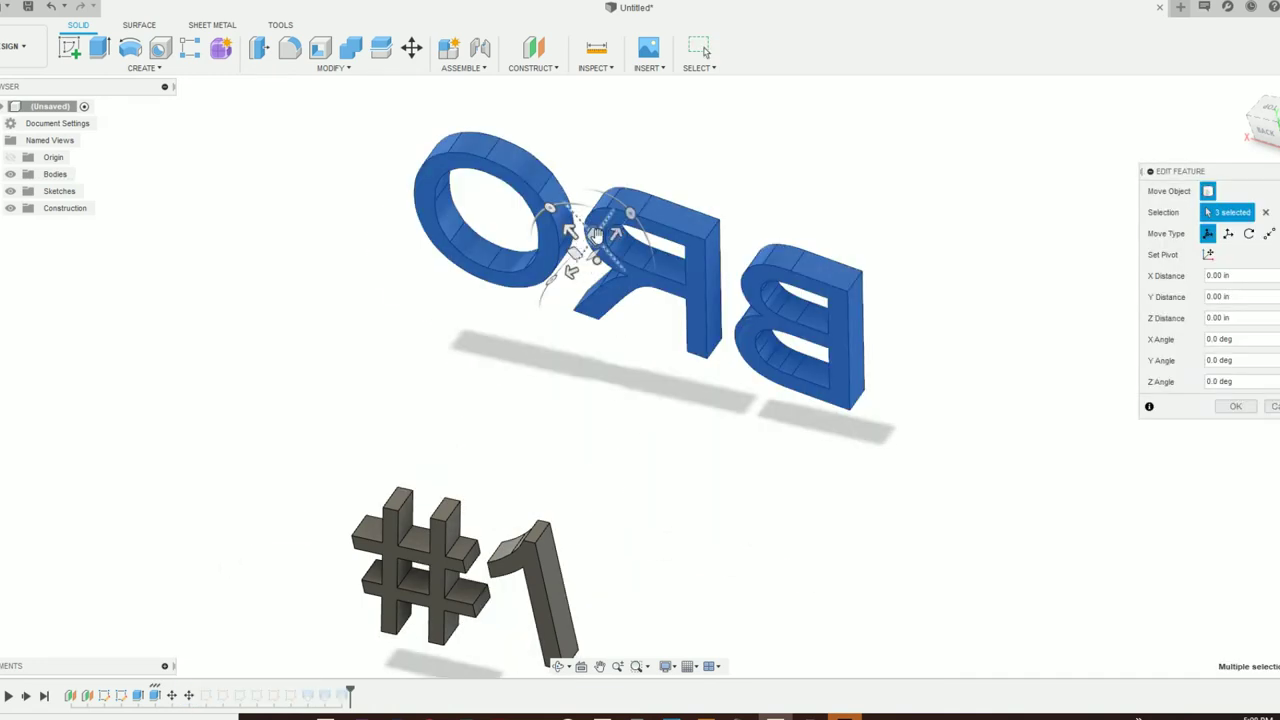
{"action": "left_click_drag", "start_coordinate": [614, 236], "coordinate": [650, 246]}
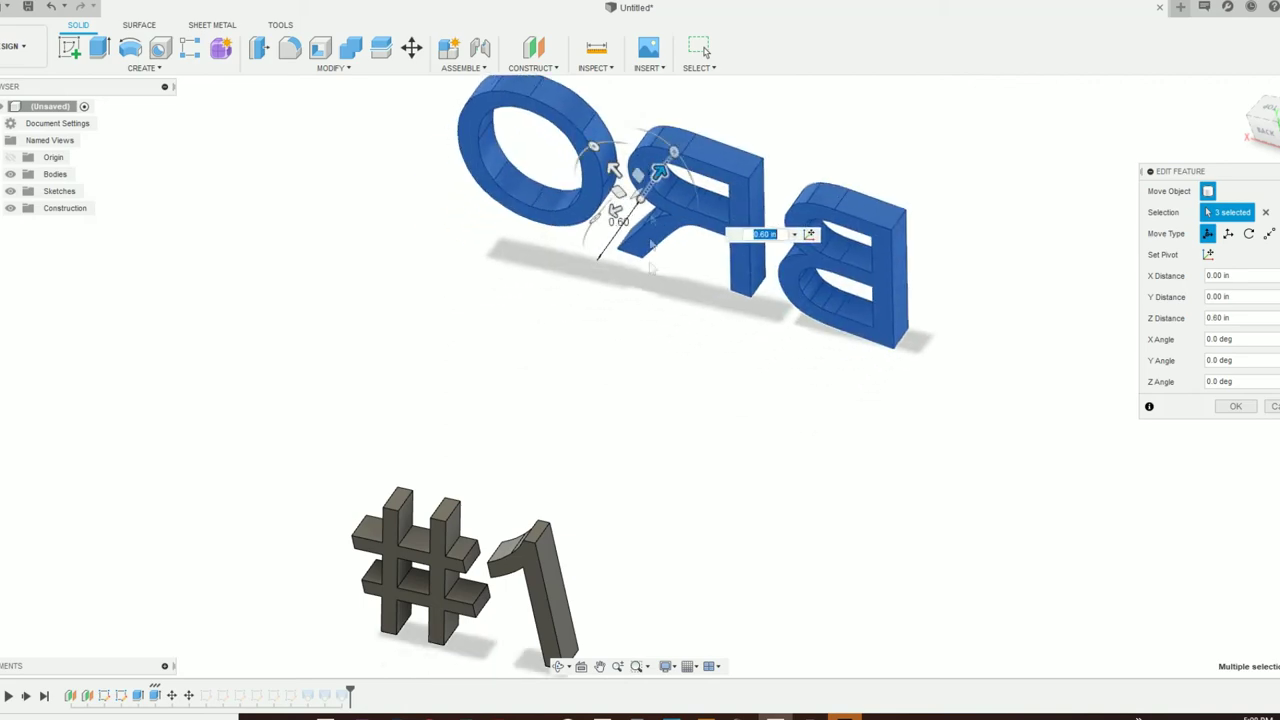
{"action": "left_click_drag", "start_coordinate": [655, 172], "coordinate": [595, 265]}
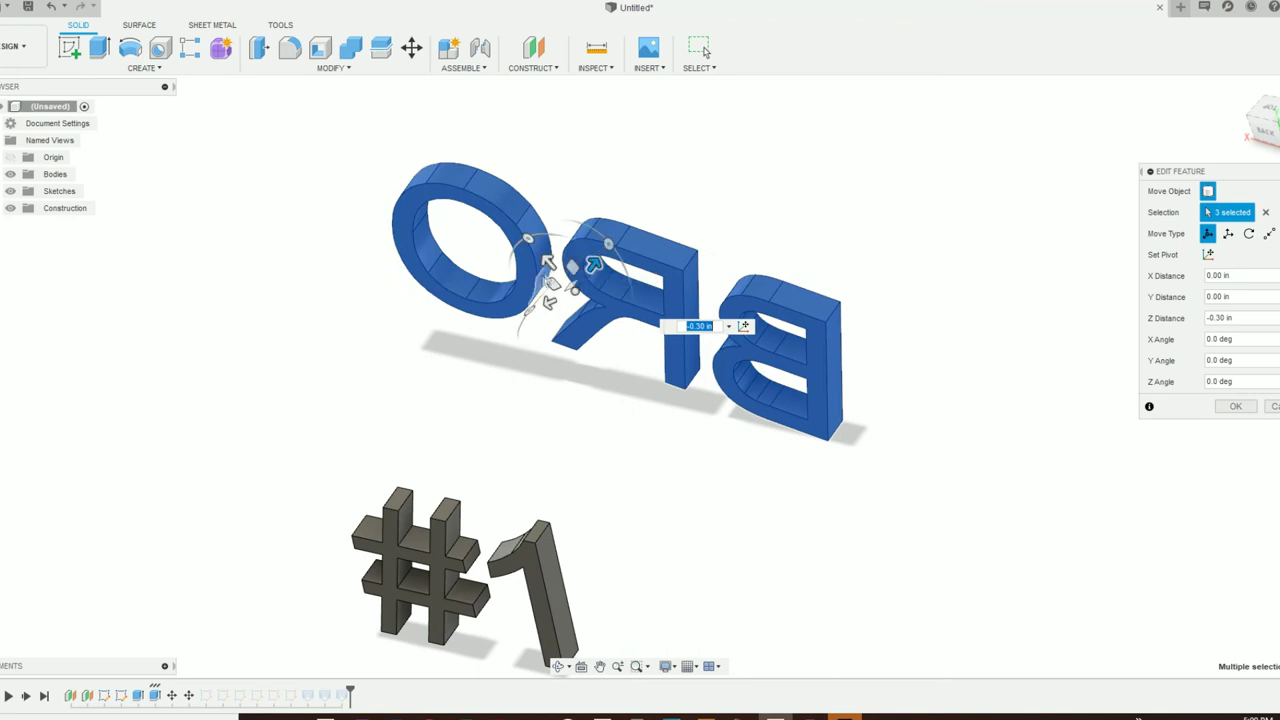
{"action": "left_click_drag", "start_coordinate": [548, 303], "coordinate": [448, 241]}
{"action": "left_click", "coordinate": [1265, 136]}
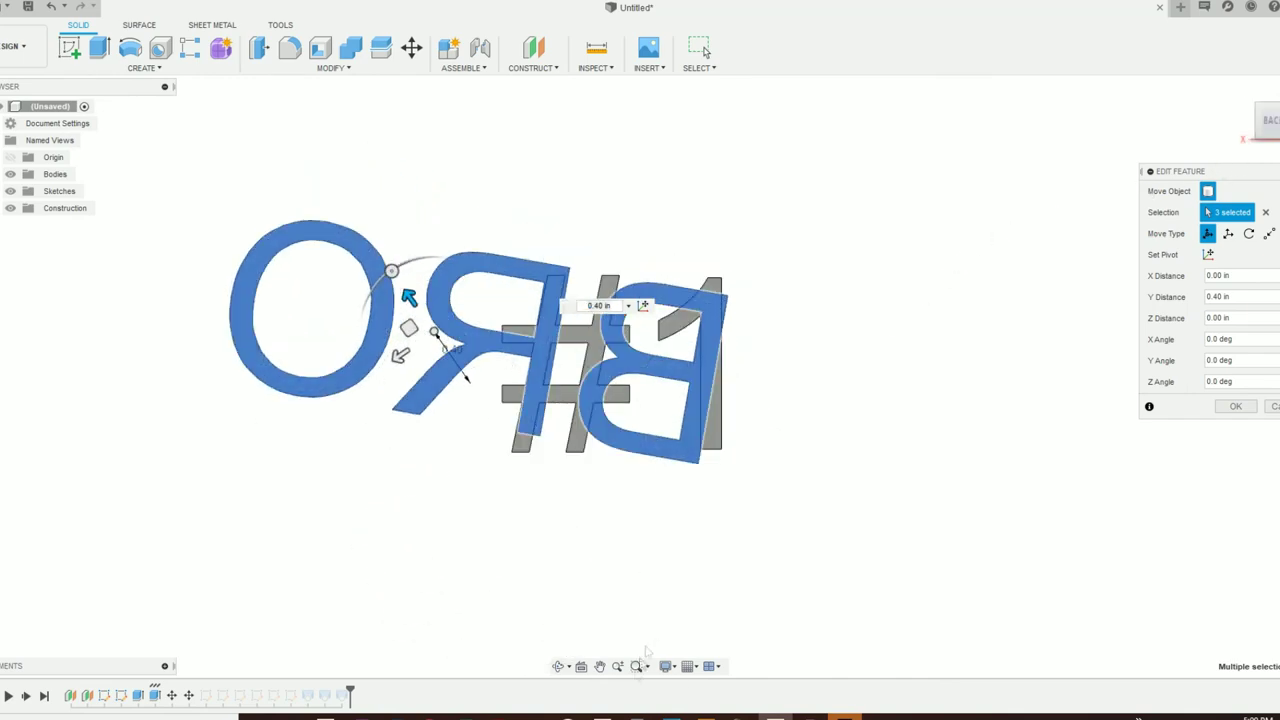
{"action": "left_click", "coordinate": [1236, 408]}
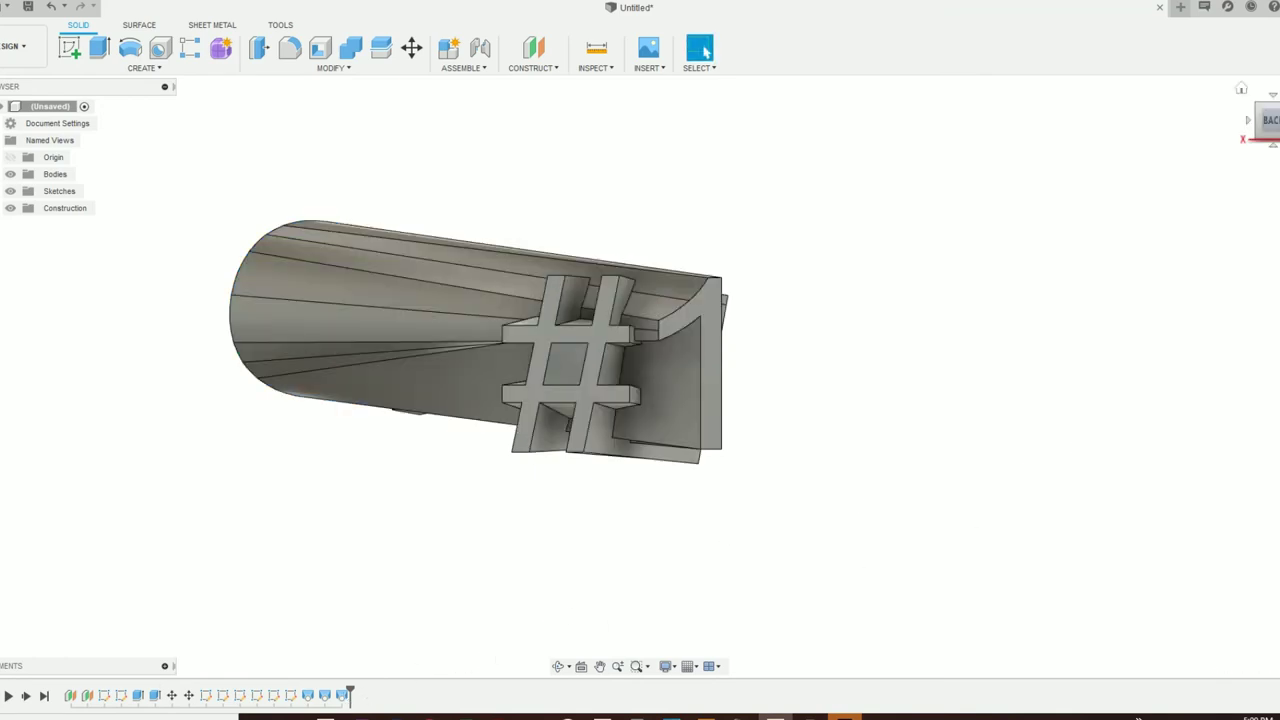
Examine the updated lofts between "#1" and "BRO" from behind, above and below.
{"action": "left_click", "coordinate": [1272, 110]}
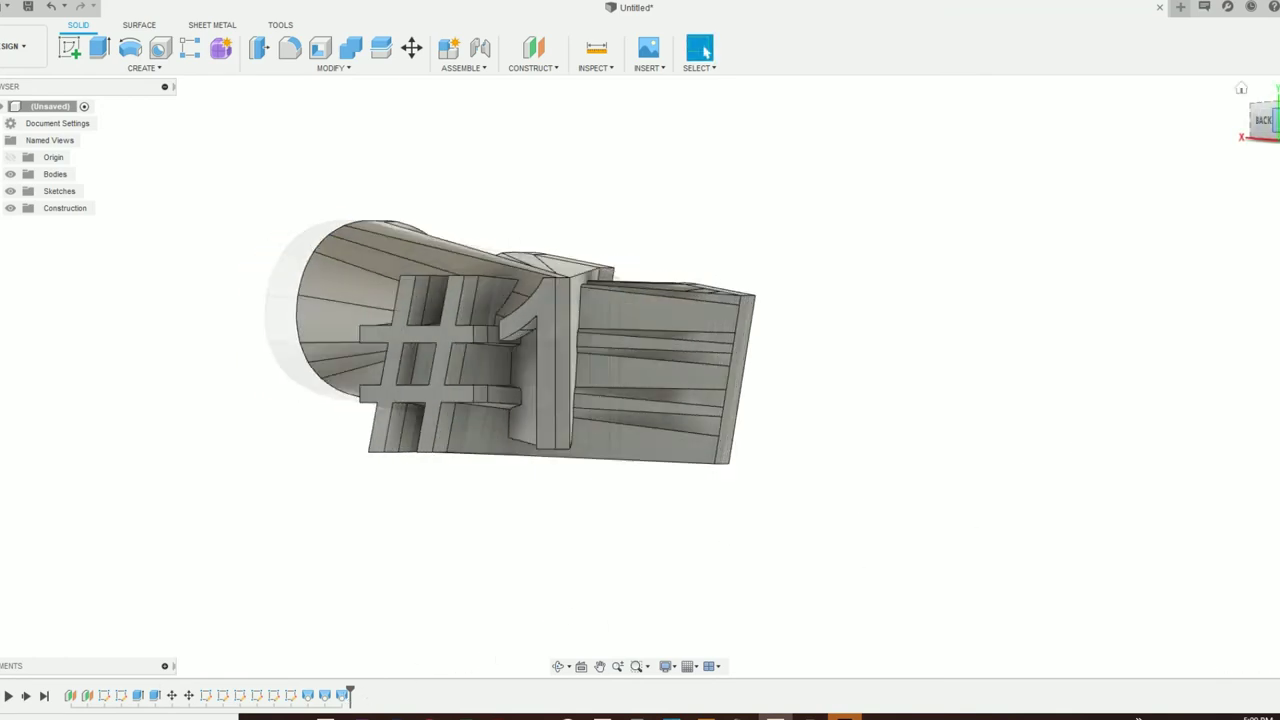
{"action": "left_click", "coordinate": [1275, 114]}
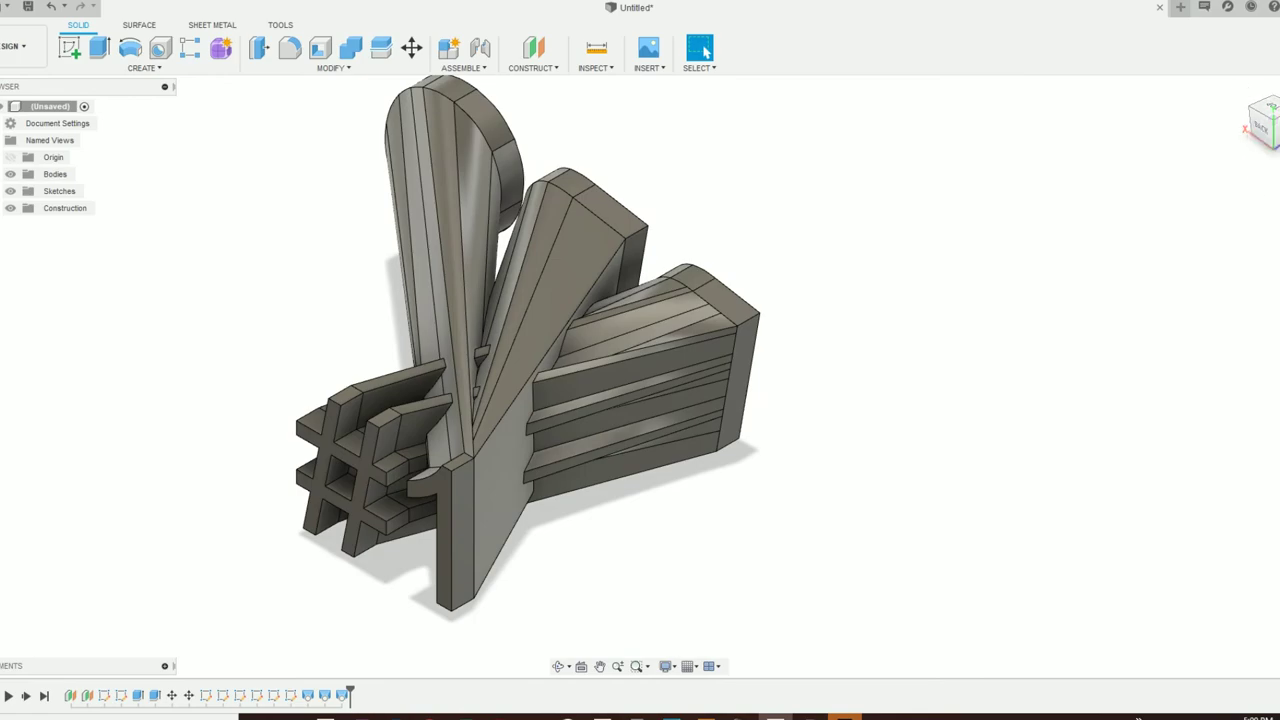
{"action": "left_click_drag", "start_coordinate": [1262, 130], "coordinate": [1243, 105]}
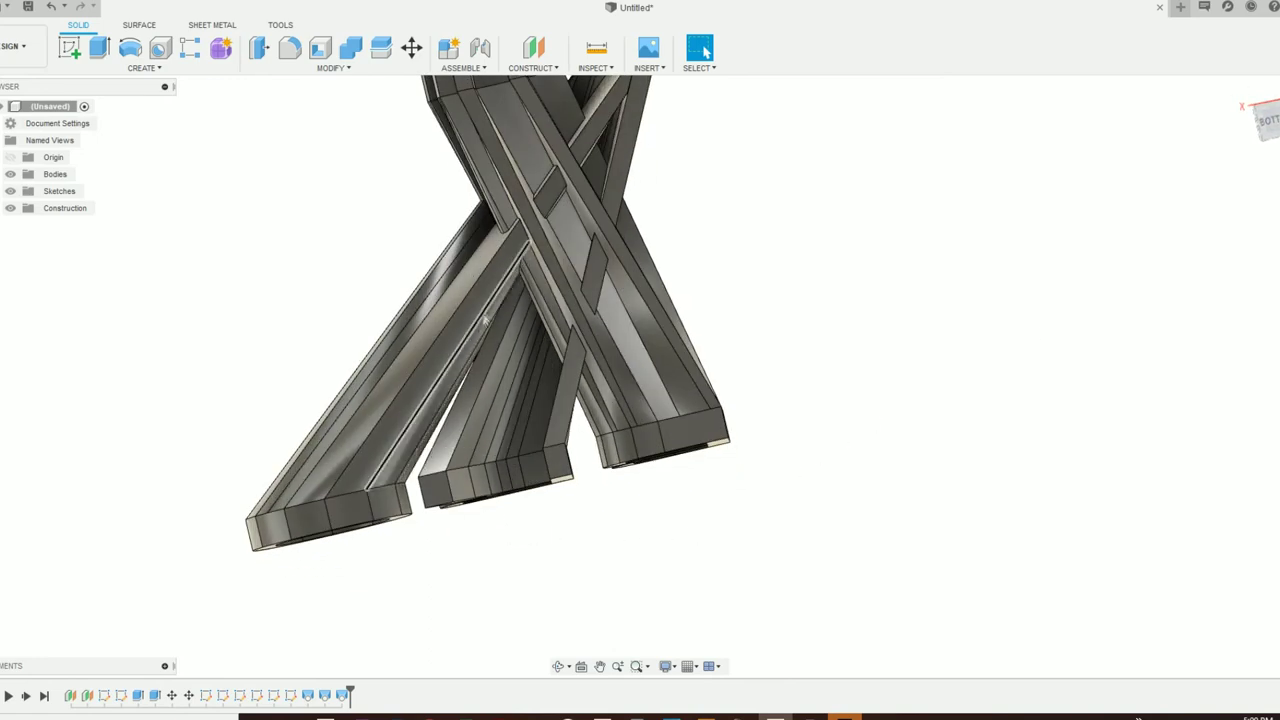
{"action": "key", "text": "F6"}
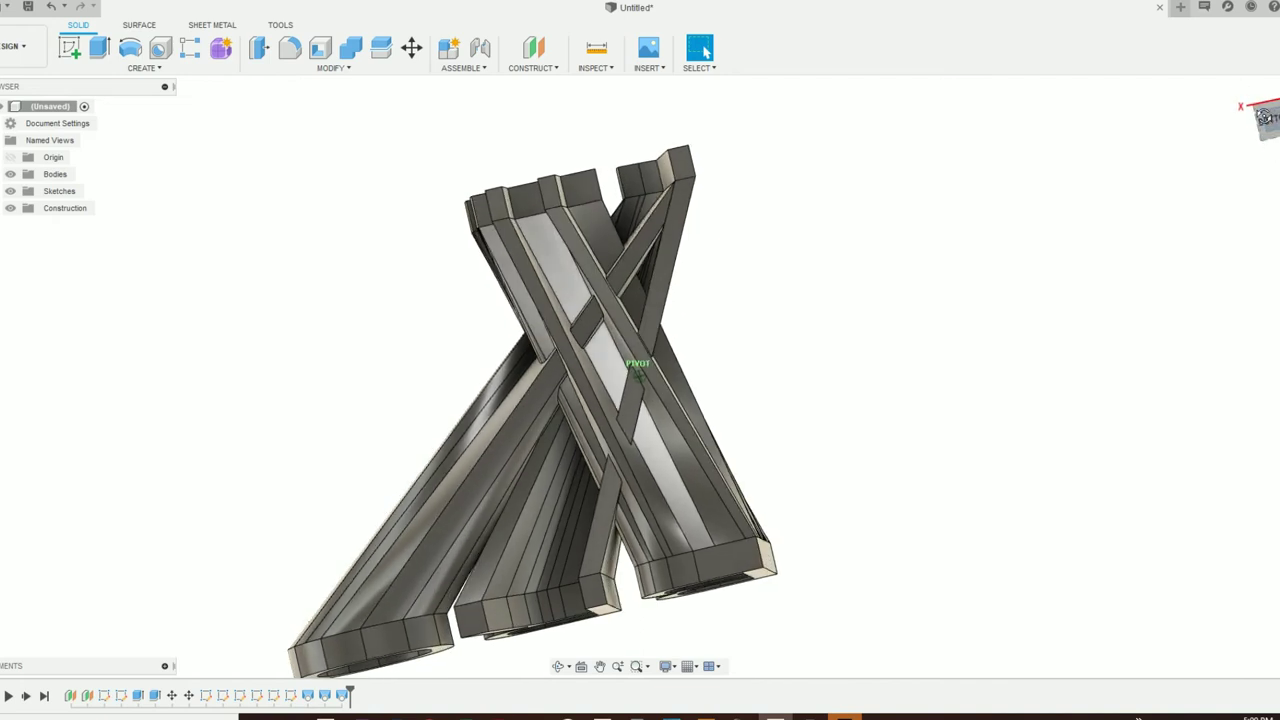
{"action": "middle_click_drag", "start_coordinate": [560, 400], "coordinate": [635, 372]}
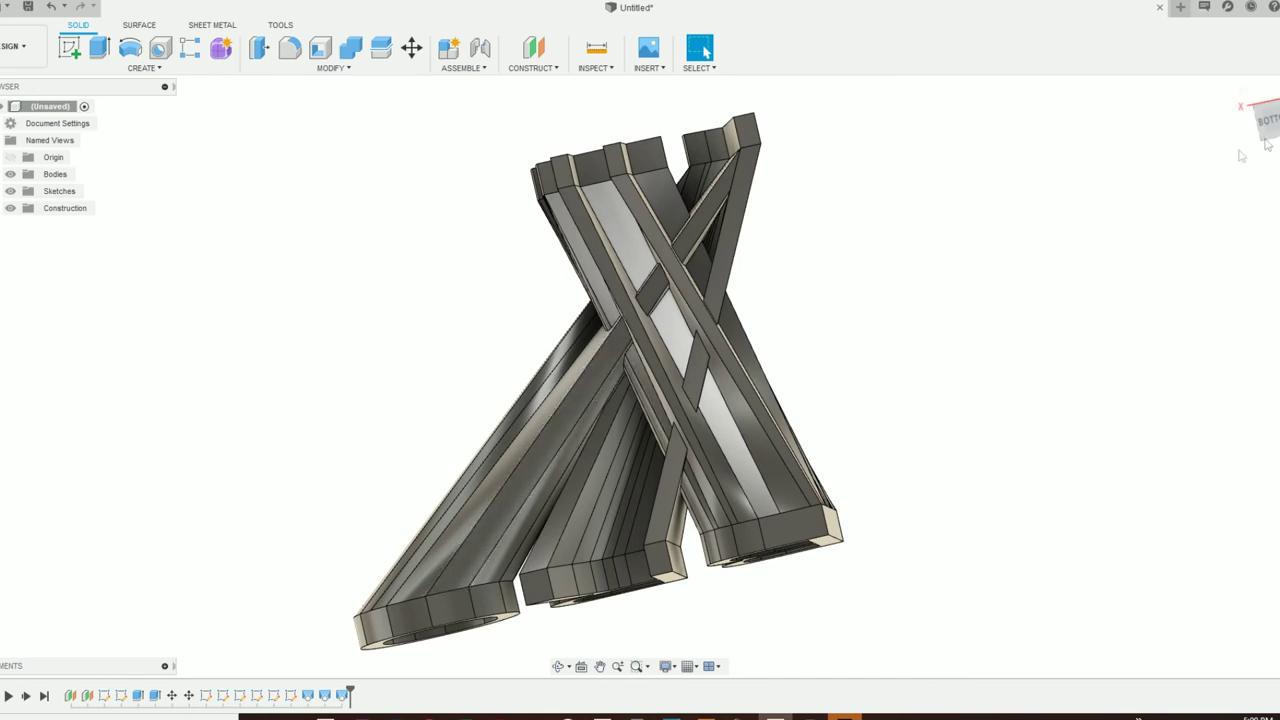
{"action": "left_click_drag", "start_coordinate": [1268, 138], "coordinate": [1246, 118]}
{"action": "middle_click_drag", "start_coordinate": [640, 375], "coordinate": [672, 425], "text": "shift"}
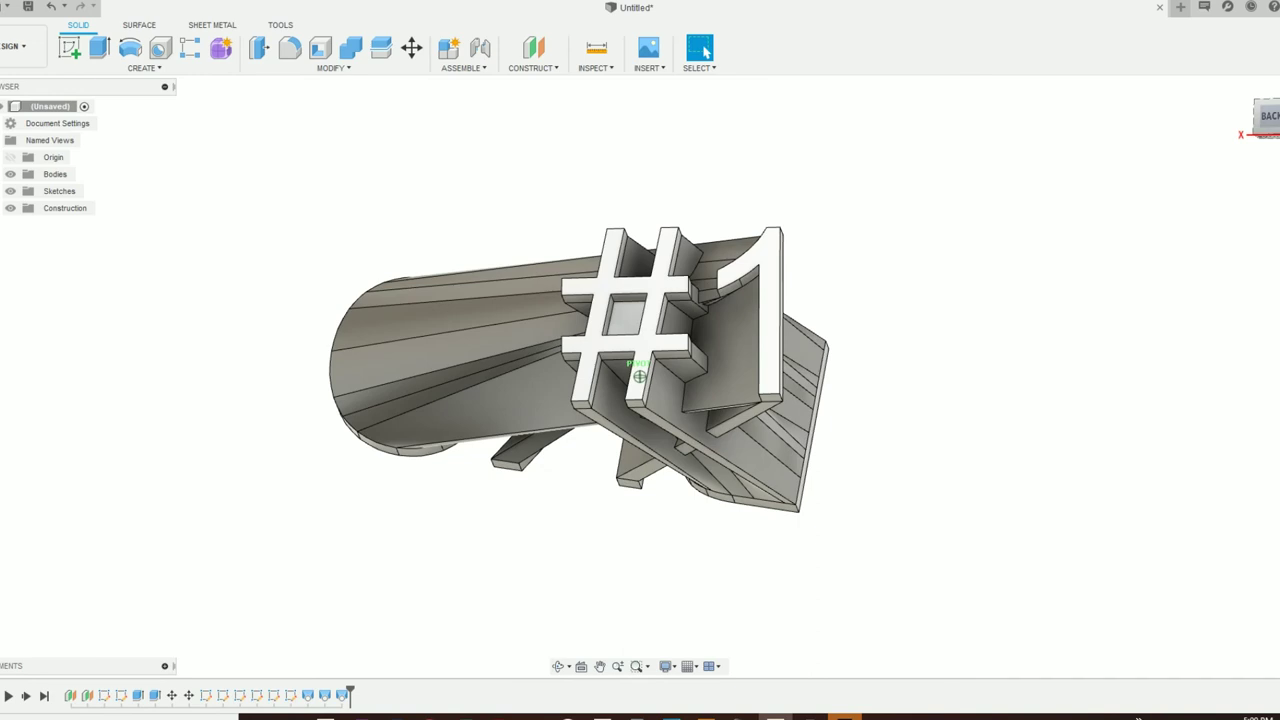
Edit the "BRO" move feature again, rotating the letters so their baseline slopes more steeply against the "#1".
{"action": "right_click", "coordinate": [189, 695]}
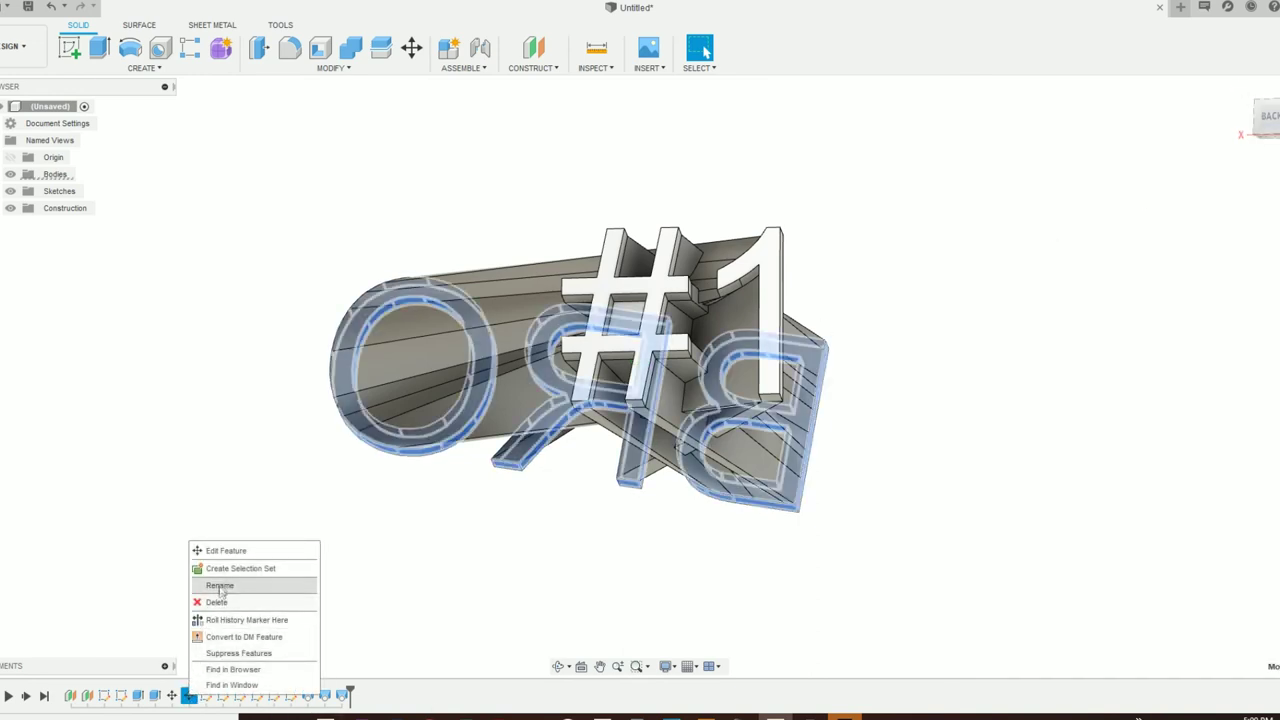
{"action": "left_click", "coordinate": [222, 550]}
{"action": "left_click_drag", "start_coordinate": [540, 322], "coordinate": [638, 316]}
{"action": "left_click", "coordinate": [1236, 406]}
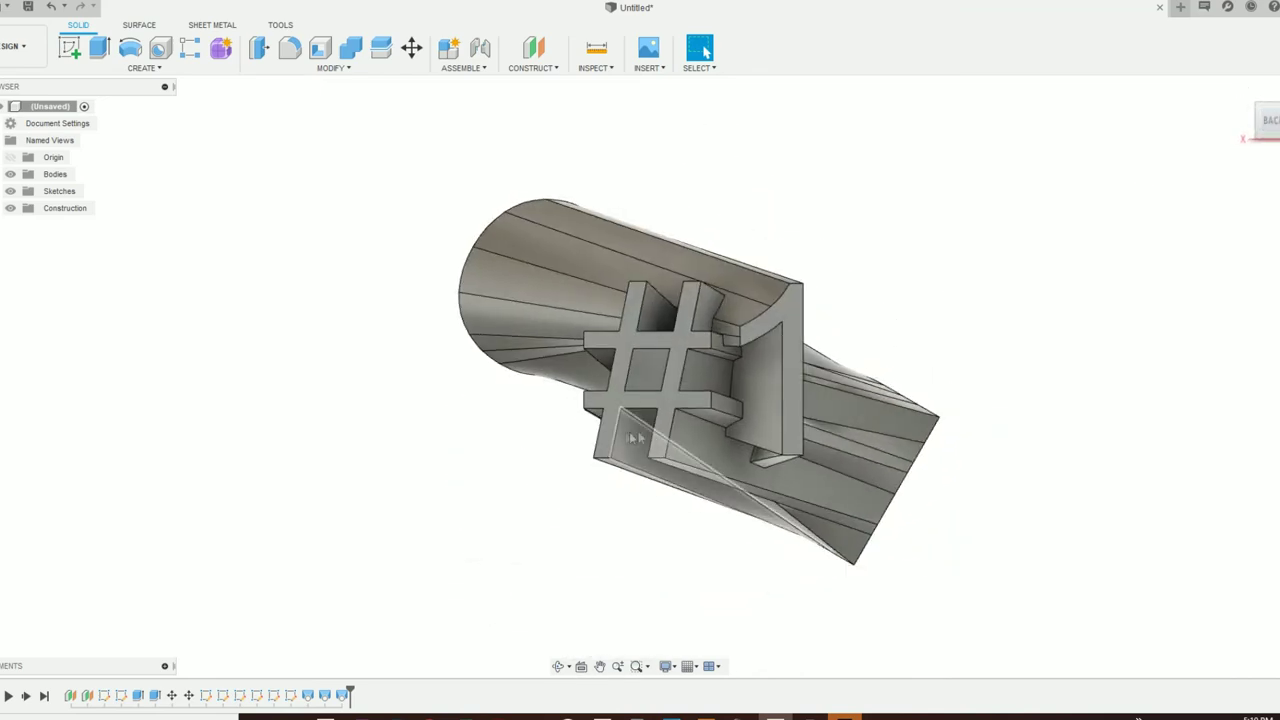
Examine the finished lofted text object up close from the "#1" side, the "BRO" front and an angled view.
{"action": "left_click", "coordinate": [1265, 120]}
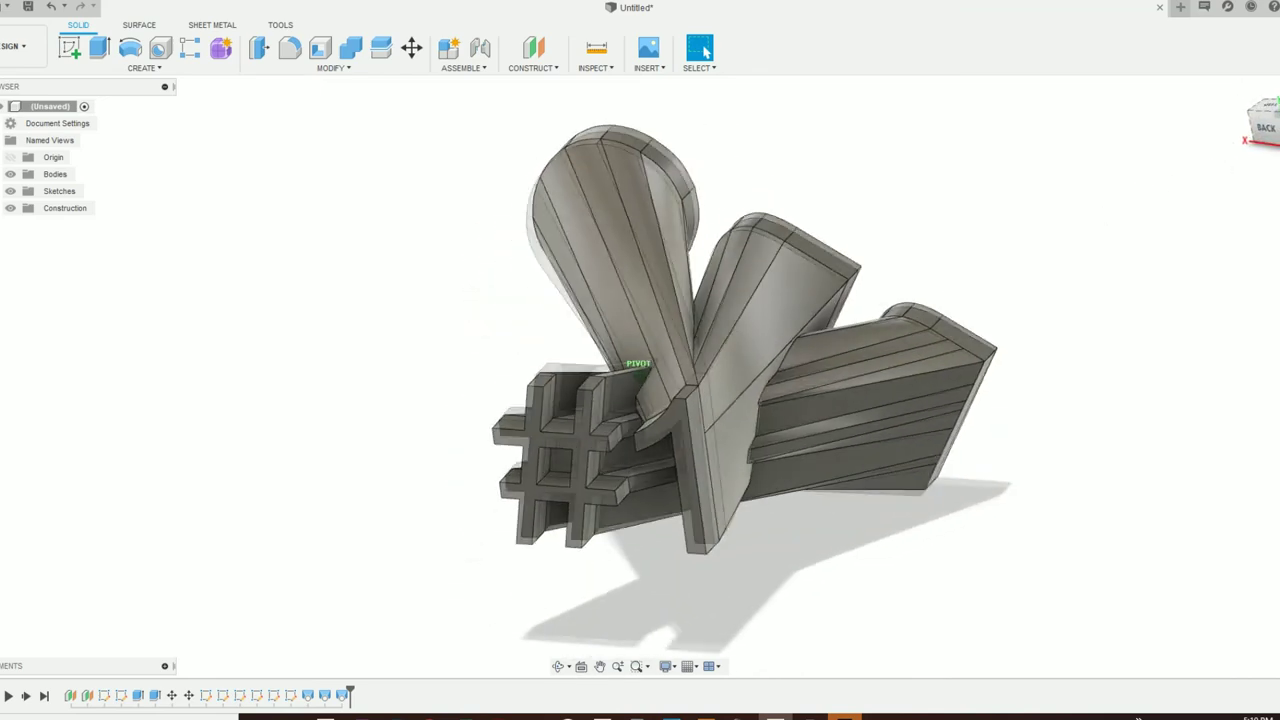
{"action": "scroll", "coordinate": [520, 480], "scroll_direction": "up", "scroll_amount": 2}
{"action": "scroll", "coordinate": [520, 480], "scroll_direction": "up", "scroll_amount": 2}
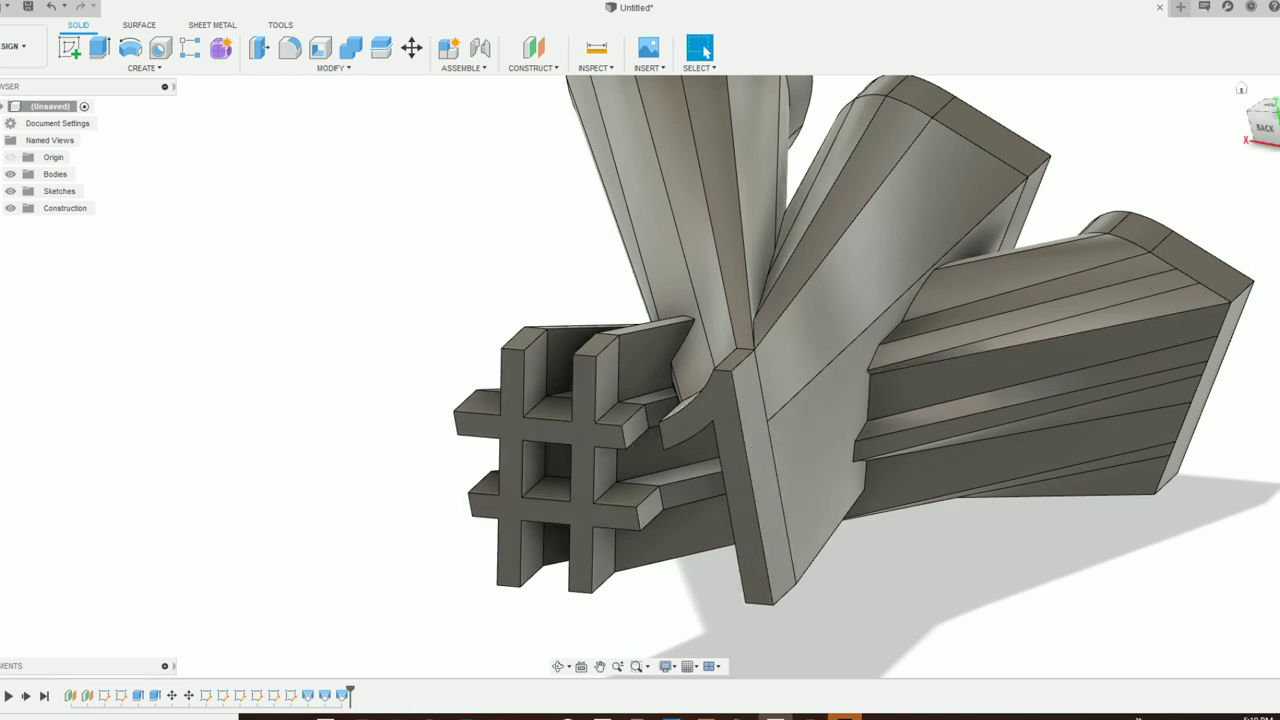
{"action": "left_click", "coordinate": [1262, 108]}
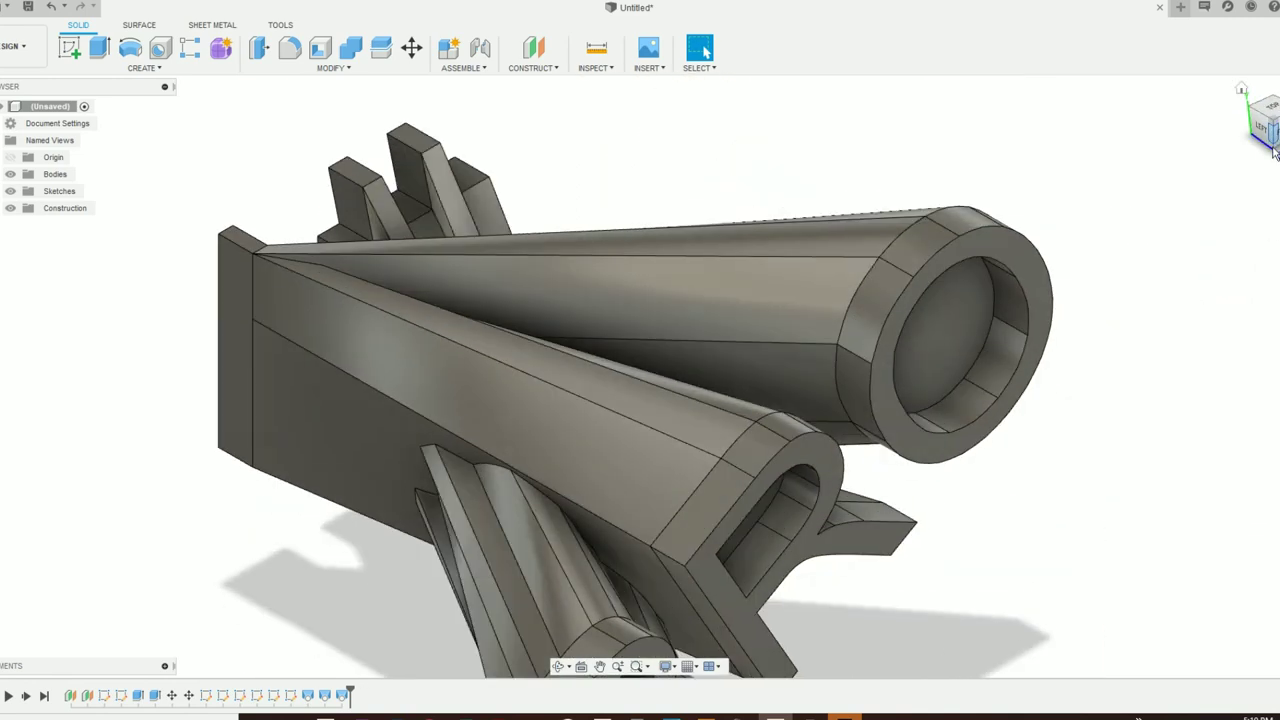
{"action": "scroll", "coordinate": [925, 287], "scroll_direction": "up", "scroll_amount": 3}
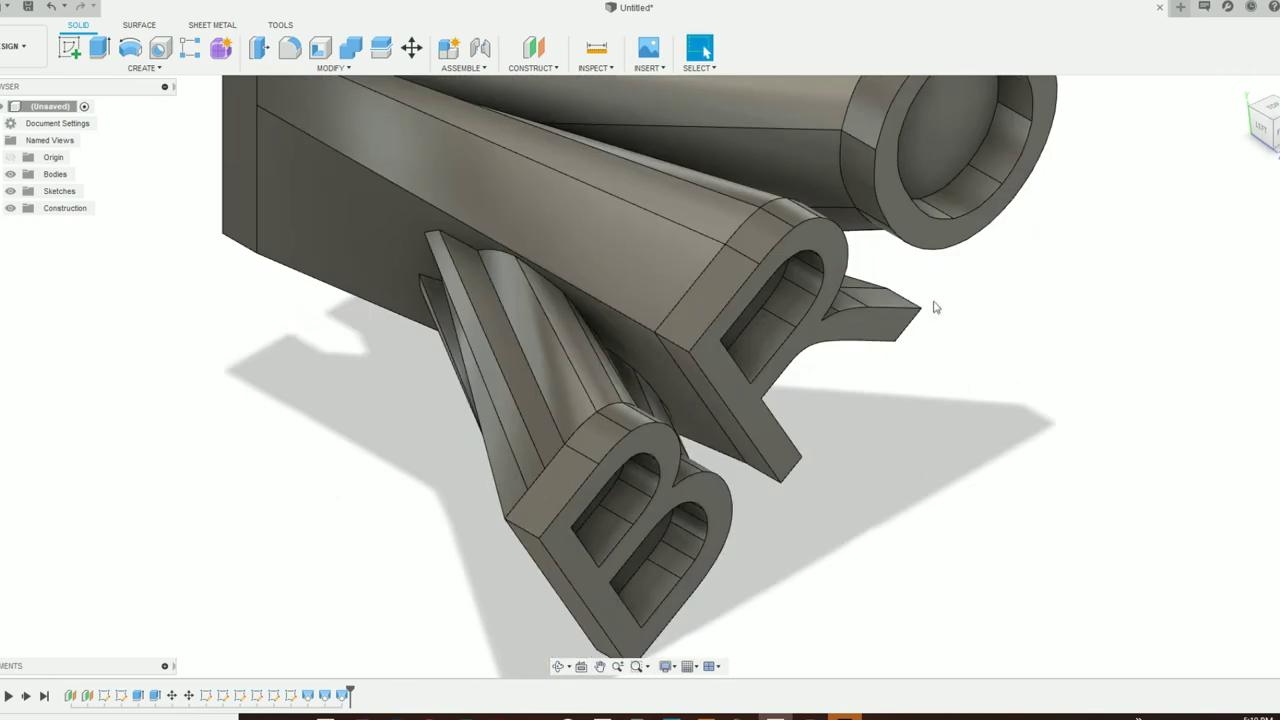
{"action": "left_click", "coordinate": [1262, 125]}
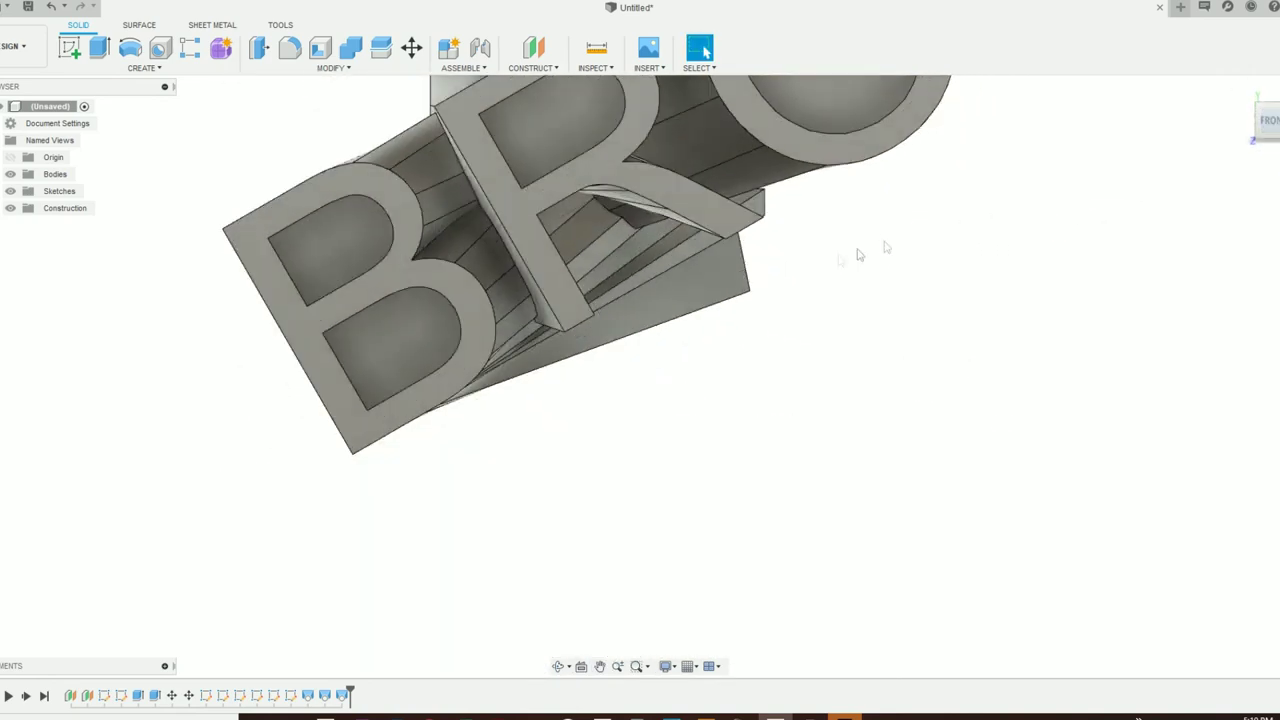
{"action": "scroll", "coordinate": [676, 450], "scroll_direction": "up", "scroll_amount": 3}
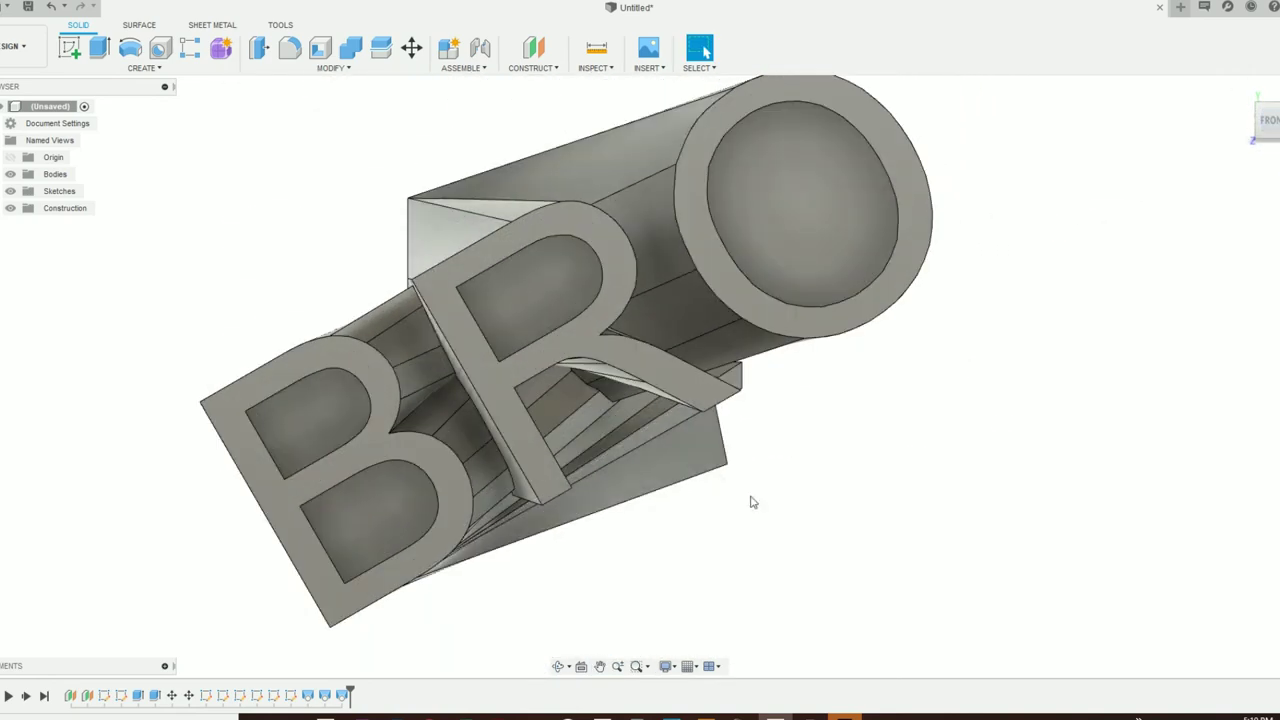
{"action": "left_click", "coordinate": [1260, 112]}
{"action": "scroll", "coordinate": [522, 436], "scroll_direction": "up", "scroll_amount": 3}
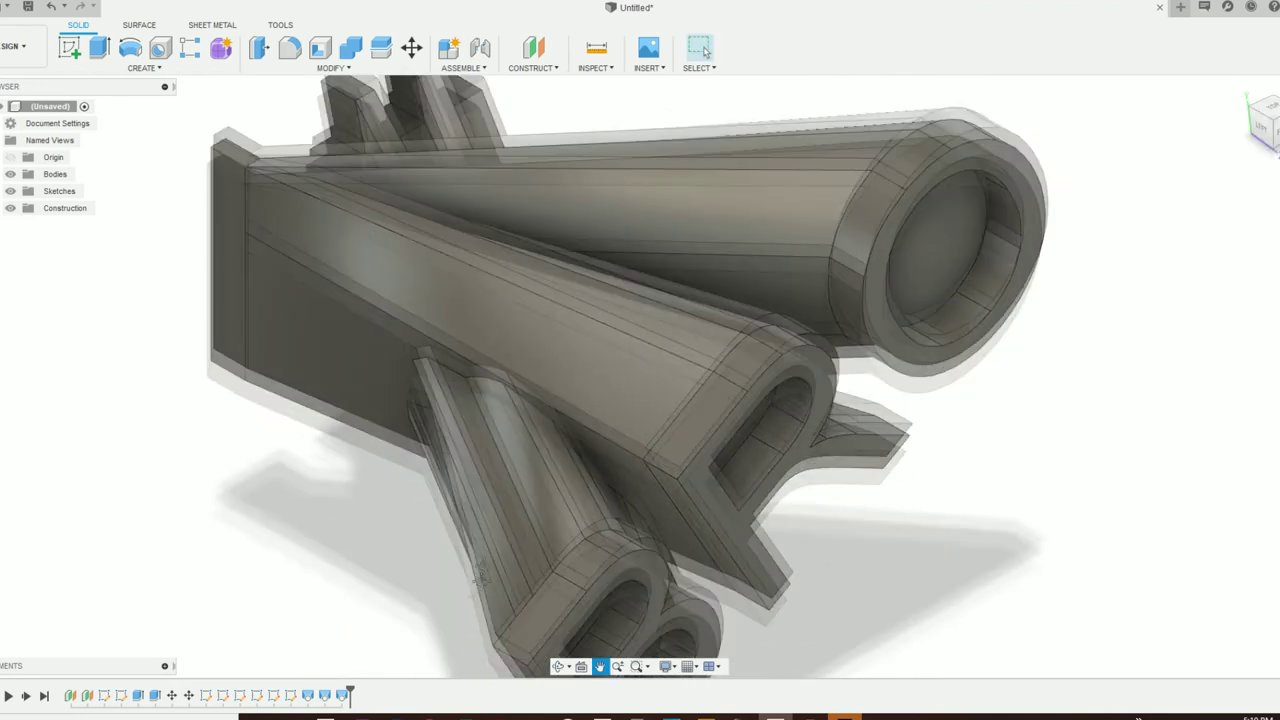
{"action": "scroll", "coordinate": [522, 436], "scroll_direction": "down", "scroll_amount": 5}
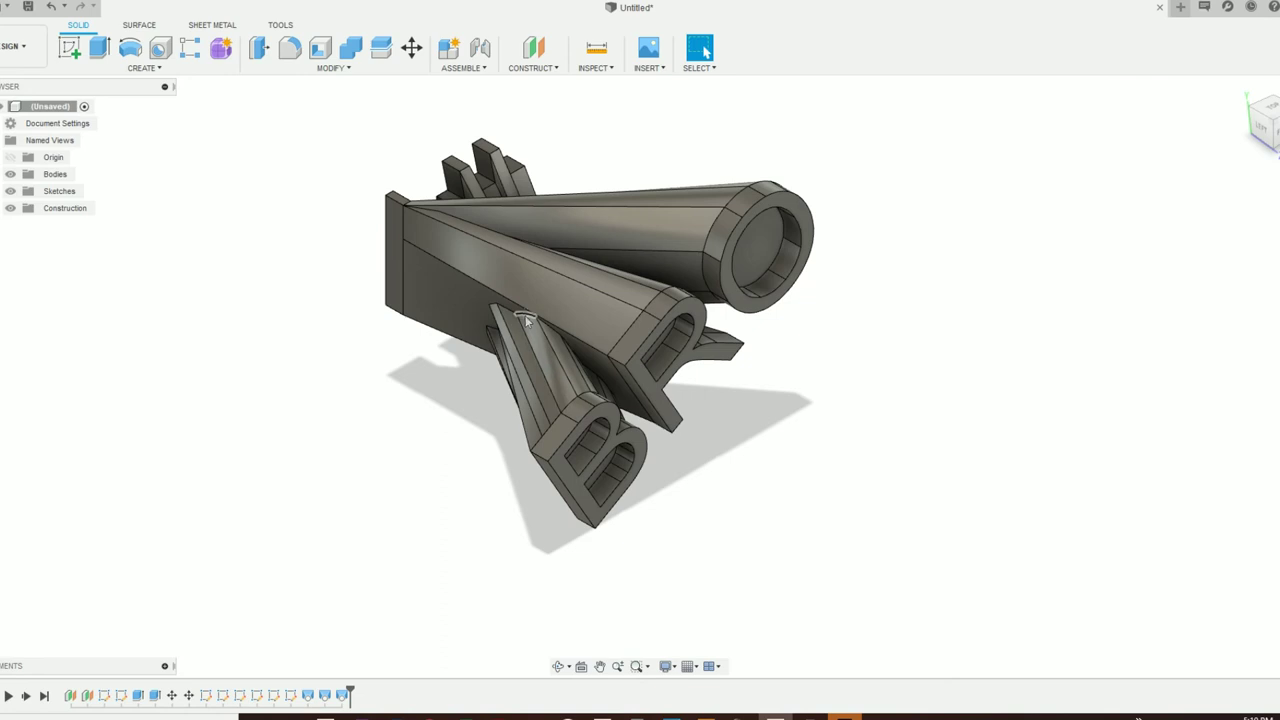
{"action": "middle_click_drag", "start_coordinate": [525, 315], "coordinate": [550, 345]}
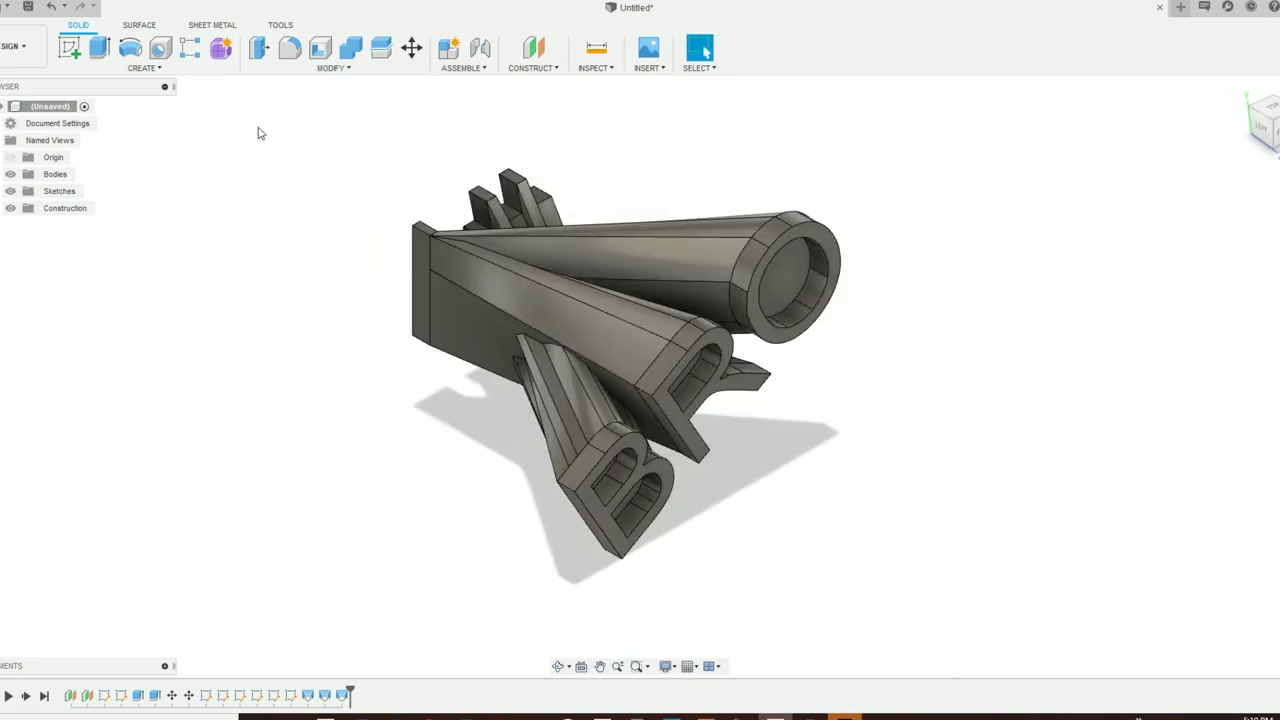
{"action": "left_click", "coordinate": [8, 7]}
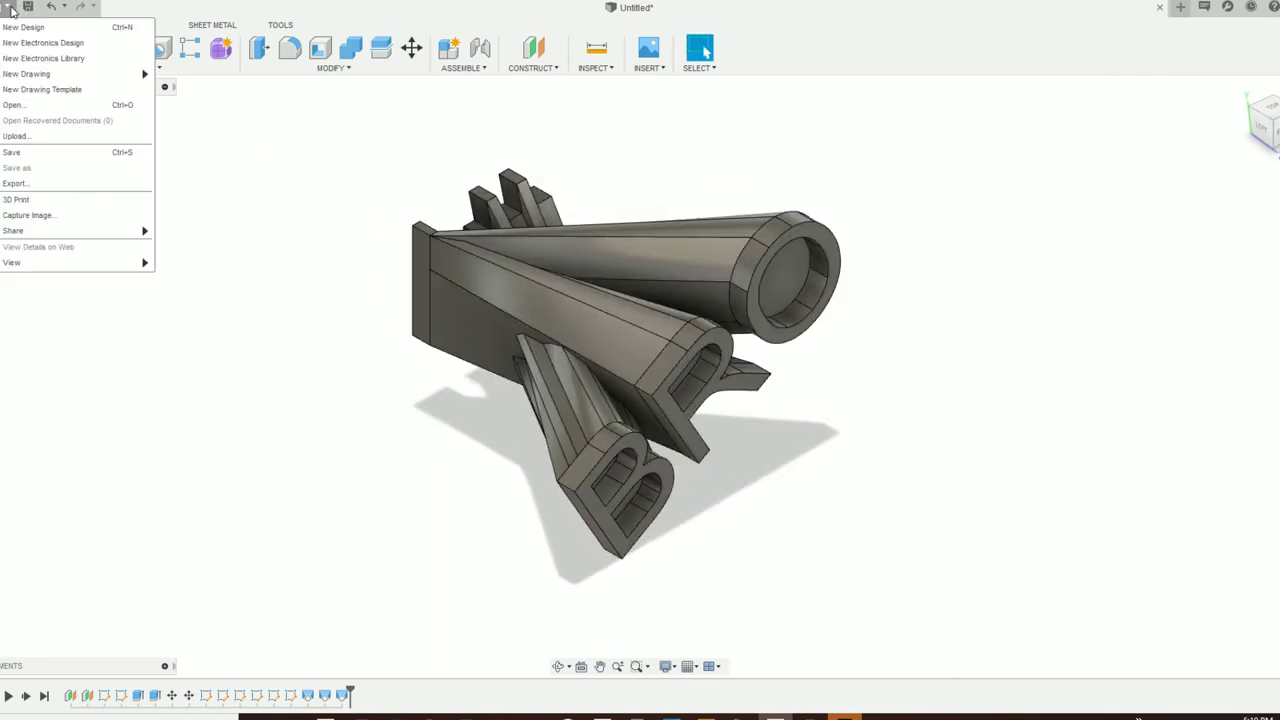
{"action": "left_click", "coordinate": [46, 183]}
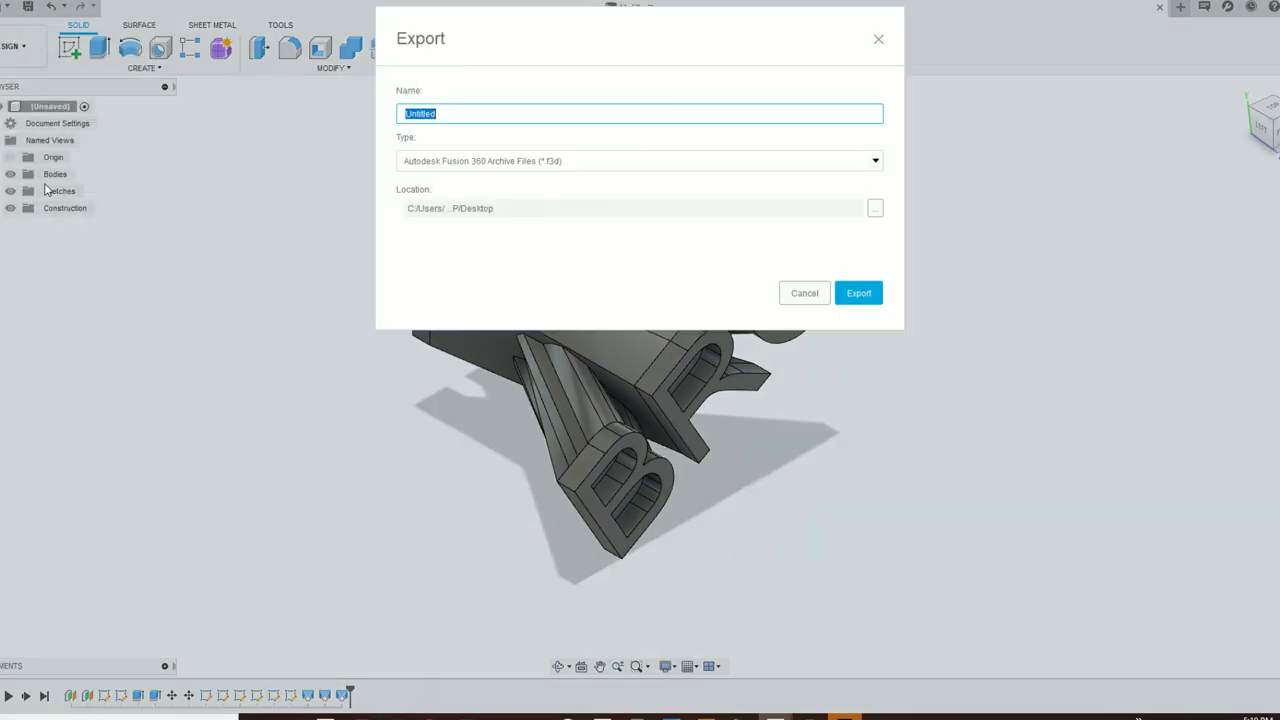
{"action": "key", "text": "Escape"}
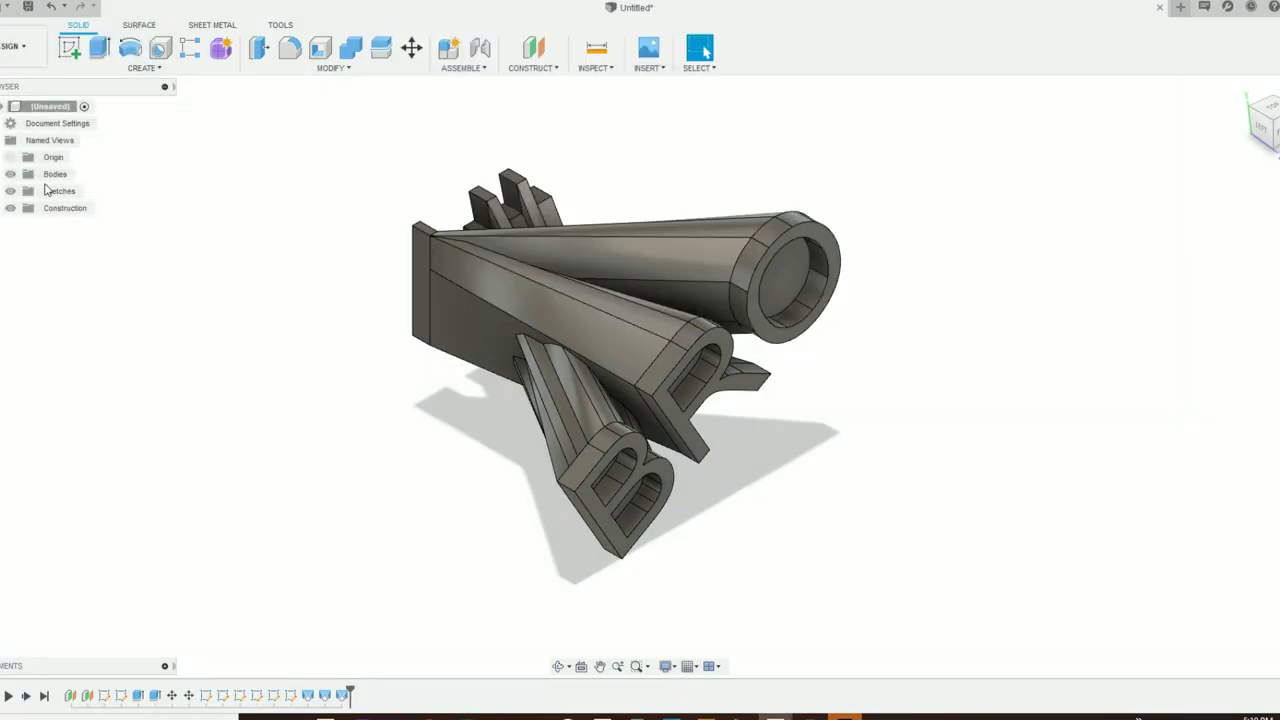
Send the lofted text body to the Meshmixer print utility as a high-refinement 3D print mesh.
{"action": "left_click", "coordinate": [8, 7]}
{"action": "left_click", "coordinate": [20, 200]}
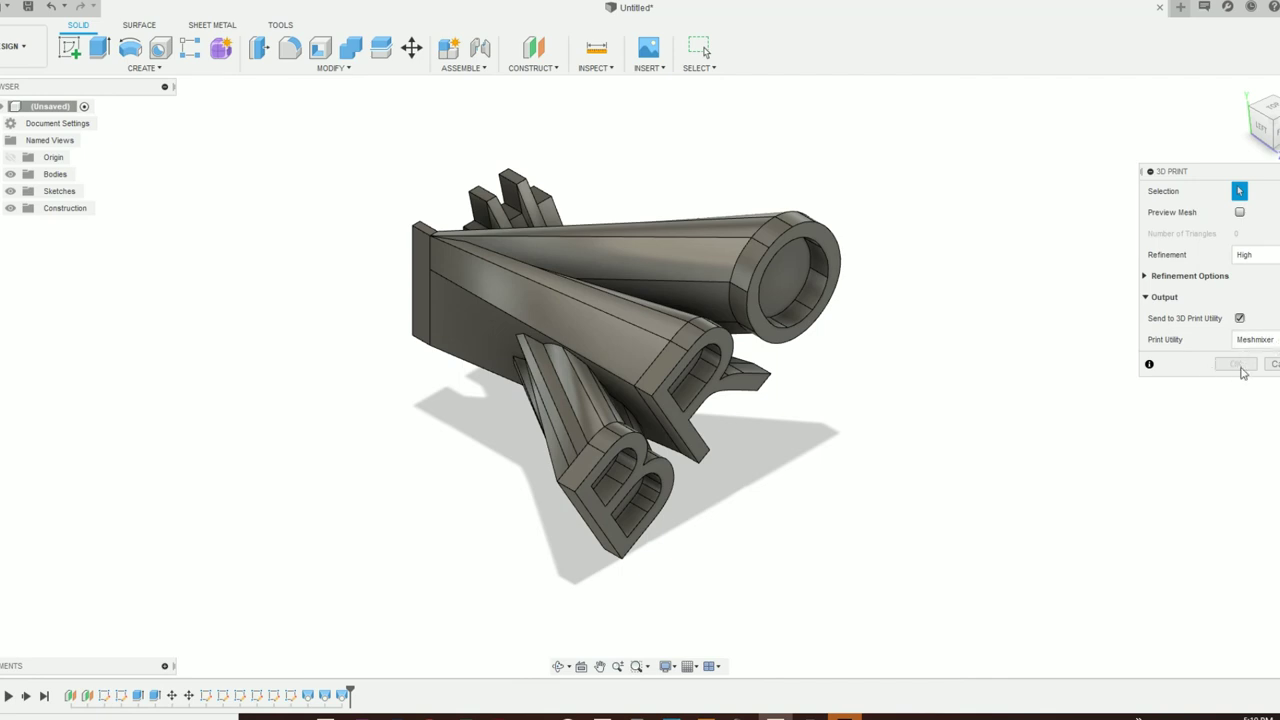
{"action": "left_click", "coordinate": [700, 290]}
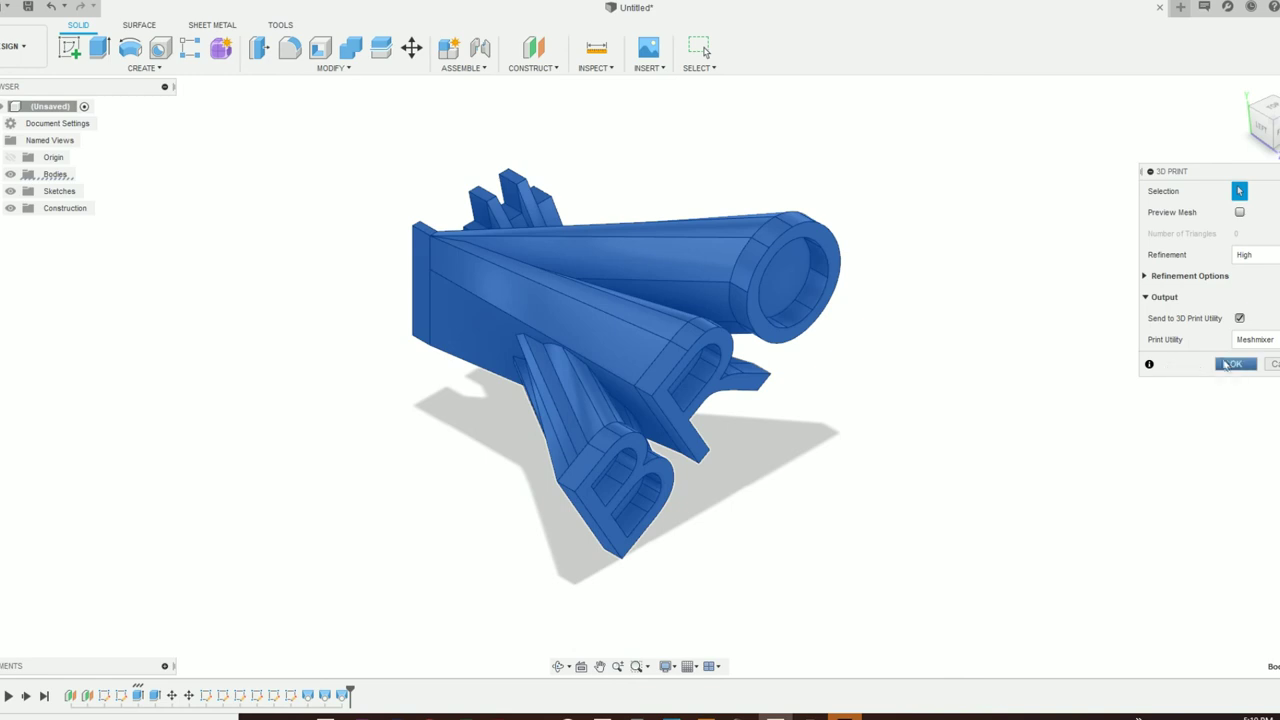
{"action": "left_click", "coordinate": [1250, 340]}
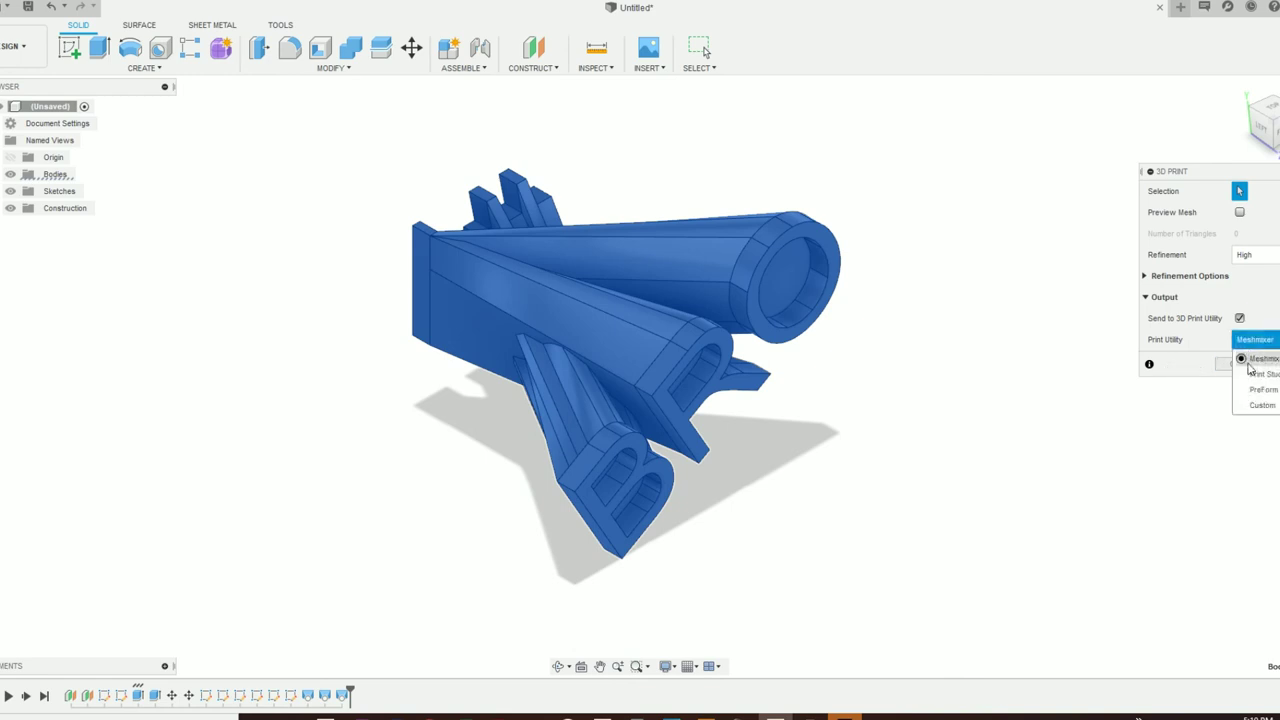
{"action": "left_click", "coordinate": [1248, 360]}
{"action": "left_click", "coordinate": [1242, 366]}
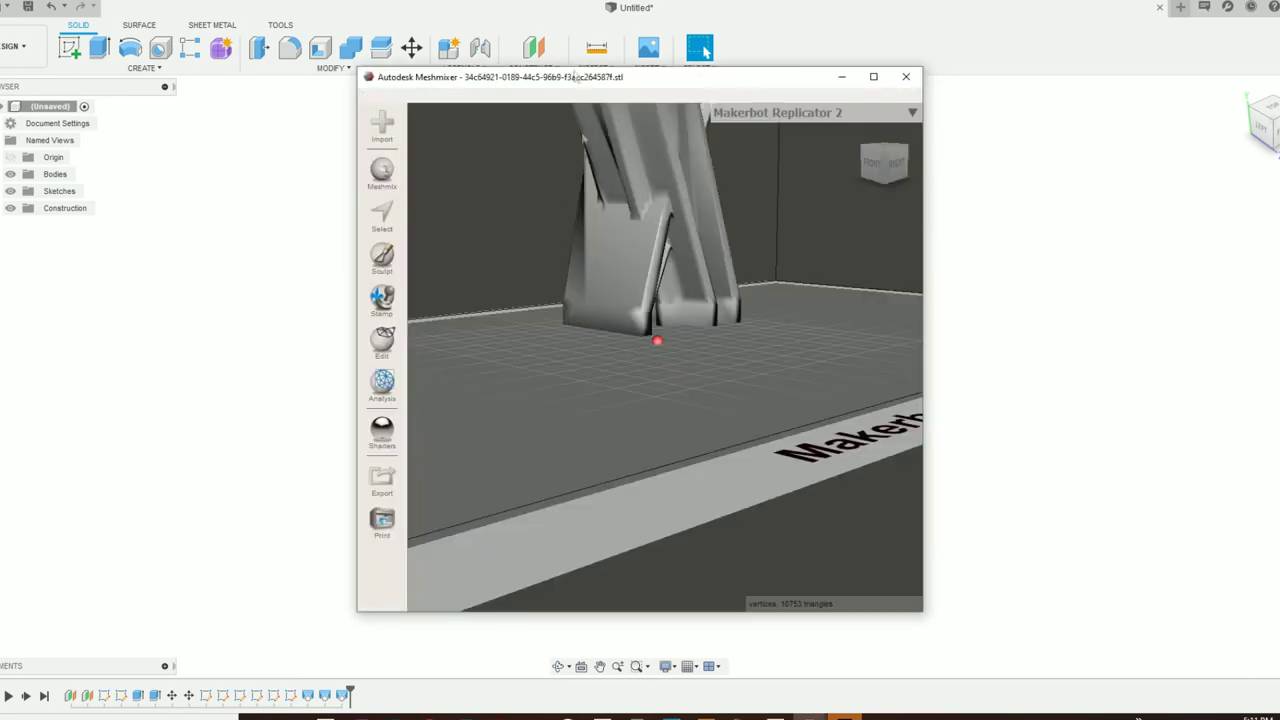
In Meshmixer, export the mesh as an ASCII STL named NUM ONE BRO in the Hustle folder.
{"action": "double_click", "coordinate": [650, 80]}
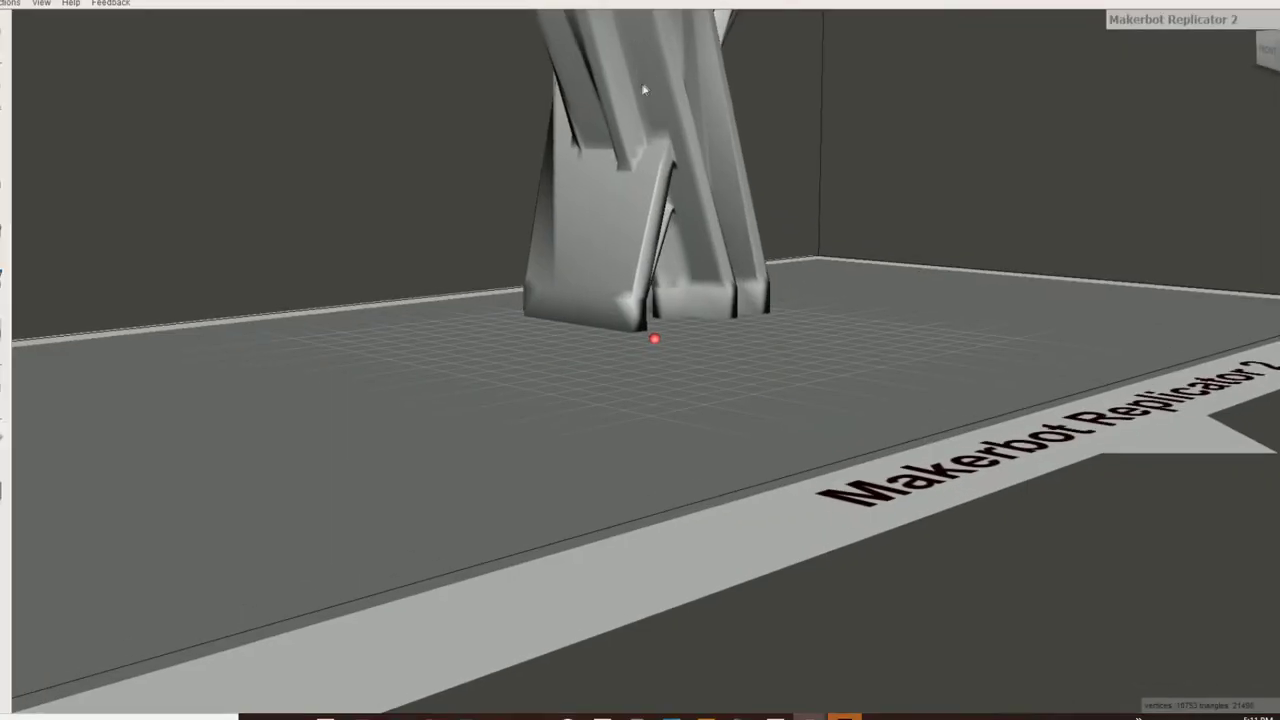
{"action": "right_click_drag", "start_coordinate": [712, 355], "coordinate": [640, 420]}
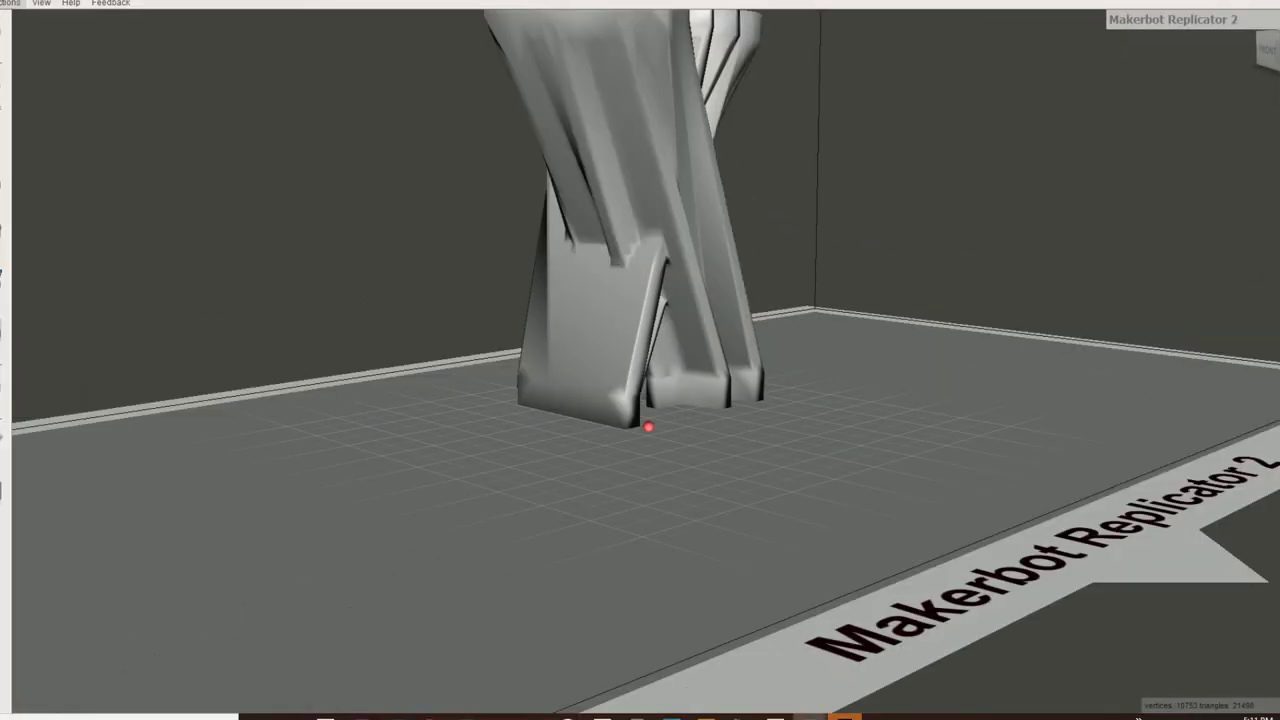
{"action": "key", "text": "alt+f"}
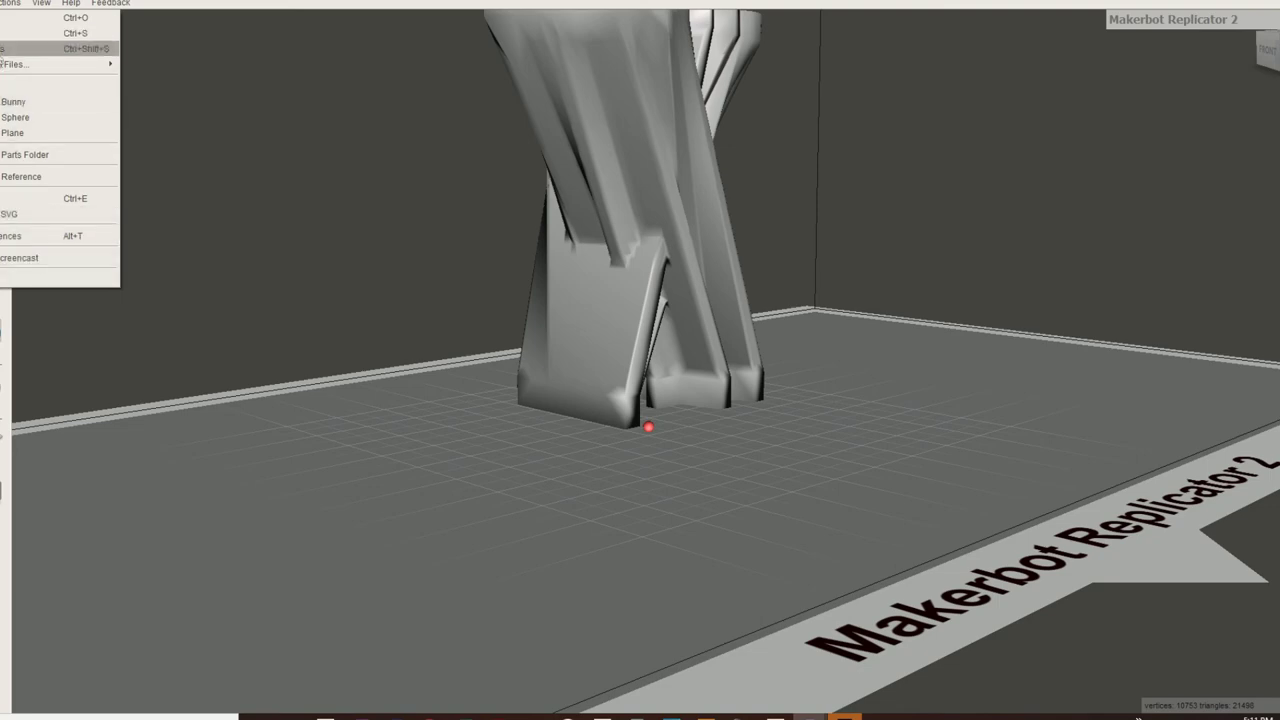
{"action": "left_click", "coordinate": [7, 201]}
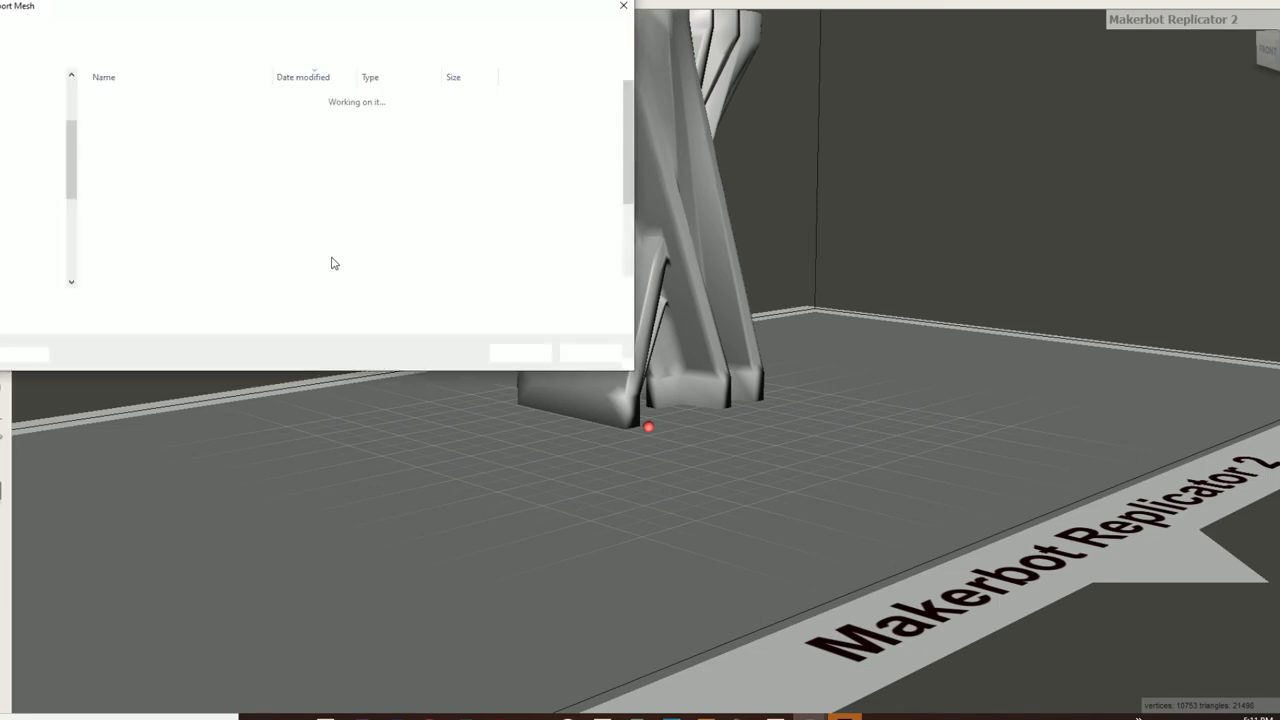
{"action": "type", "text": "NUM ONE BRO"}
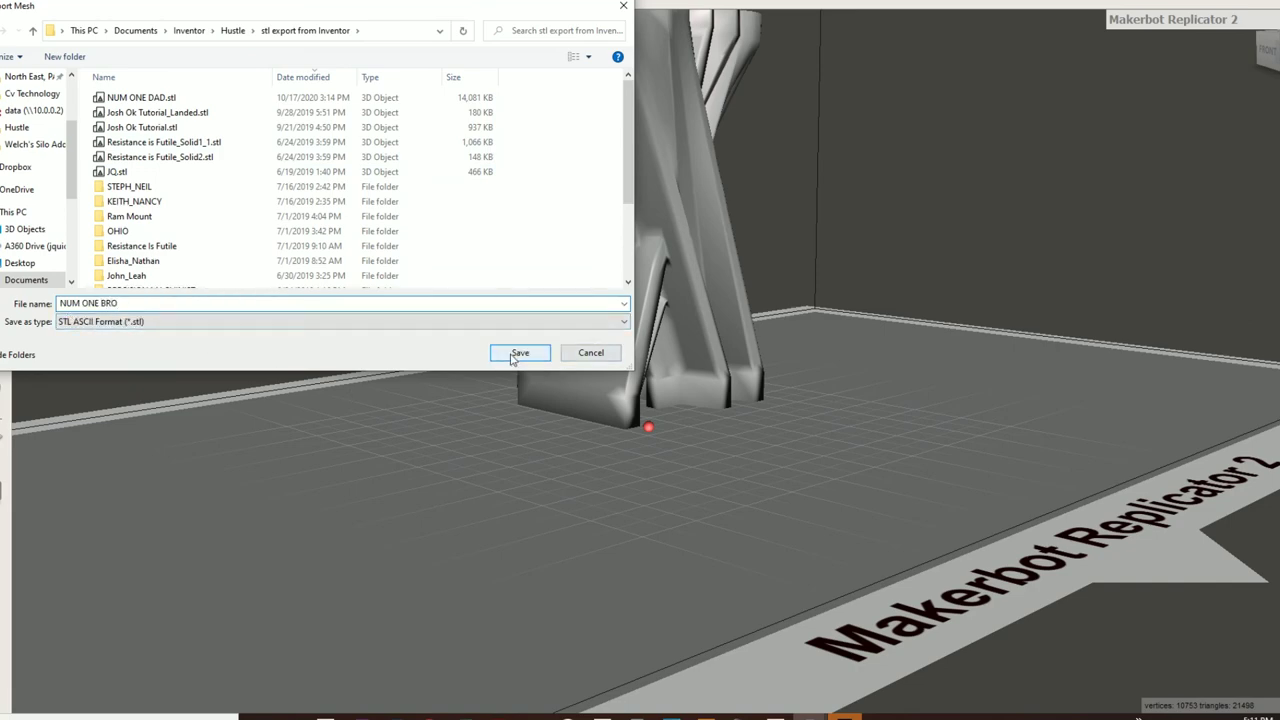
{"action": "left_click", "coordinate": [240, 31]}
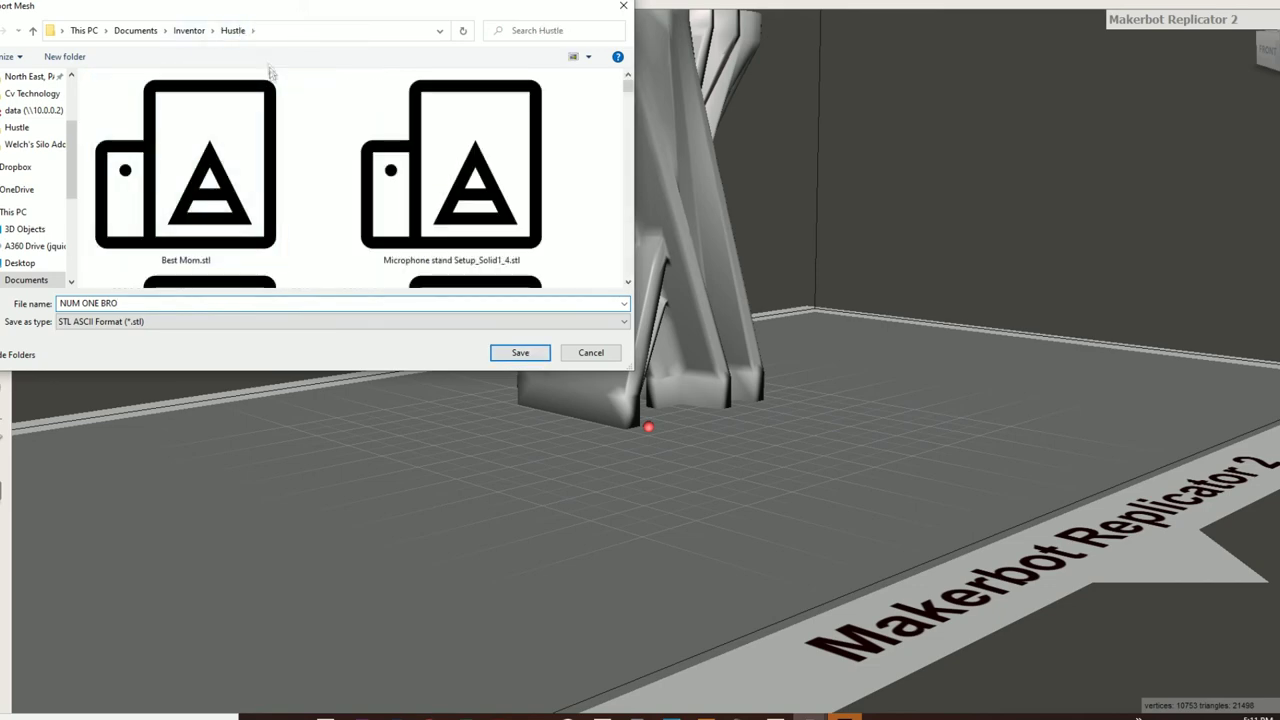
{"action": "left_click", "coordinate": [511, 356]}
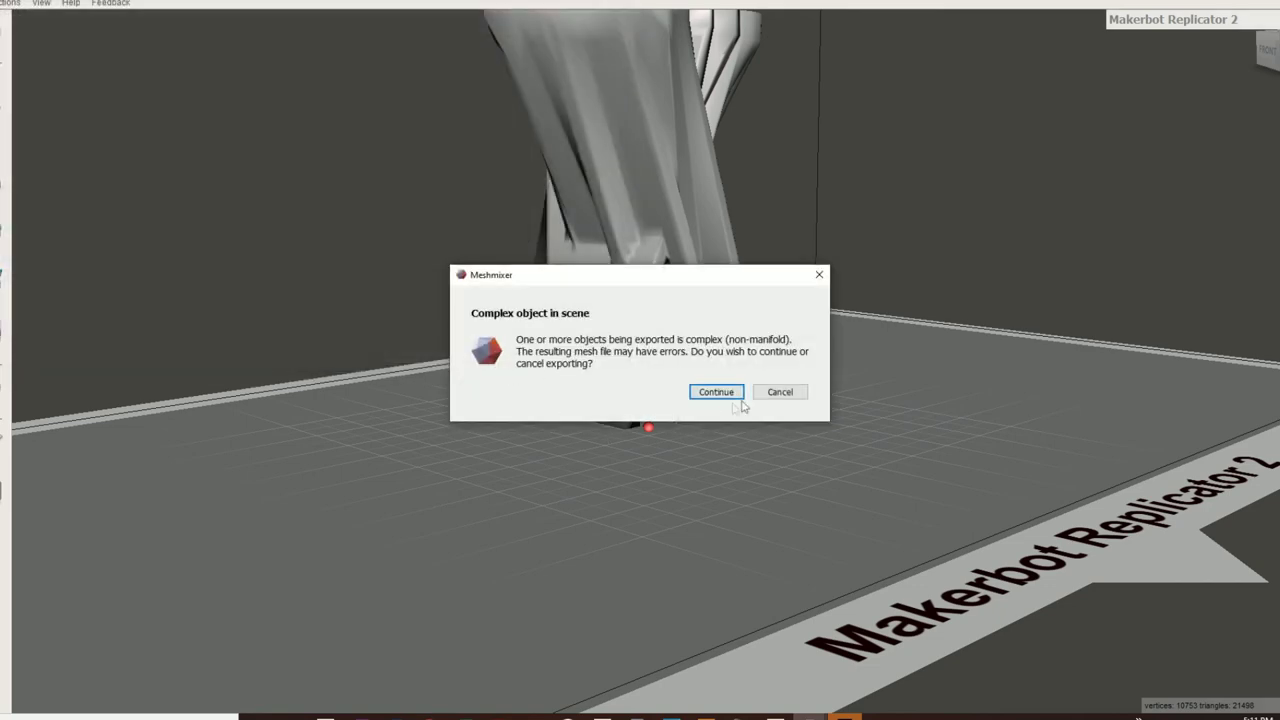
{"action": "left_click", "coordinate": [716, 392]}
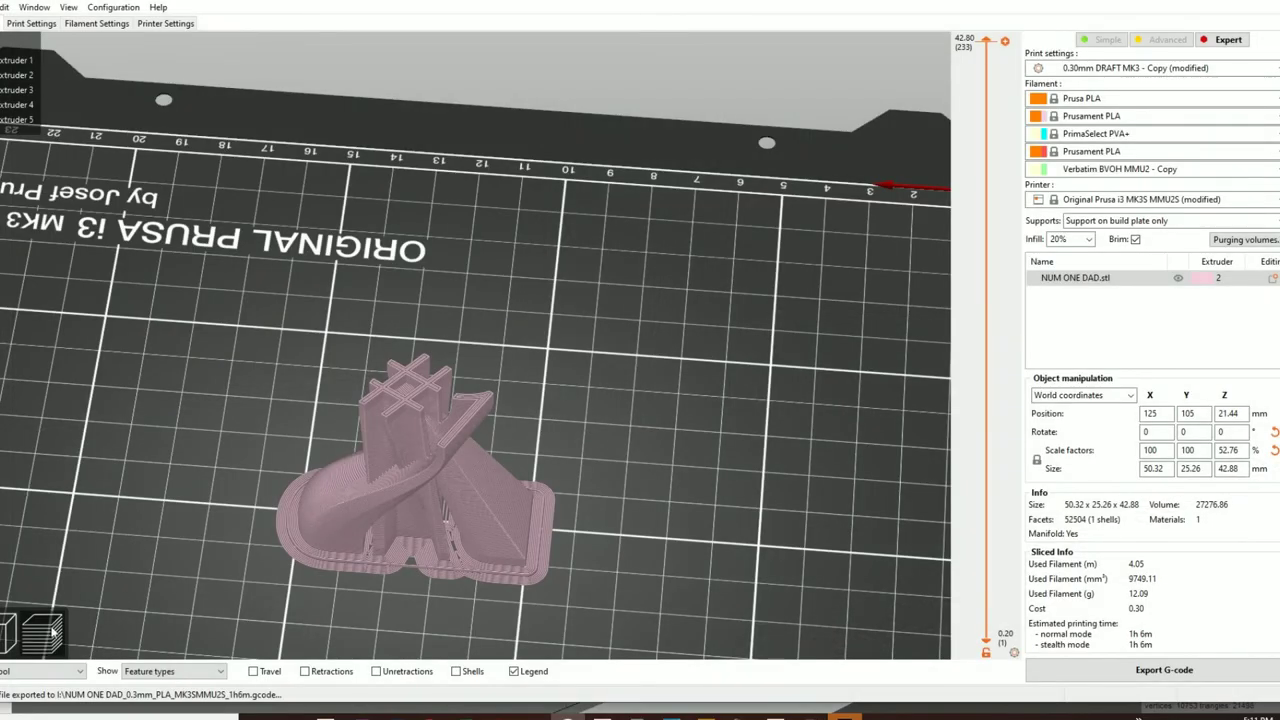
Switch to PrusaSlicer and replace the NUM ONE DAD model on the bed with NUM ONE BRO.stl from the Hustle folder.
{"action": "key", "text": "Tab"}
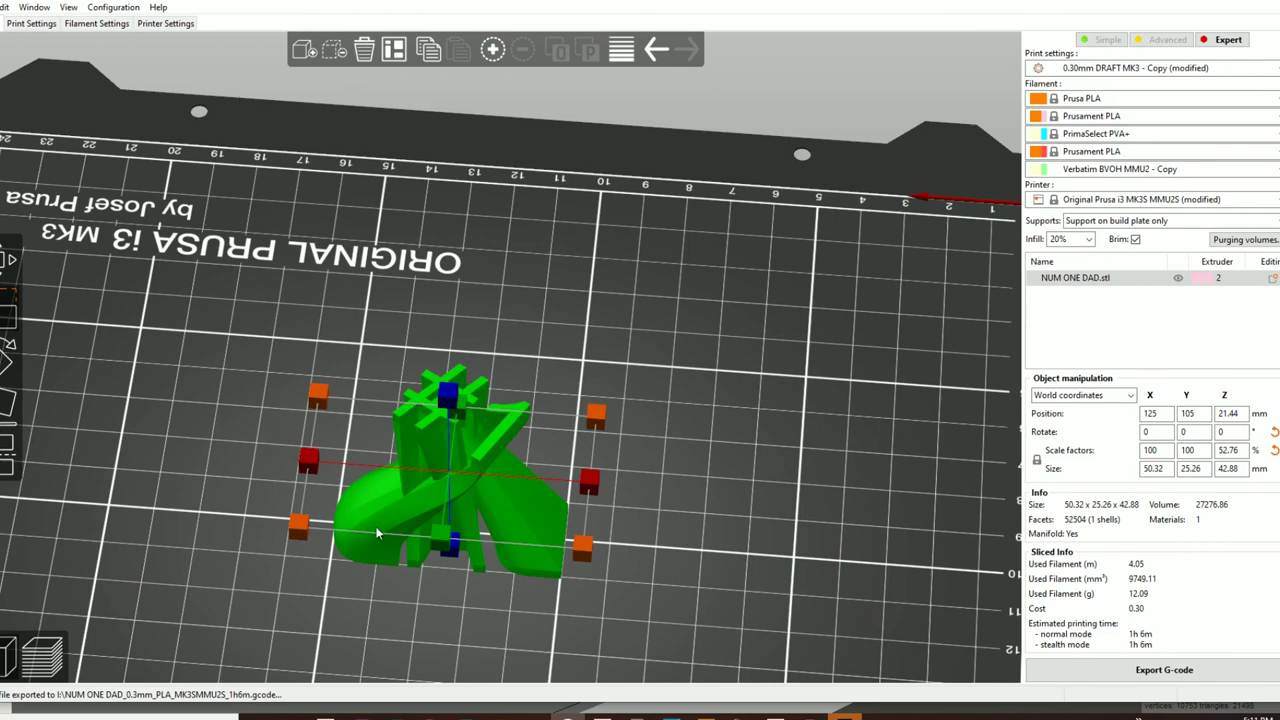
{"action": "key", "text": "Delete"}
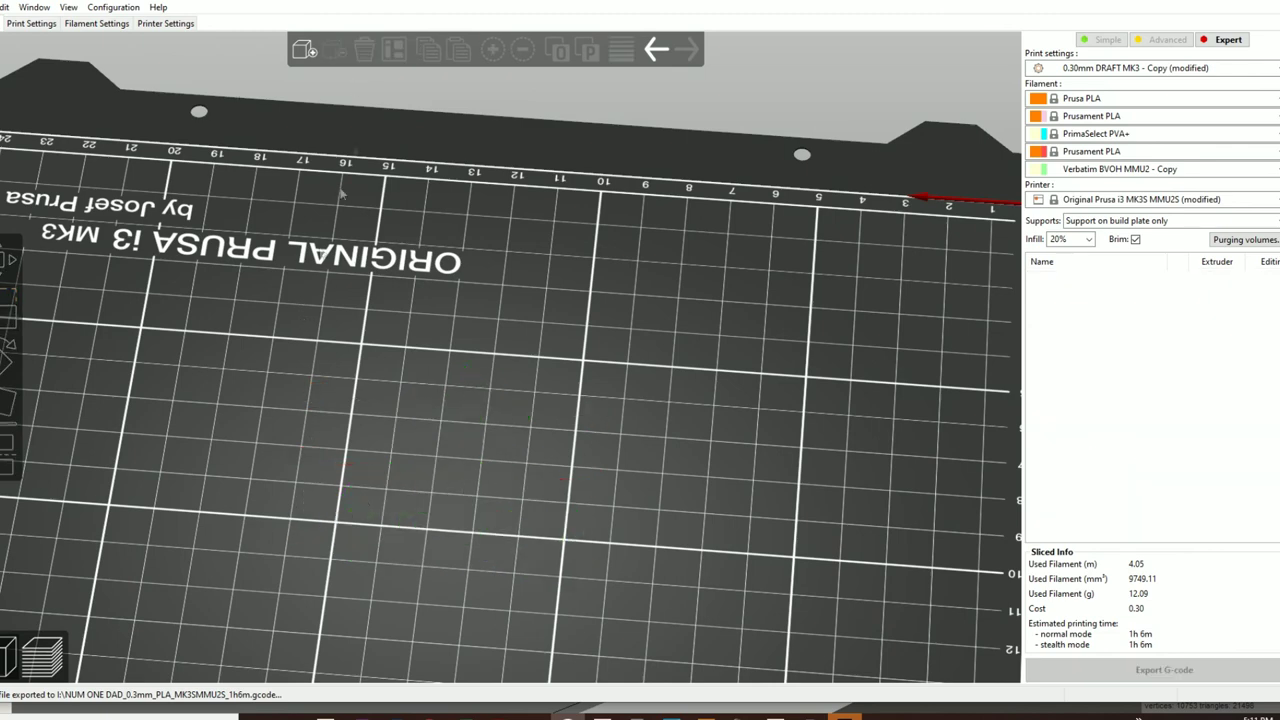
{"action": "left_click", "coordinate": [302, 50]}
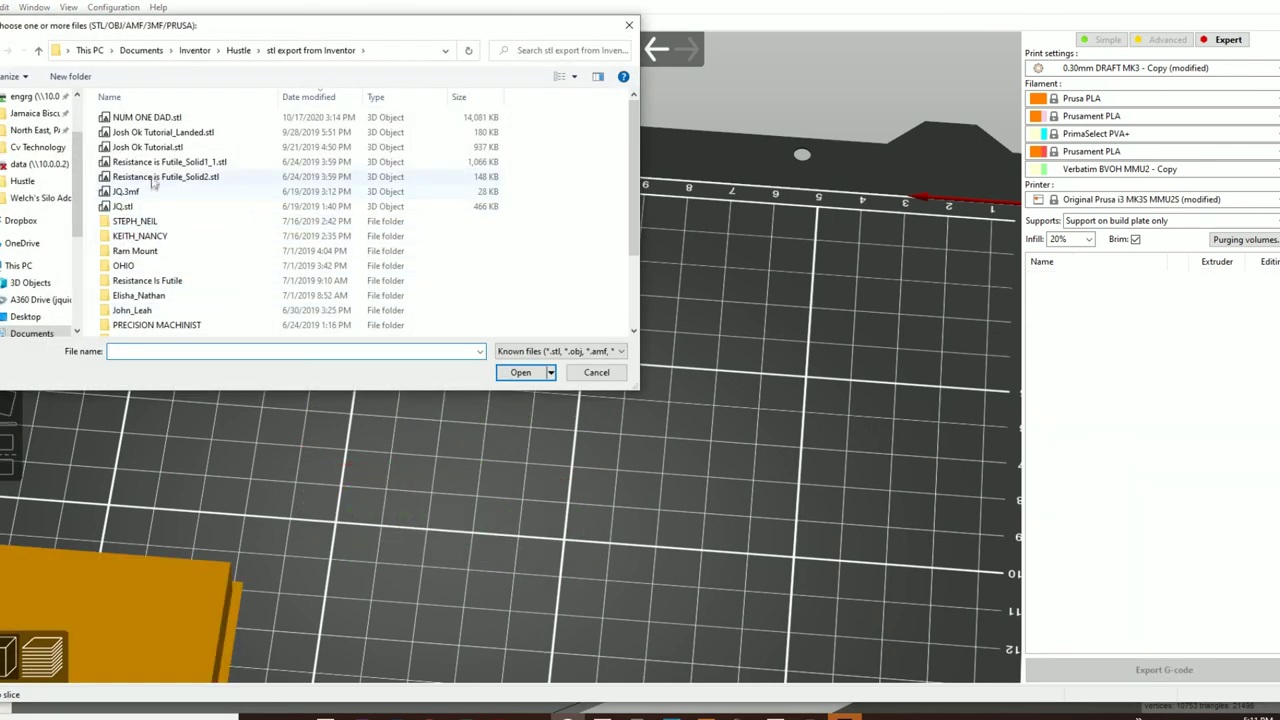
{"action": "left_click", "coordinate": [140, 118]}
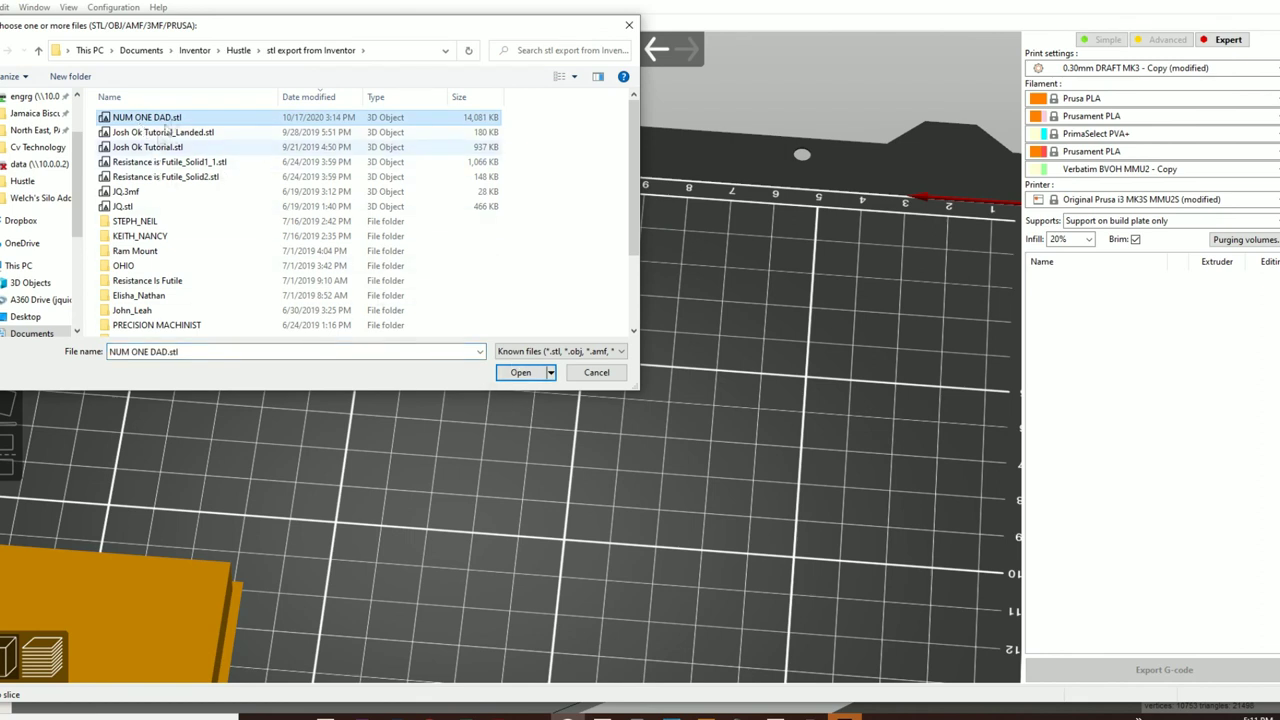
{"action": "left_click", "coordinate": [238, 50]}
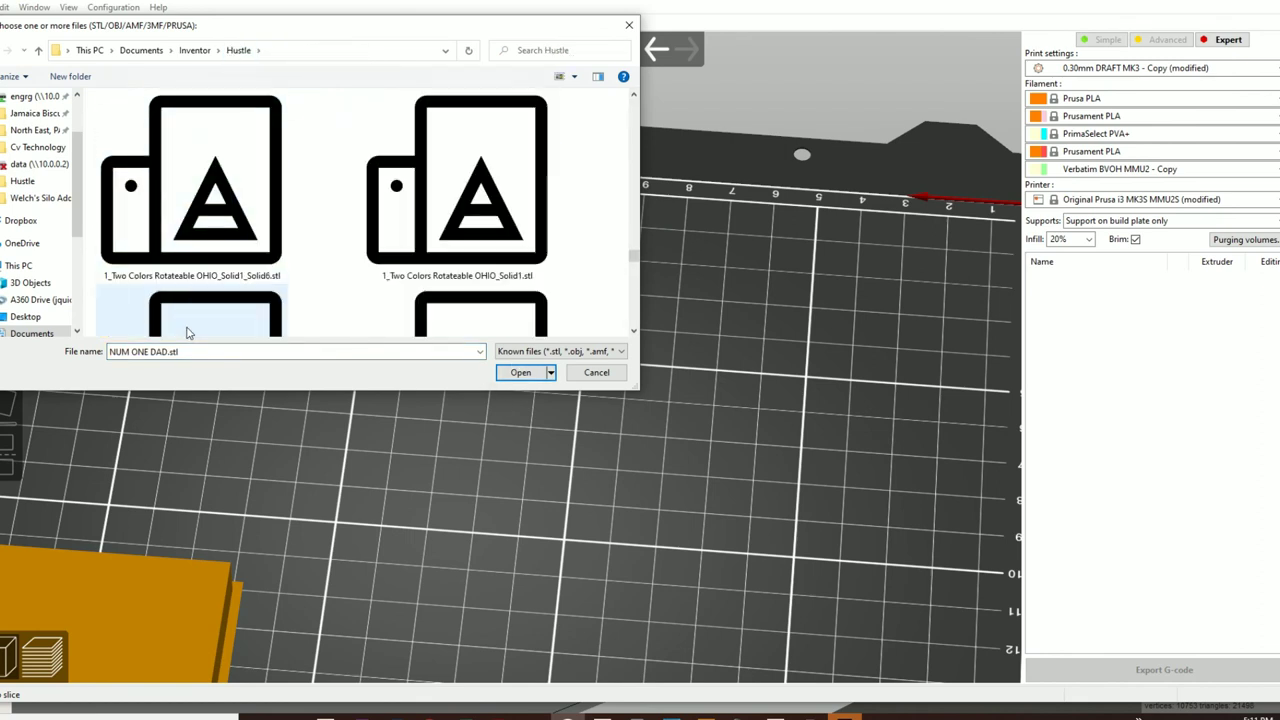
{"action": "scroll", "coordinate": [598, 155], "scroll_direction": "up", "scroll_amount": 4}
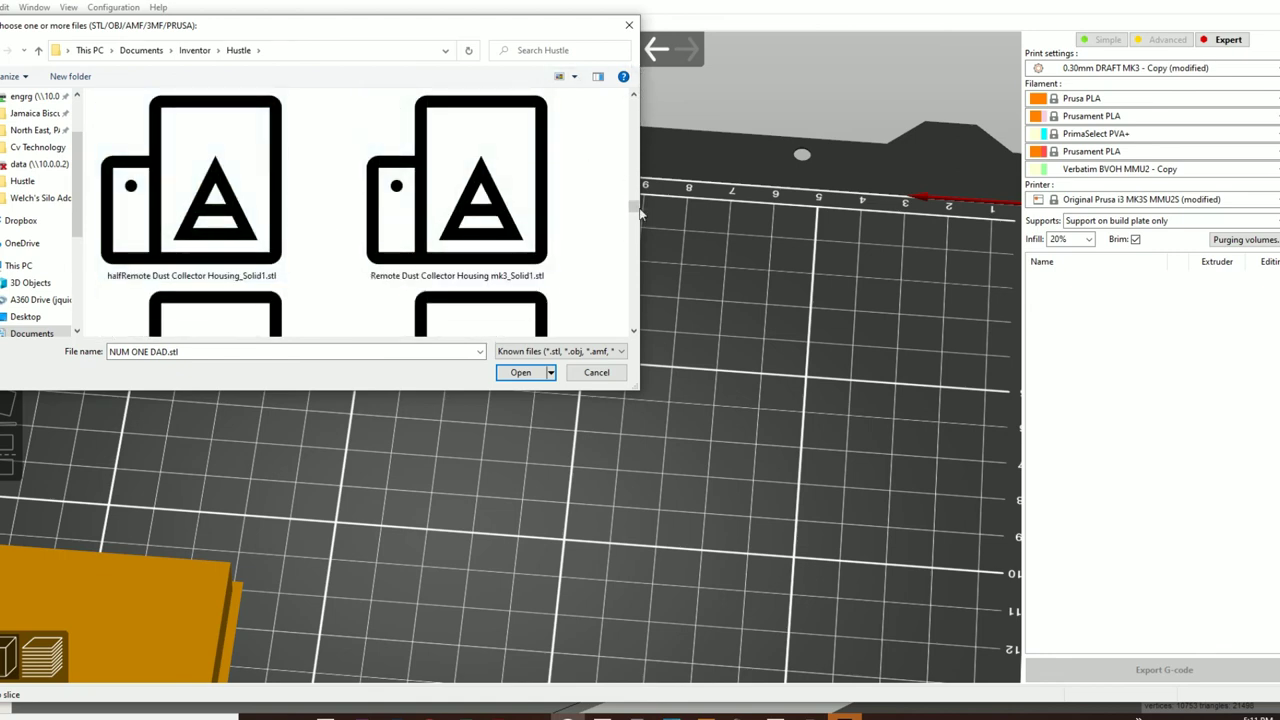
{"action": "left_click_drag", "start_coordinate": [634, 206], "coordinate": [637, 90]}
{"action": "left_click", "coordinate": [180, 197]}
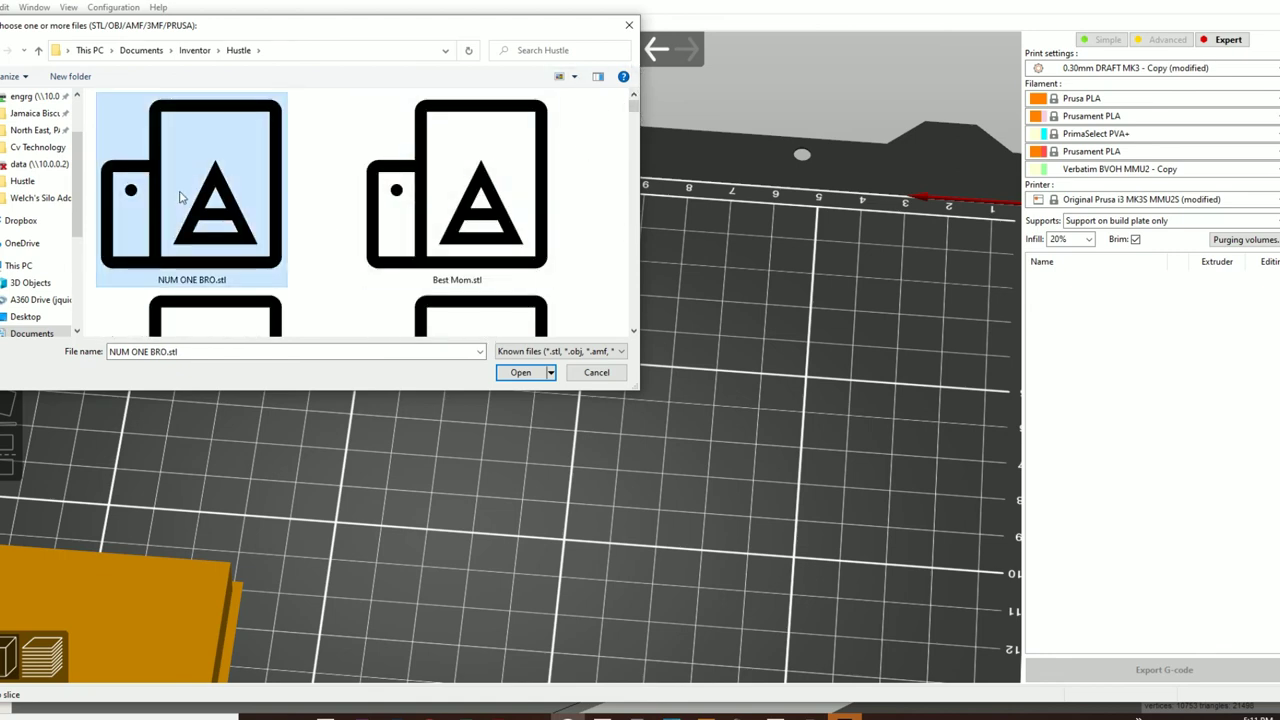
{"action": "left_click", "coordinate": [544, 371]}
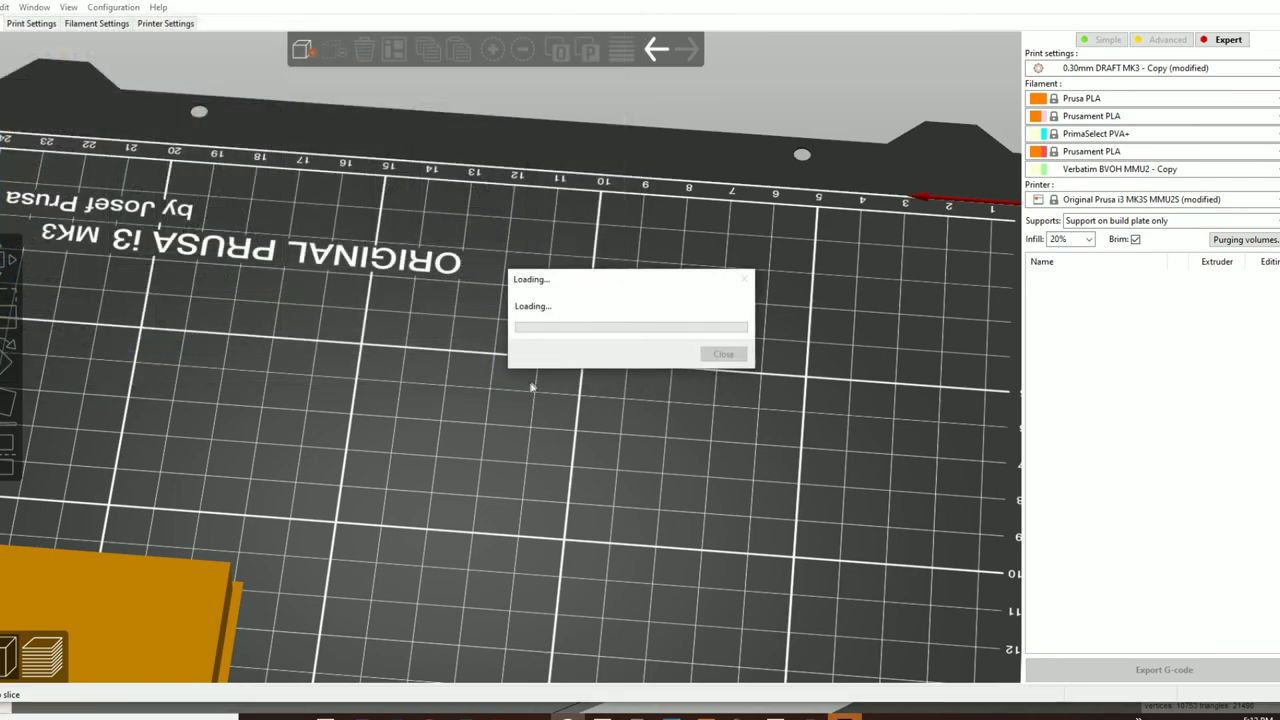
Place the model on its "BRO" face so the "#1" points upward from the print bed.
{"action": "scroll", "coordinate": [506, 451], "scroll_direction": "down", "scroll_amount": 3}
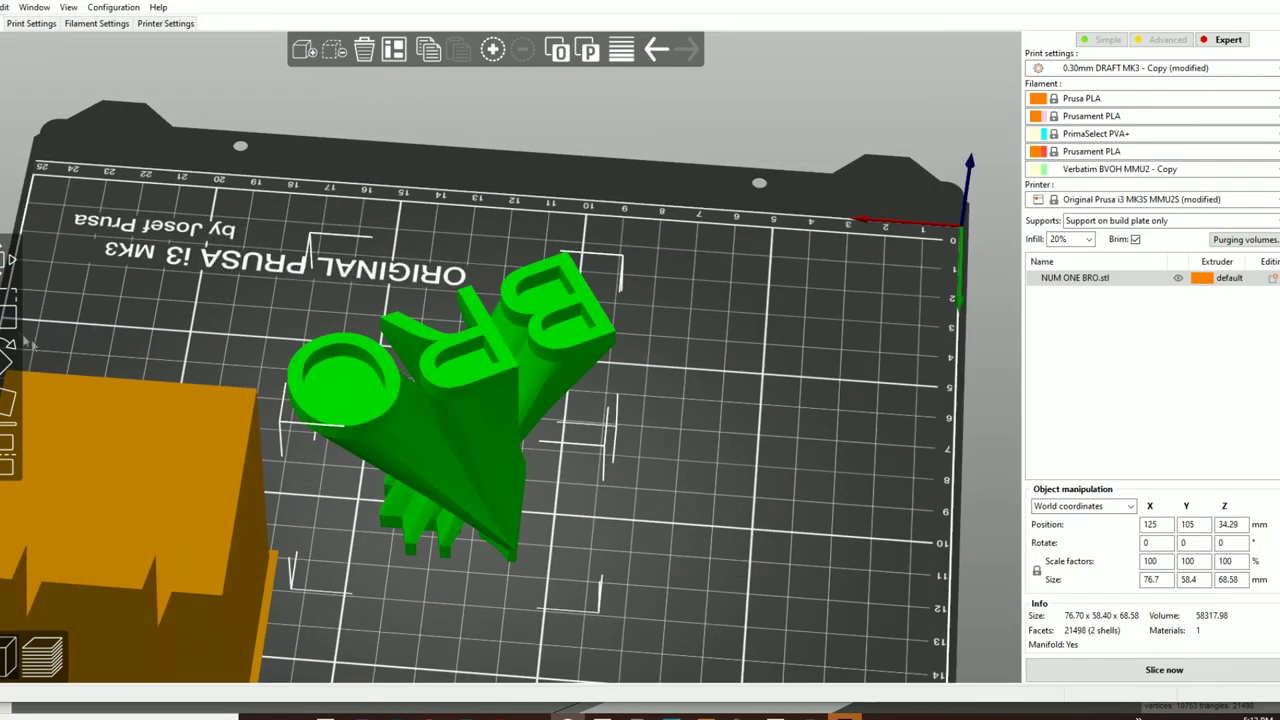
{"action": "left_click", "coordinate": [7, 403]}
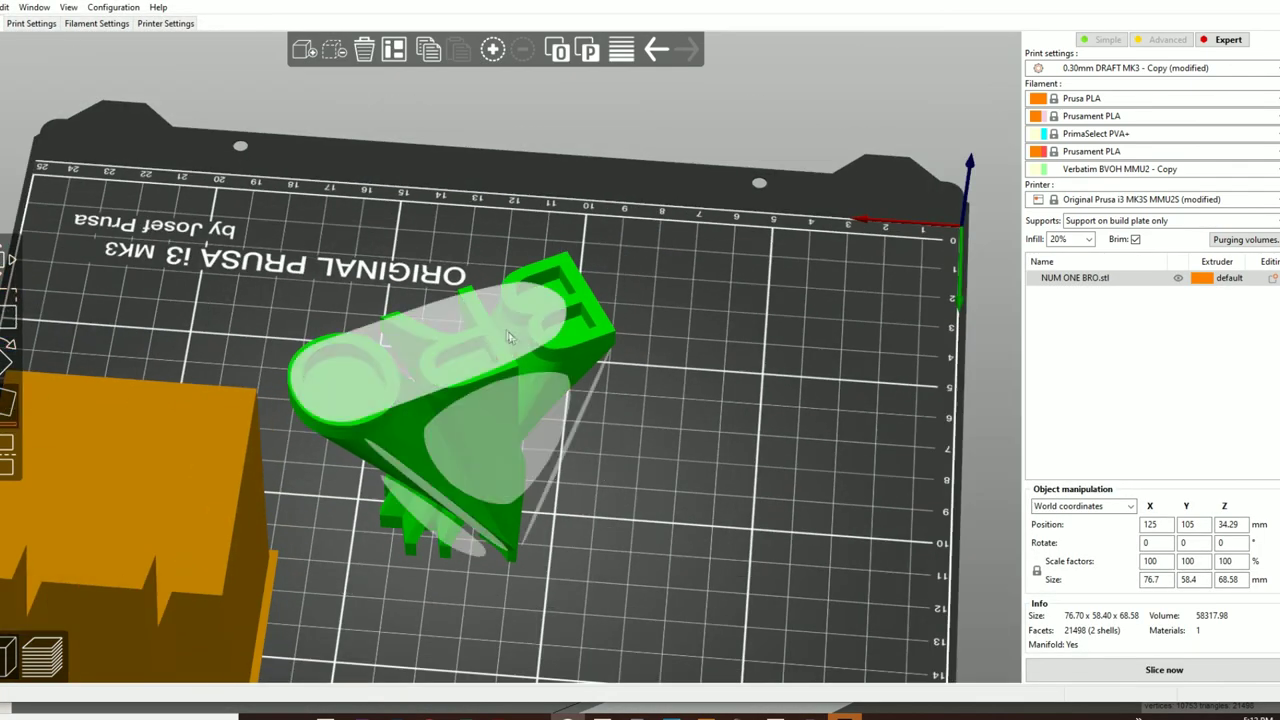
{"action": "left_click", "coordinate": [522, 340]}
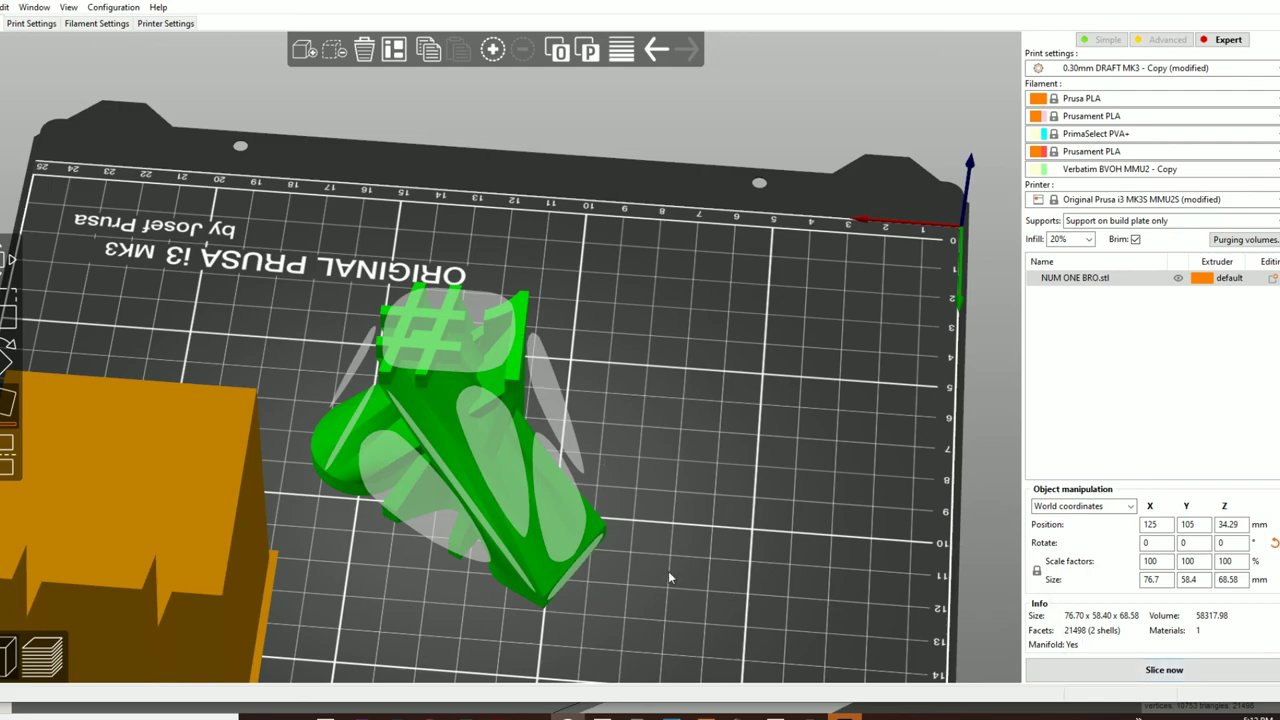
{"action": "left_click", "coordinate": [727, 629]}
{"action": "left_click_drag", "start_coordinate": [727, 629], "coordinate": [722, 583]}
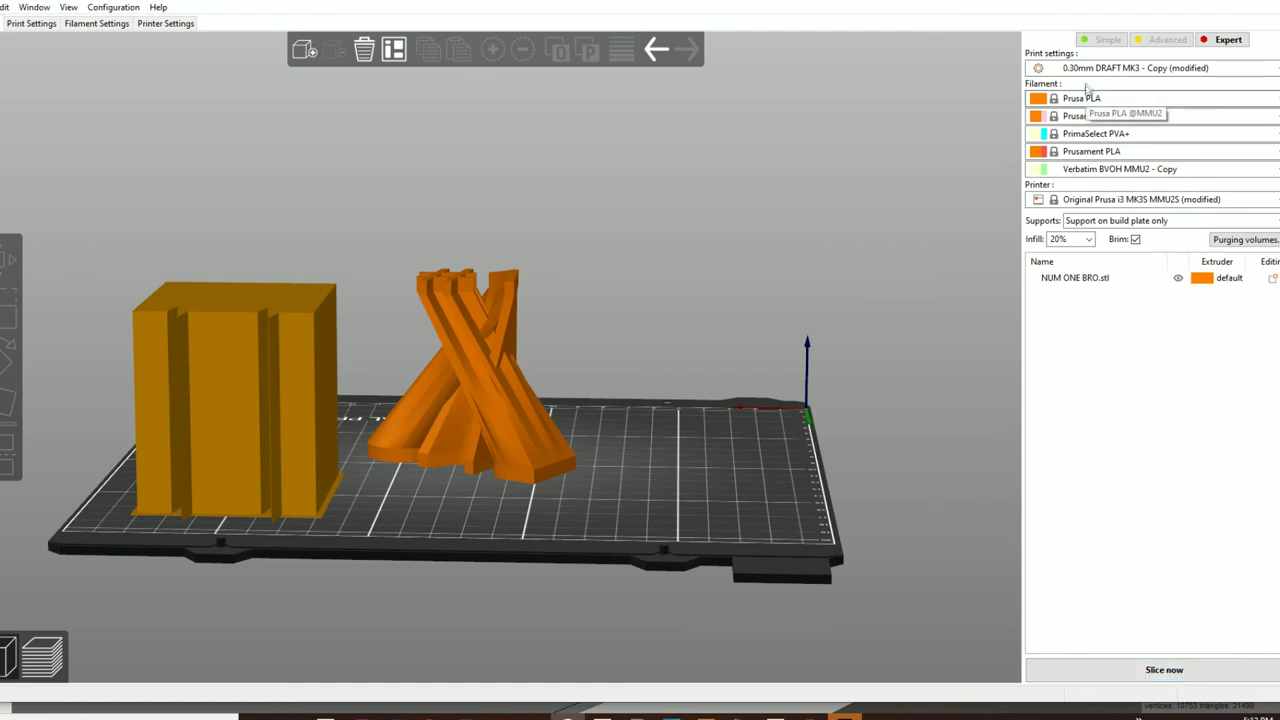
Assign extruder 2 to NUM ONE BRO.stl and slice the model.
{"action": "left_click", "coordinate": [1236, 283]}
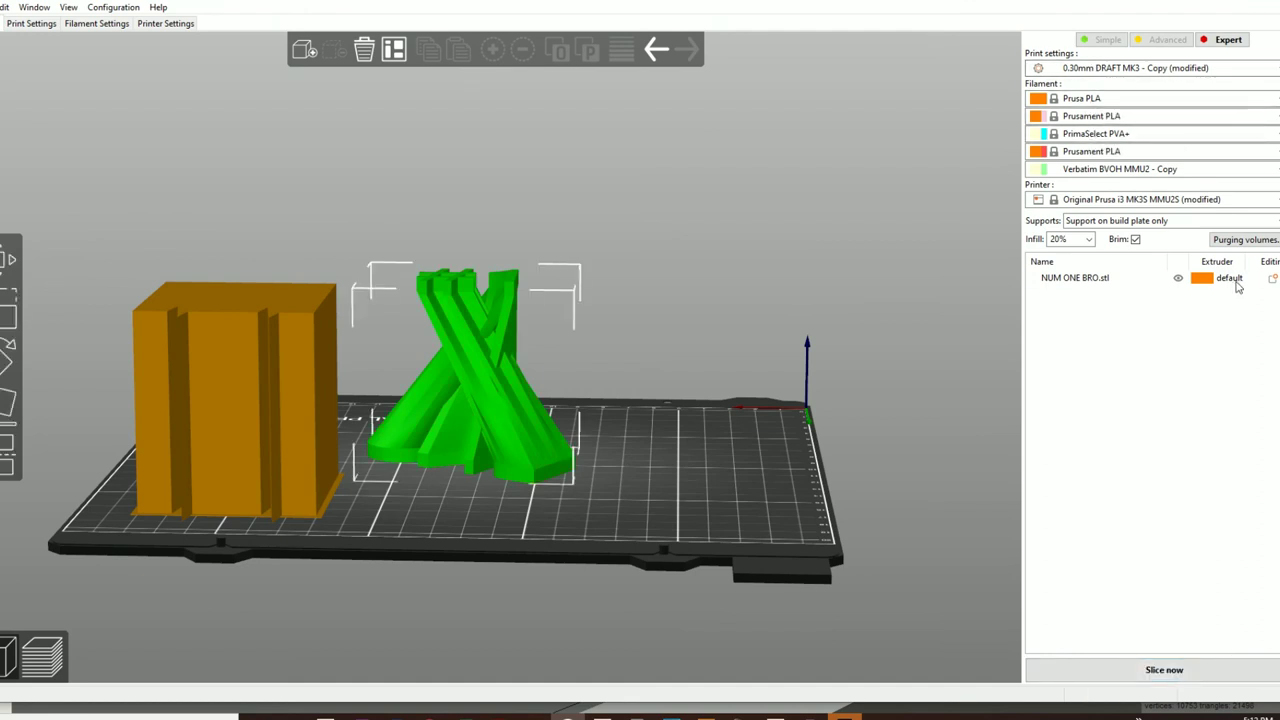
{"action": "left_click", "coordinate": [1237, 280]}
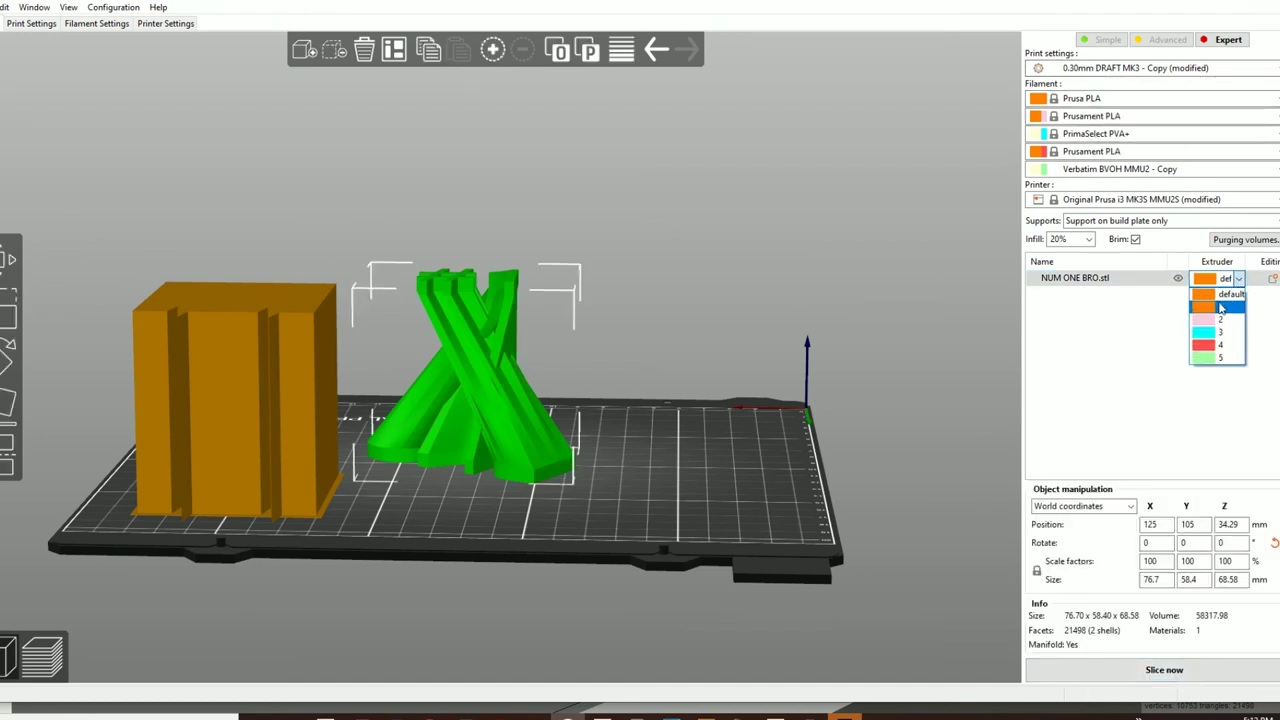
{"action": "left_click", "coordinate": [1222, 319]}
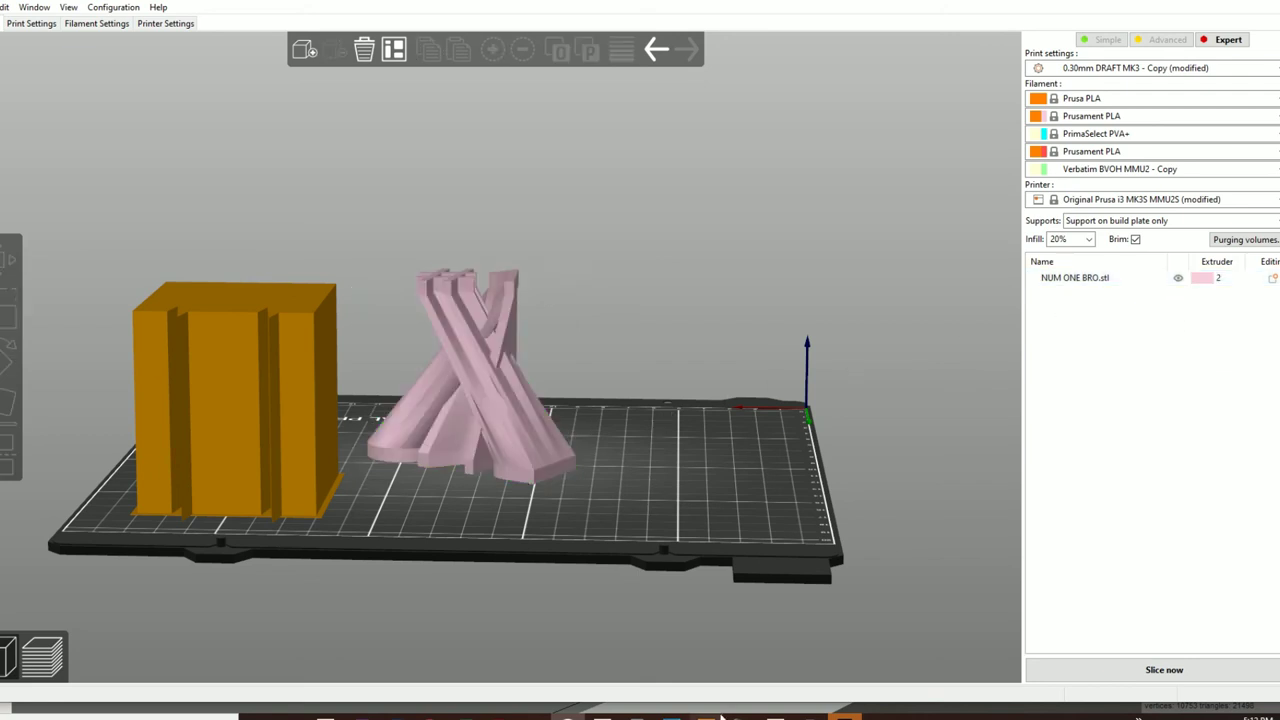
{"action": "key", "text": "ctrl+r"}
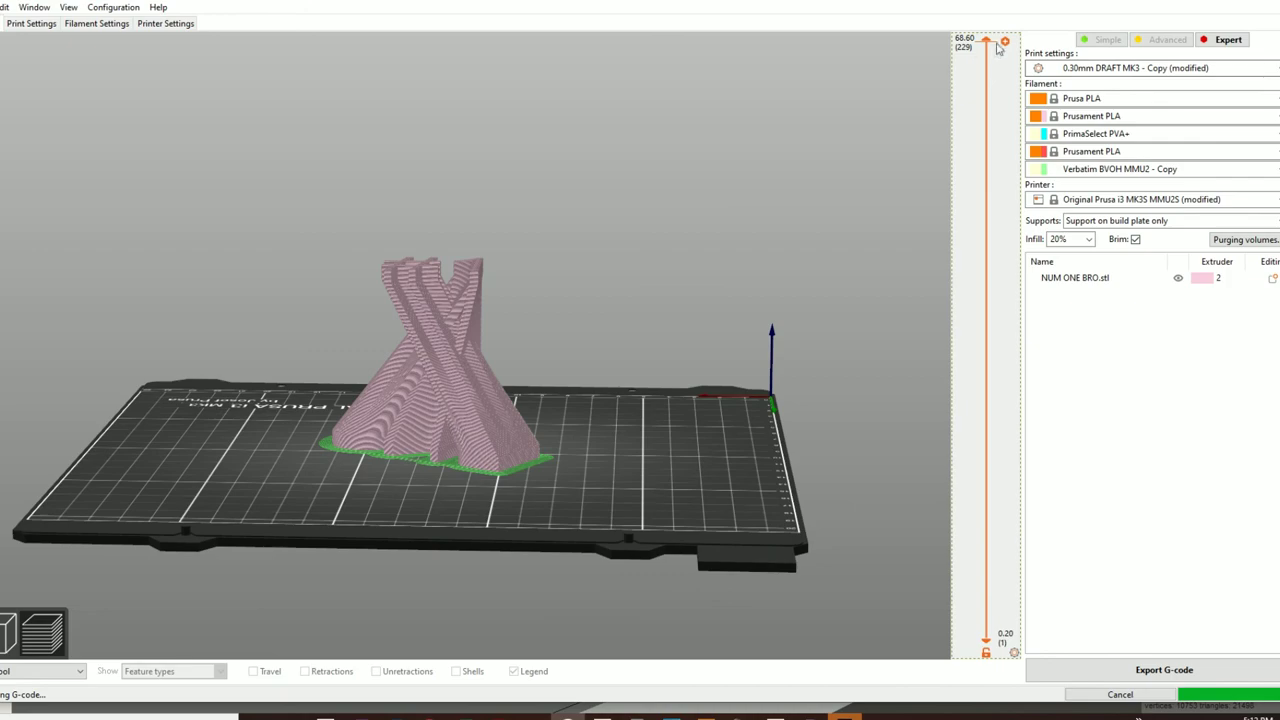
Inspect the sliced preview from above, both cut at the 44.60 mm layer and at its full height.
{"action": "left_click_drag", "start_coordinate": [998, 48], "coordinate": [998, 252]}
{"action": "scroll", "coordinate": [354, 408], "scroll_direction": "up", "scroll_amount": 3}
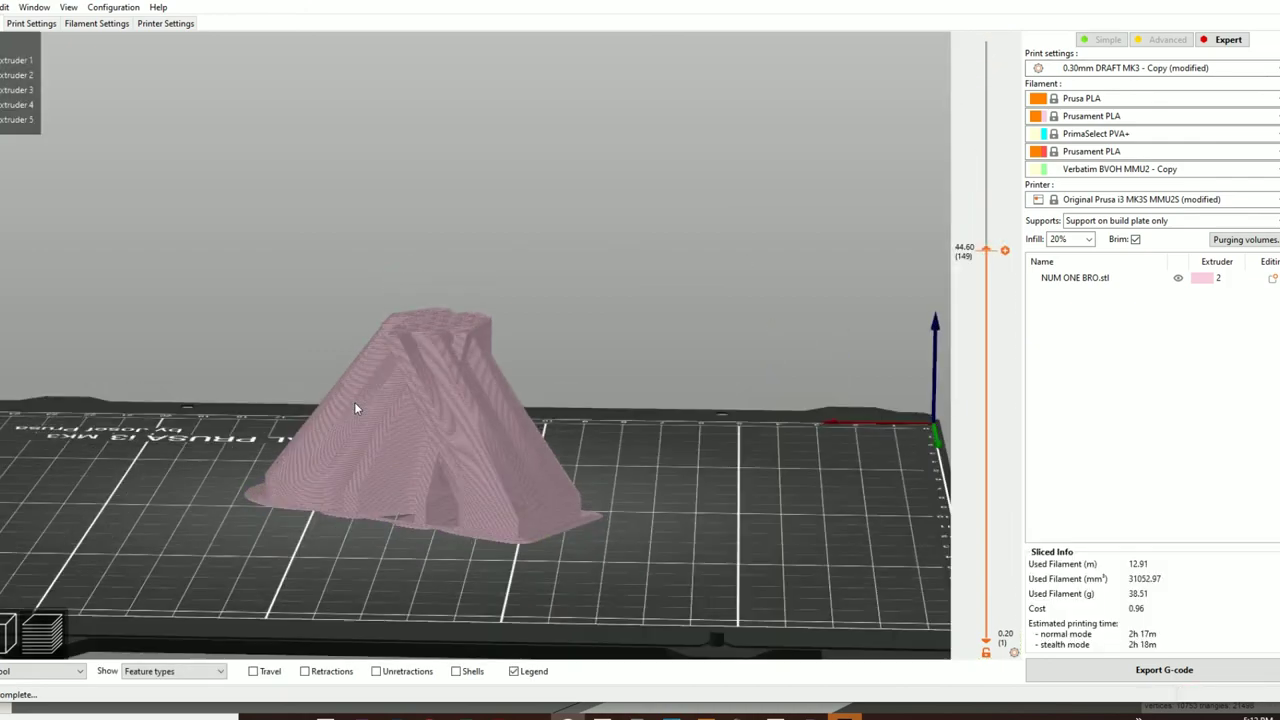
{"action": "scroll", "coordinate": [354, 402], "scroll_direction": "up", "scroll_amount": 3}
{"action": "left_click_drag", "start_coordinate": [600, 280], "coordinate": [680, 292]}
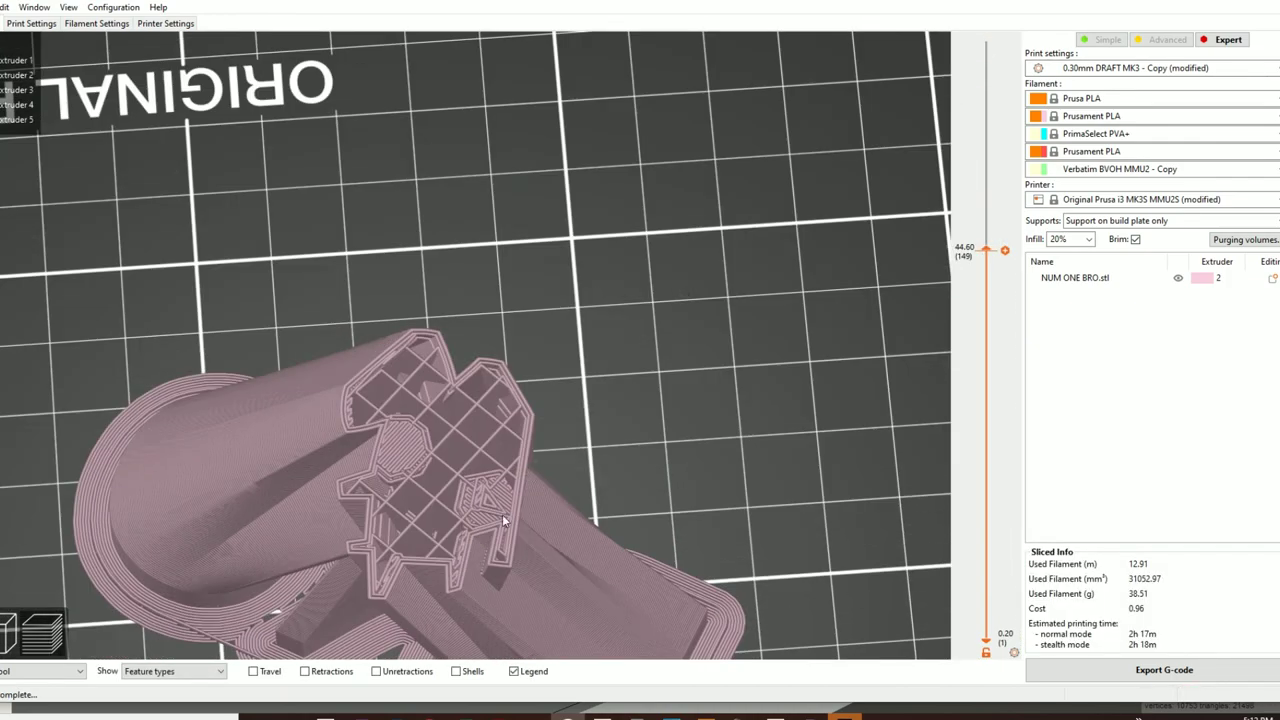
{"action": "right_click_drag", "start_coordinate": [502, 514], "coordinate": [484, 405]}
{"action": "left_click_drag", "start_coordinate": [985, 253], "coordinate": [897, 40]}
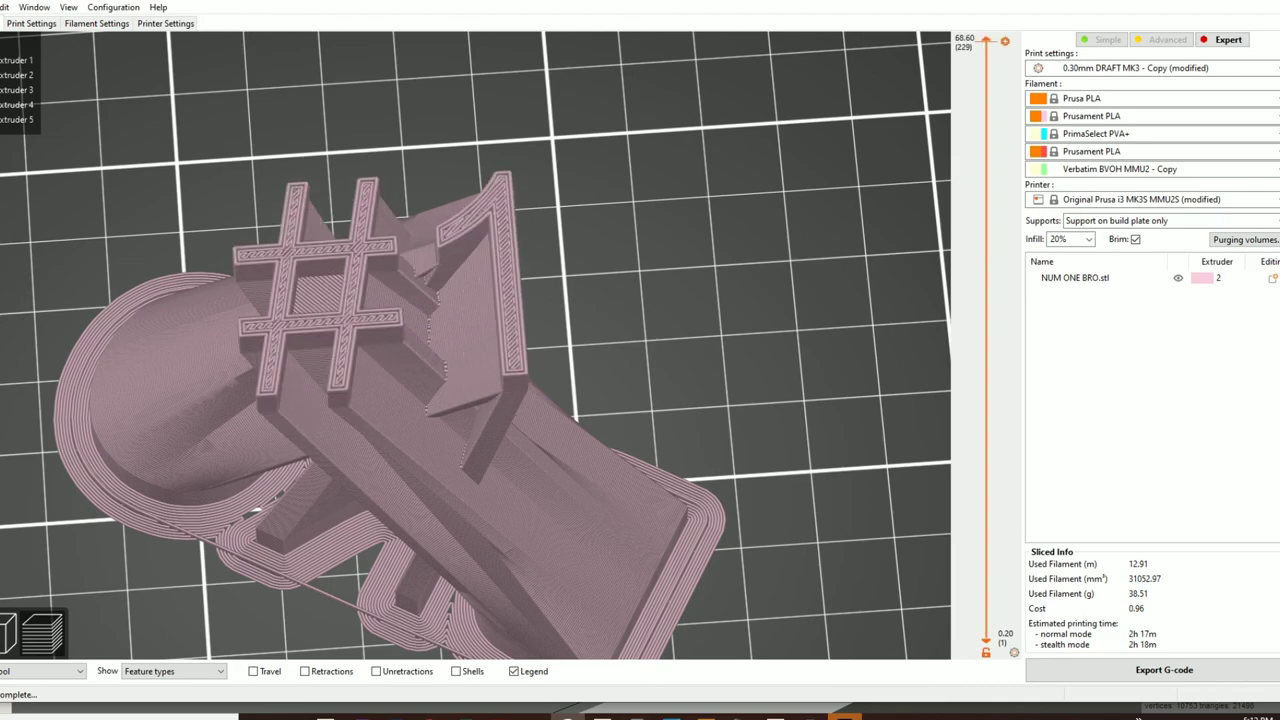
{"action": "left_click_drag", "start_coordinate": [688, 253], "coordinate": [984, 322]}
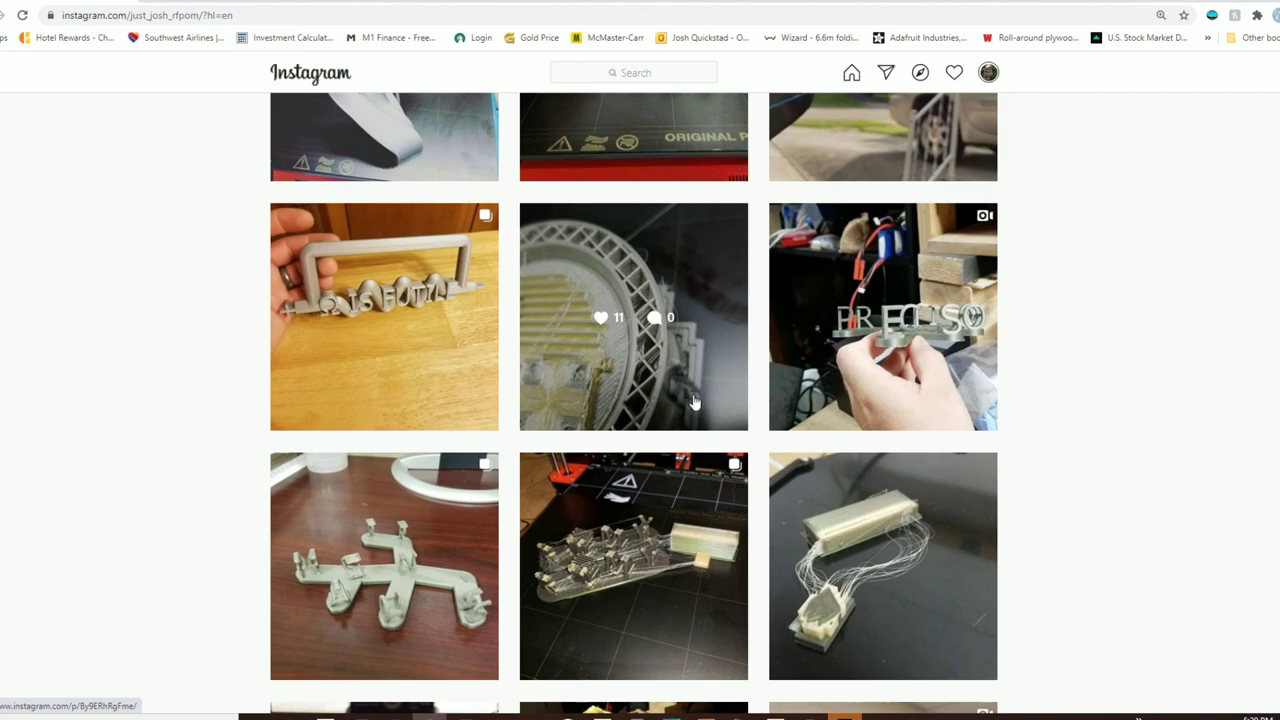
Browse the 3D-printed text projects on the Instagram profile and view the "Resistance is Futile" post.
{"action": "scroll", "coordinate": [695, 401], "scroll_direction": "up", "scroll_amount": 2}
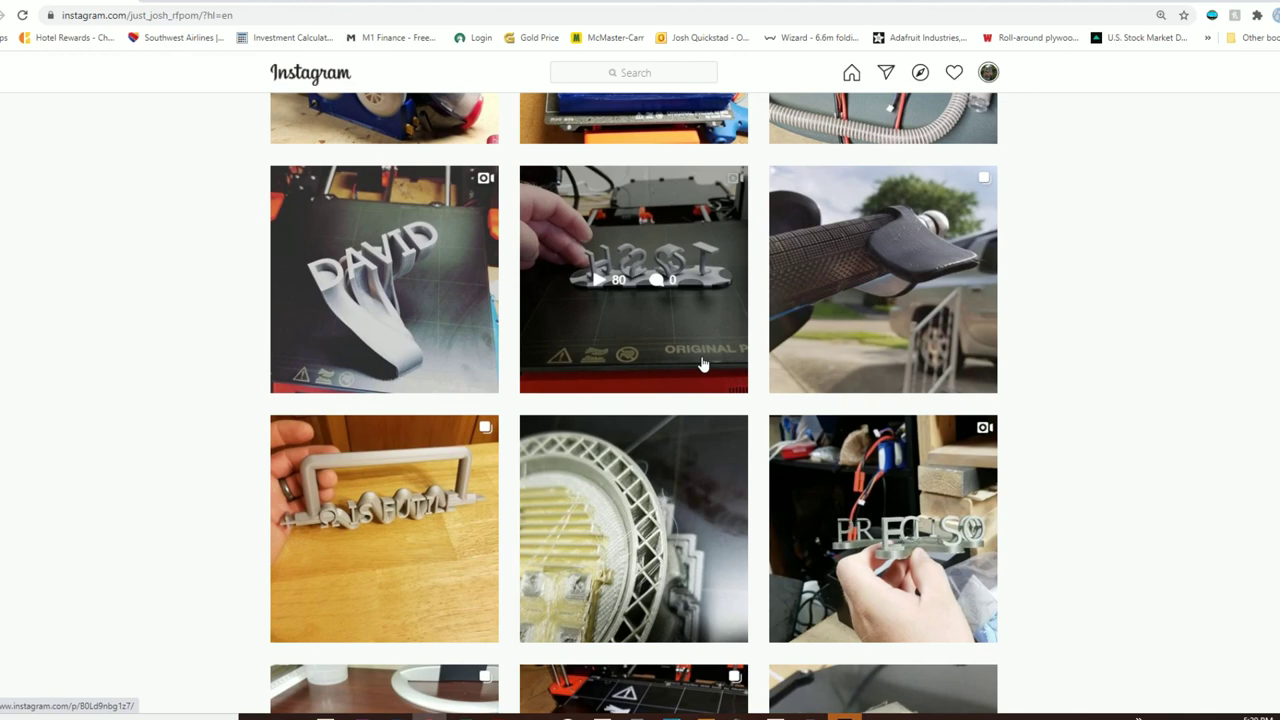
{"action": "scroll", "coordinate": [701, 362], "scroll_direction": "up", "scroll_amount": 1}
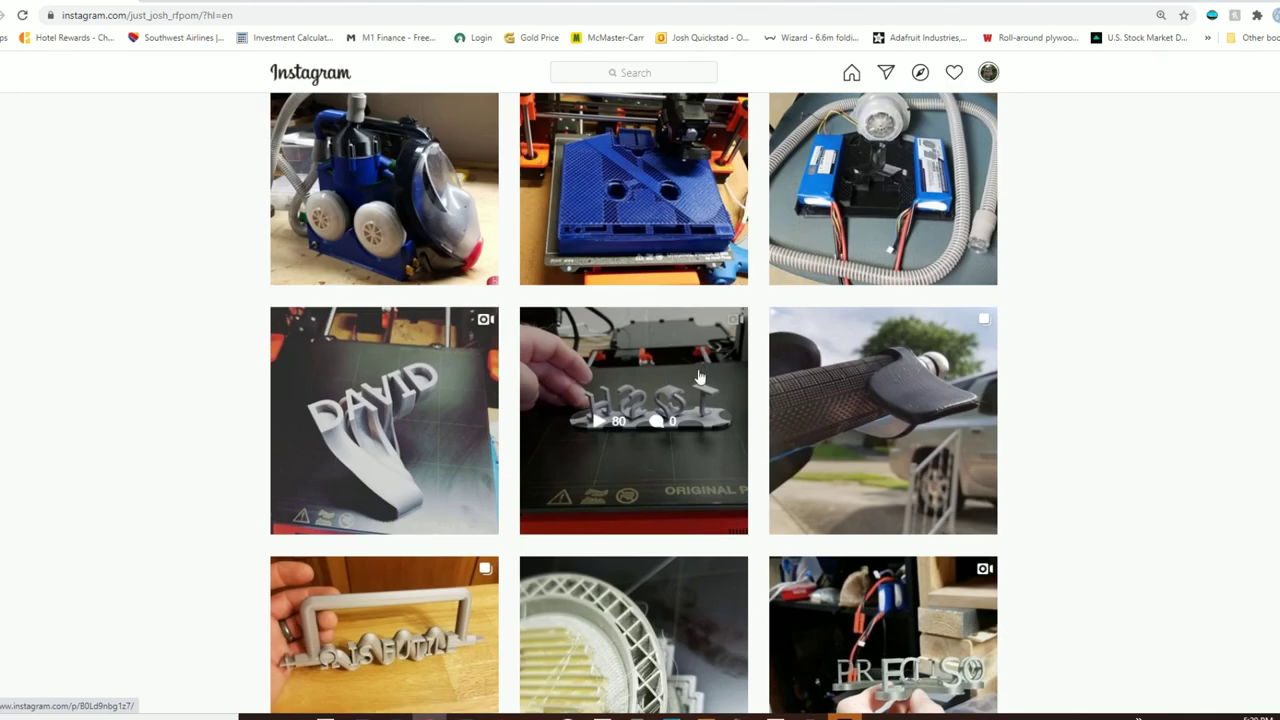
{"action": "scroll", "coordinate": [699, 376], "scroll_direction": "down", "scroll_amount": 1}
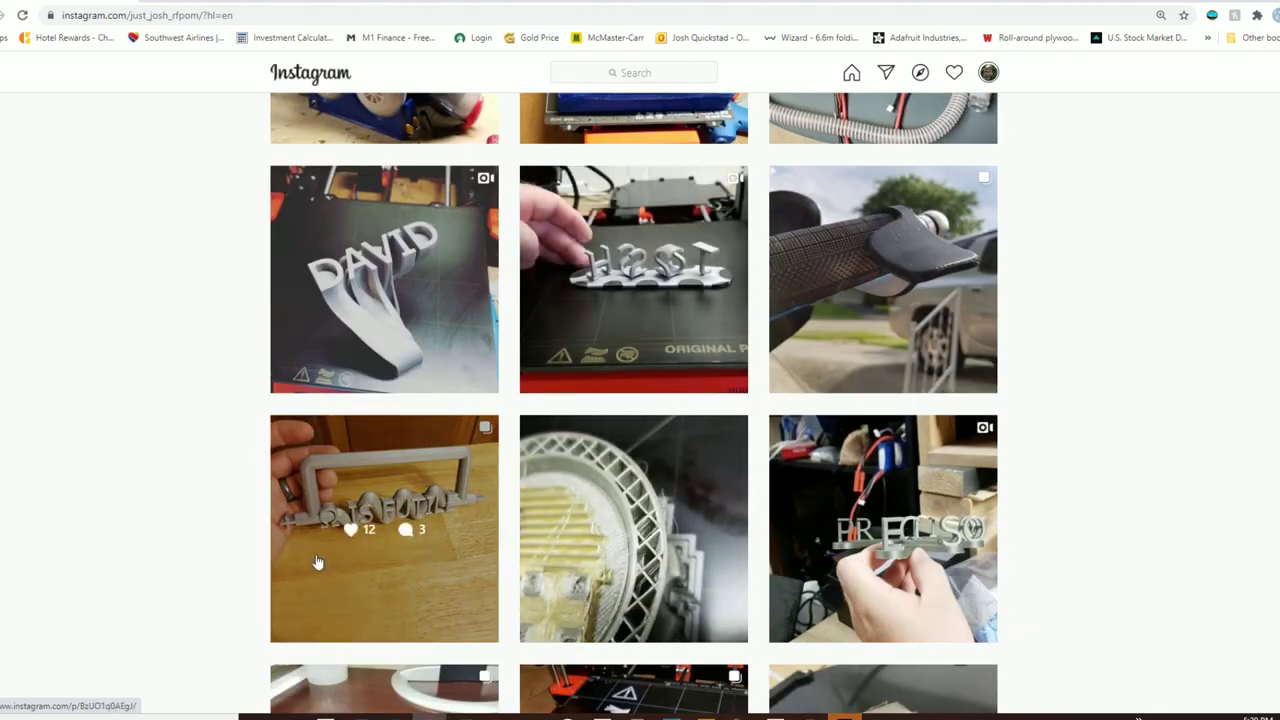
{"action": "left_click", "coordinate": [380, 615]}
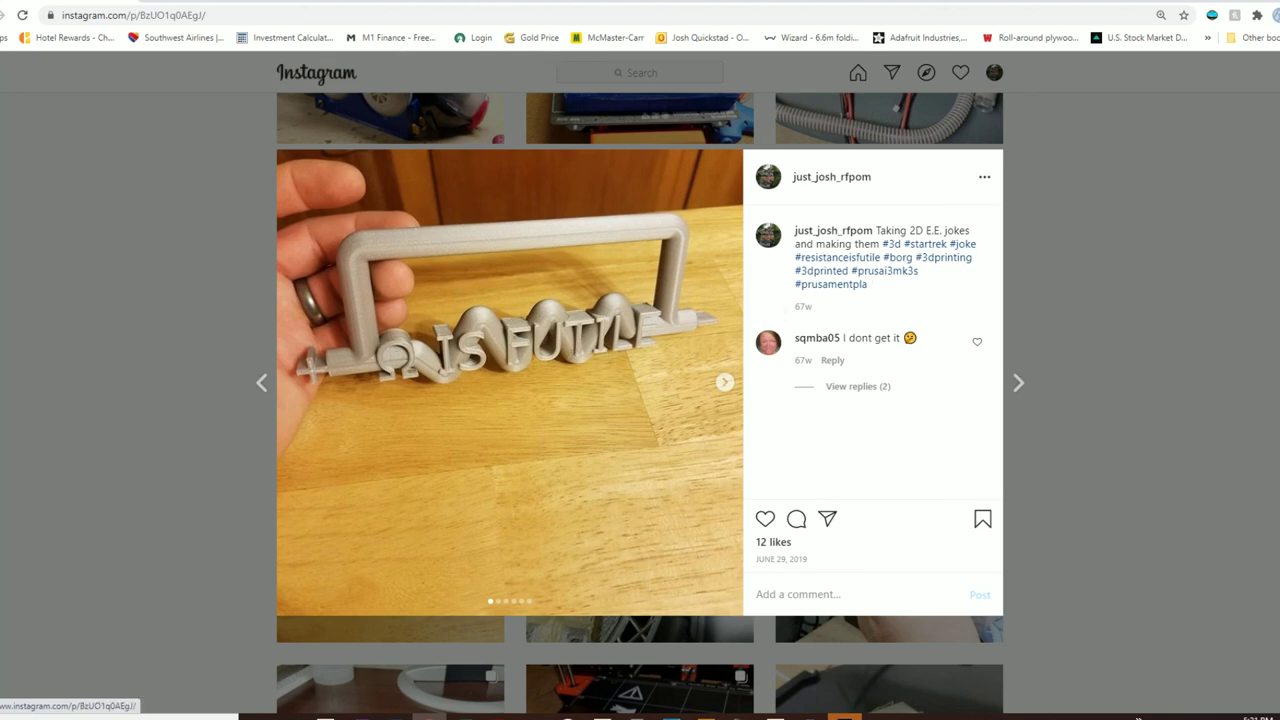
{"action": "left_click", "coordinate": [1274, 95]}
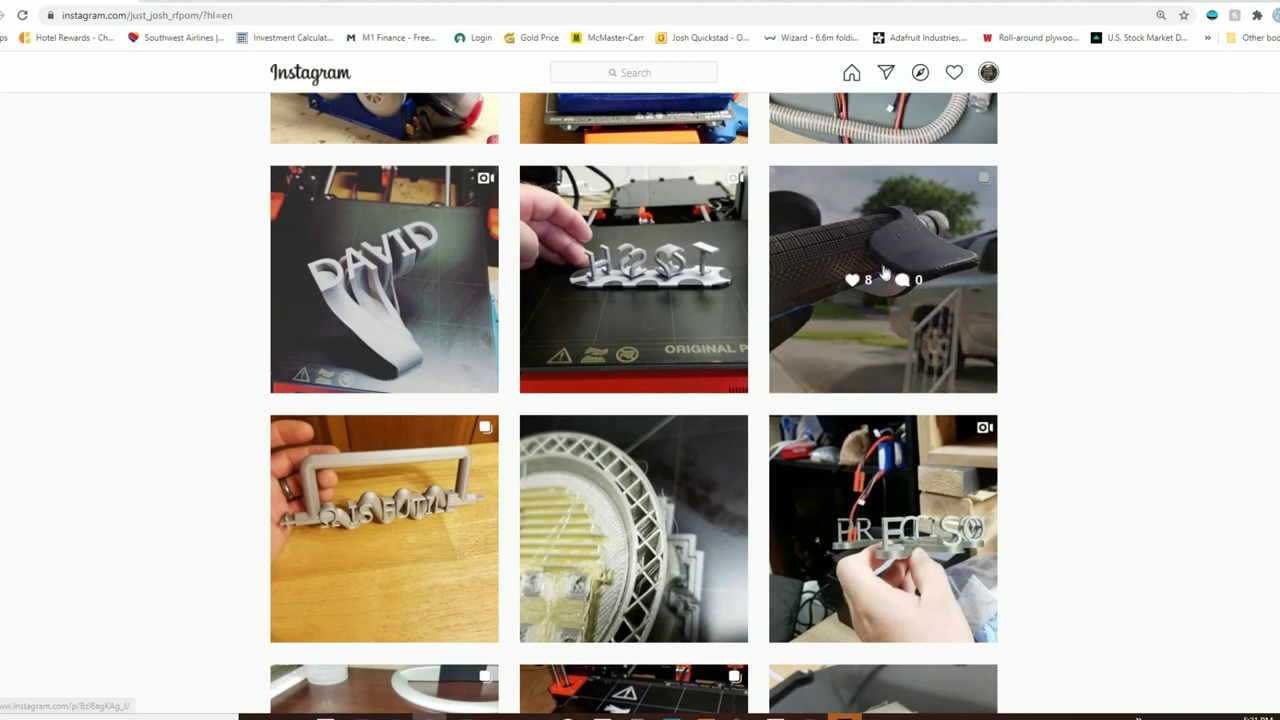